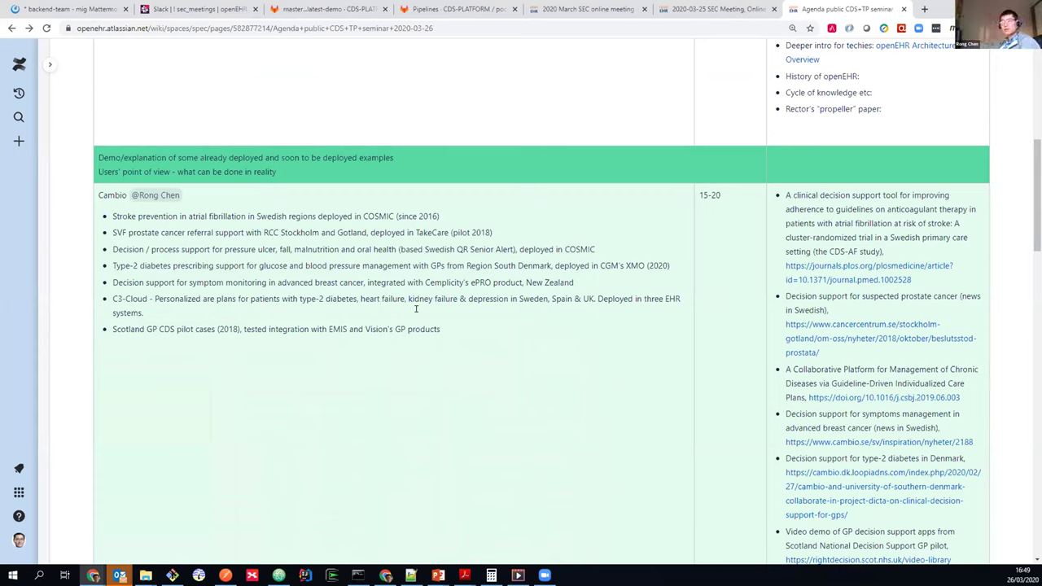
- Review the Cambio deployment examples on the seminar agenda page, highlighting the Senior Alert and type-2 diabetes prescribing entries
drag(111, 265, 139, 266)
drag(595, 249, 440, 249)
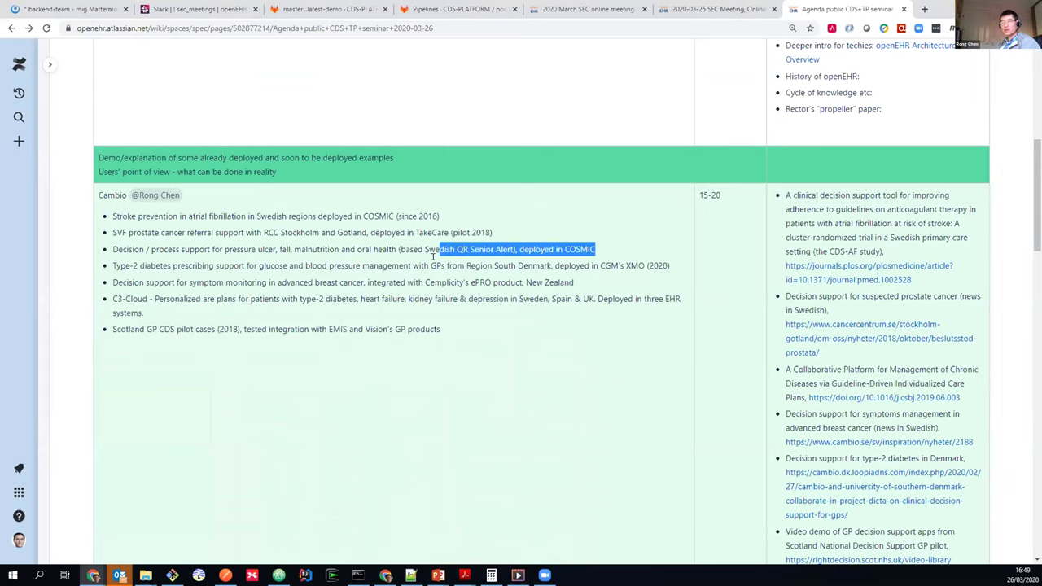
click(725, 358)
scroll(724, 342, down, 3)
scroll(725, 342, up, 3)
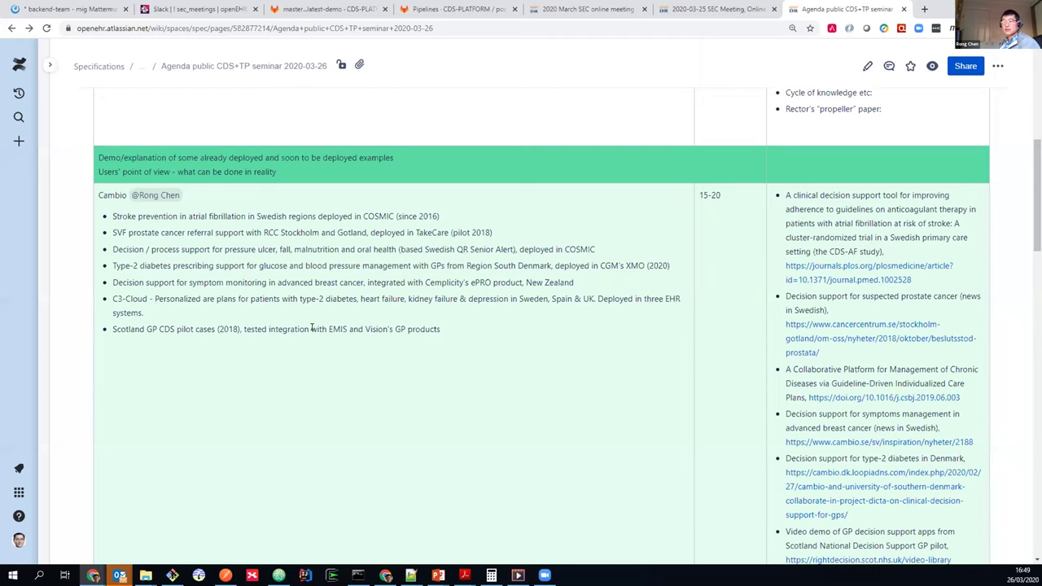
drag(111, 265, 559, 267)
click(526, 266)
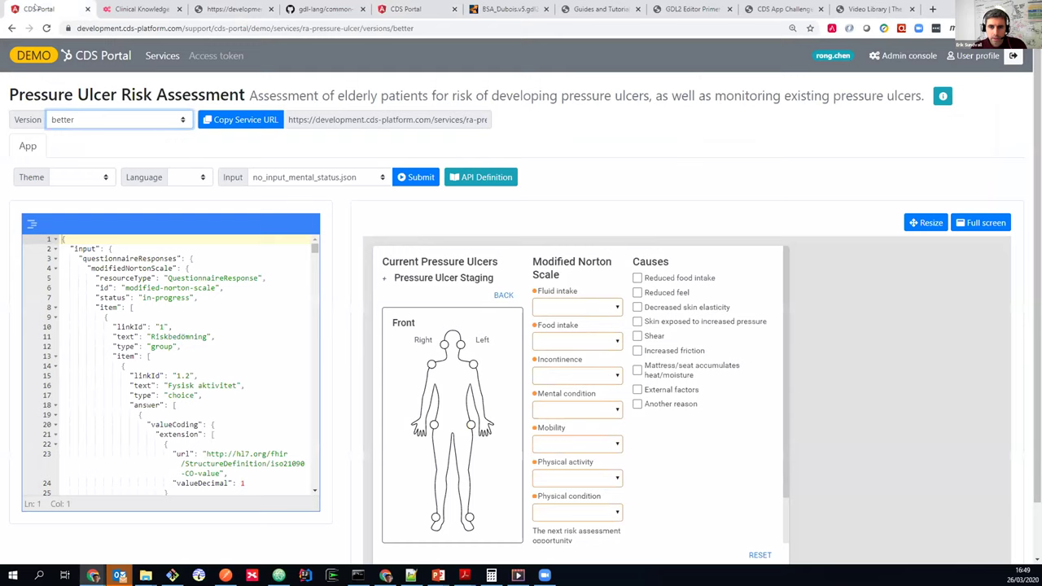
- Switch to the CDS Portal and open the Type-2 Diabetes Prescribing Support service, showing its app in full screen
click(151, 56)
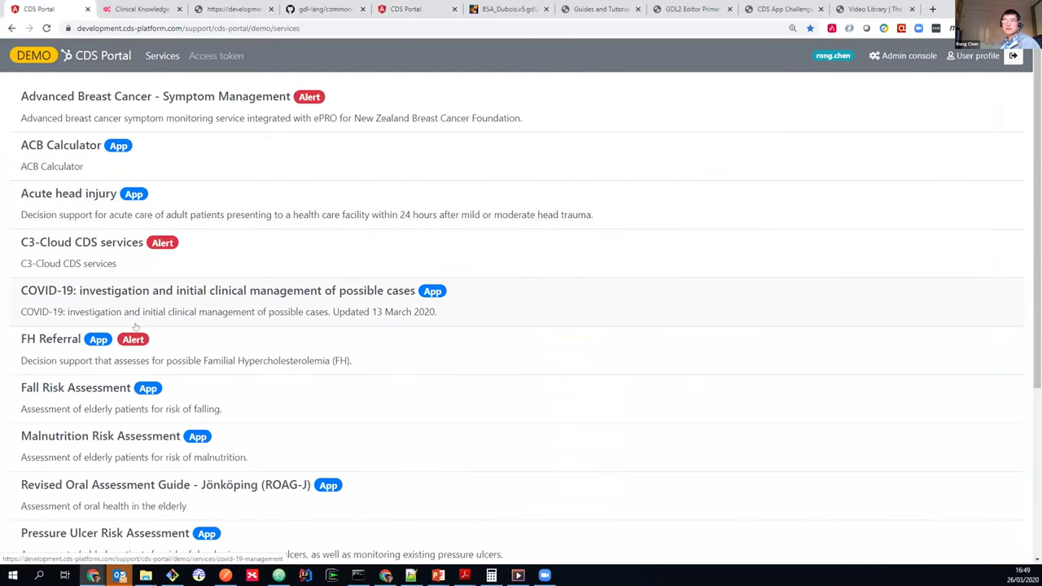
scroll(135, 334, down, 3)
scroll(136, 334, up, 3)
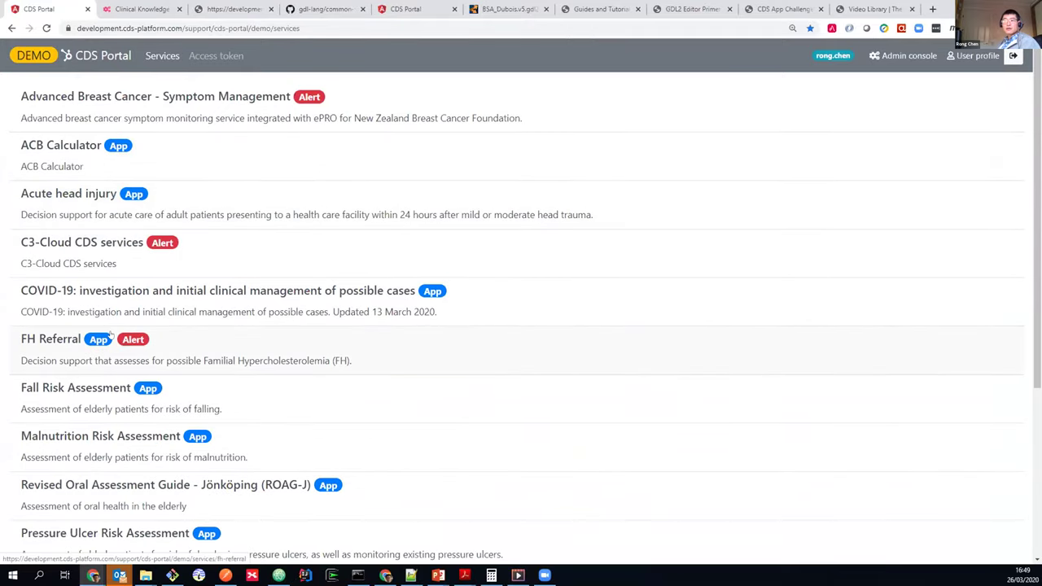
scroll(109, 342, down, 3)
click(119, 469)
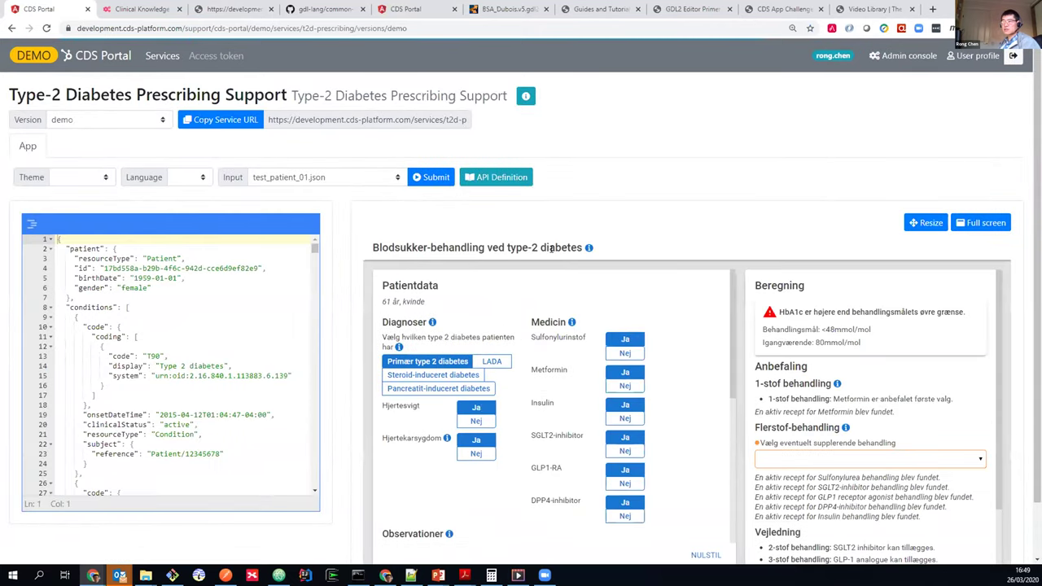
click(969, 223)
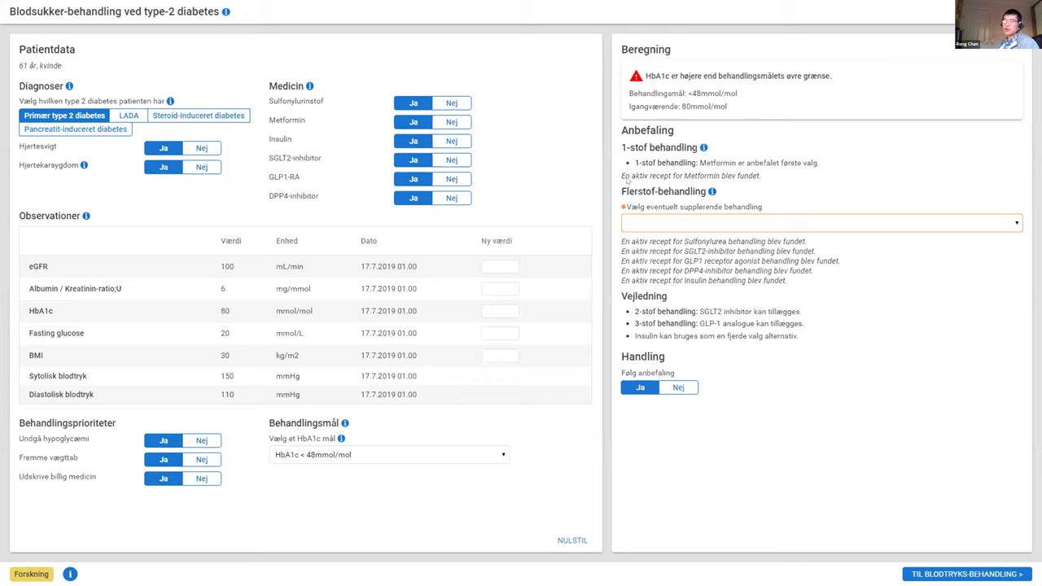
- Set the GLP1-RA medication to Nej and all three treatment priorities (Undgå hypoglycæmi, Fremme vægttab, Udskrive billig medicin) to Nej
click(655, 223)
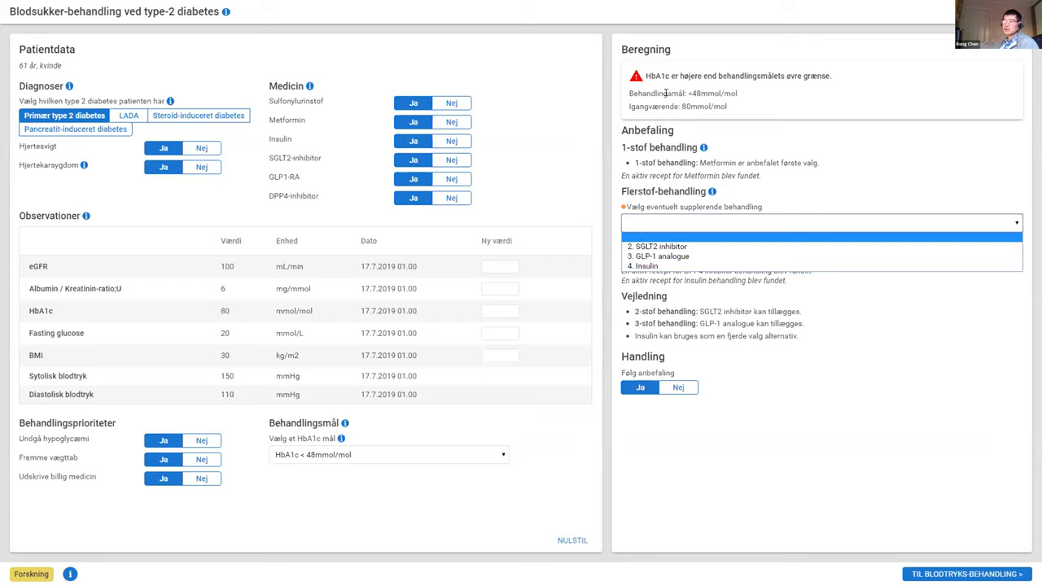
click(451, 179)
click(451, 178)
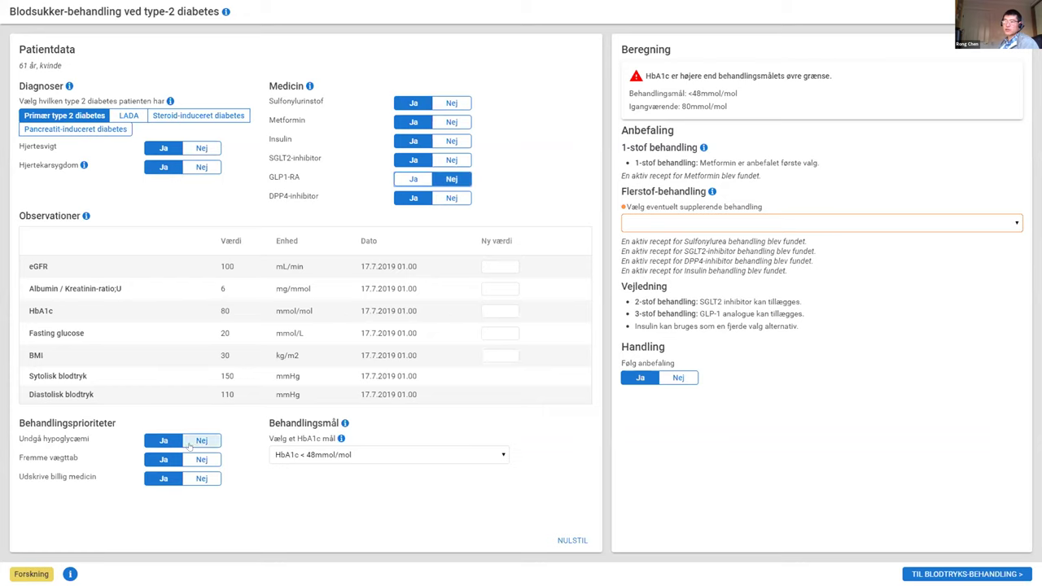
click(192, 442)
click(201, 459)
click(201, 478)
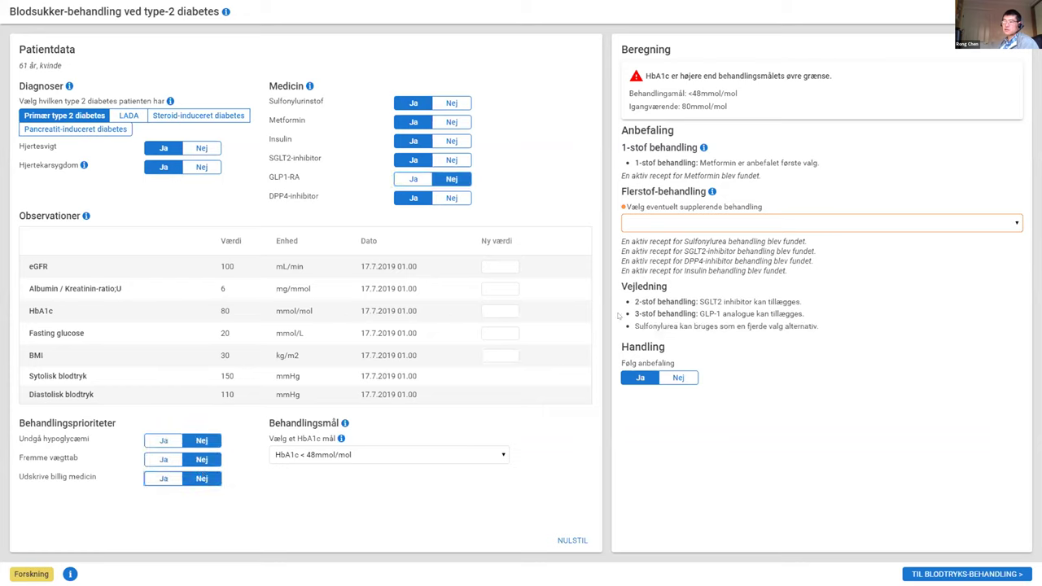
- Choose "3. GLP-1 analogue" as the supplementary blood sugar treatment and continue to the blood pressure treatment page
click(661, 227)
click(681, 256)
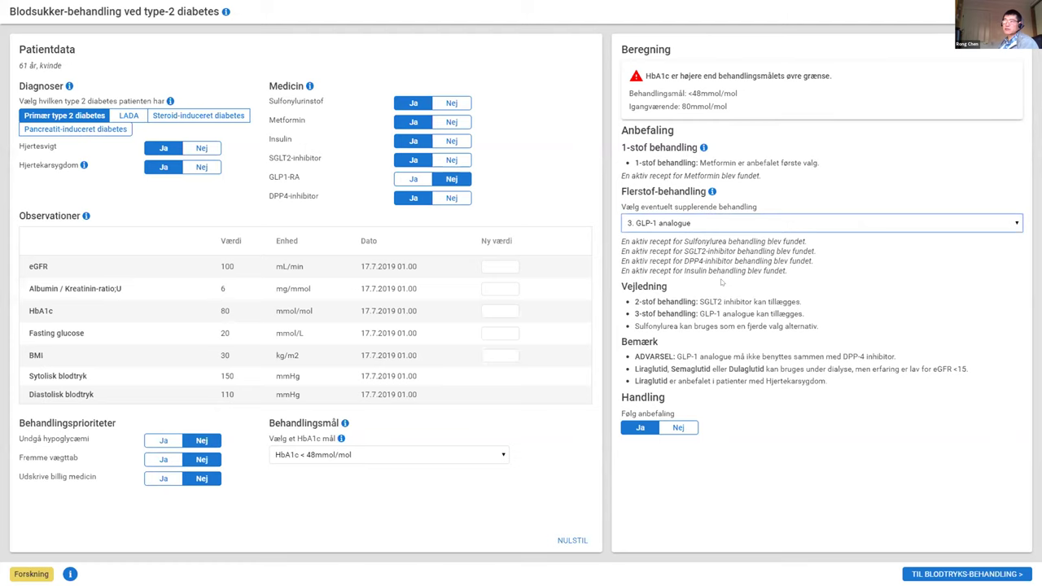
click(966, 574)
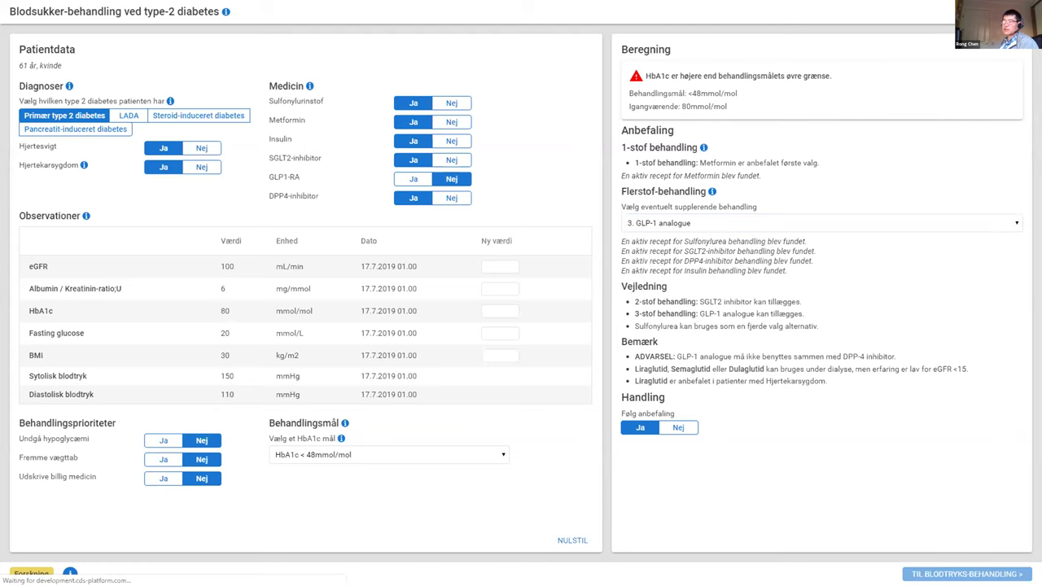
- Choose "2. Angiotensin II-receptorblokkere" as the supplementary blood pressure treatment and leave full screen
click(699, 229)
click(698, 257)
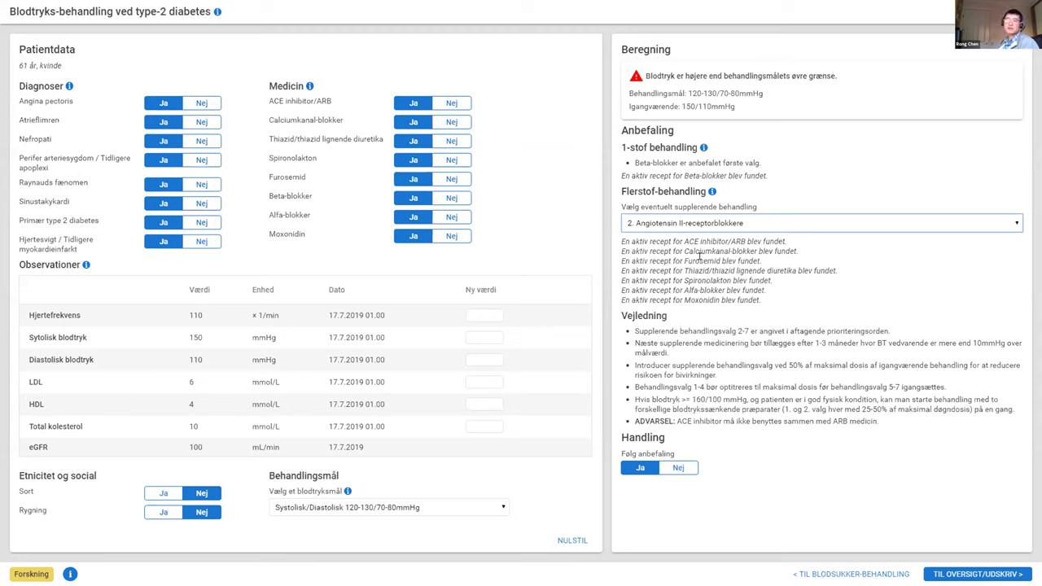
click(578, 205)
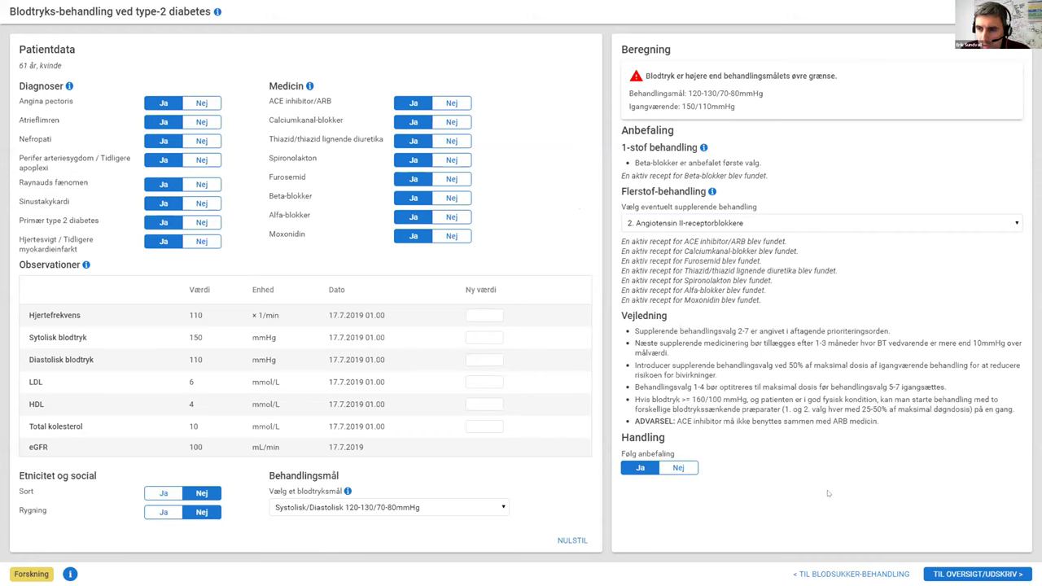
key(Escape)
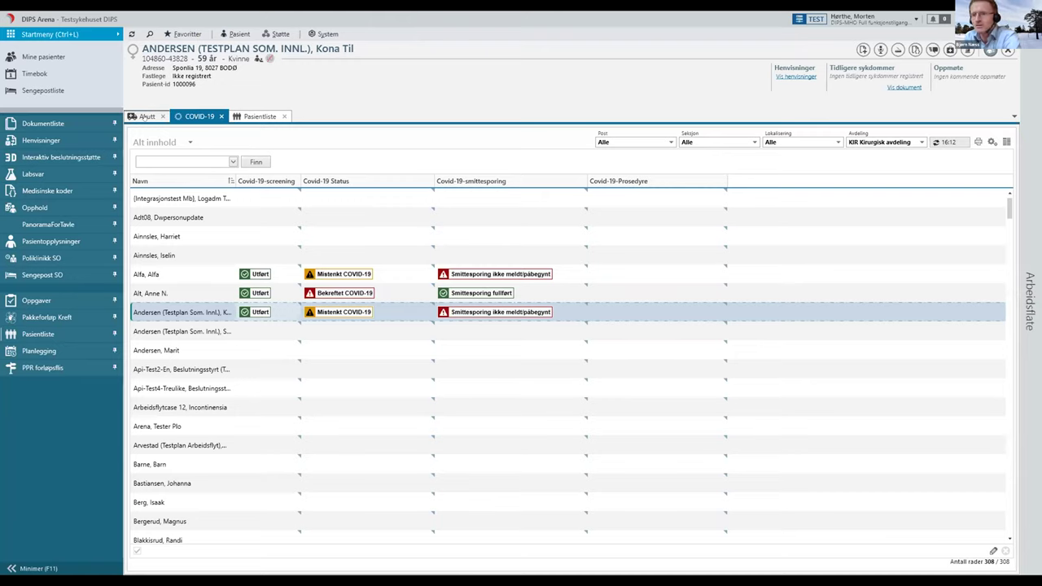
- In DIPS Arena, open the patient's Akutt overview and create a new Mottak document (Innkomstjournal) with the default document details
click(143, 117)
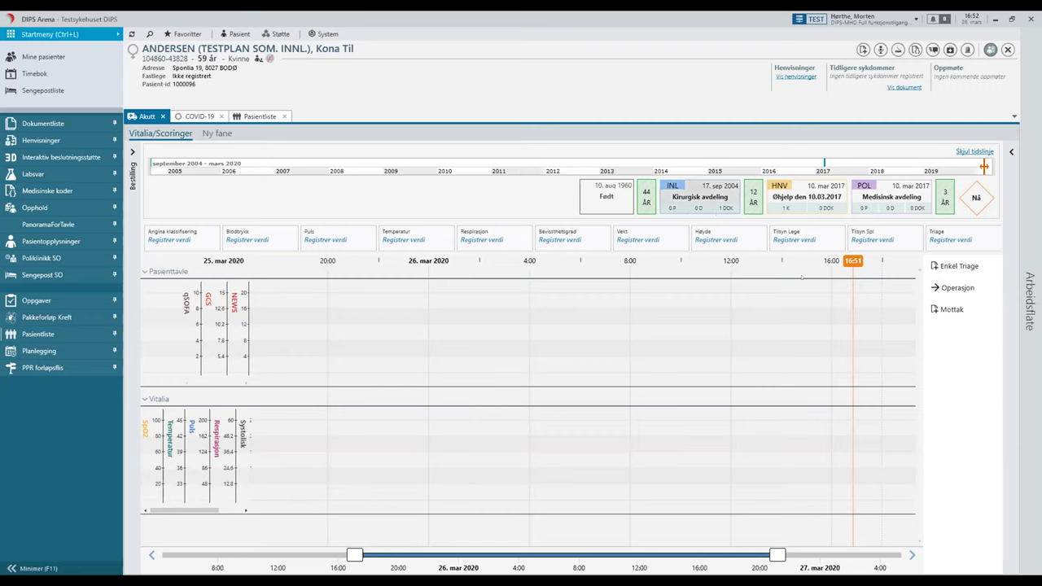
click(951, 310)
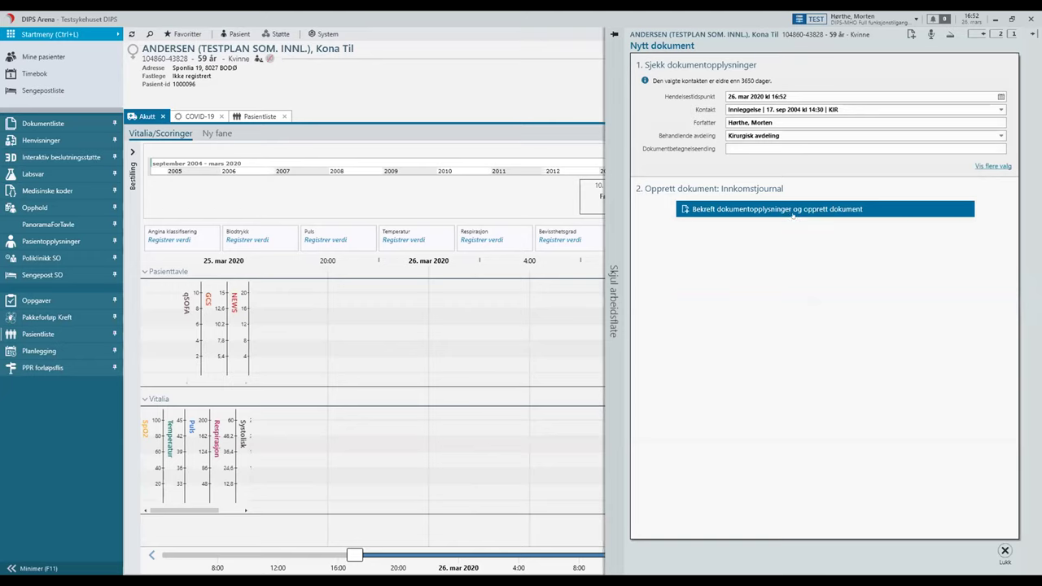
click(793, 215)
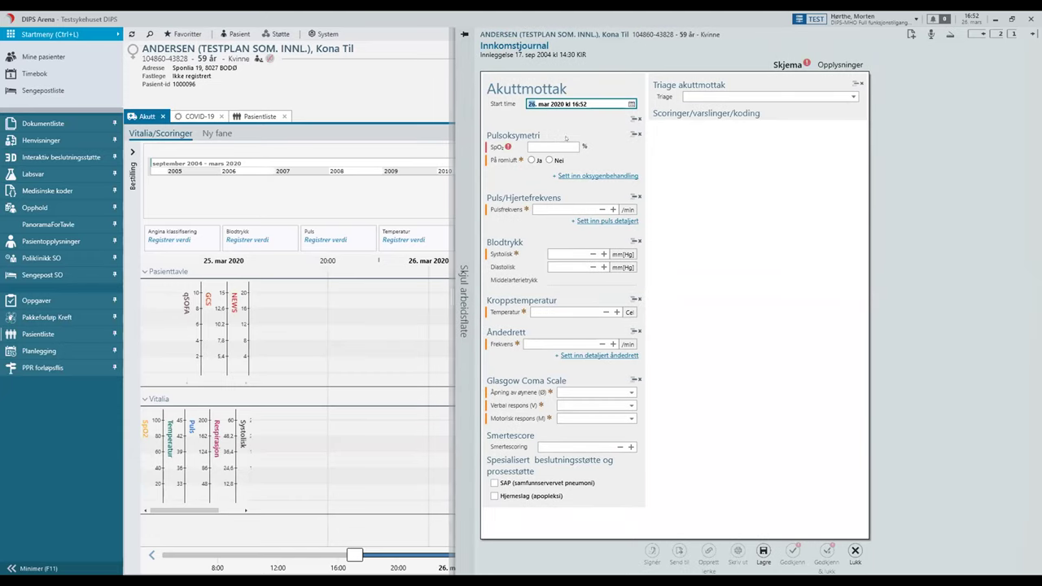
- Record the pulse oximetry in the Akuttmottak form with an SpO₂ of 85 % and På romluft set to Nei
click(557, 147)
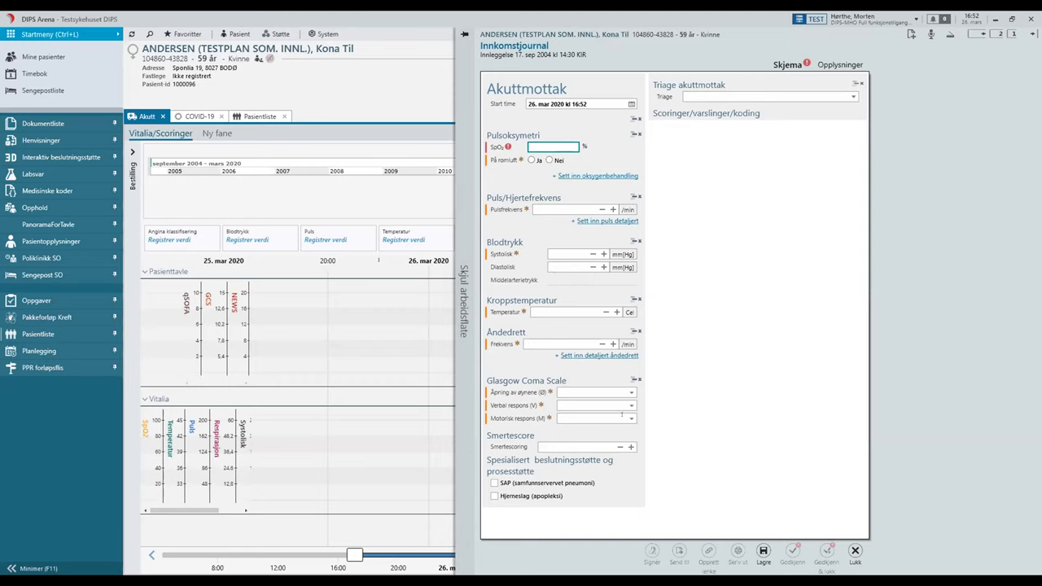
click(630, 393)
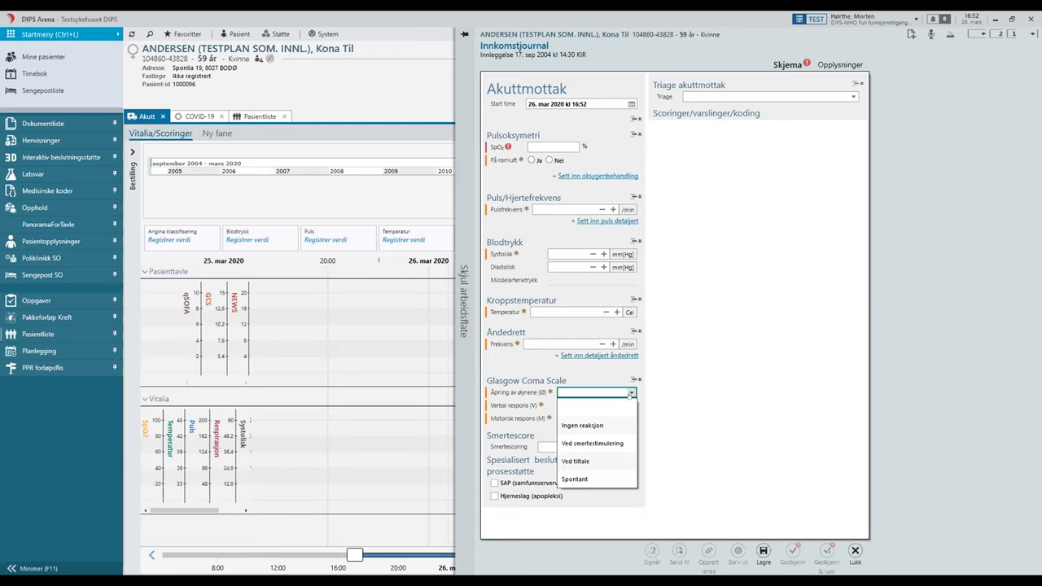
click(533, 147)
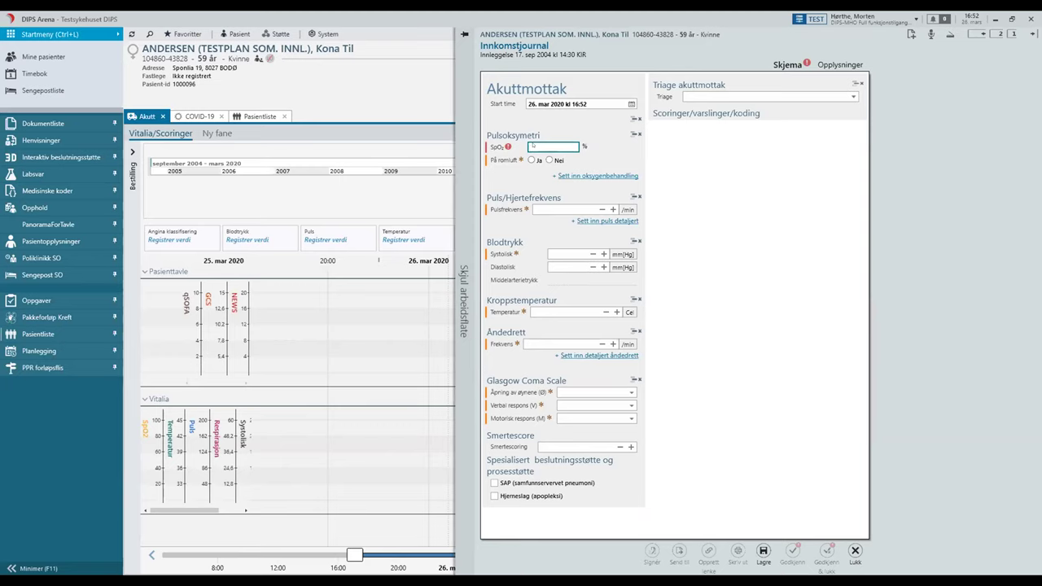
text(85)
key(Tab)
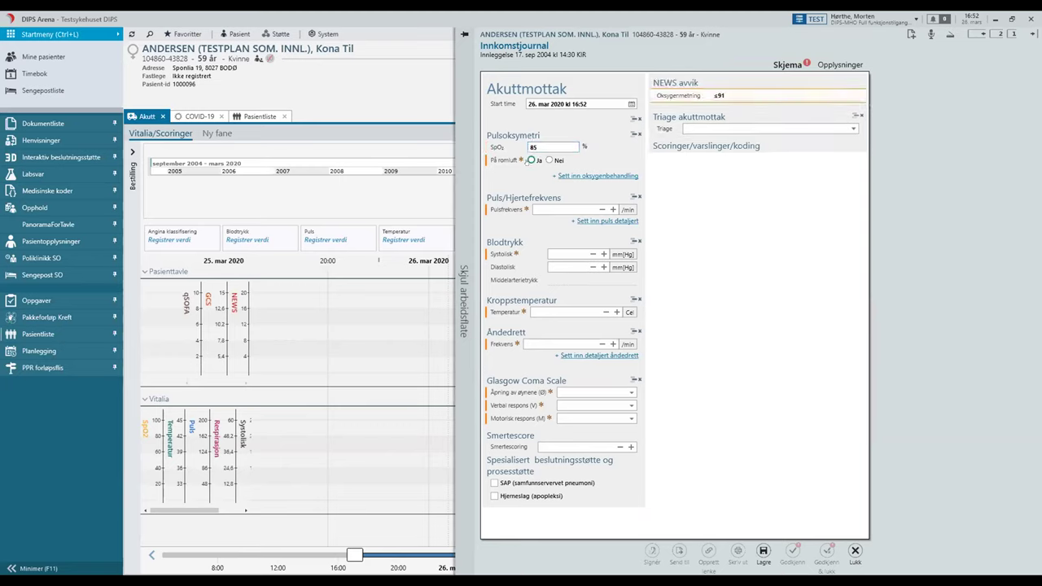
click(550, 161)
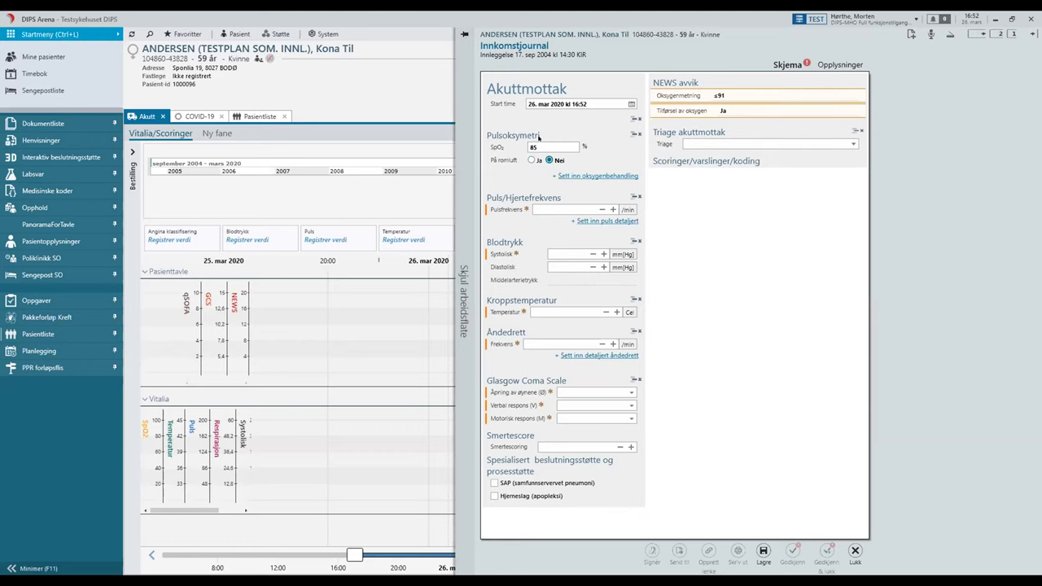
- Enter a pulse rate of 160 /min and a blood pressure of 40 systolic and 30 diastolic mm[Hg]
click(552, 208)
text(160)
key(Tab)
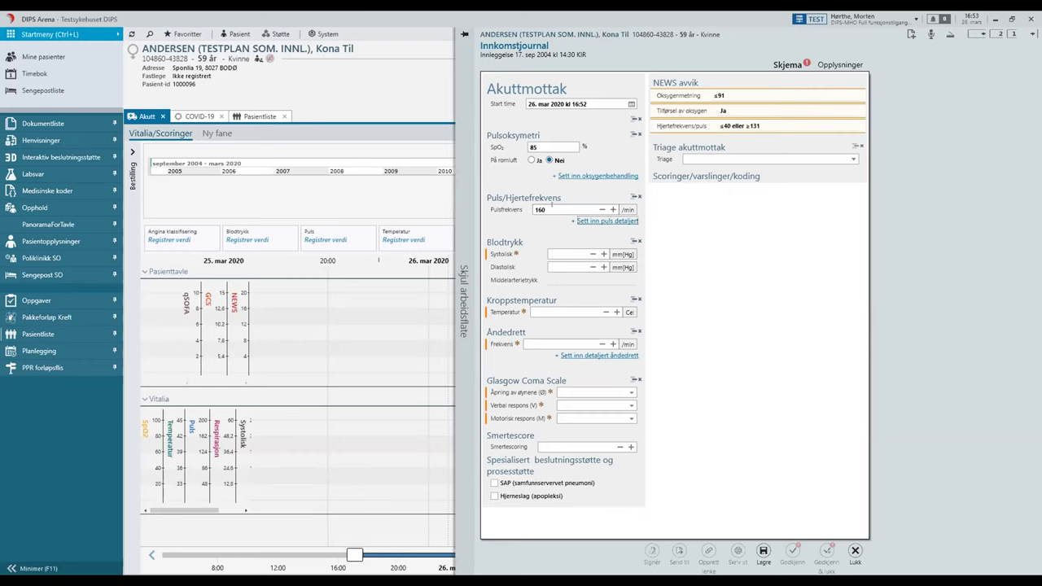
click(550, 253)
text(40)
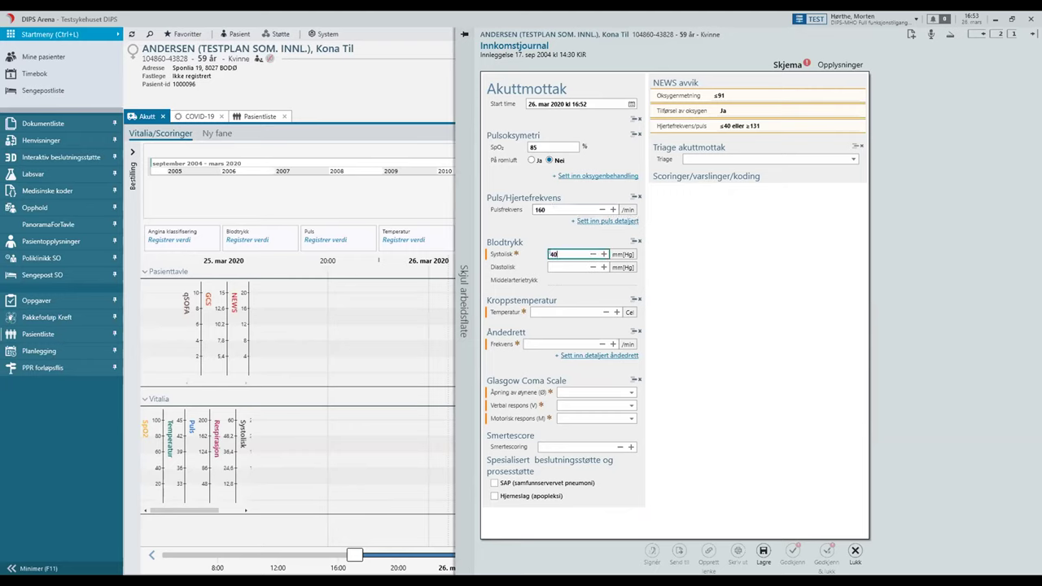
key(Tab)
text(30)
key(Tab)
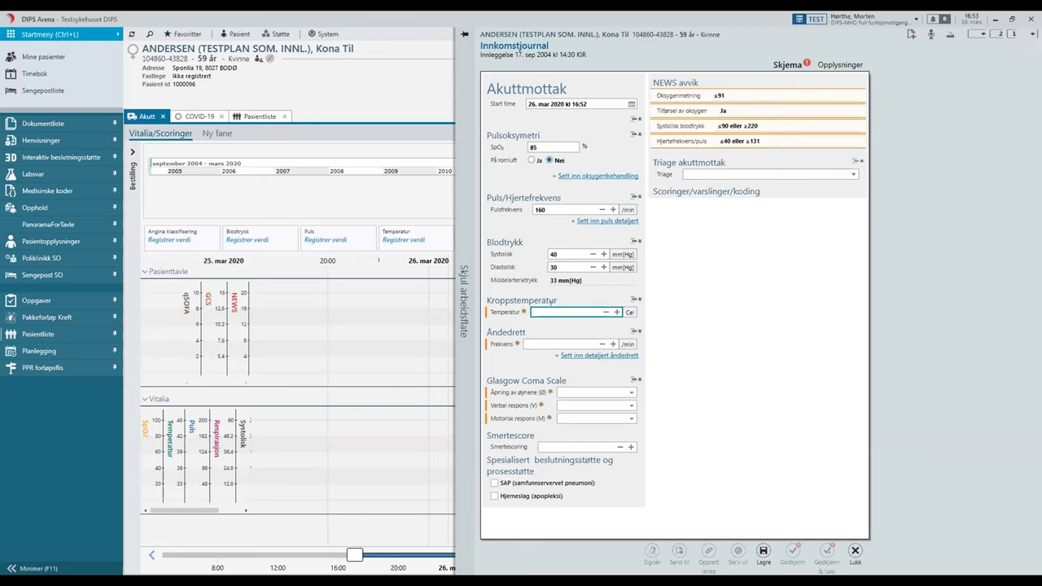
- Enter a body temperature of 41,0 Cel and a respiratory rate of 30 /min
text(1)
key(Tab)
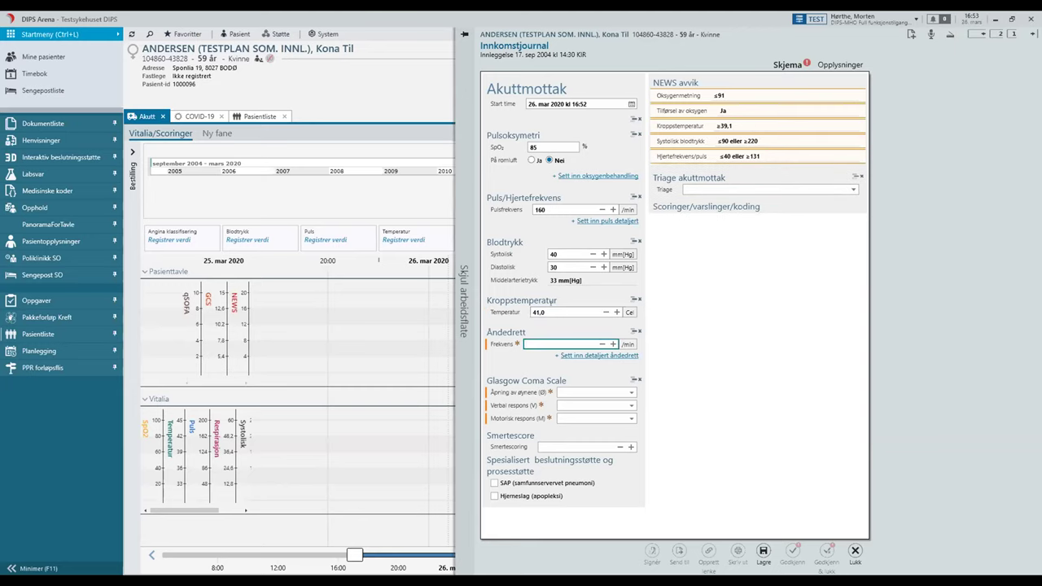
text(30)
key(Tab)
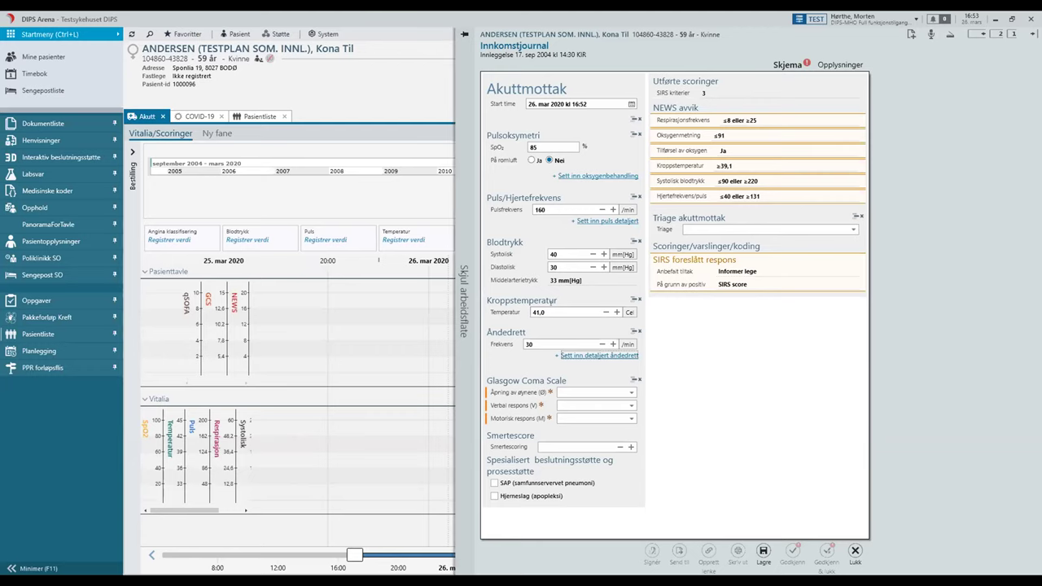
- Fill in the Glasgow Coma Scale with eye opening Ved tiltale, verbal response Ingen reaksjon and motor response Ekstensjon ved smerte
click(590, 393)
click(585, 440)
click(584, 440)
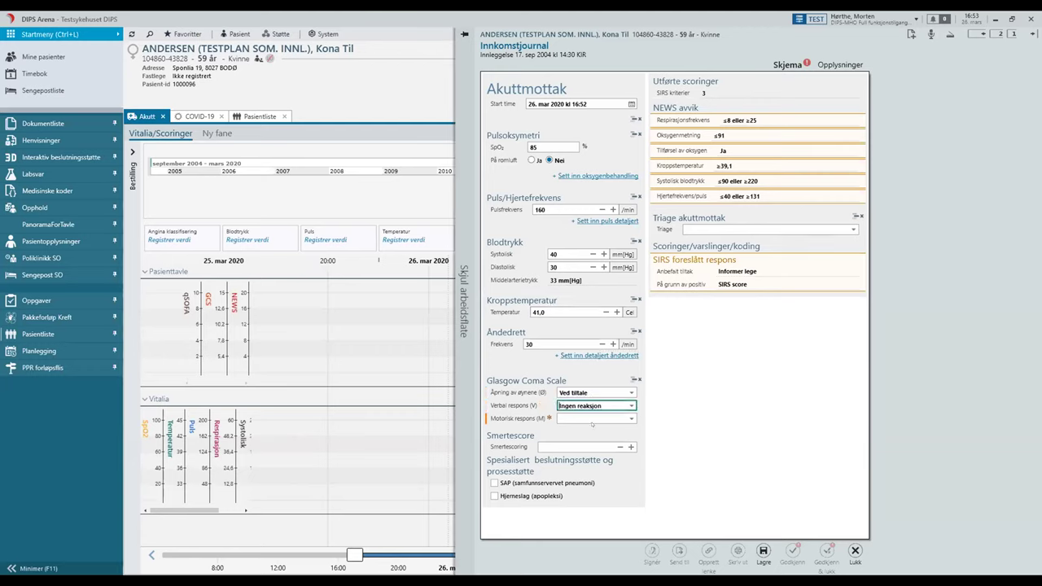
click(594, 415)
click(575, 468)
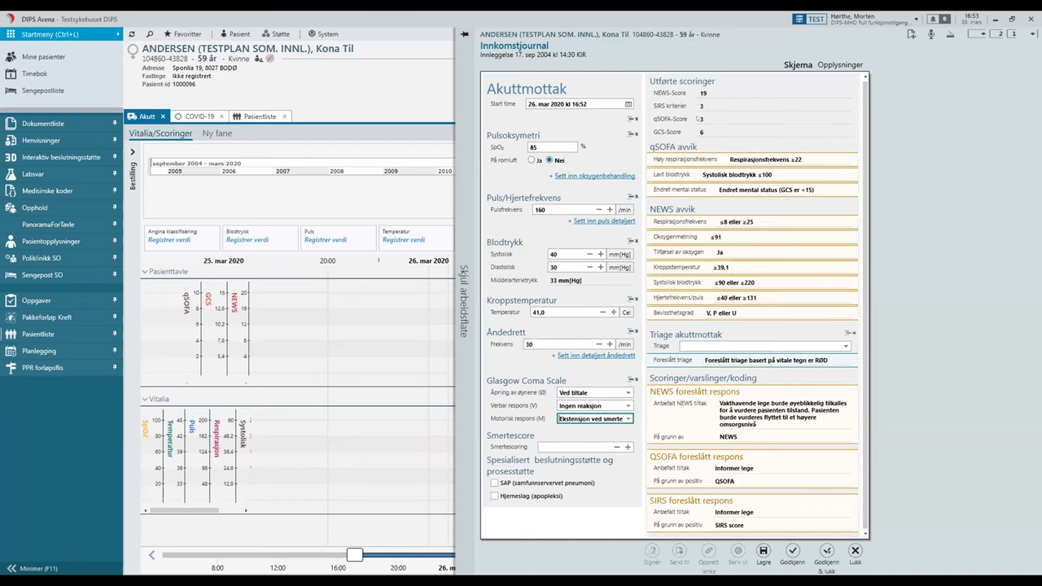
- Set the Akuttmottak triage level to Orange and review the suggested NEWS, qSOFA and SIRS responses
mouse_move(688, 119)
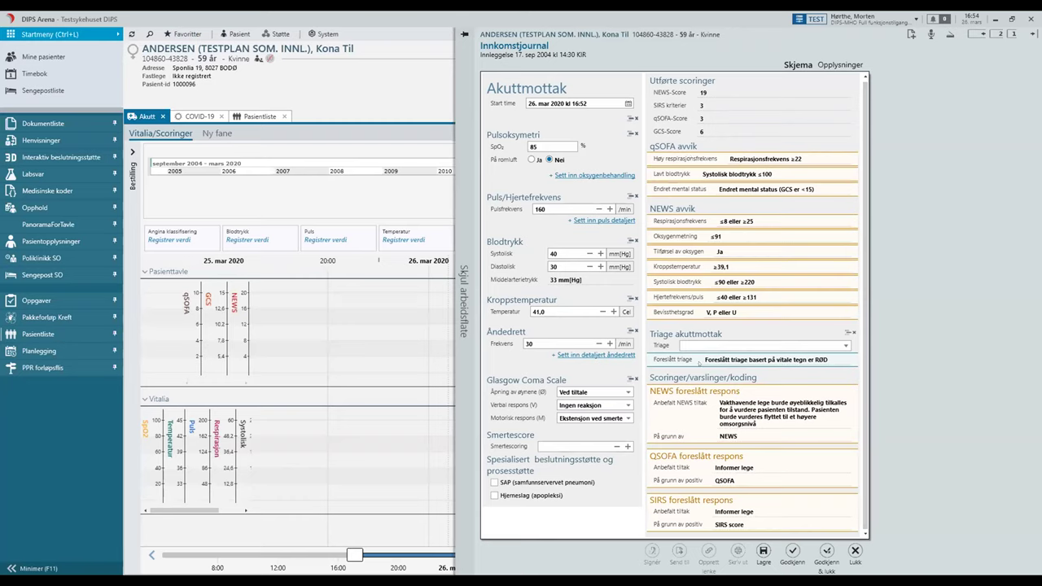
click(766, 346)
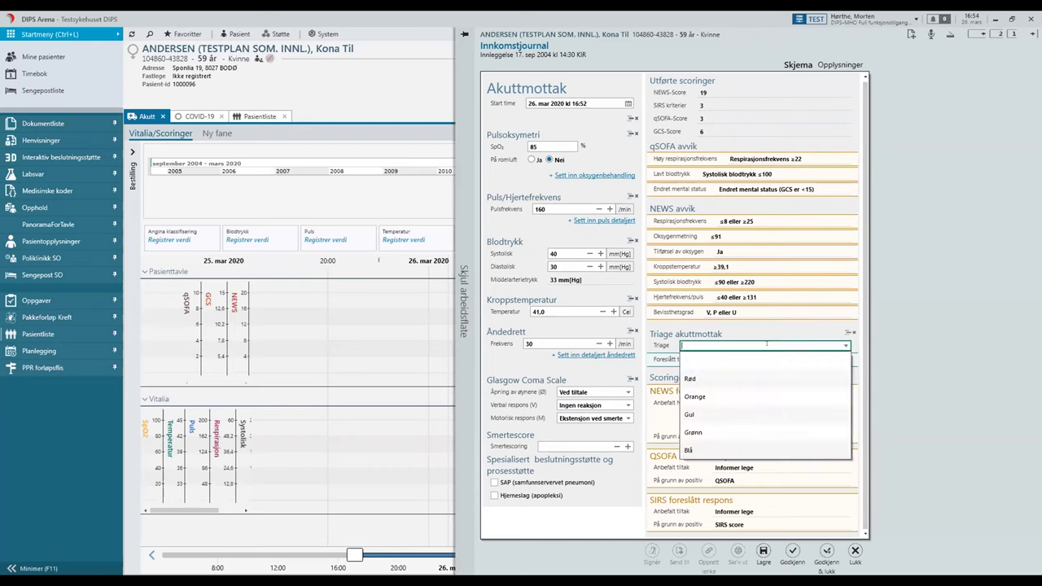
click(707, 397)
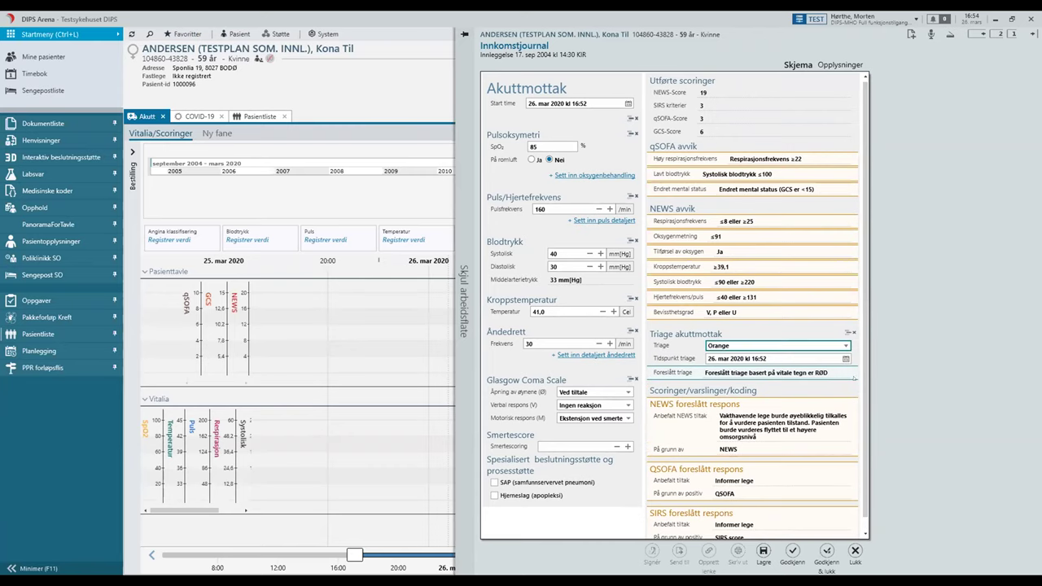
scroll(697, 423, down, 1)
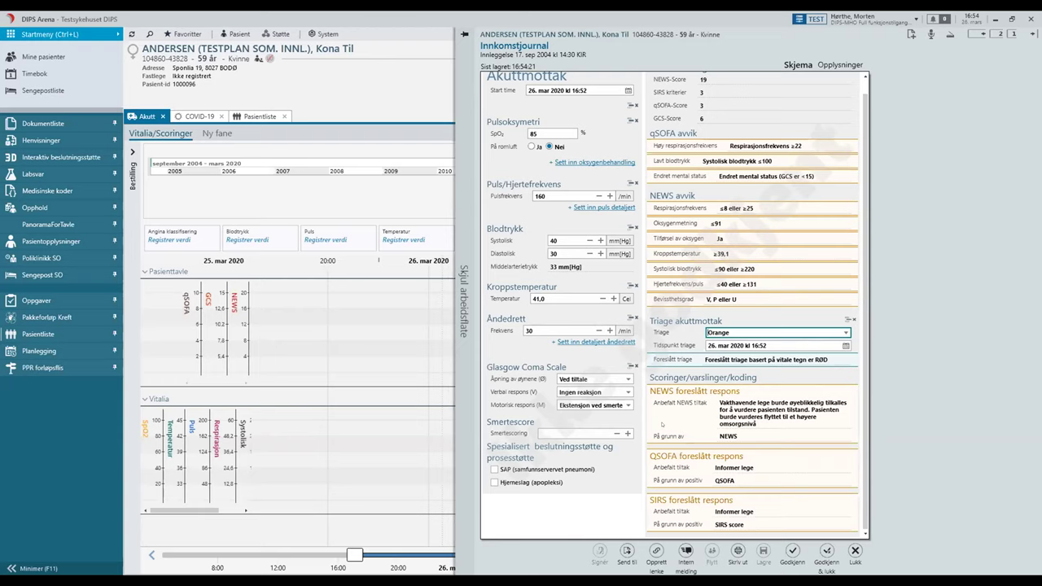
mouse_move(672, 416)
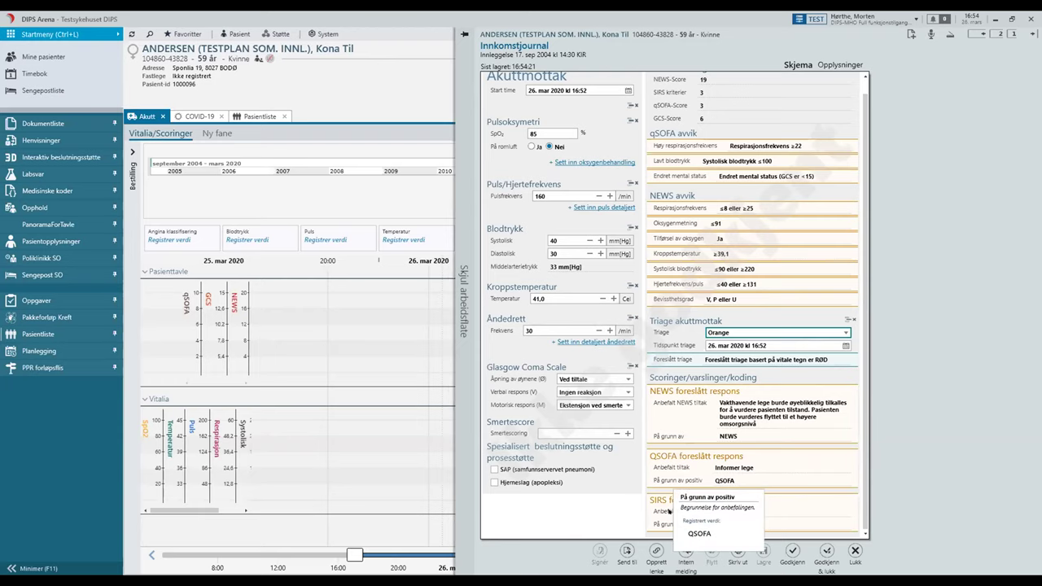
- Enable the SAP (samfunnservervet pneumoni) decision support and set Forvirring to Nylig oppstått forvirring
mouse_move(669, 513)
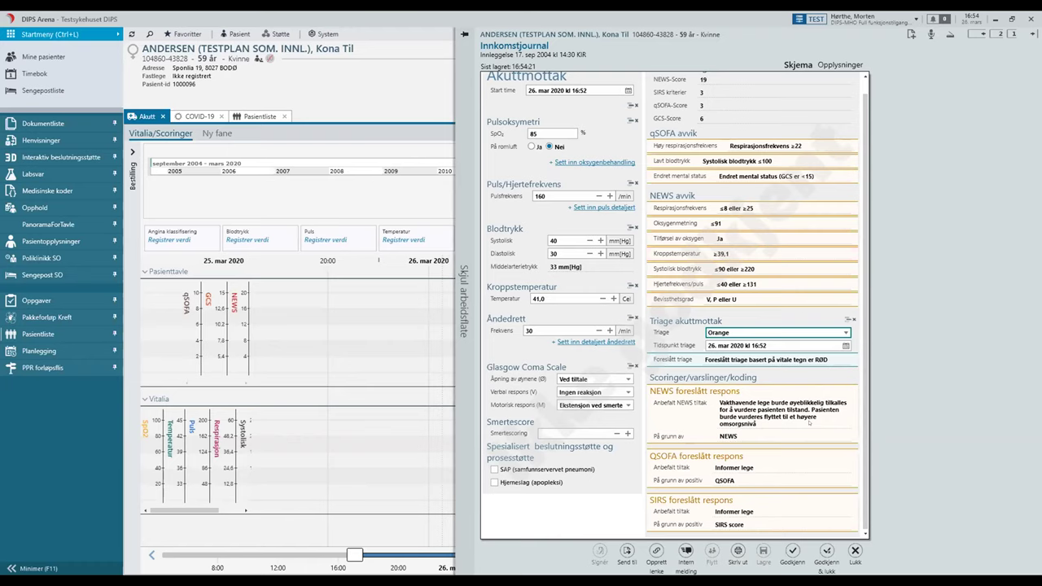
triple_click(809, 423)
click(793, 424)
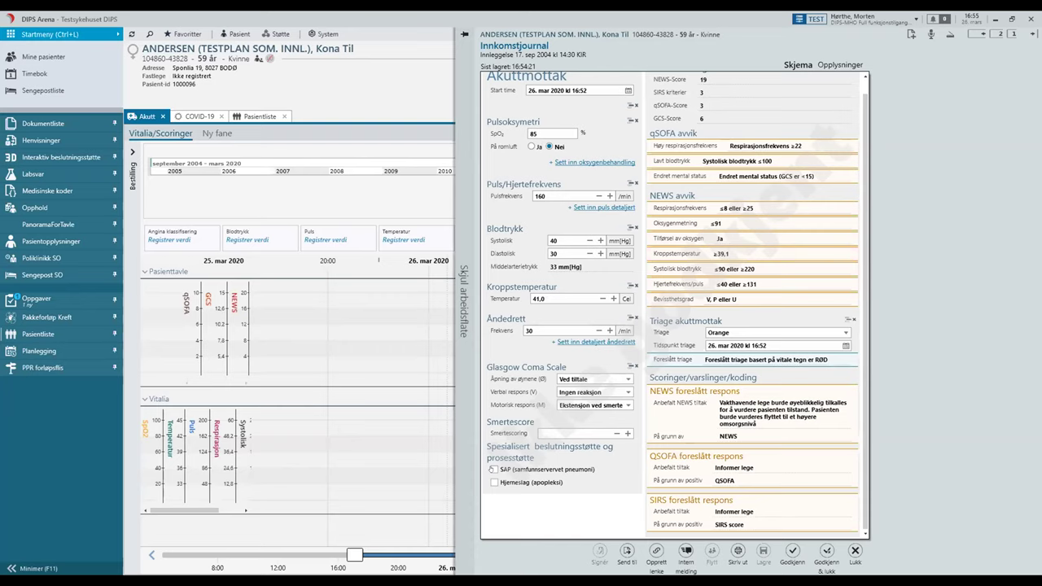
click(493, 470)
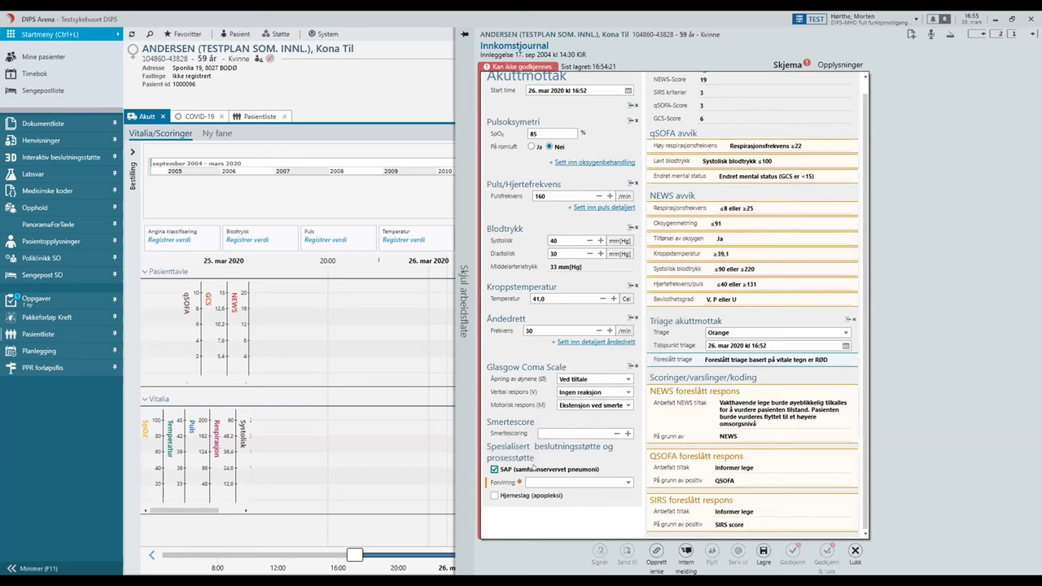
click(549, 482)
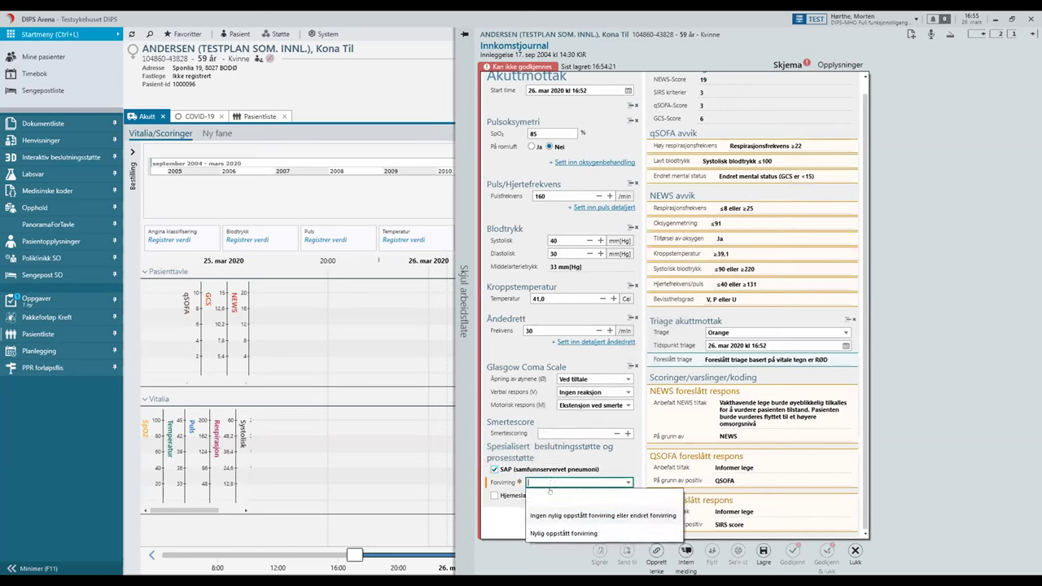
click(570, 534)
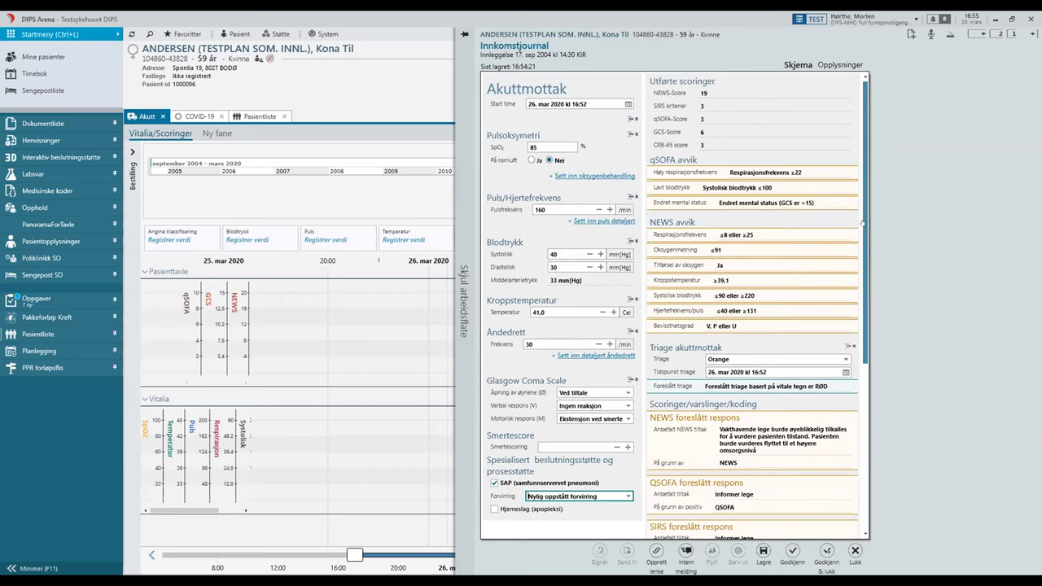
- Review the CRB-65 score, suggested response and treatment proposals, and approve and close the Akuttmottak document
mouse_move(699, 145)
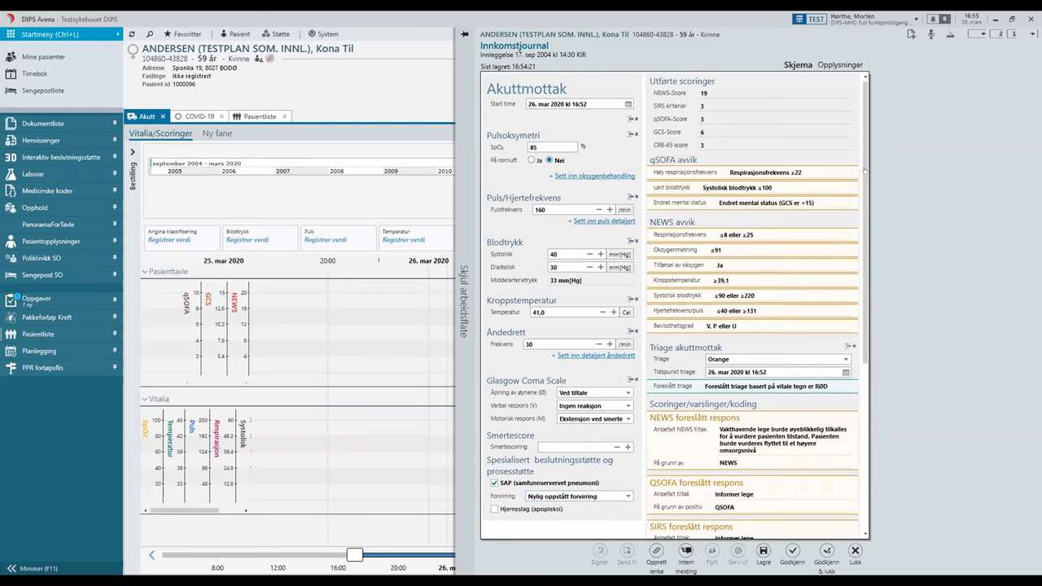
click(862, 415)
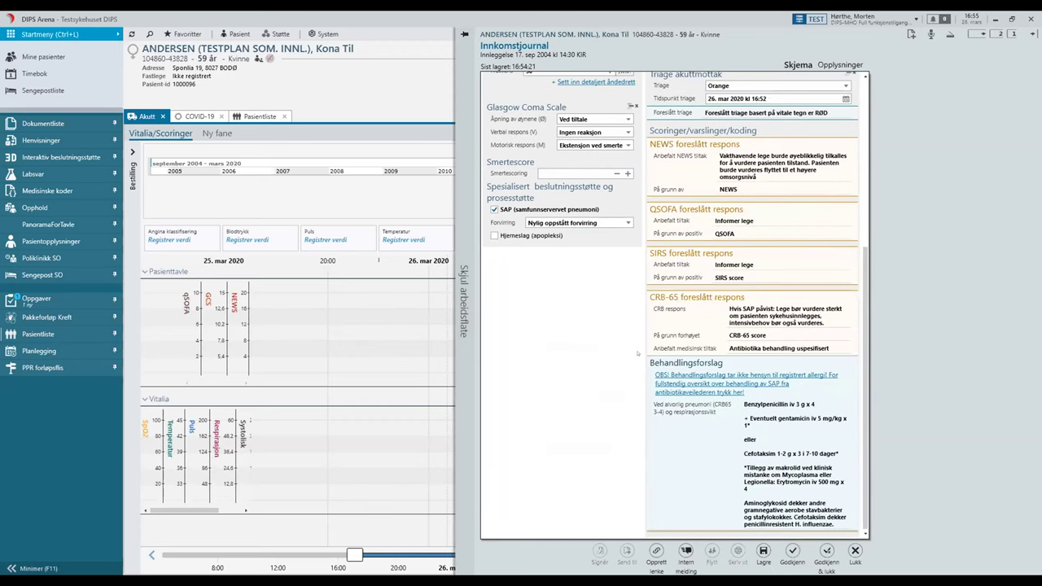
mouse_move(662, 296)
click(825, 551)
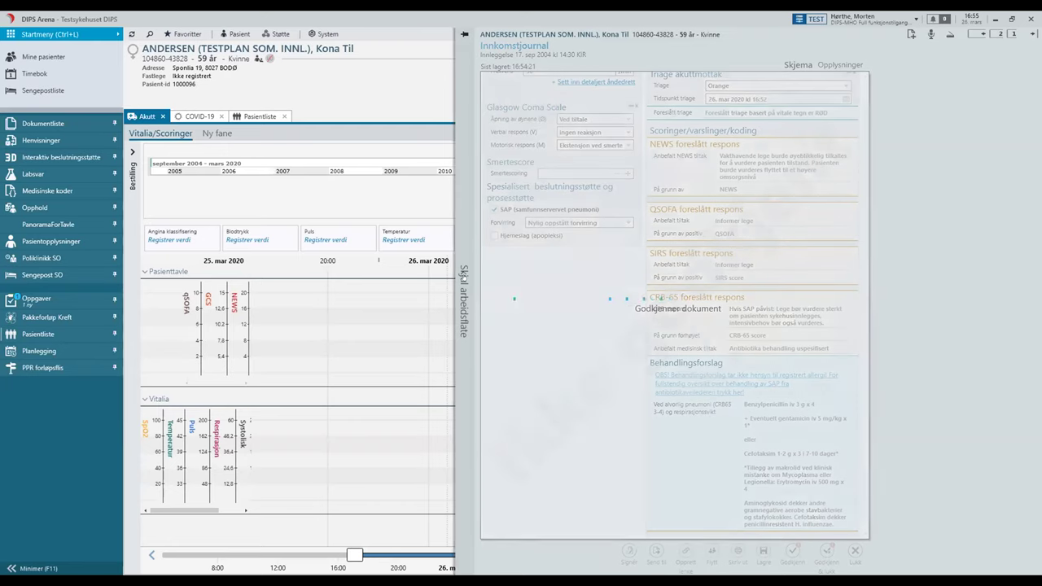
click(469, 281)
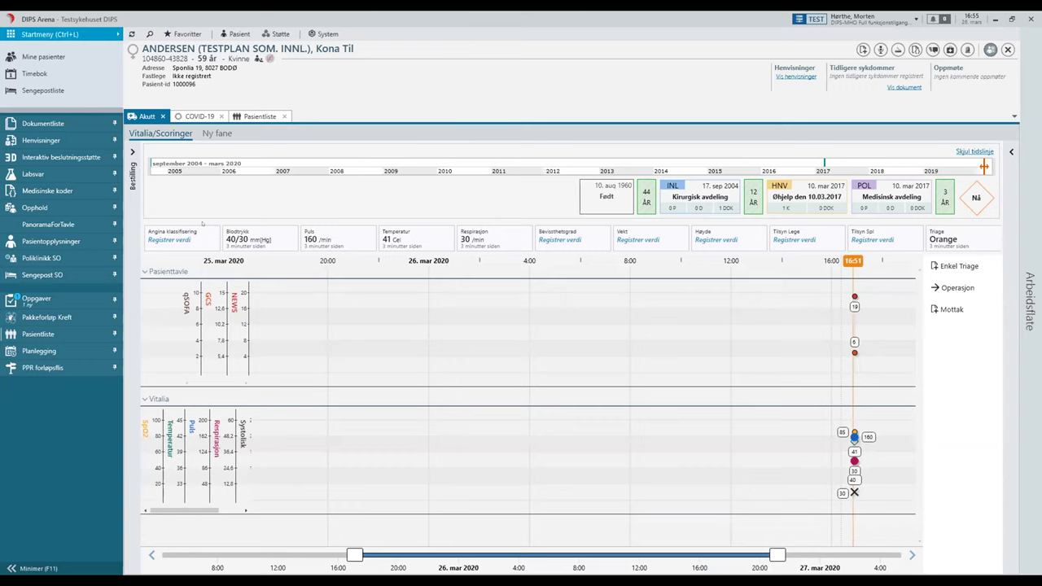
click(242, 238)
click(325, 232)
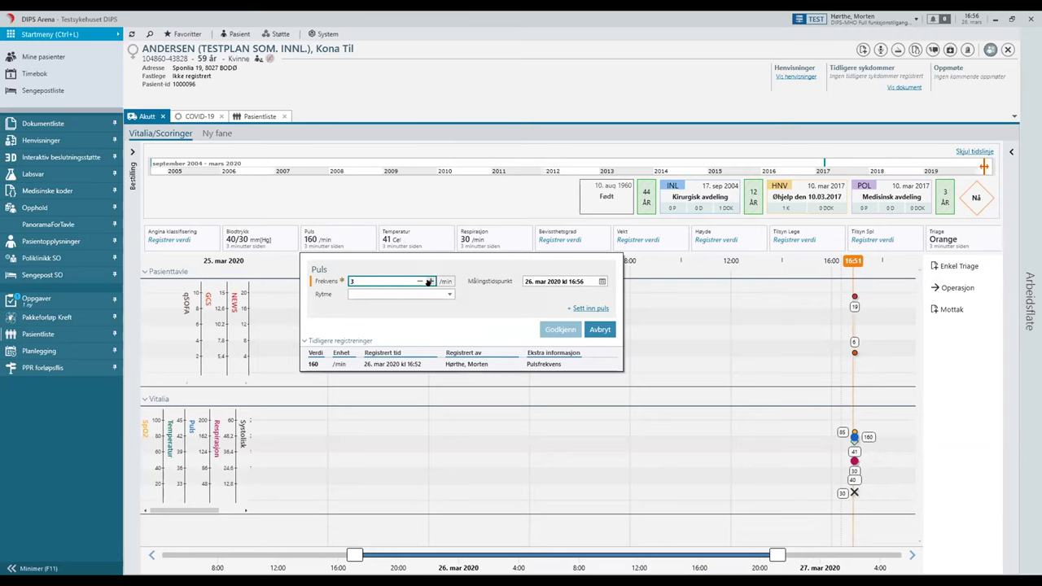
text(6)
key(Tab)
click(603, 333)
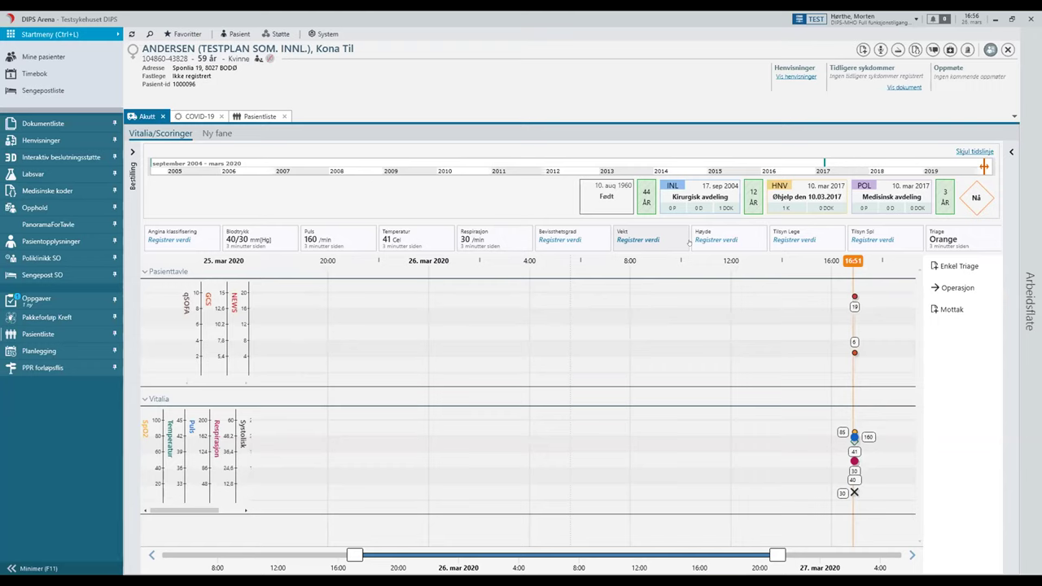
- Inspect the vital signs plotted at the latest time point on the Vitalia timeline
mouse_move(854, 461)
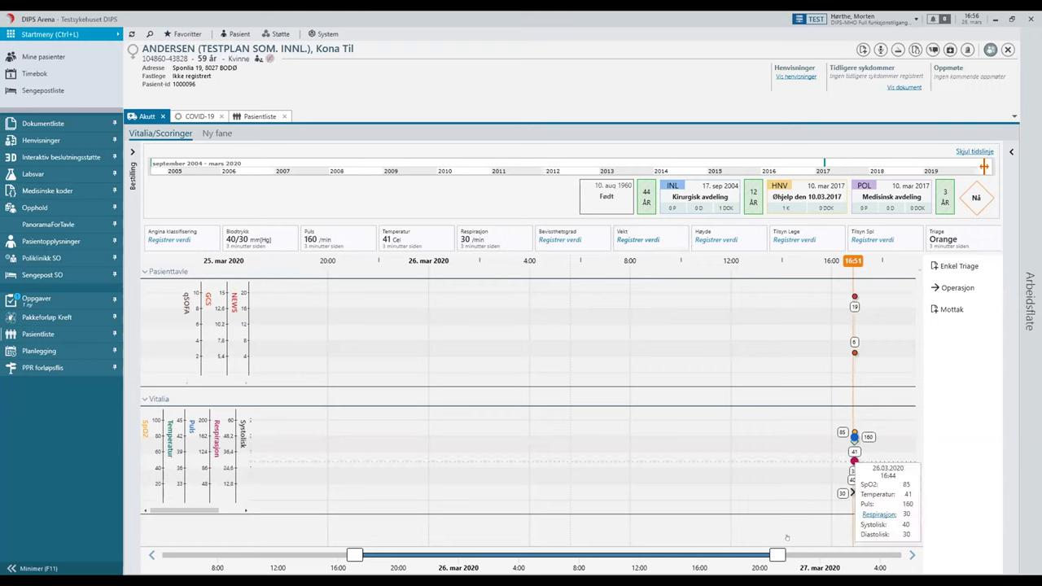
drag(777, 554, 778, 554)
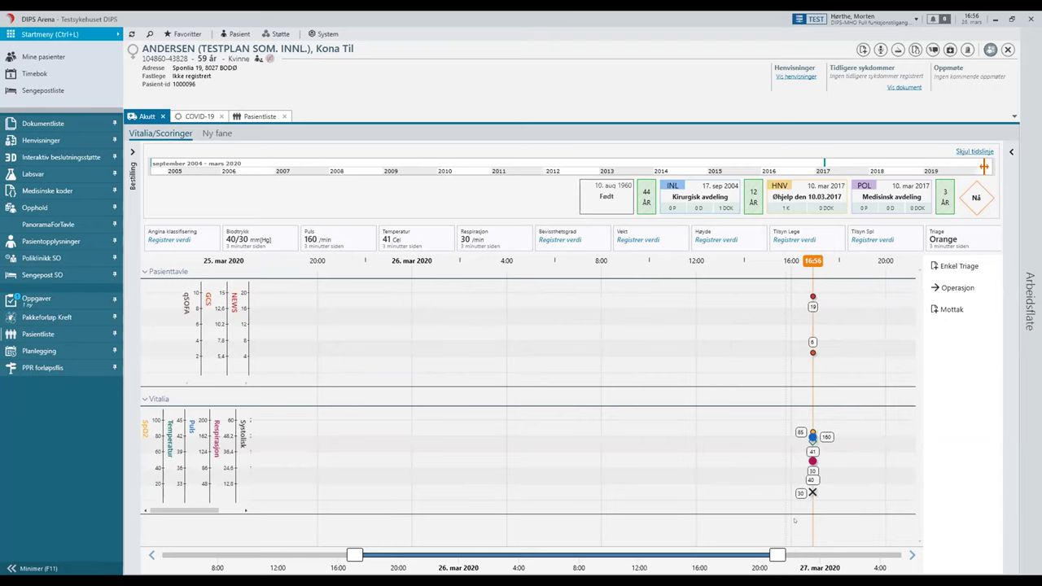
- Show the Akuttmottak-ny patient list and examine the patients' triage tags, GCS values and remaining time to supervision deadlines
click(246, 114)
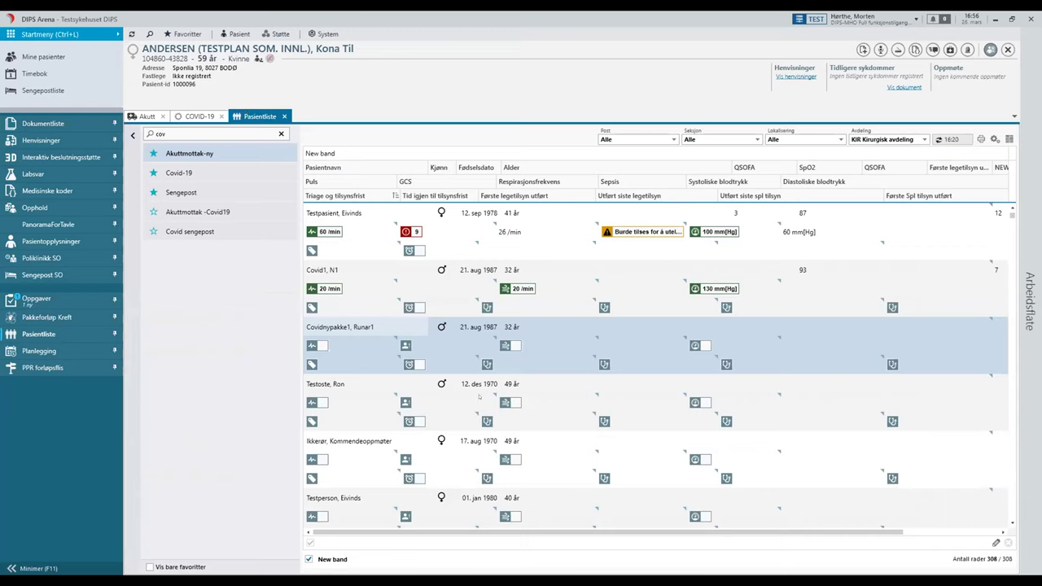
click(201, 155)
drag(1012, 215, 1012, 505)
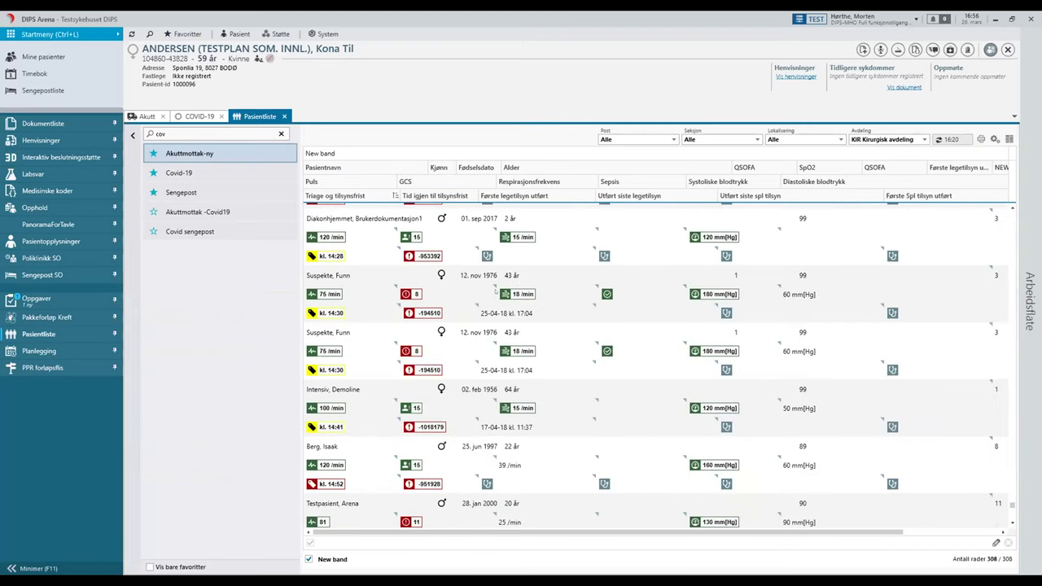
mouse_move(409, 292)
mouse_move(324, 371)
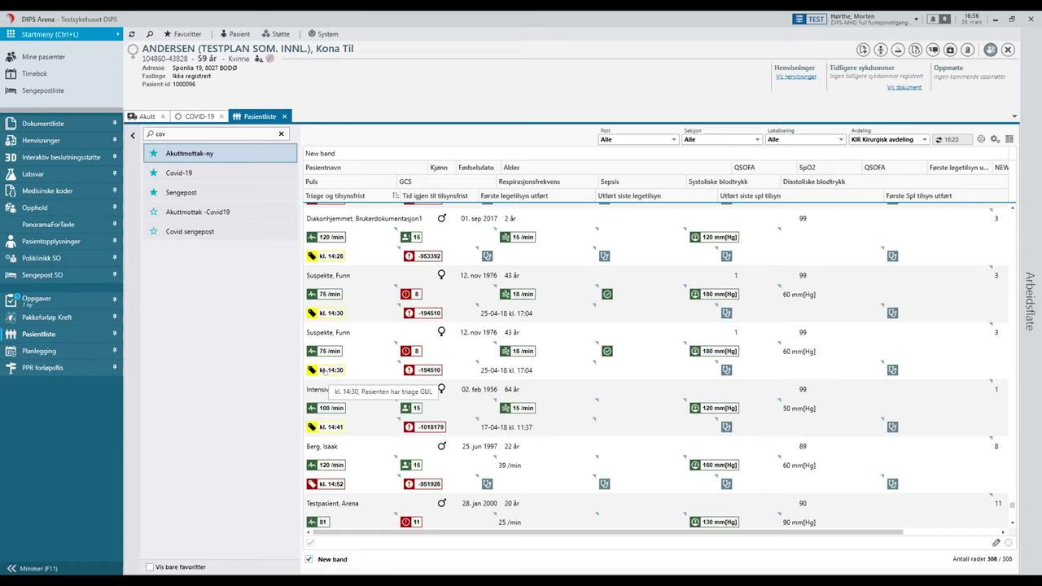
mouse_move(429, 370)
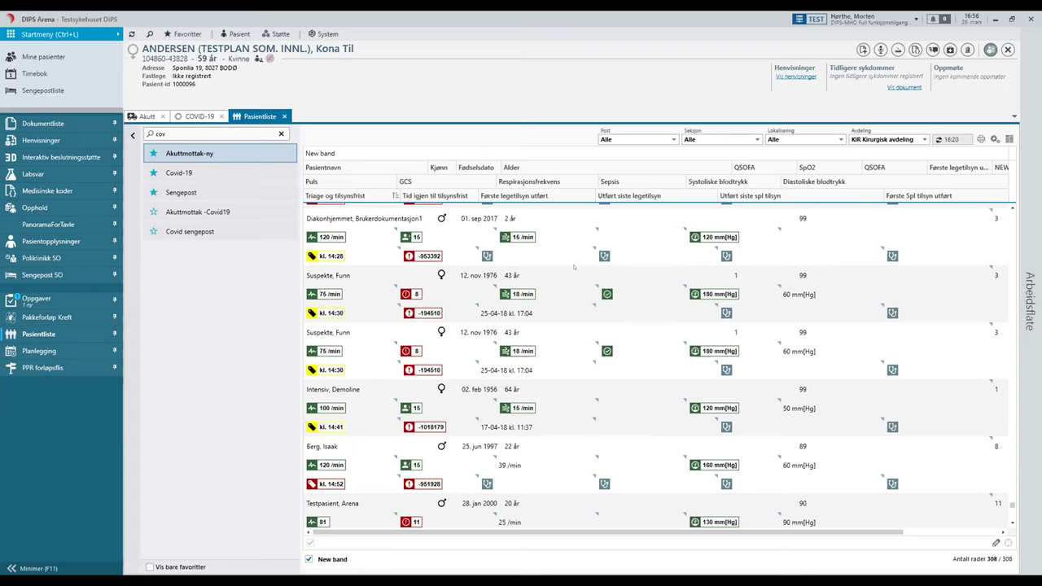
mouse_move(407, 353)
- Start a COVID-19 screening for the first patient in the COVID-19 overview, marking Hoste, Kortpustet and Feber as Tilstede
click(144, 116)
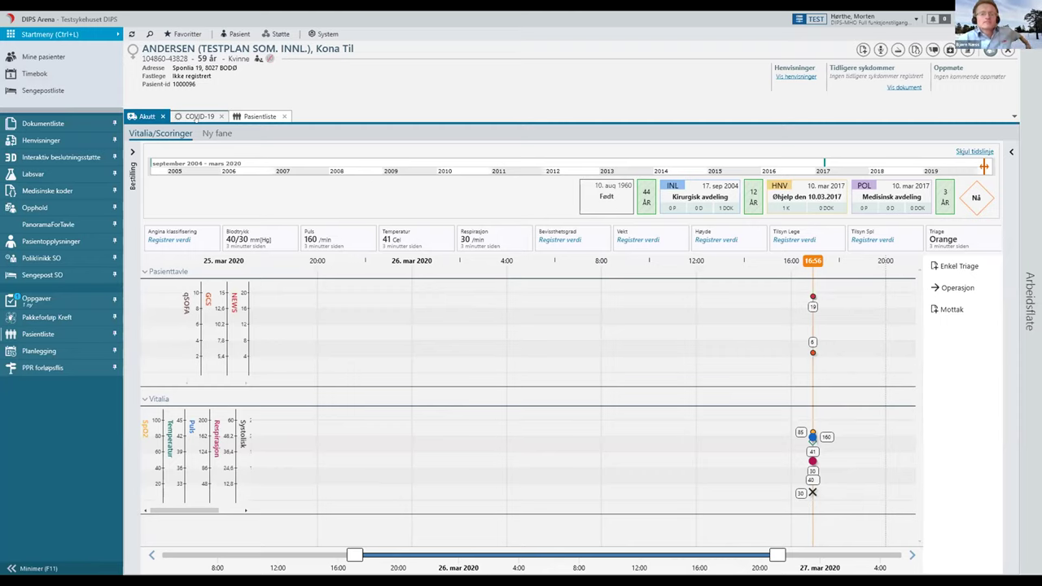
click(198, 117)
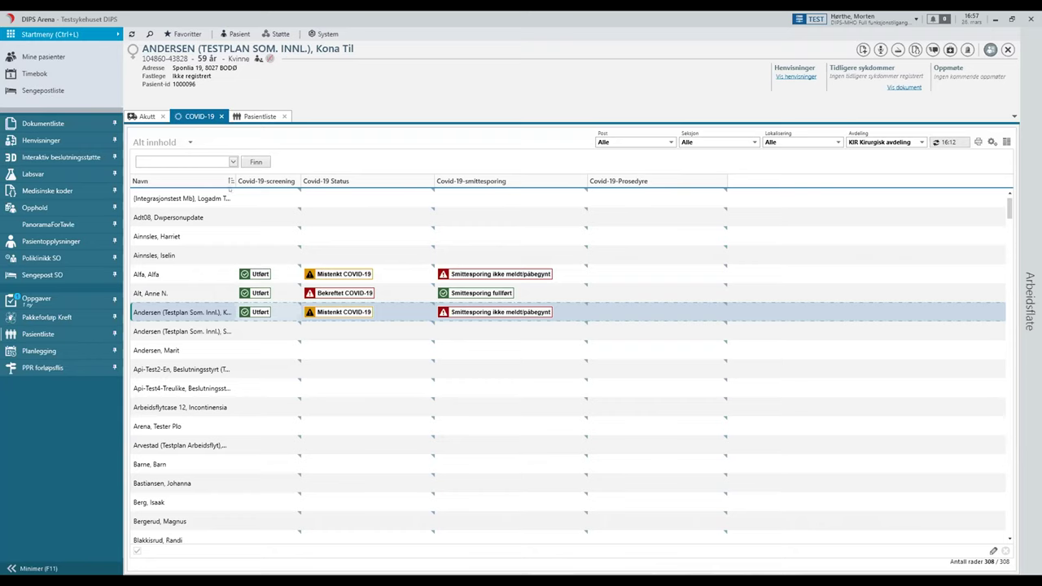
click(271, 198)
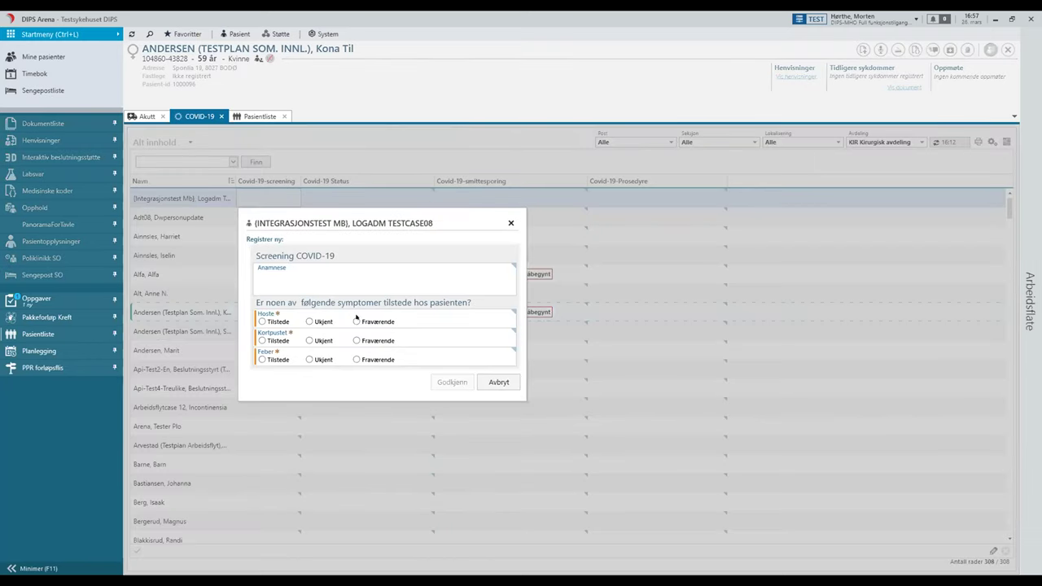
click(262, 322)
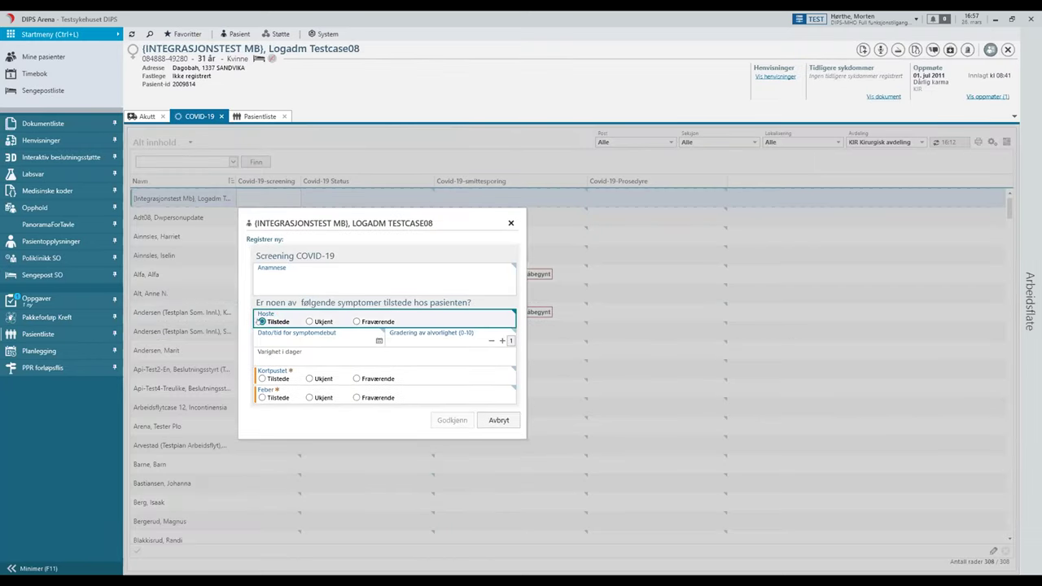
click(262, 379)
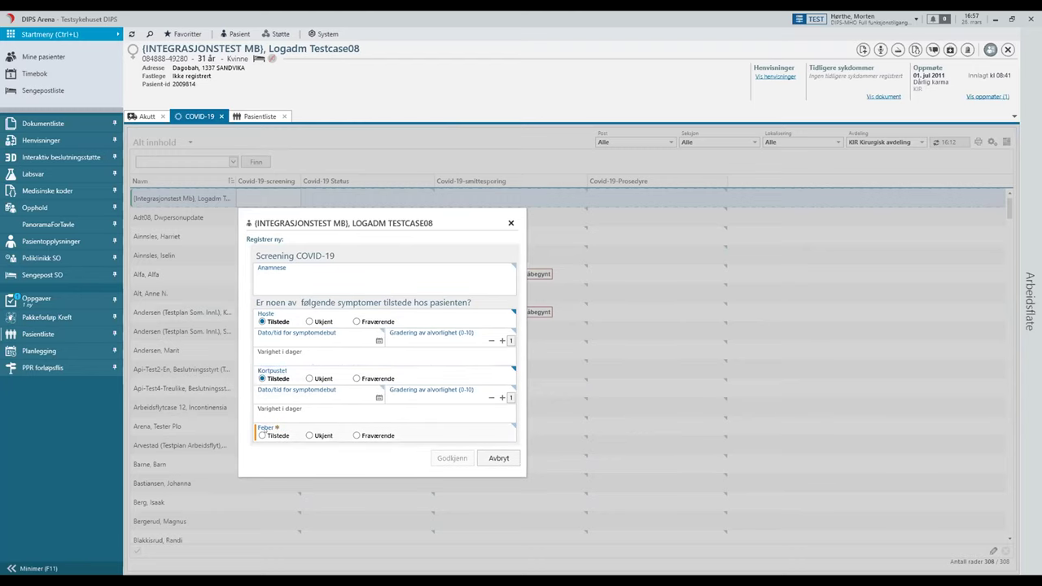
click(261, 436)
- Enter "14 dager siden" as the symptom onset for Hoste and approve the COVID-19 screening
click(293, 336)
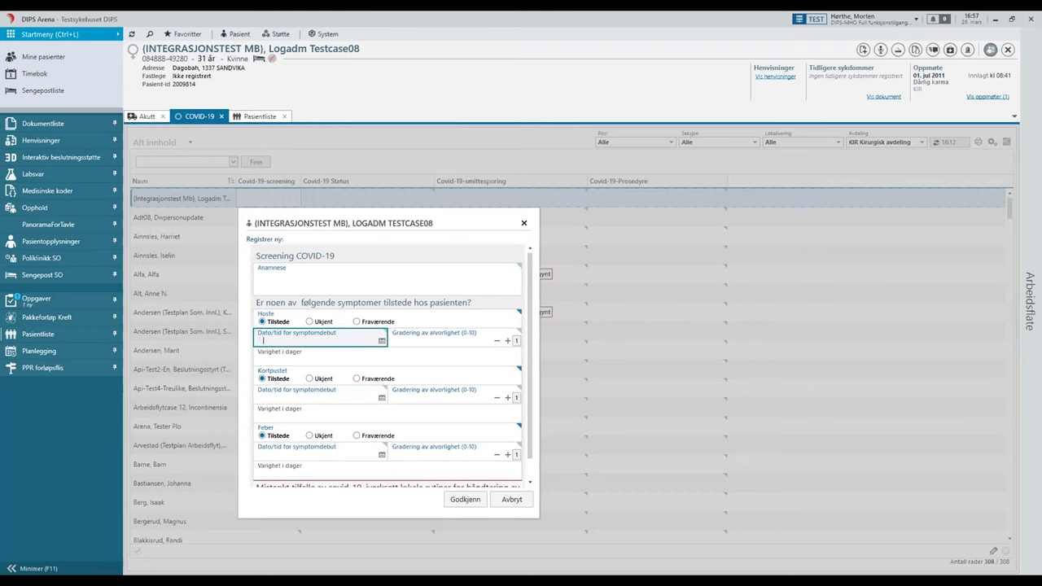
text(13)
key(BackSpace)
text(4 dager siden)
key(Tab)
click(457, 499)
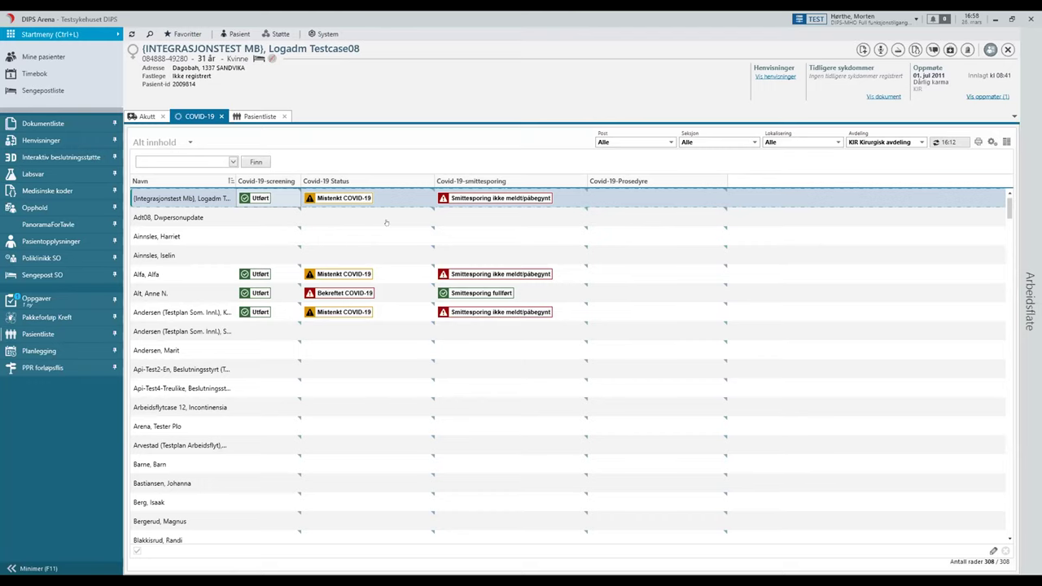
- Register the first patient's COVID-19 result as Positiv prøve - bekreftet and approve it
click(258, 198)
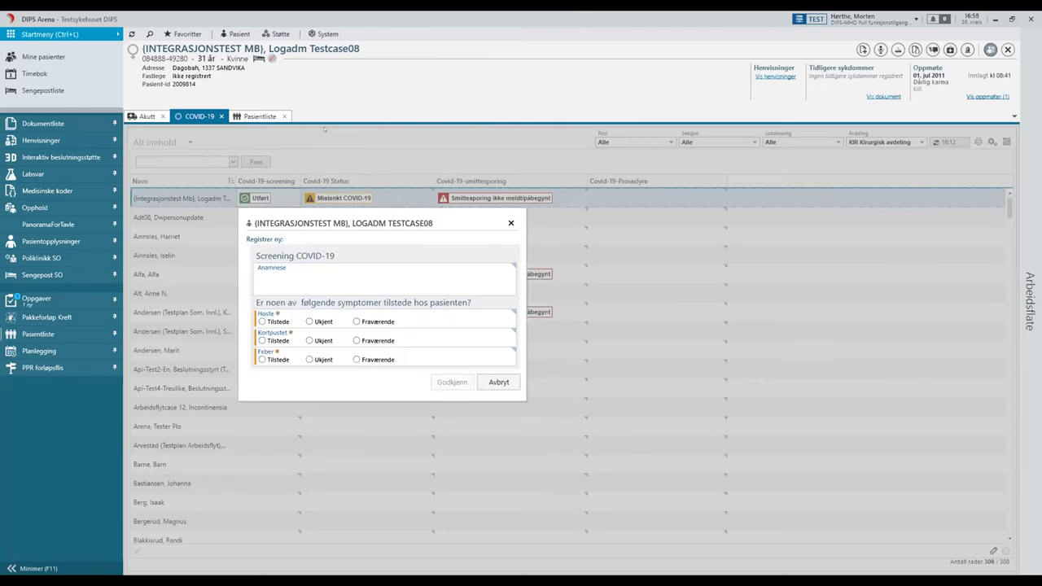
click(499, 382)
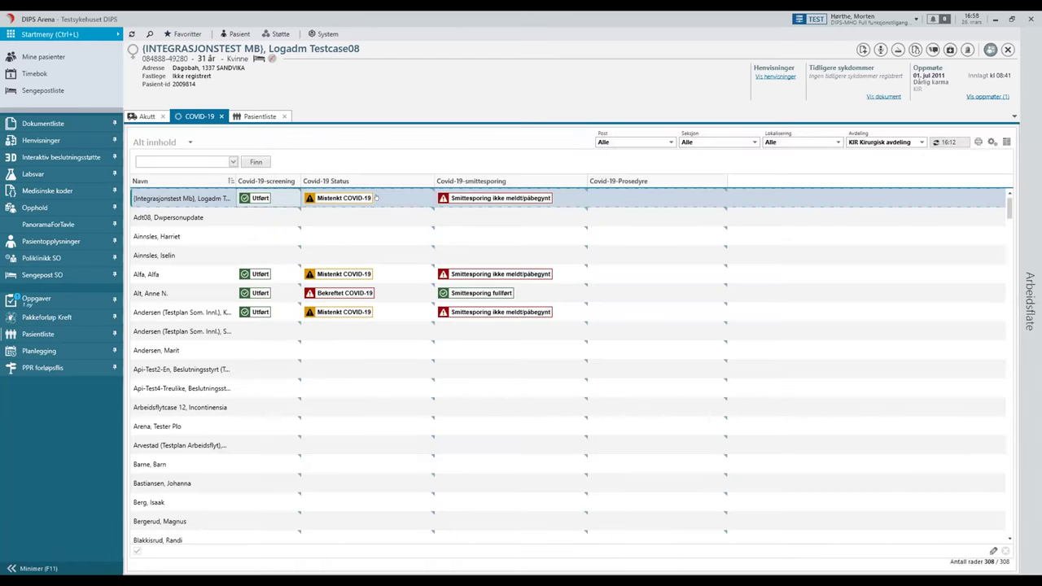
click(374, 198)
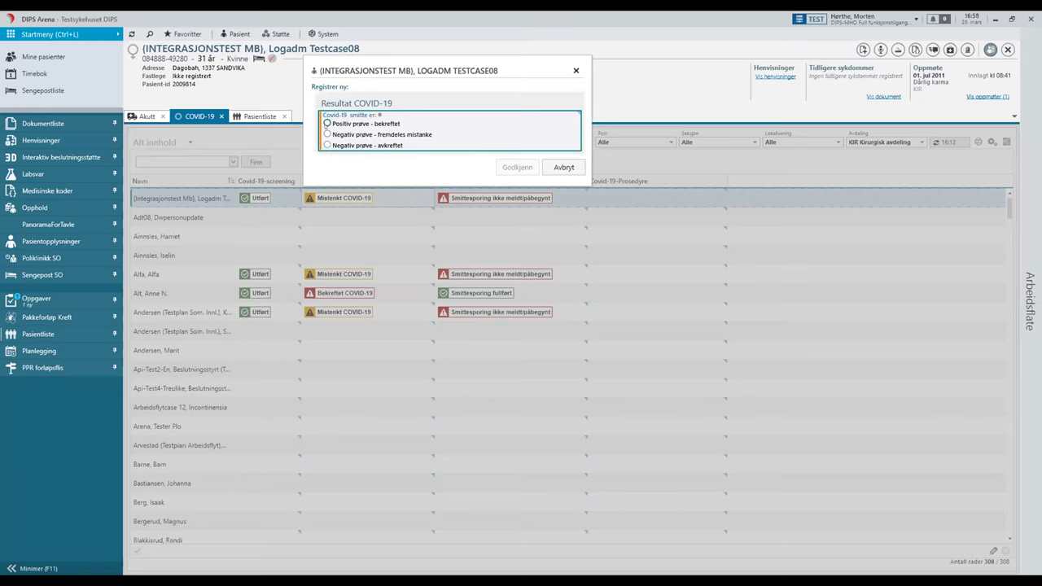
click(327, 123)
click(522, 168)
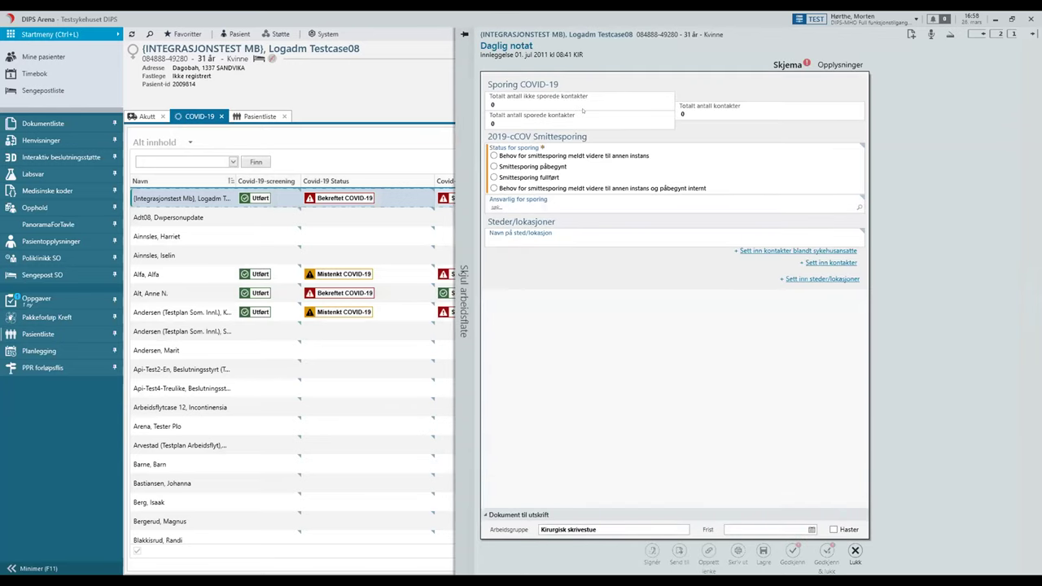
- Set the contact tracing status to Smittesporing påbegynt and add one hospital employee contact and one general contact
click(500, 156)
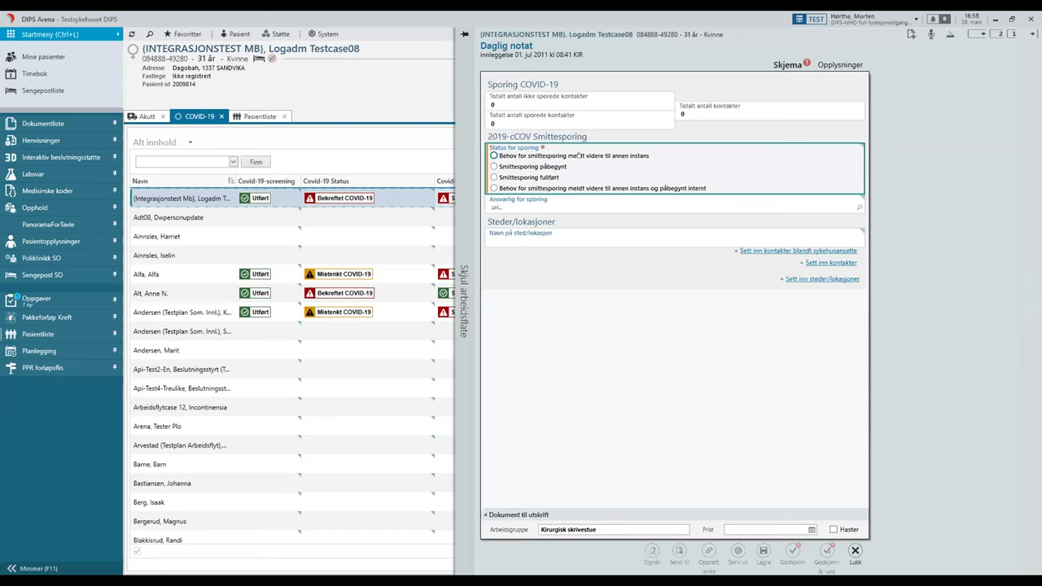
click(493, 166)
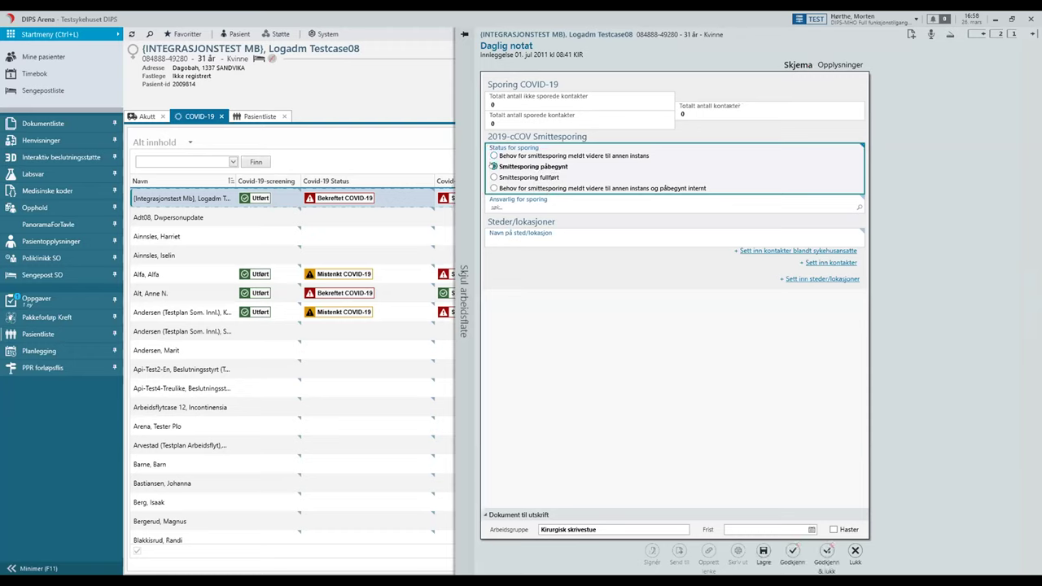
click(829, 252)
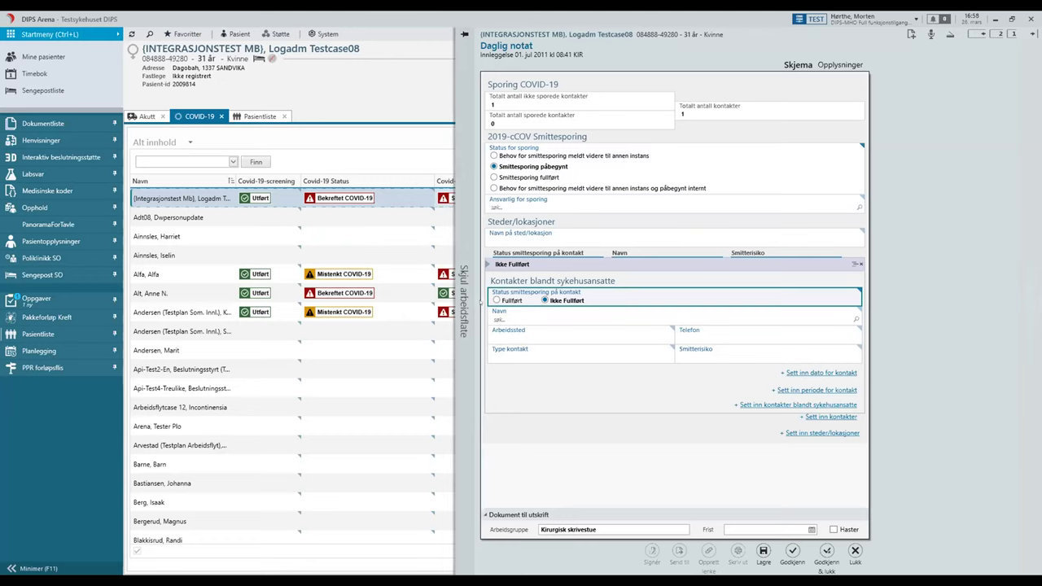
click(819, 417)
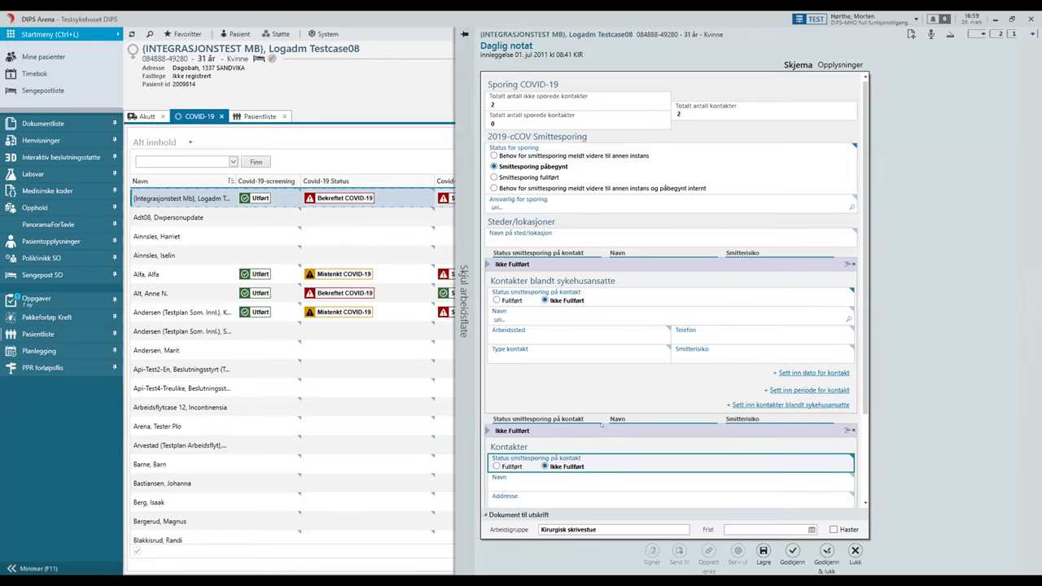
- Mark contact tracing as Fullført for both the hospital employee contact and the general contact, and check the Sporing COVID-19 totals
scroll(861, 484, down, 3)
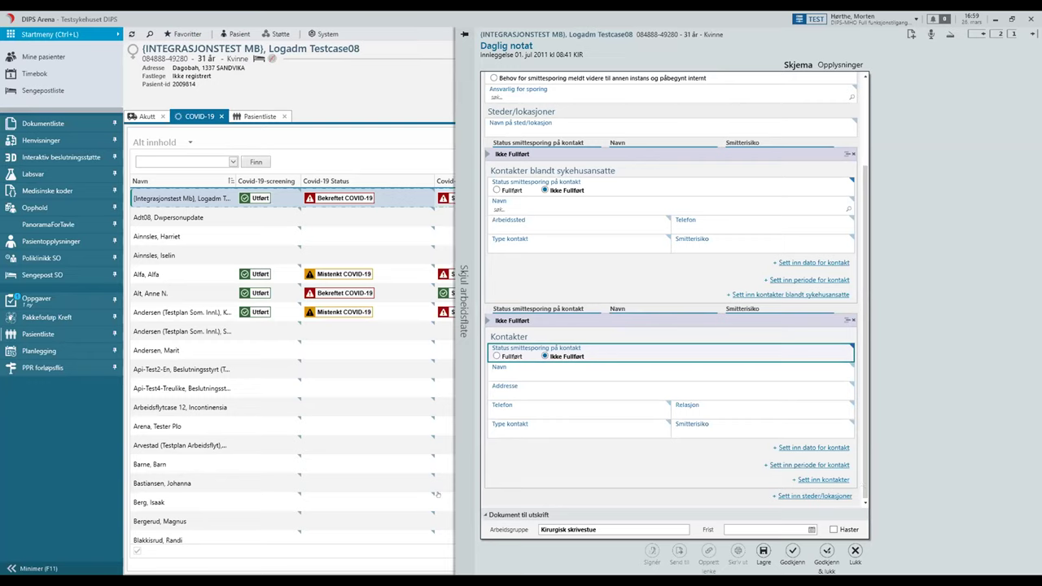
click(495, 356)
click(496, 189)
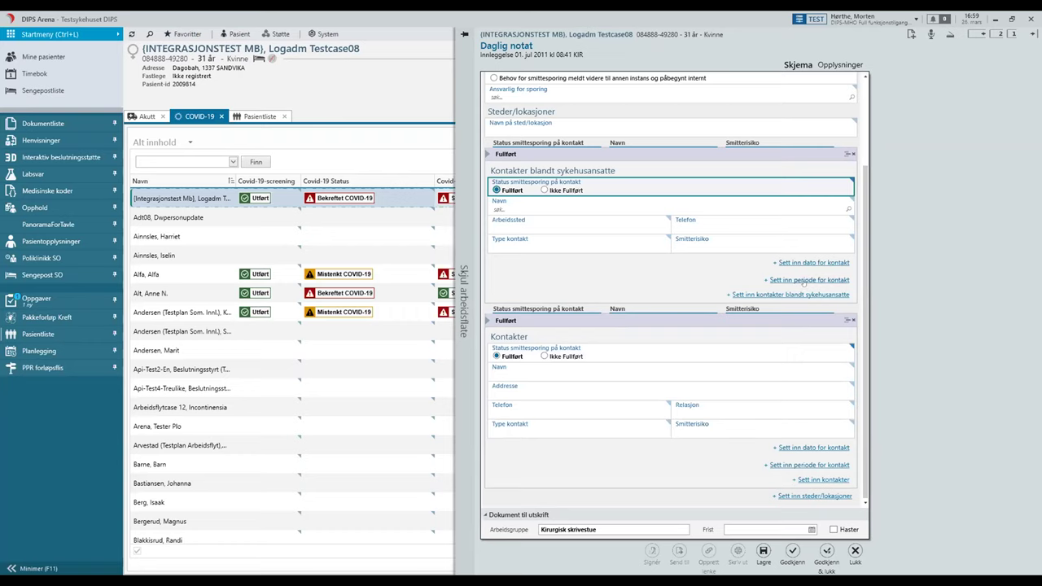
scroll(864, 260, up, 3)
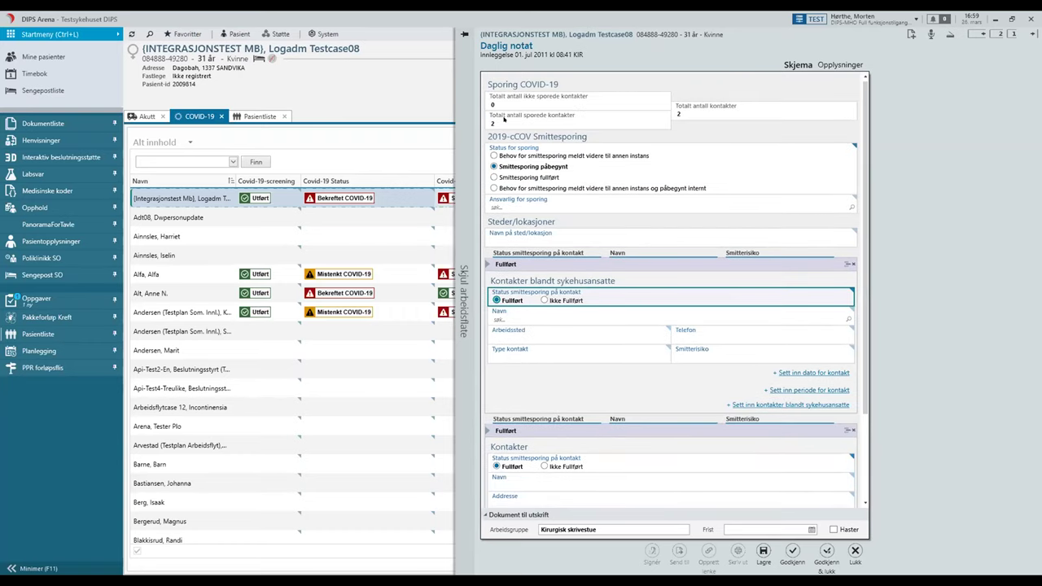
- Set contact tracing to Ikke Fullført for both the hospital employee contact and the general contact, and approve and close the form
click(545, 301)
click(550, 464)
click(827, 551)
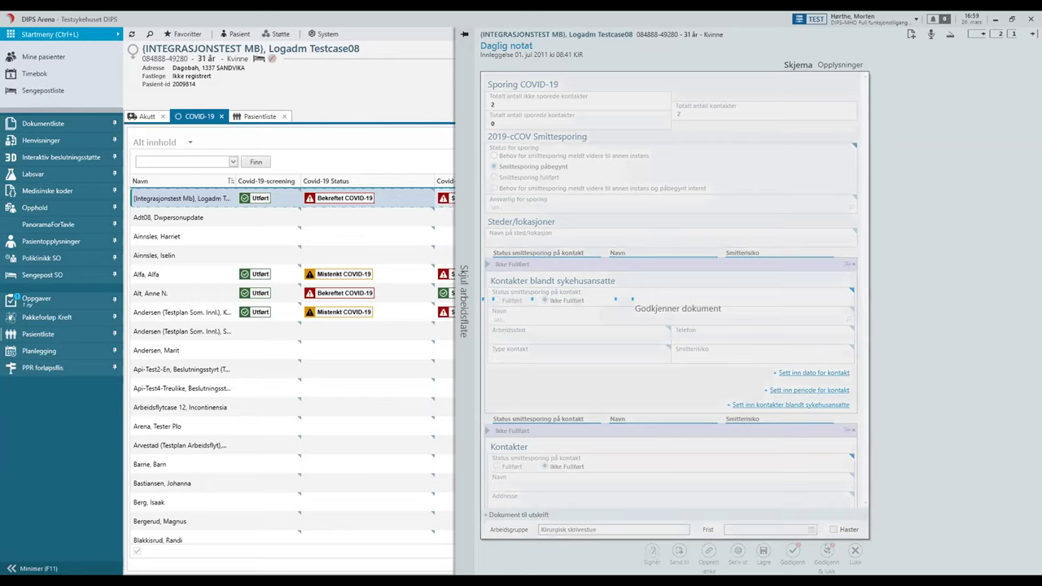
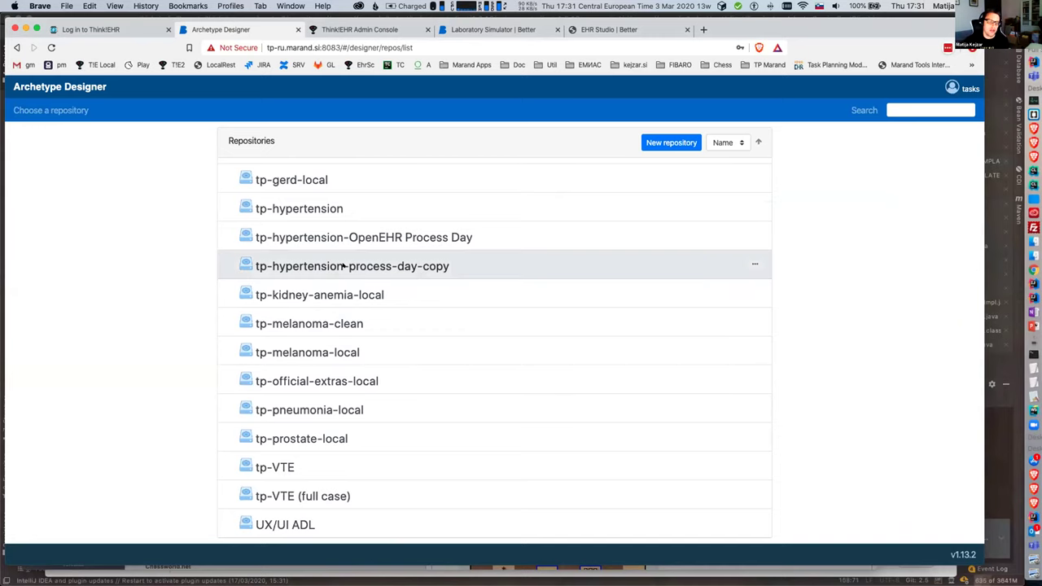
- Switch to Archetype Designer, filter the tp-hypertension-process-day-copy repository to task plans, and open the Diagnosis of hypertension archetype
click(343, 266)
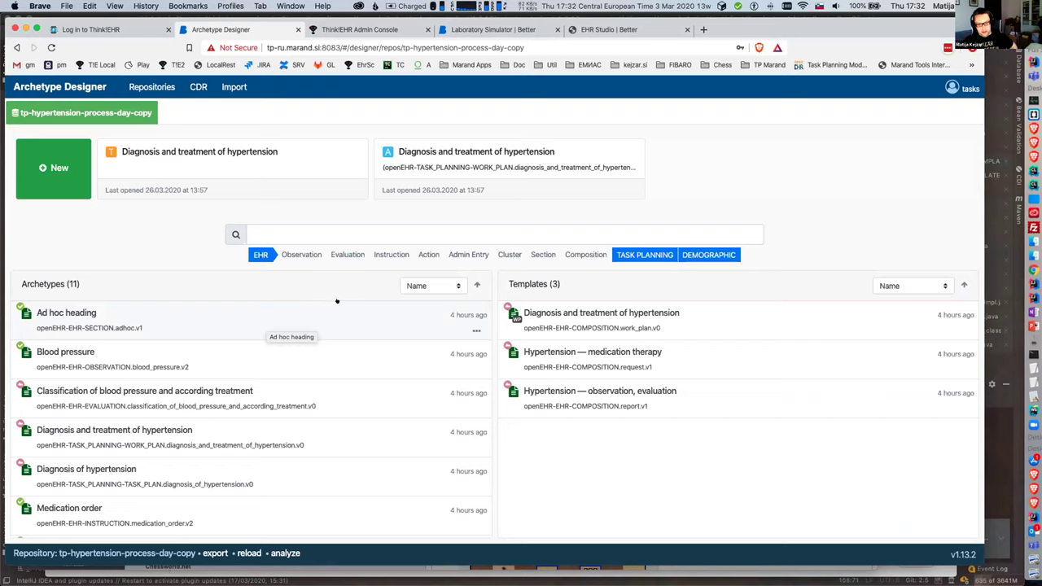
click(631, 254)
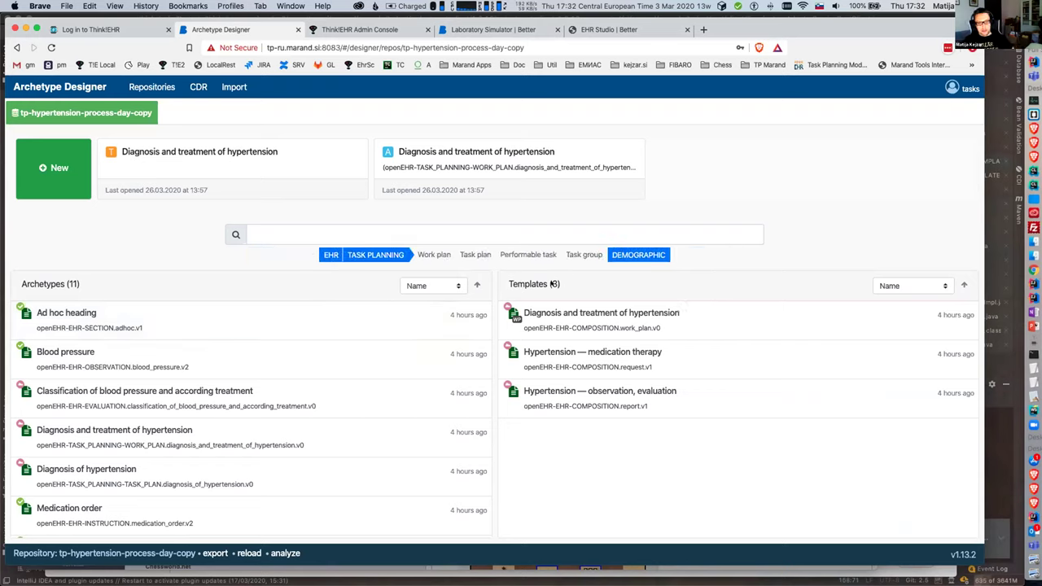
click(472, 254)
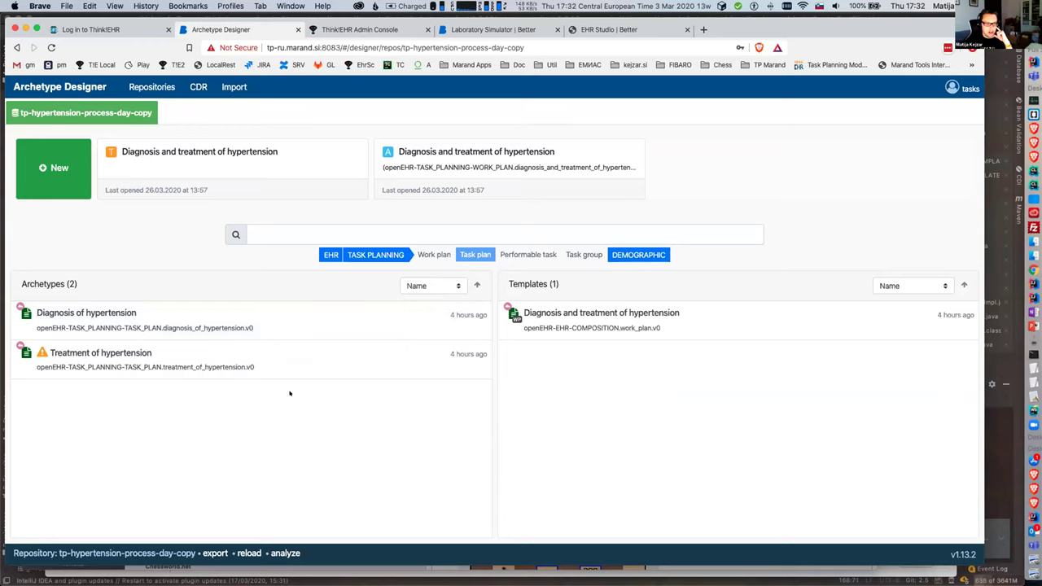
click(204, 311)
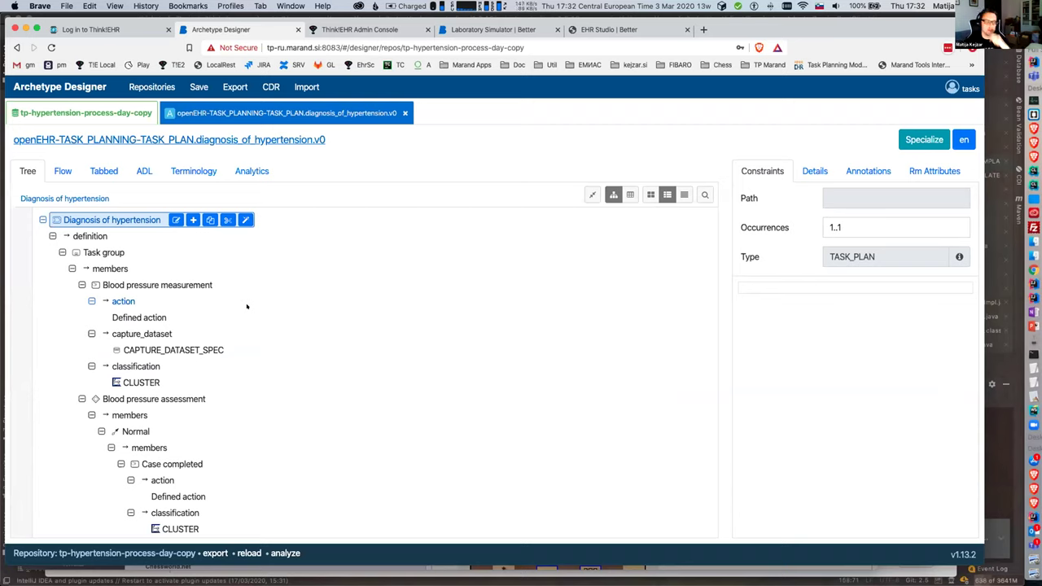
- Examine the Blood pressure assessment, Task group and Blood pressure measurement nodes in the Diagnosis of hypertension tree
click(188, 398)
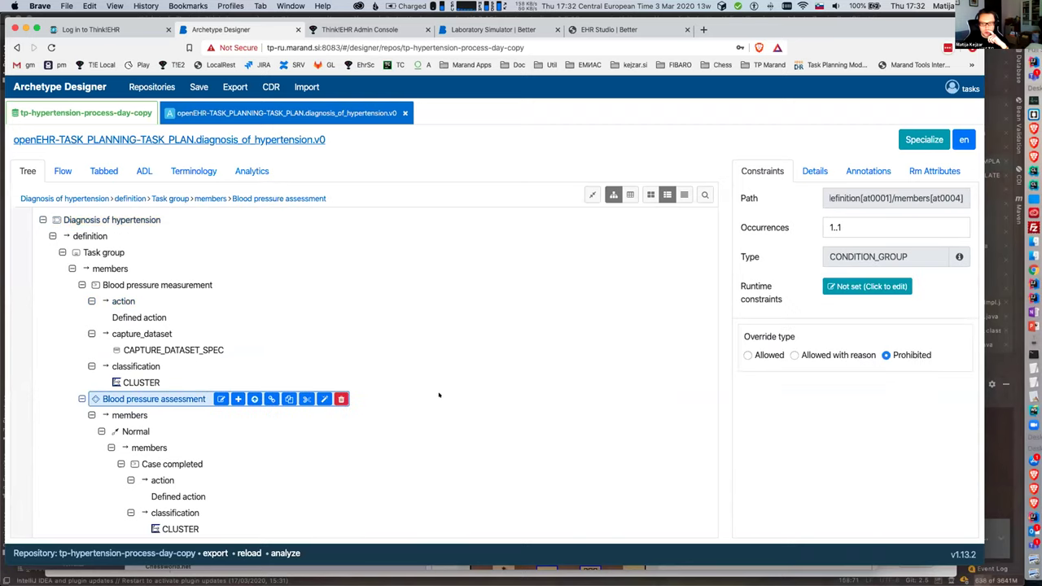
scroll(438, 395, down, 1)
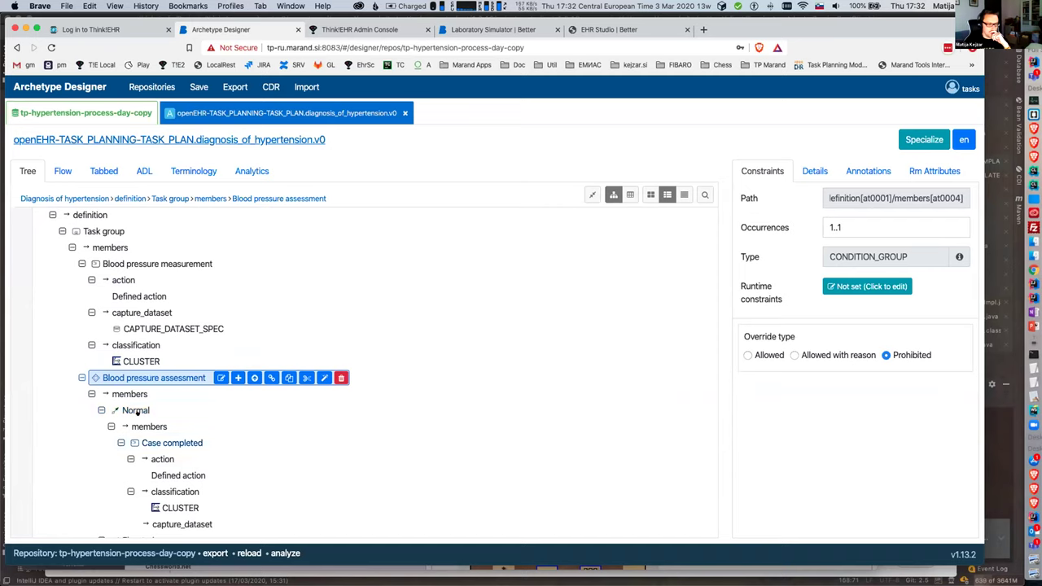
click(132, 233)
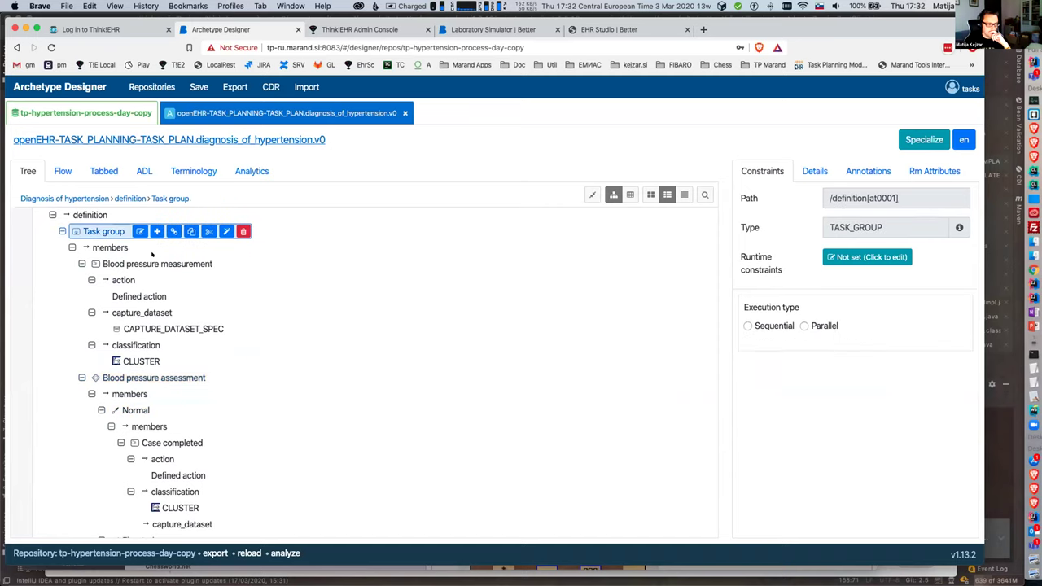
click(162, 261)
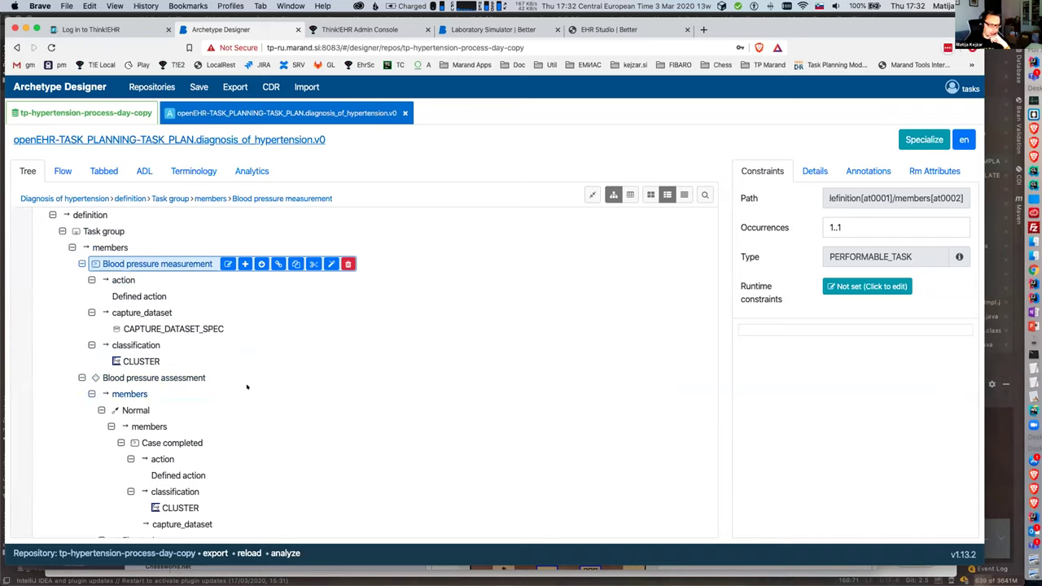
scroll(248, 396, down, 11)
scroll(253, 396, up, 11)
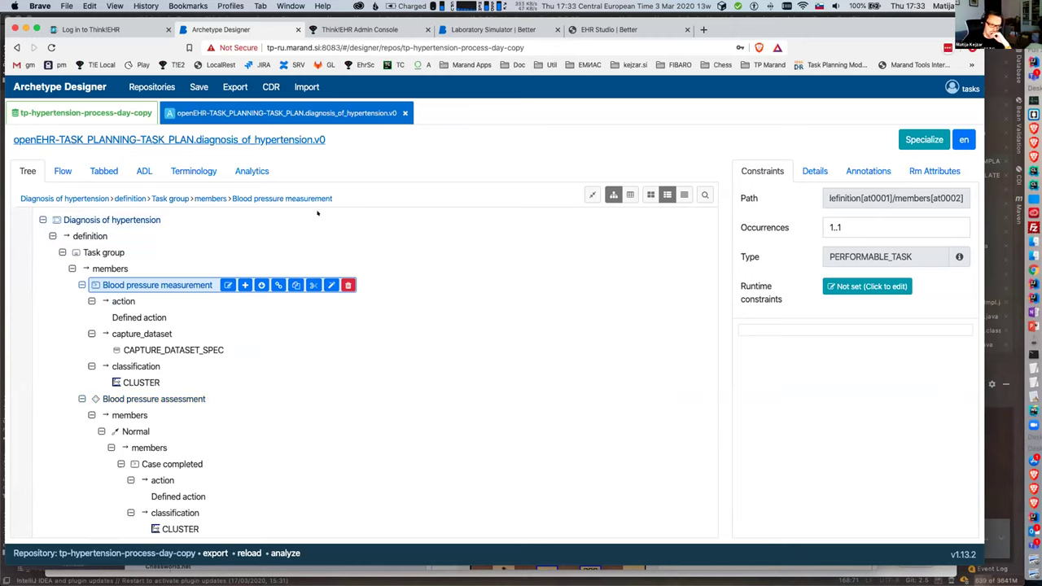
- Examine the Diagnosis of hypertension task plan as a flow diagram and its header details
click(60, 171)
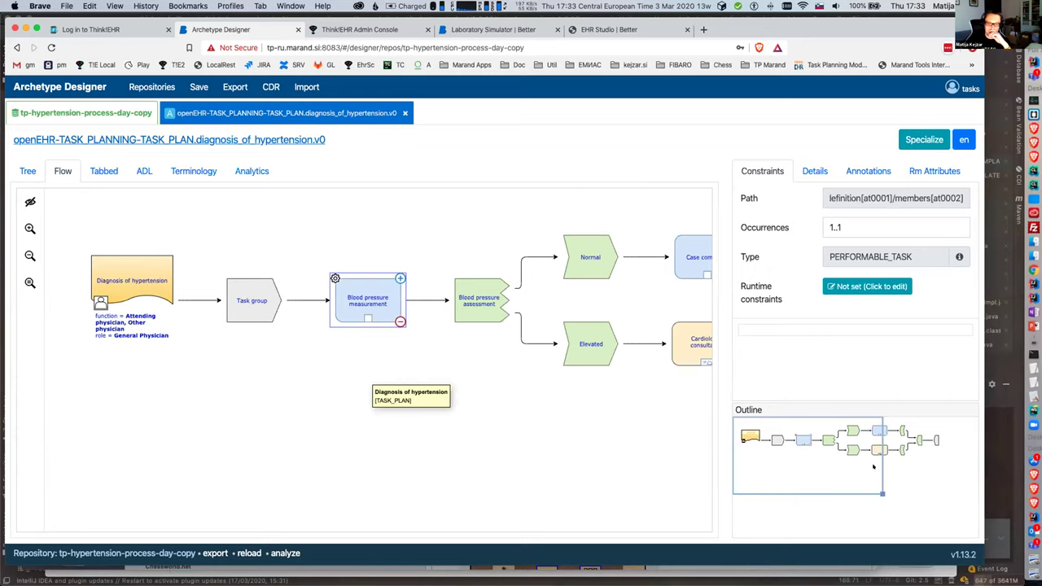
mouse_move(875, 454)
mouse_down()
mouse_move(938, 454)
mouse_move(878, 455)
mouse_up()
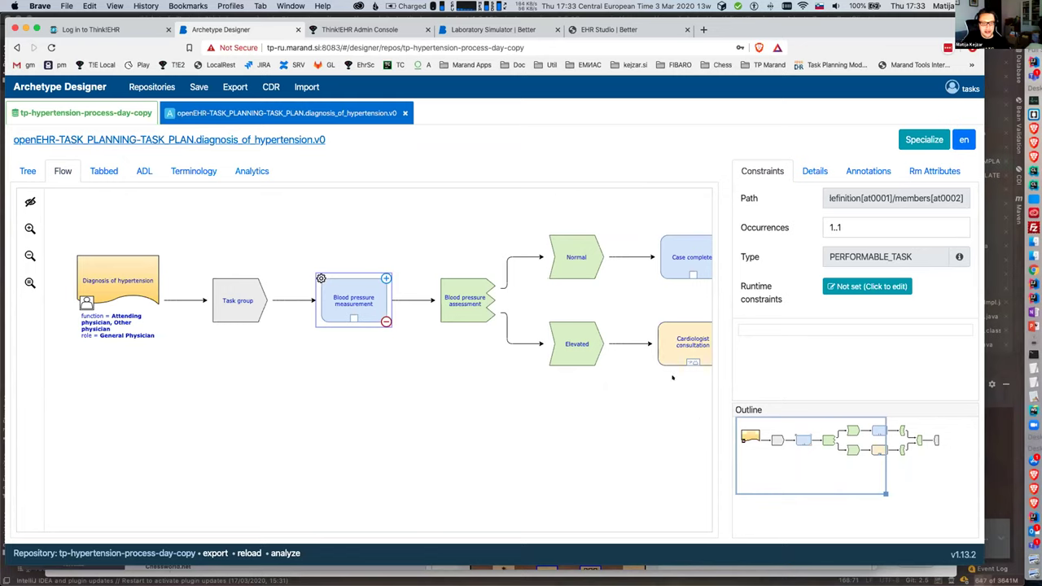
click(648, 300)
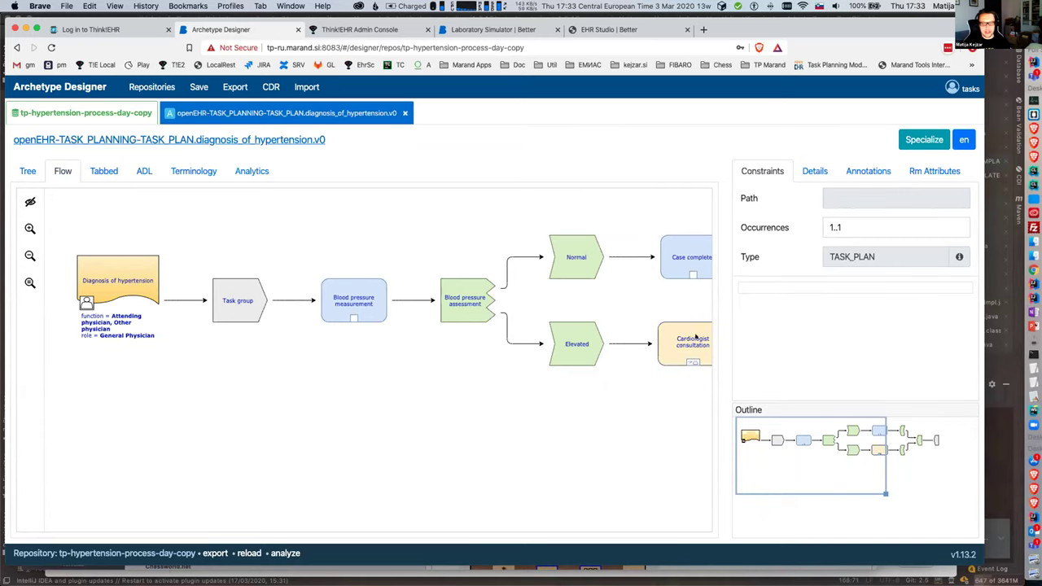
click(104, 172)
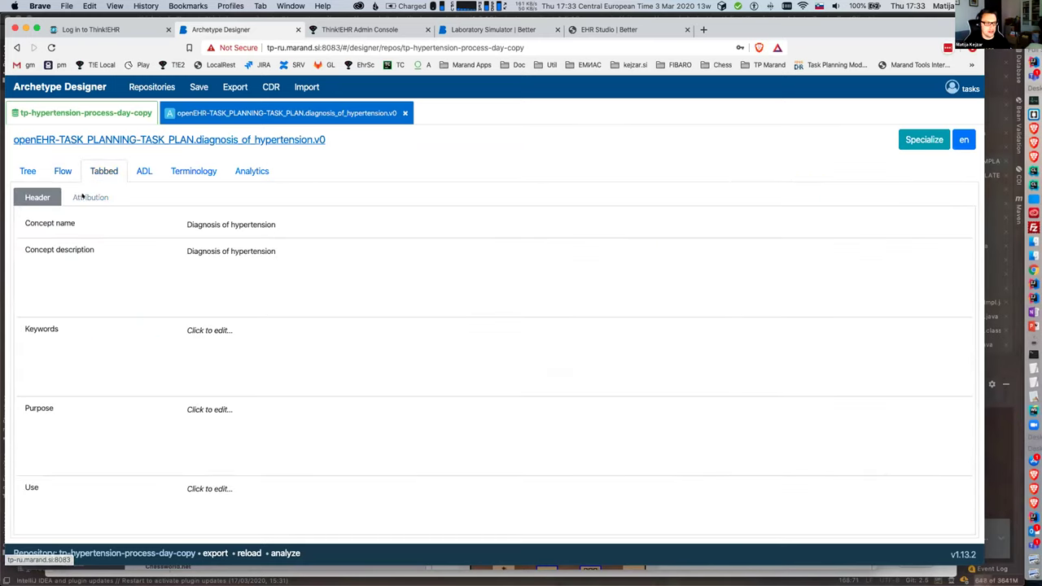
- Return to the tree and inspect the template and form assigned to CAPTURE_DATASET_SPEC under Blood pressure measurement
click(25, 171)
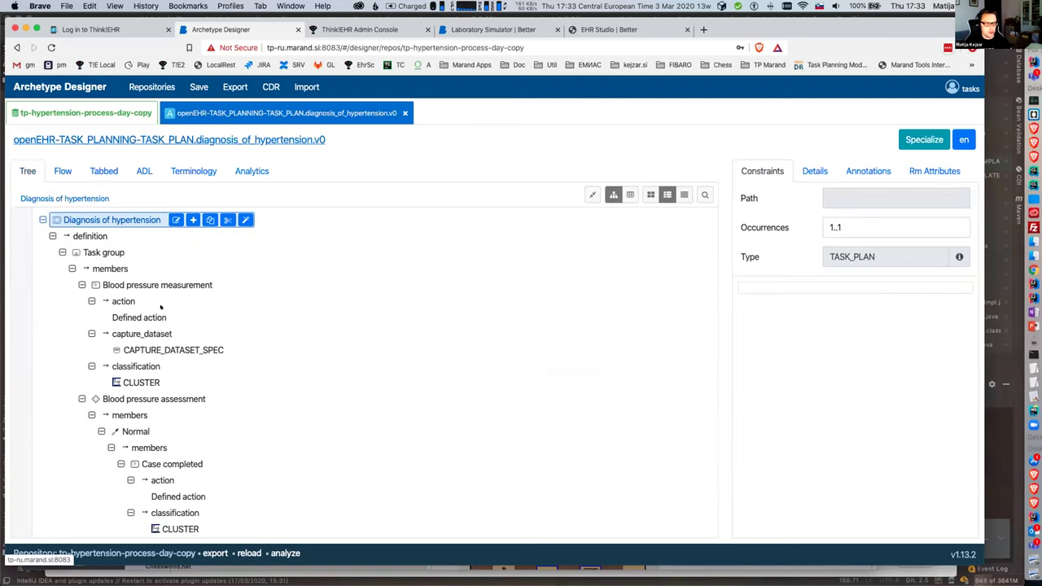
scroll(218, 342, down, 5)
scroll(219, 342, up, 4)
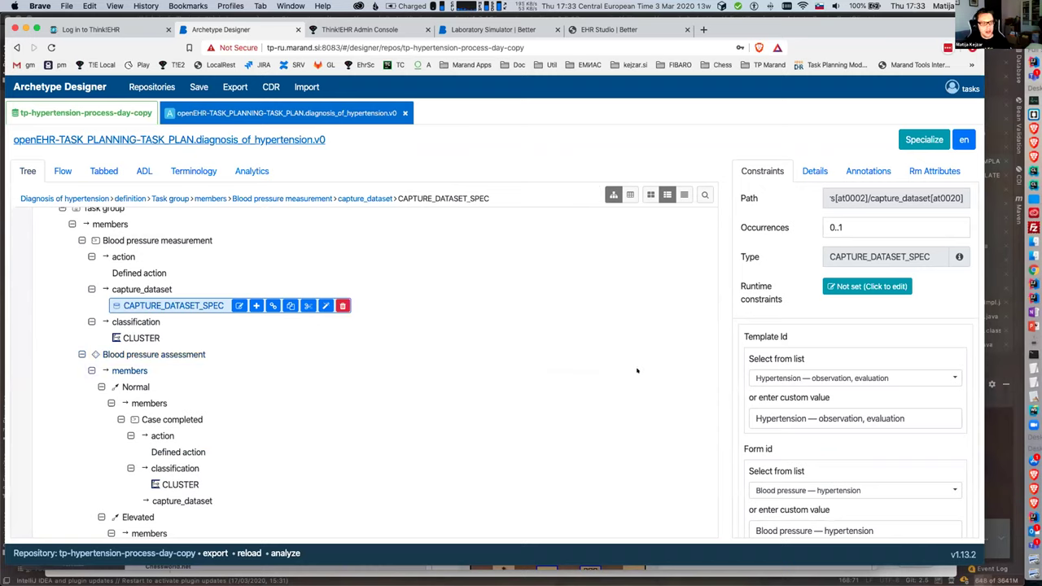
scroll(637, 371, down, 5)
scroll(631, 376, up, 7)
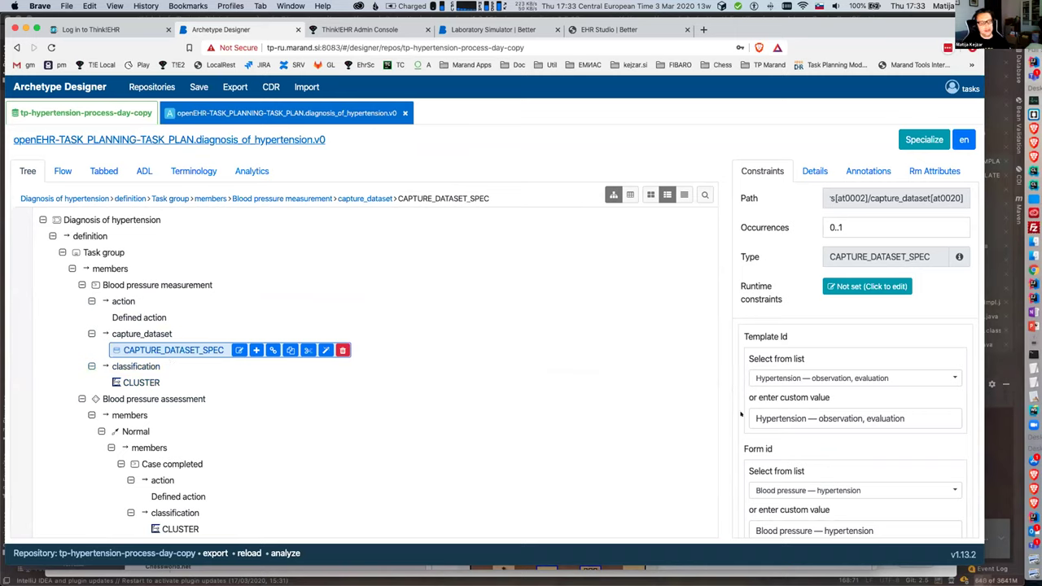
click(144, 285)
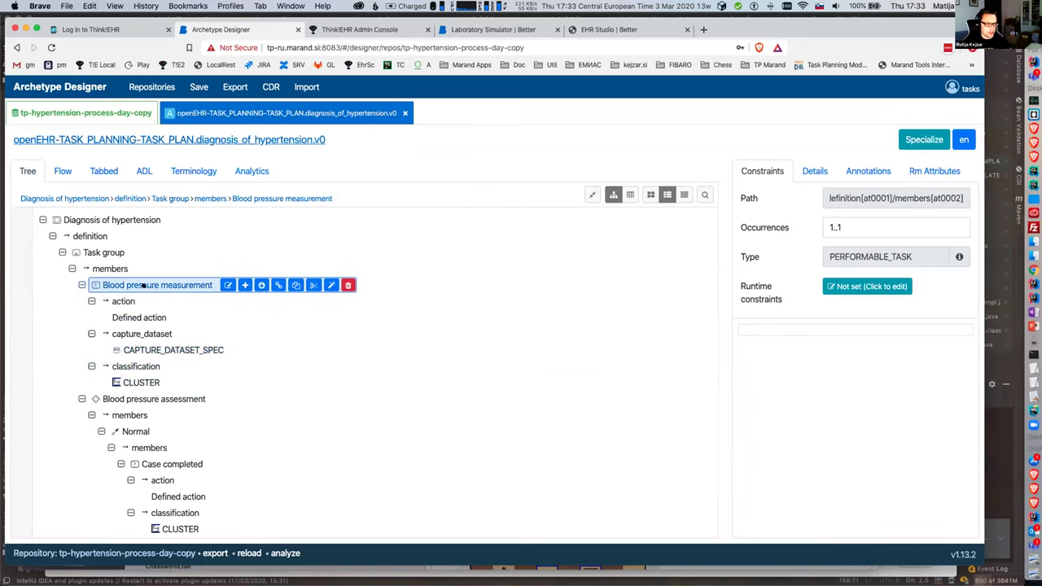
click(180, 348)
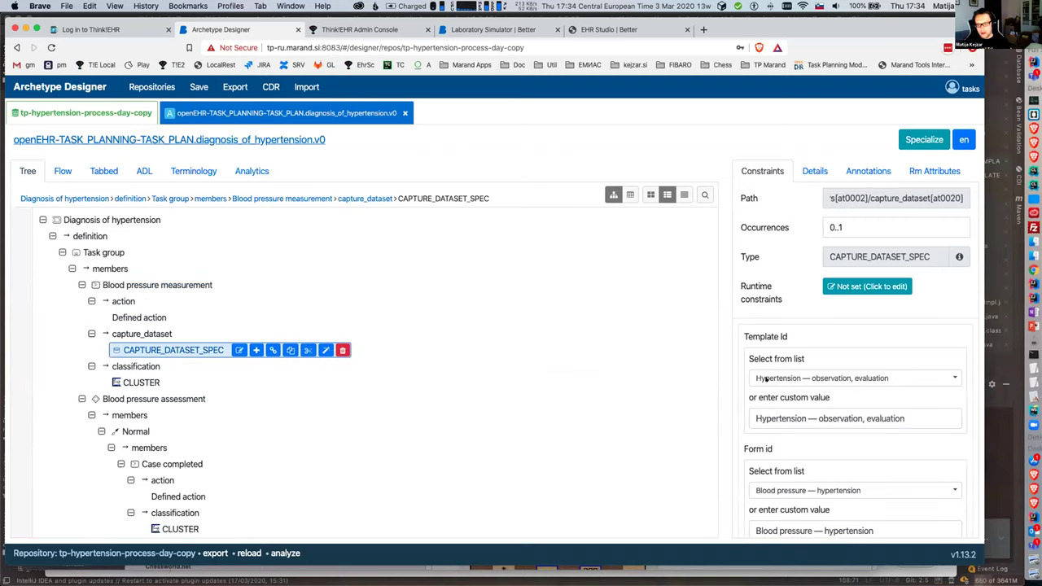
scroll(766, 386, down, 1)
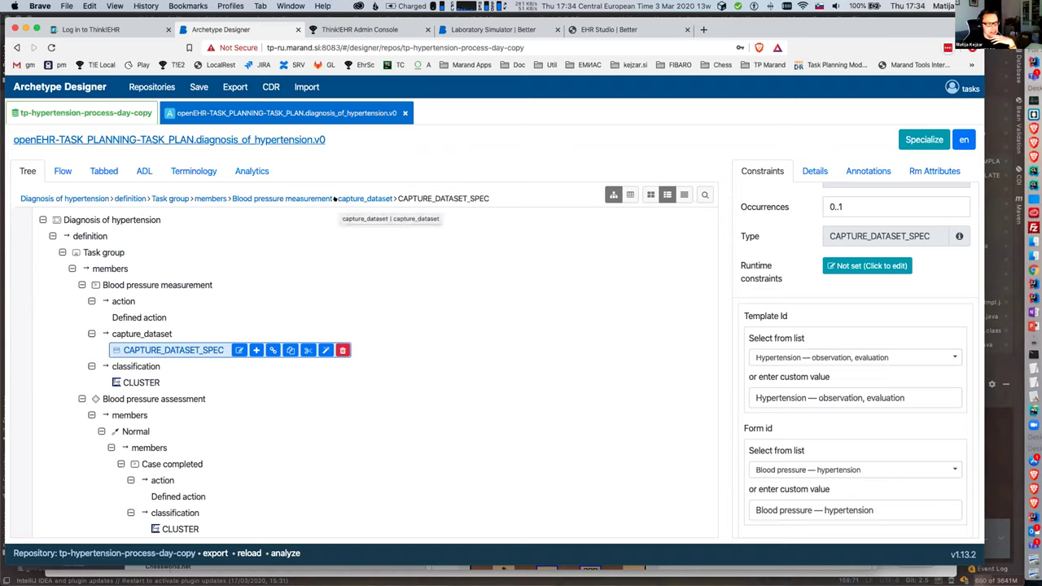
- Review the rest of the task plan tree down to principal_performer and check the CDR options available for the archetype
scroll(356, 317, down, 5)
scroll(353, 307, up, 5)
scroll(356, 318, down, 5)
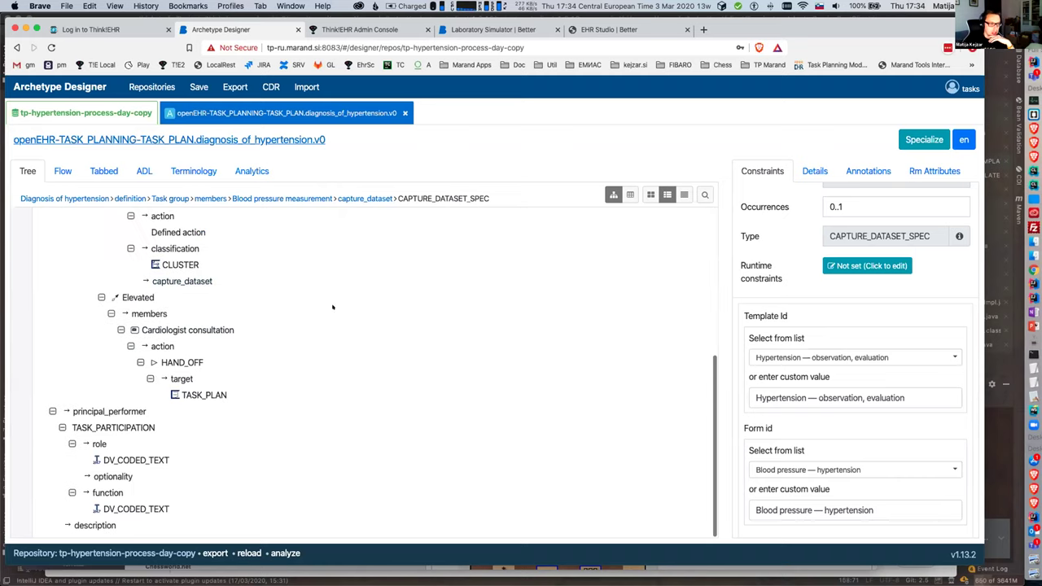
click(267, 86)
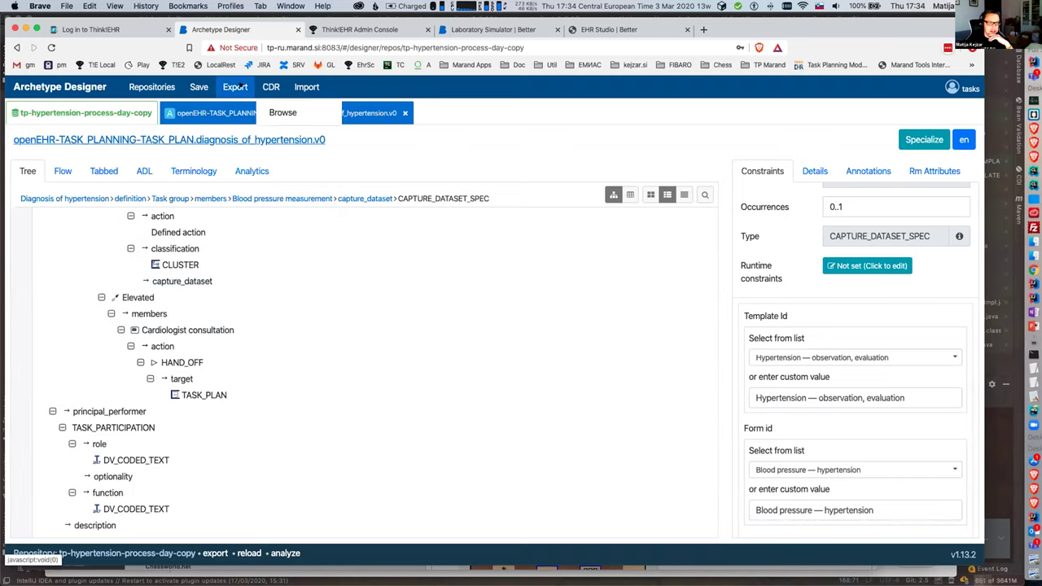
click(177, 232)
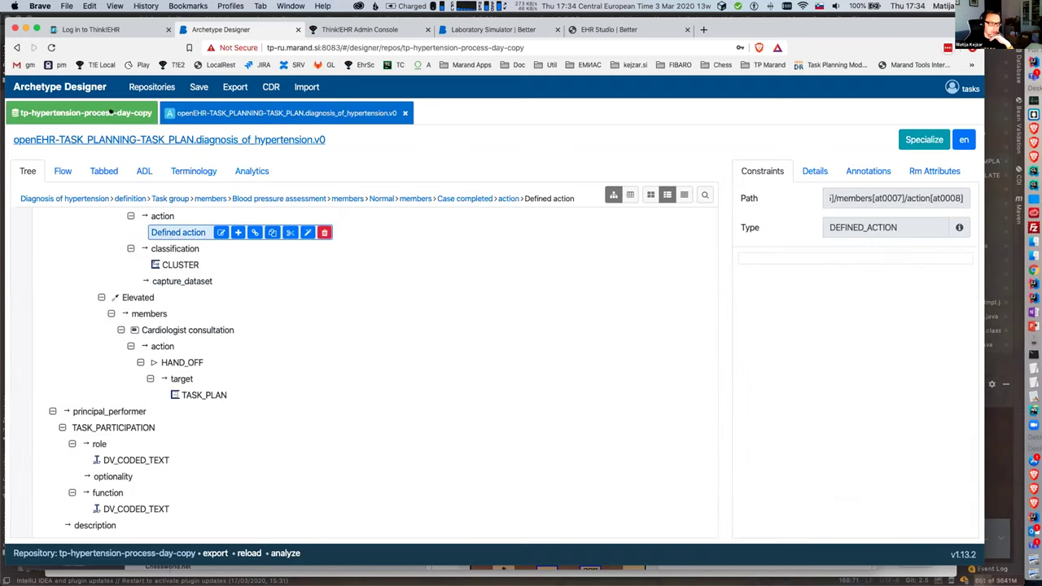
- Open the Diagnosis and treatment of hypertension template from the repository and validate it for CDR export with English as primary language
click(110, 112)
click(562, 318)
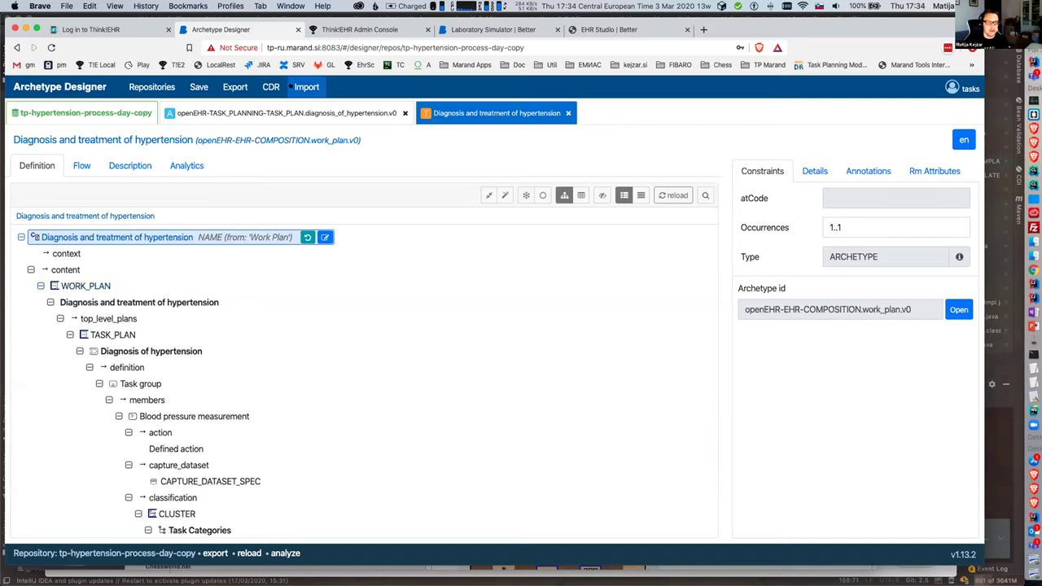
click(272, 87)
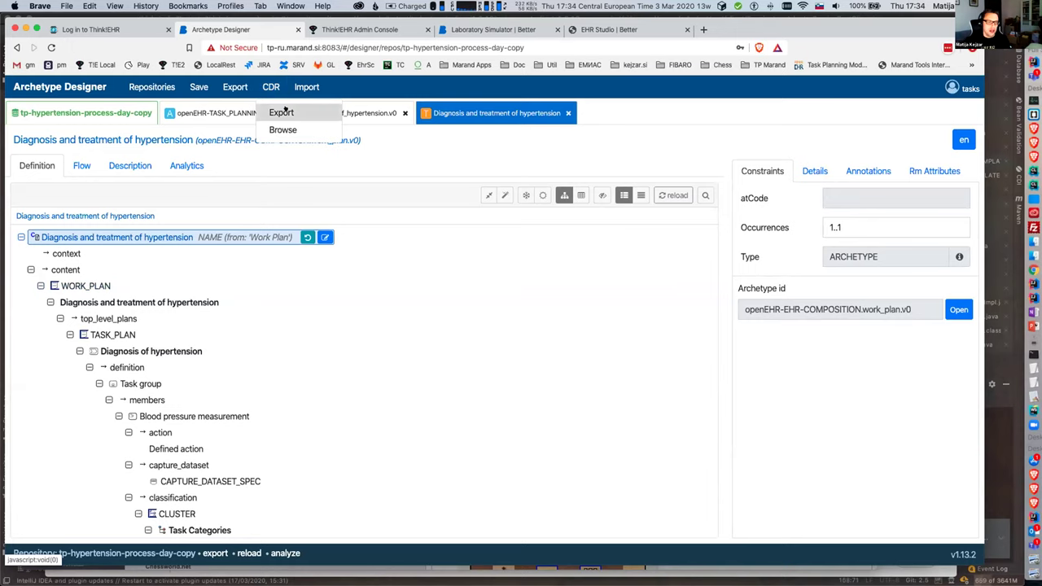
click(282, 112)
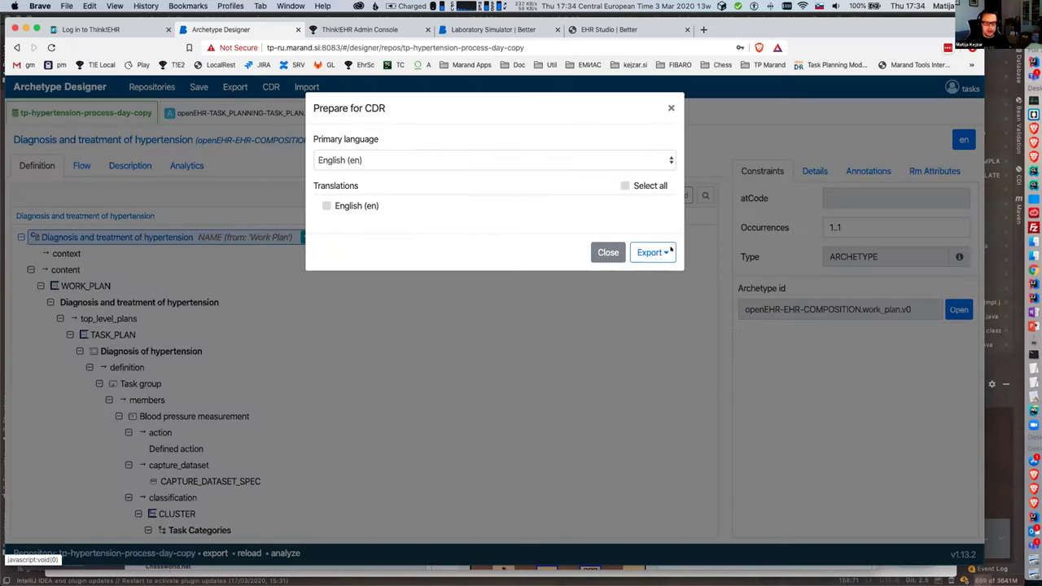
click(666, 252)
click(671, 275)
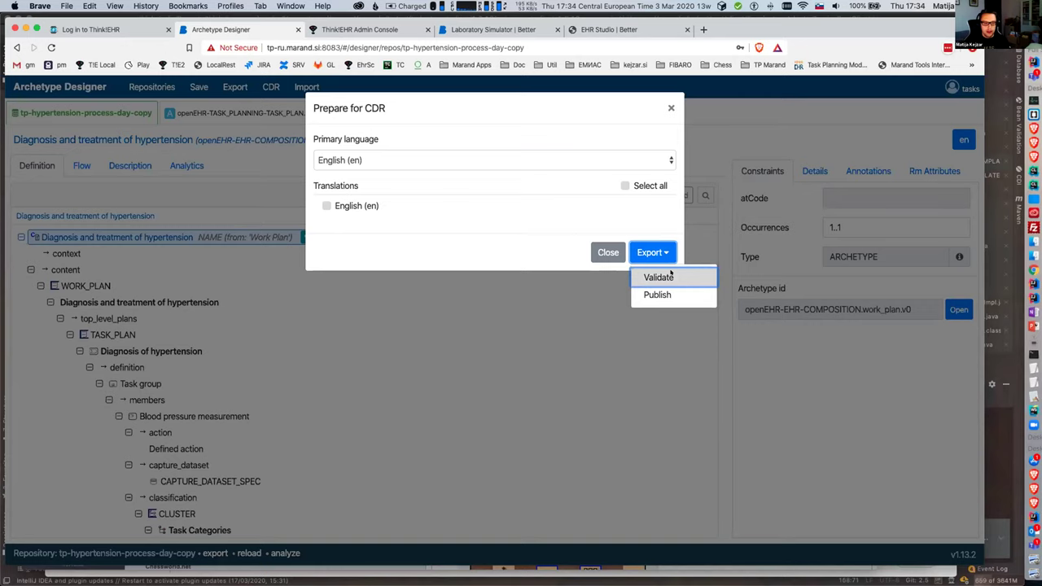
click(671, 276)
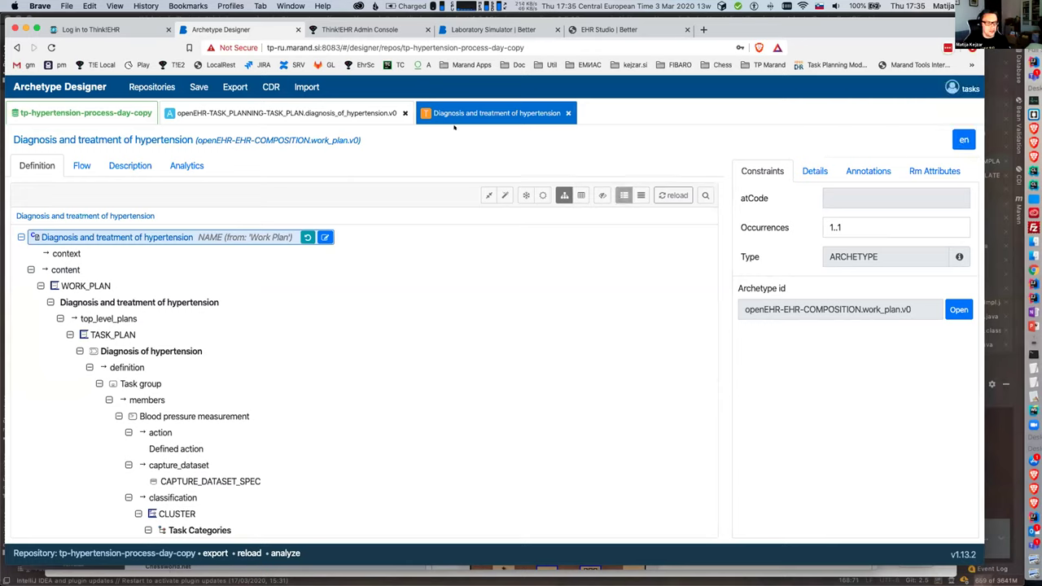
- Try to publish the Diagnosis and treatment of hypertension template to the CDR, and close the dialog without overwriting the existing template
click(270, 87)
click(308, 110)
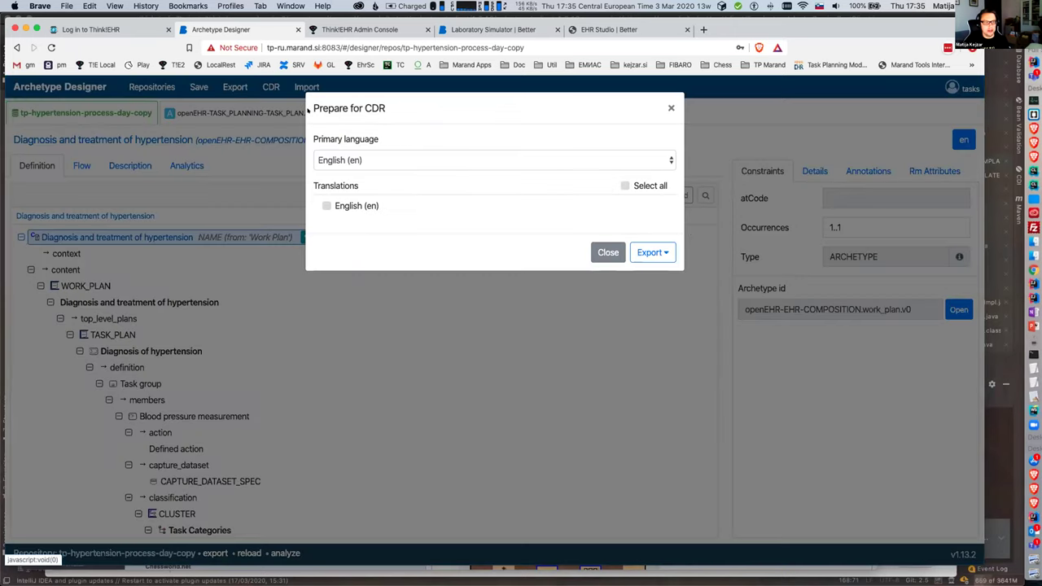
click(665, 252)
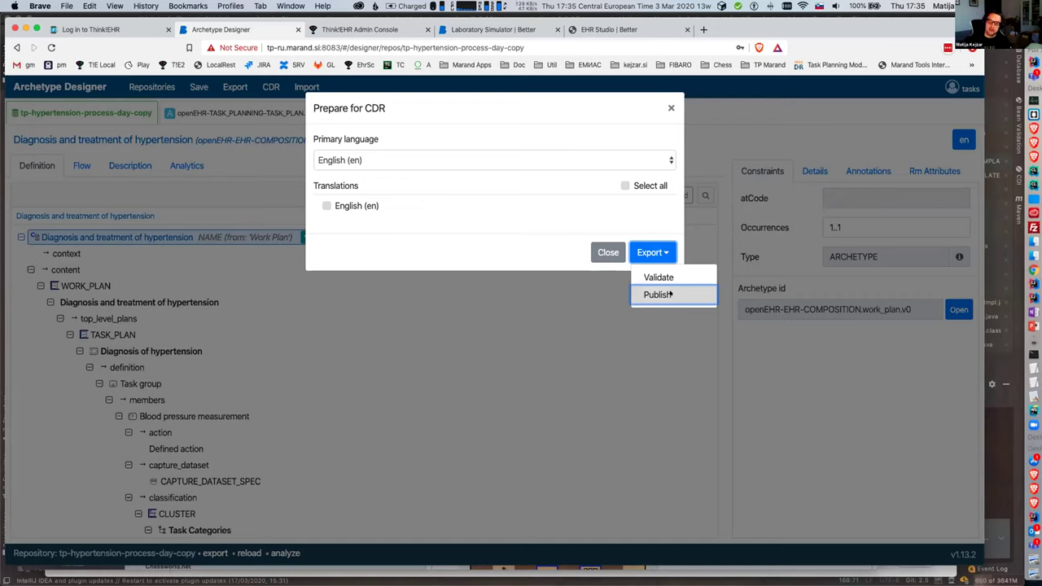
click(658, 294)
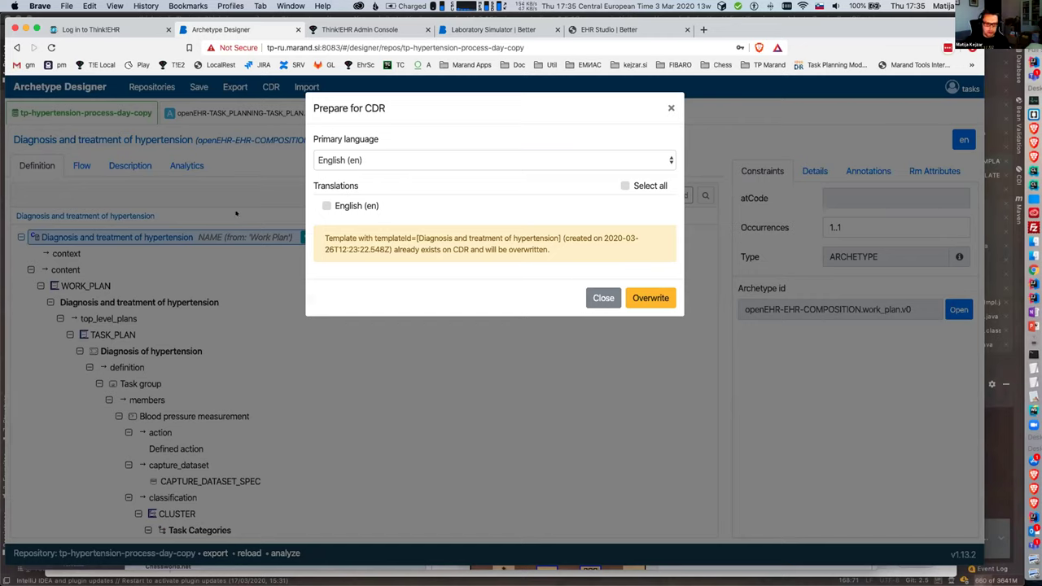
click(597, 299)
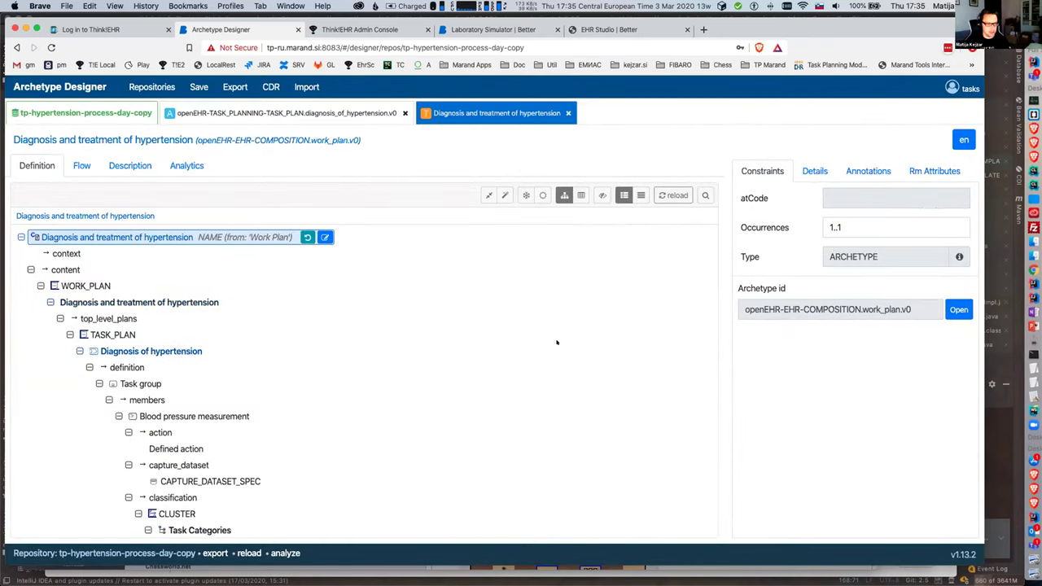
- Examine the template's flow diagram, from the blood pressure assessment branches to the blood and urine test investigations
click(80, 164)
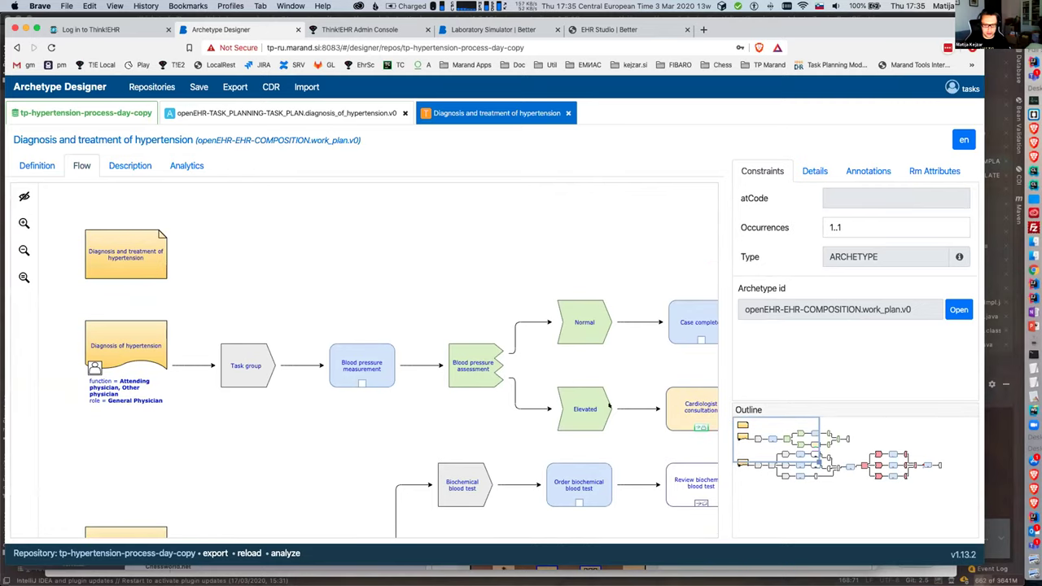
mouse_move(786, 434)
mouse_down()
mouse_move(815, 447)
mouse_move(786, 442)
mouse_move(788, 453)
mouse_up()
mouse_move(847, 483)
mouse_down()
mouse_move(830, 441)
mouse_move(847, 480)
mouse_up()
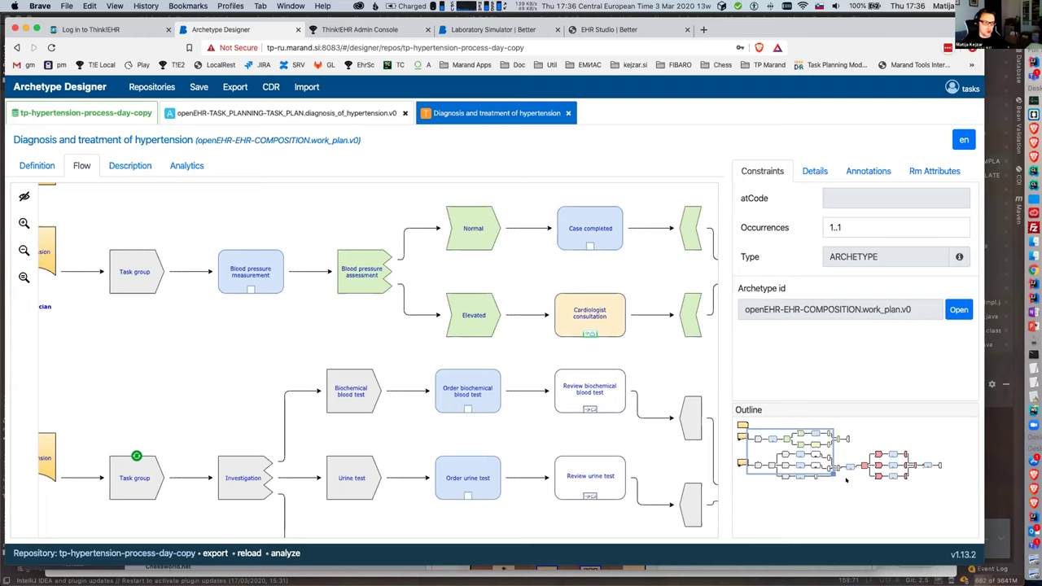
- Examine the flow diagram from the diagnosis and treatment task plans through the investigations to the single-, double- and triple-drug therapy choices
scroll(378, 358, left, 5)
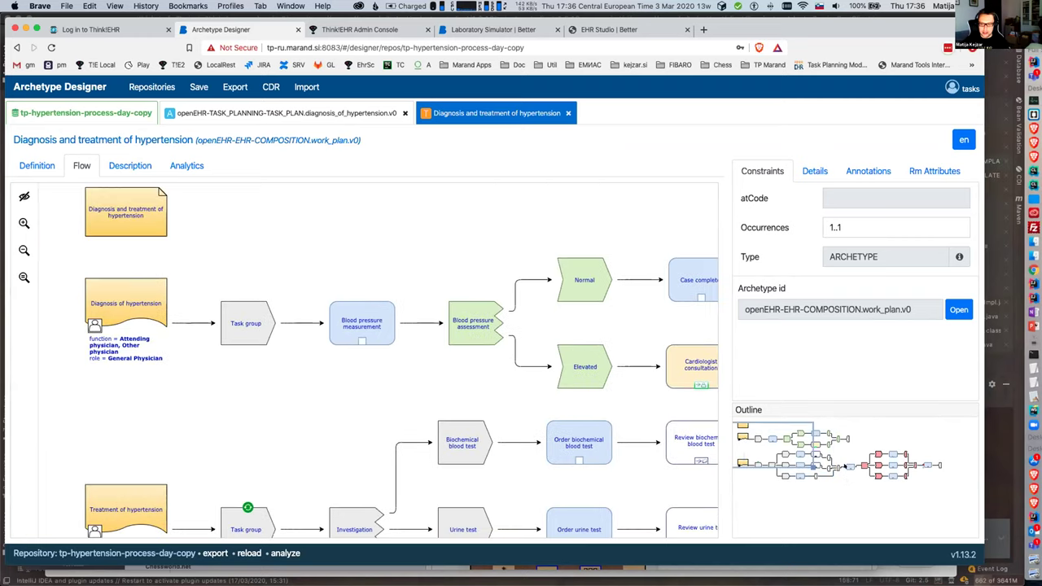
scroll(412, 509, right, 3)
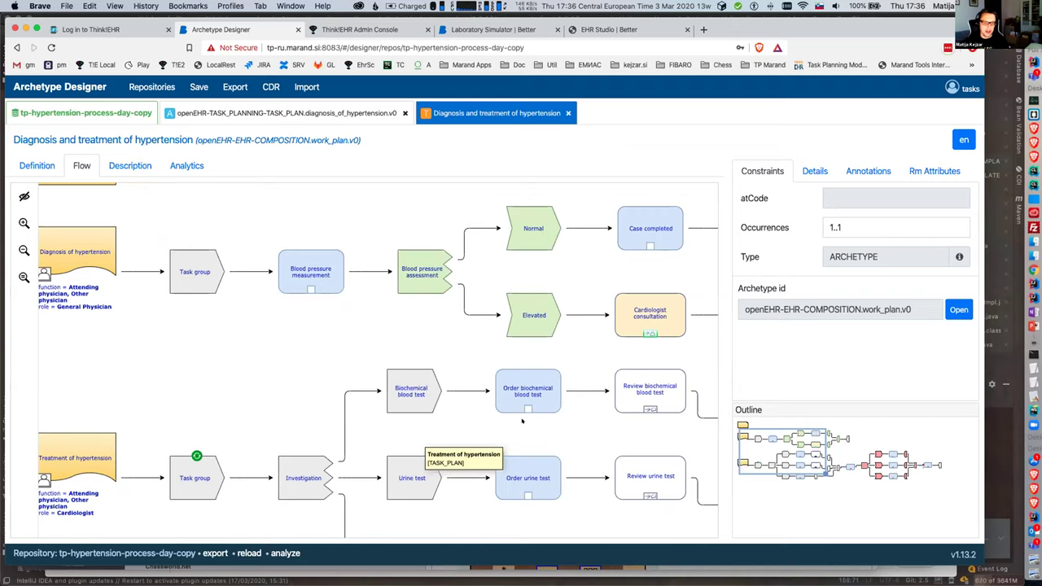
scroll(847, 483, up, 2)
scroll(847, 484, left, 3)
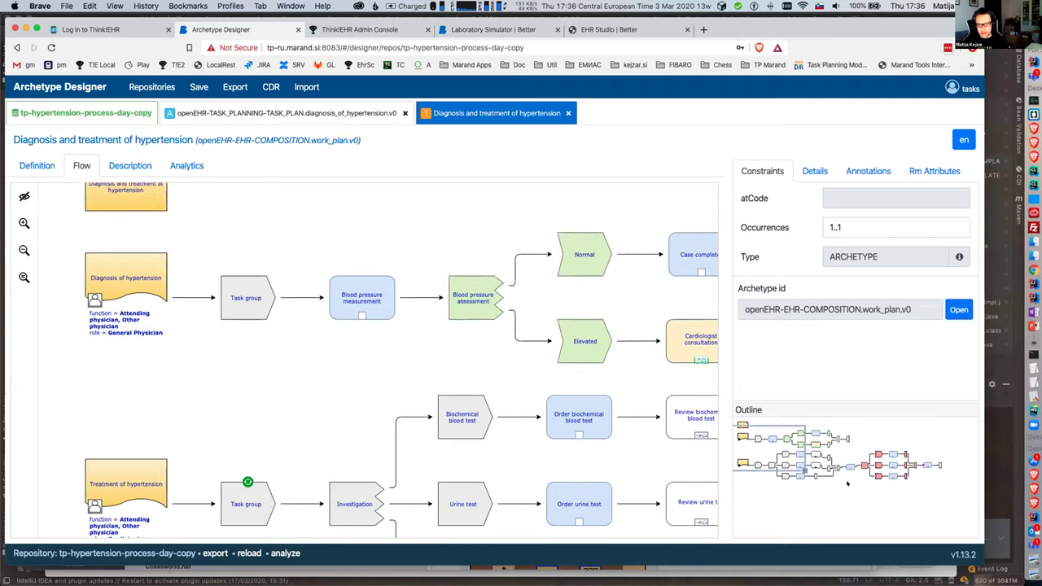
scroll(847, 484, down, 2)
scroll(847, 483, right, 5)
scroll(883, 475, right, 5)
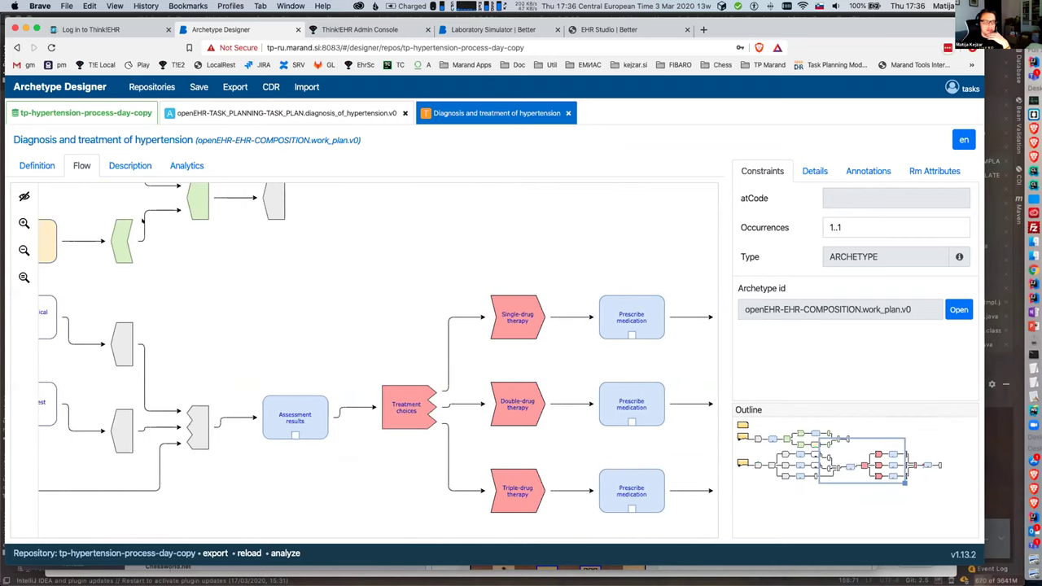
- Switch to the Think!EHR login page and log in to the Task Planning Tool with the general physician's saved username and password
click(131, 31)
click(419, 247)
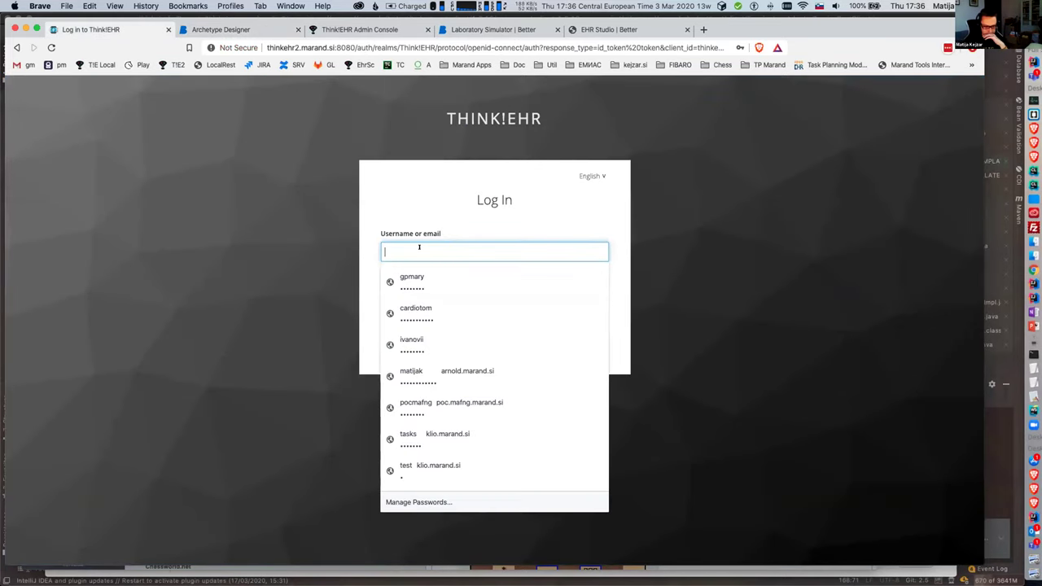
click(416, 278)
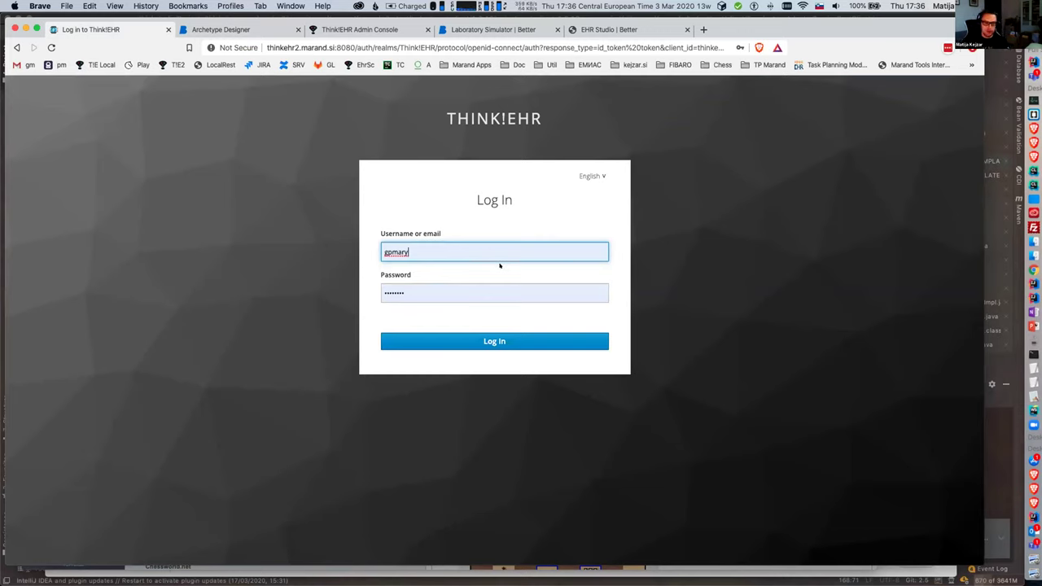
click(431, 344)
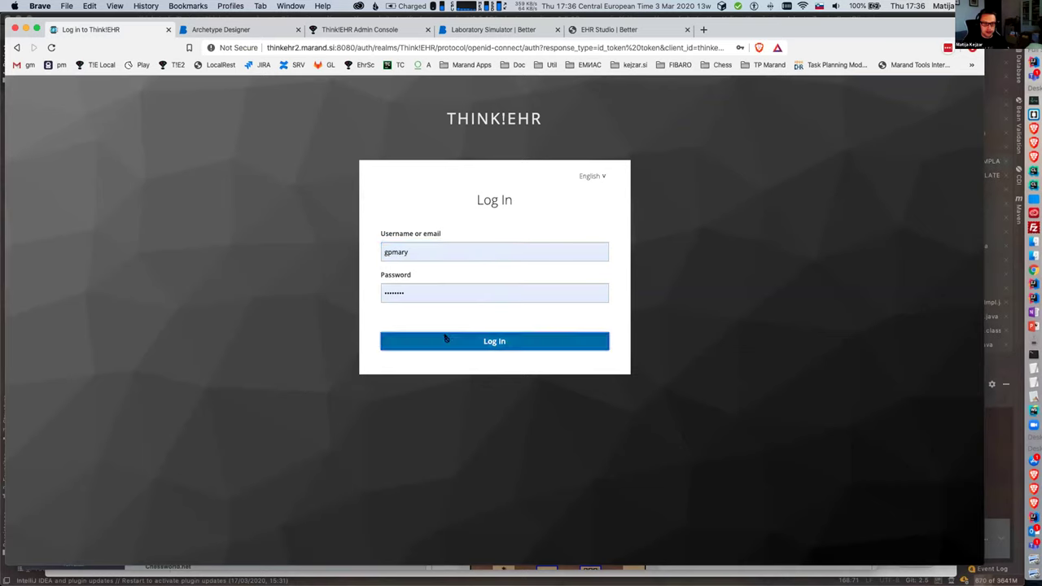
click(426, 296)
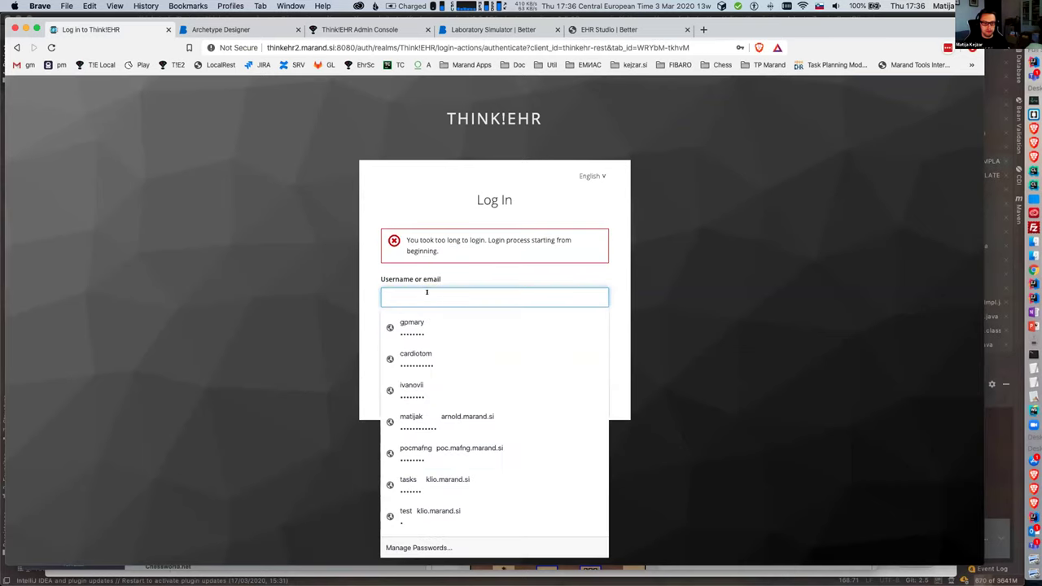
click(424, 322)
click(464, 381)
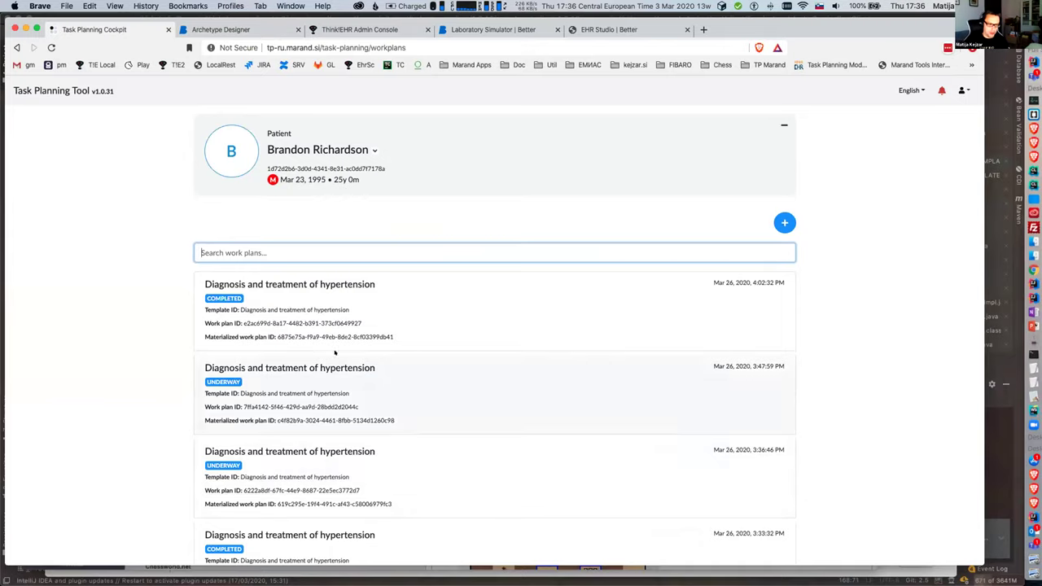
- Review the patient's list of existing work plans and their statuses
scroll(335, 343, down, 6)
scroll(333, 317, up, 10)
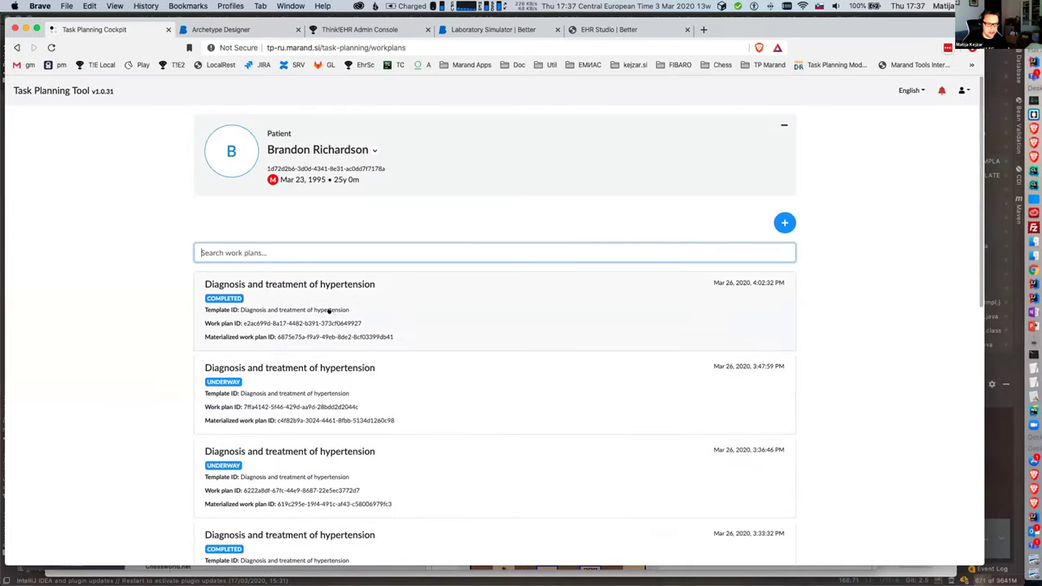
scroll(301, 375, down, 4)
scroll(324, 336, up, 4)
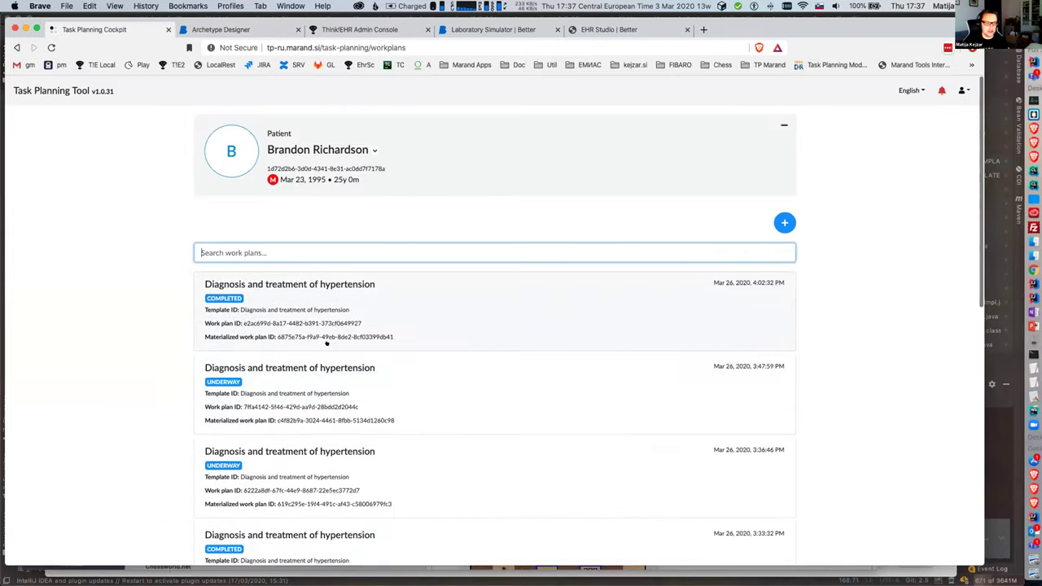
scroll(377, 363, down, 4)
scroll(377, 363, up, 4)
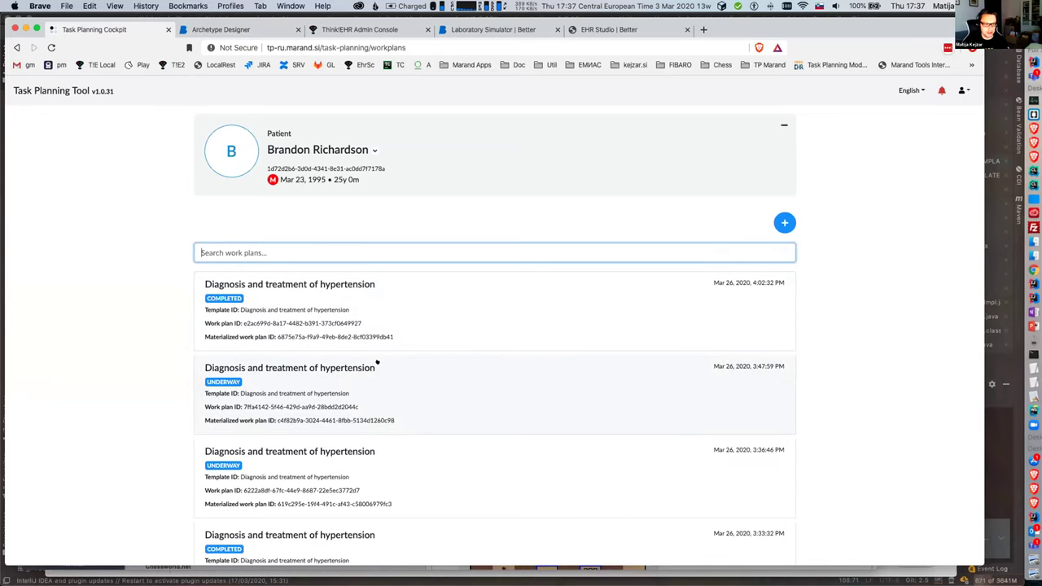
scroll(433, 386, down, 5)
scroll(426, 342, up, 5)
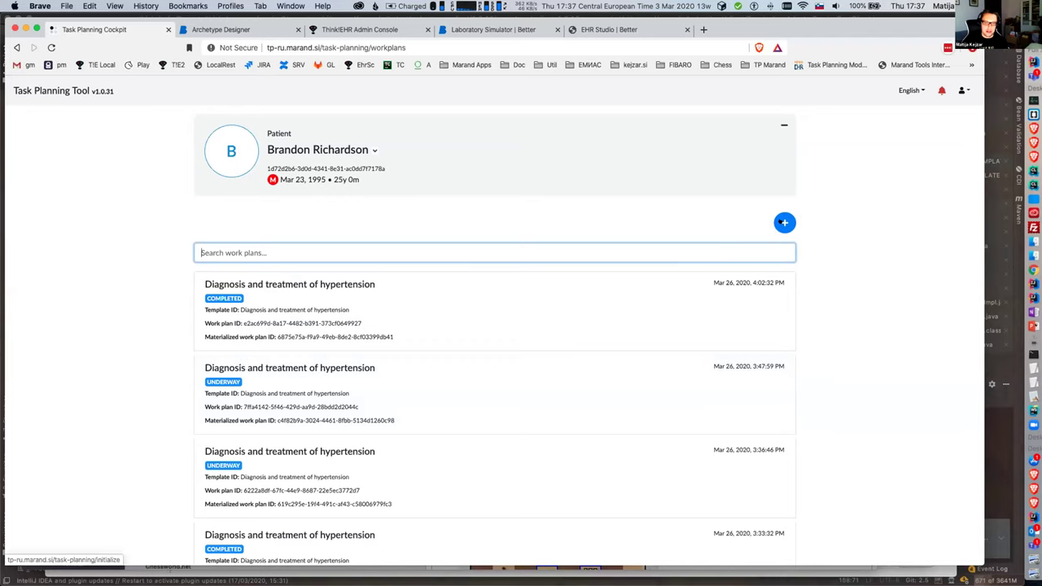
- Start adding a new work plan for the patient and try to search the project plans for "Diagnosis"
click(783, 222)
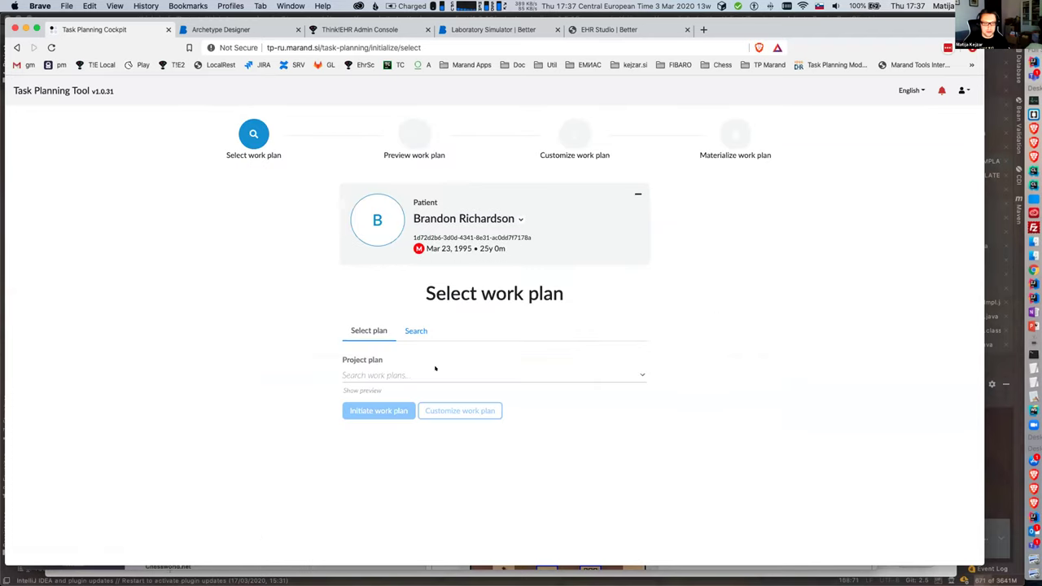
click(435, 369)
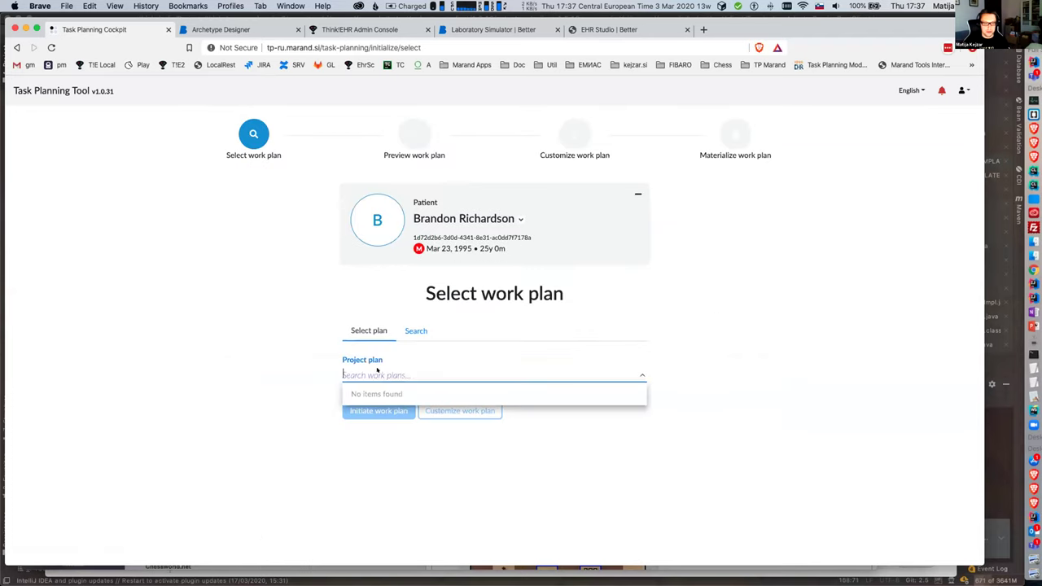
click(373, 328)
click(367, 370)
text(Diag)
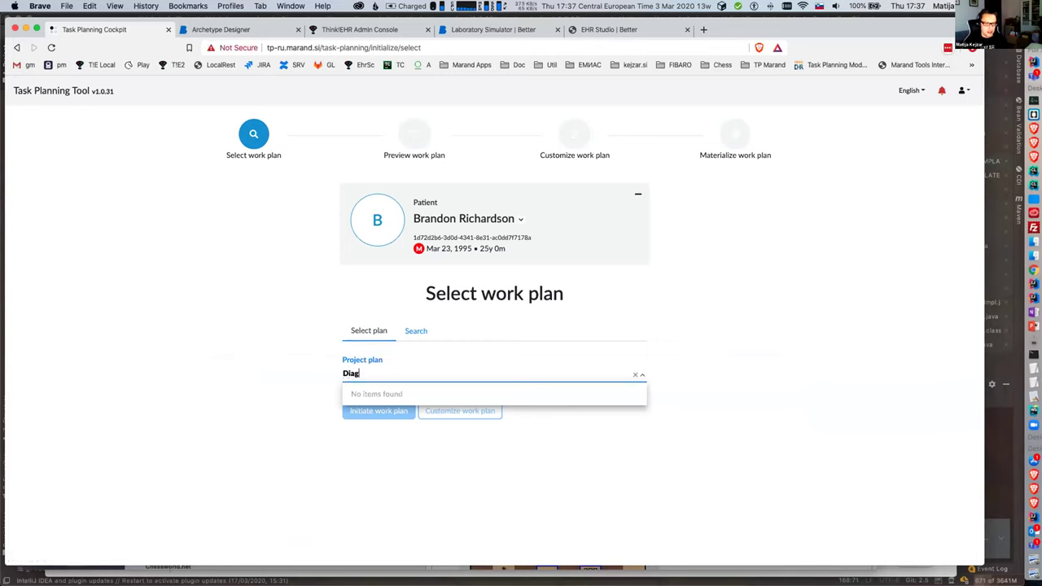
text(nosis)
click(272, 237)
click(363, 371)
click(430, 340)
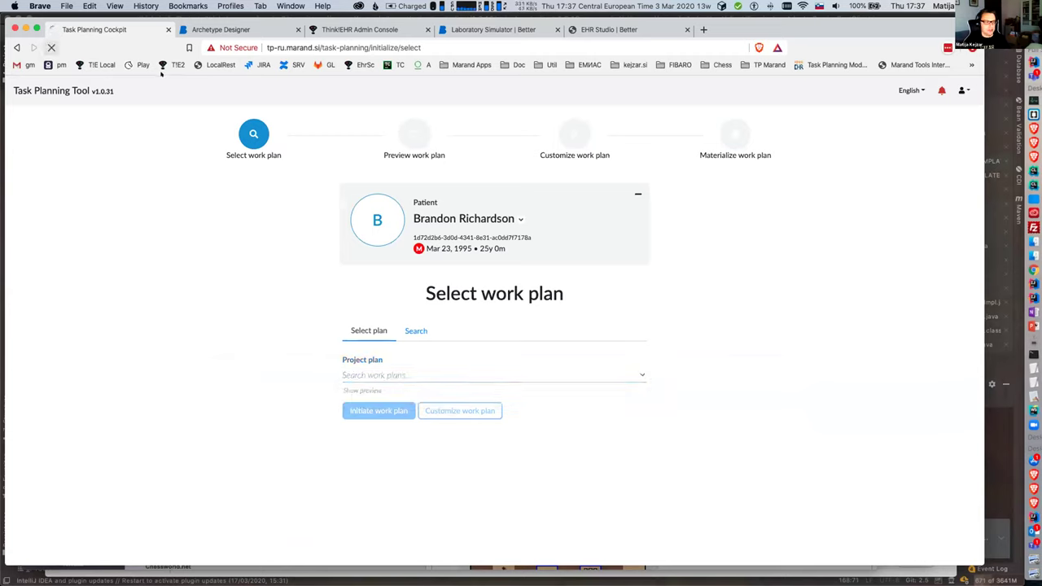
- Reload the work plan selection page, choose the Diagnosis and treatment of hypertension project plan, and preview its flow
click(50, 47)
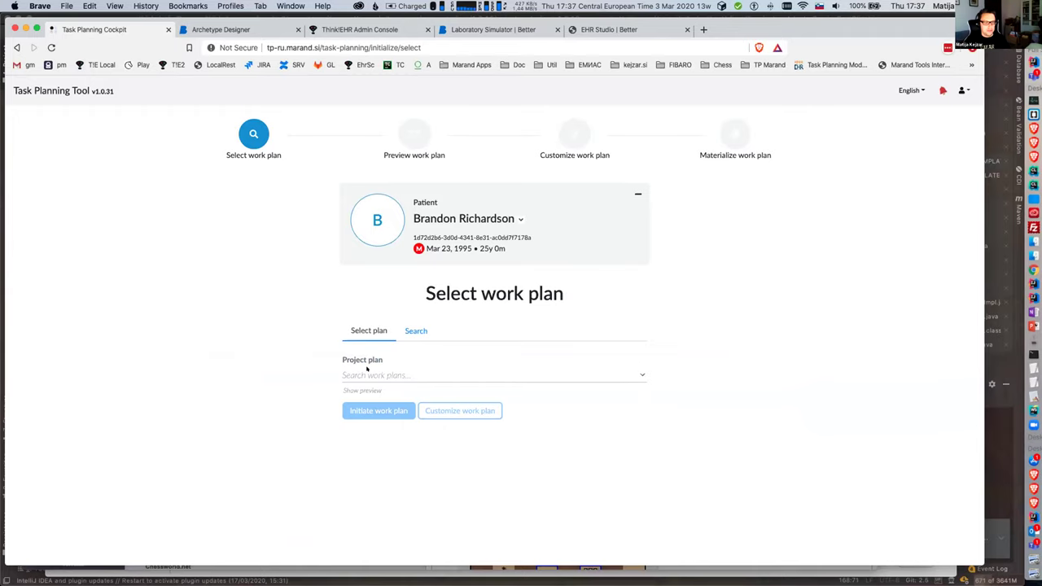
click(368, 373)
text(Diagnosis)
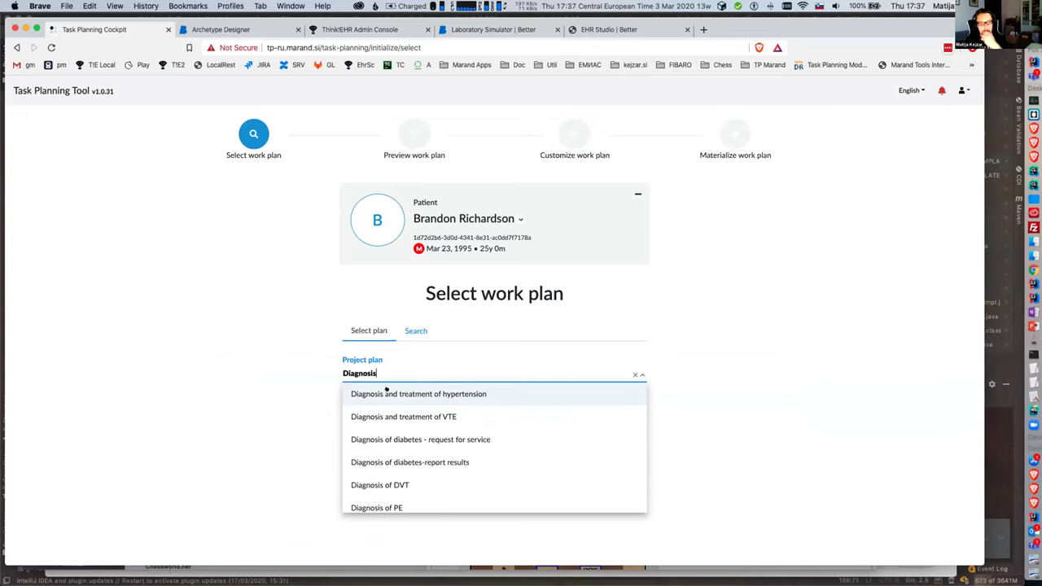
click(441, 394)
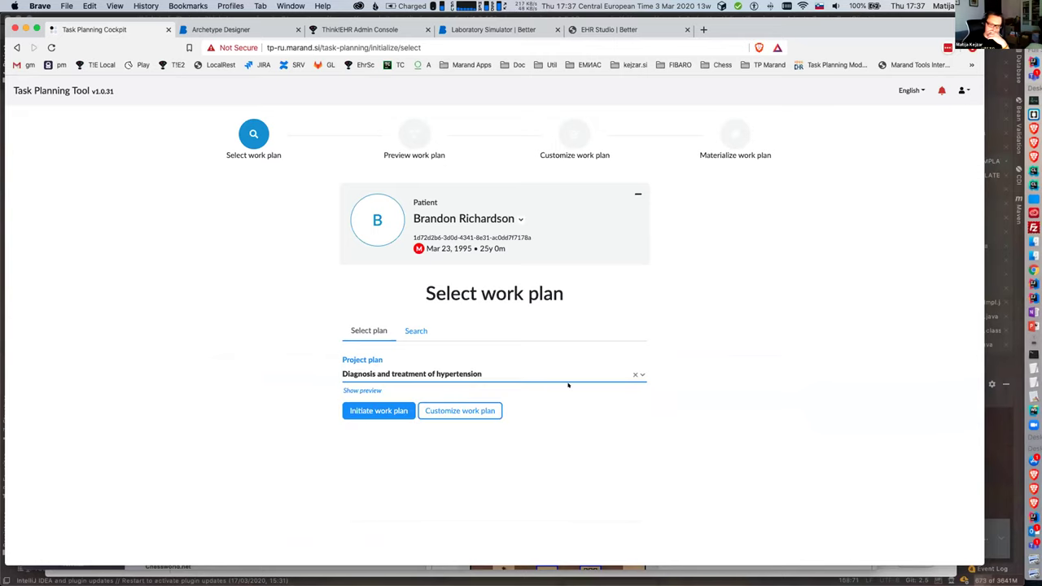
click(361, 390)
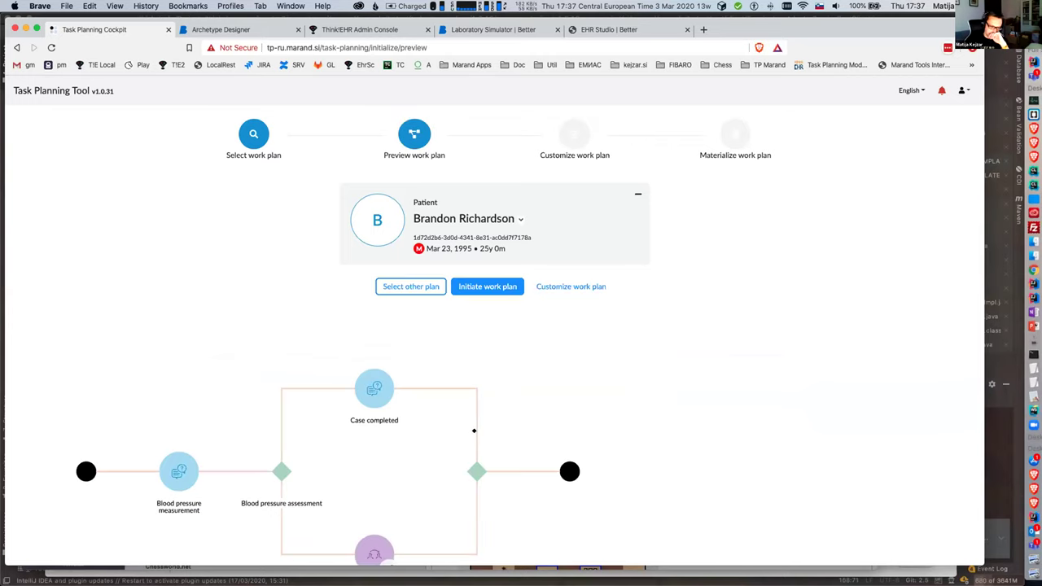
scroll(474, 431, down, 2)
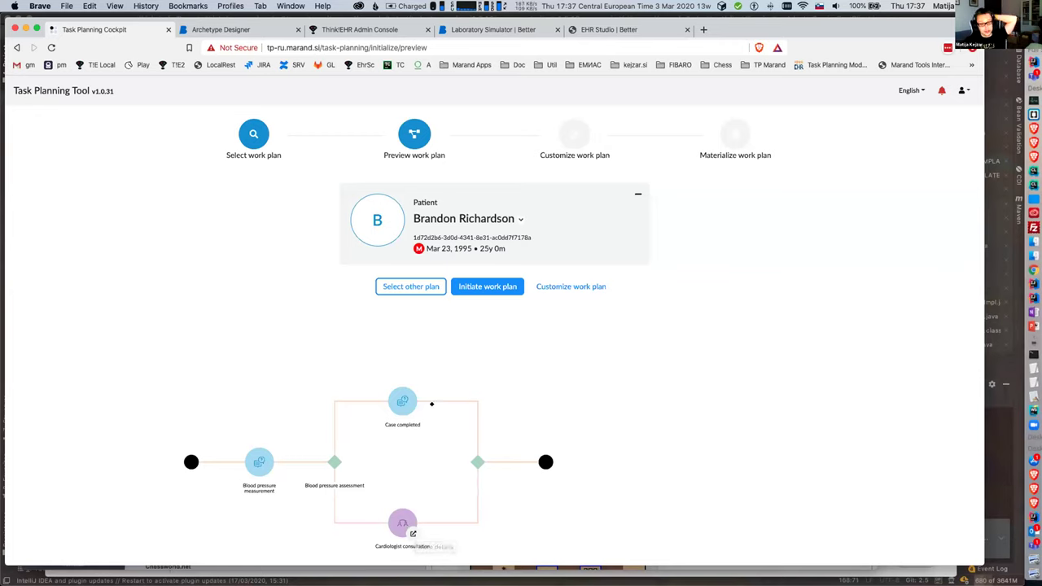
- Initiate and materialize the previewed hypertension work plan, and open it from the patient's work plan list
click(484, 285)
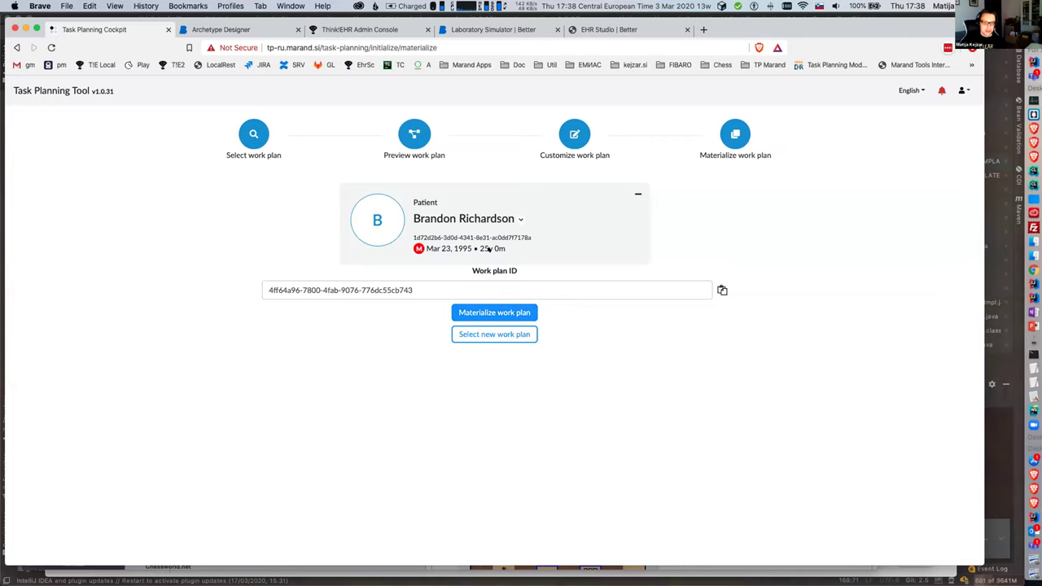
click(485, 312)
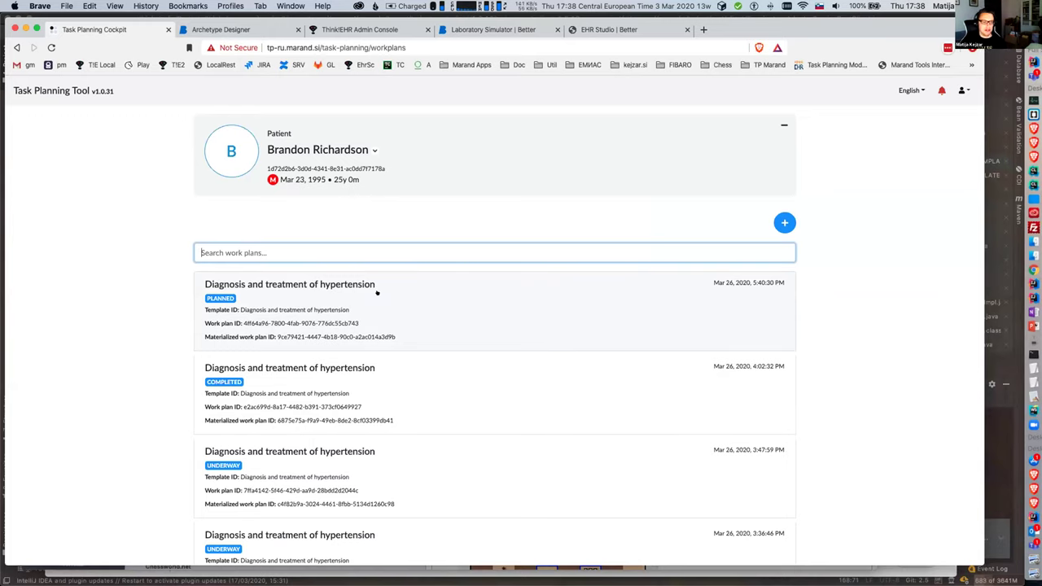
click(465, 293)
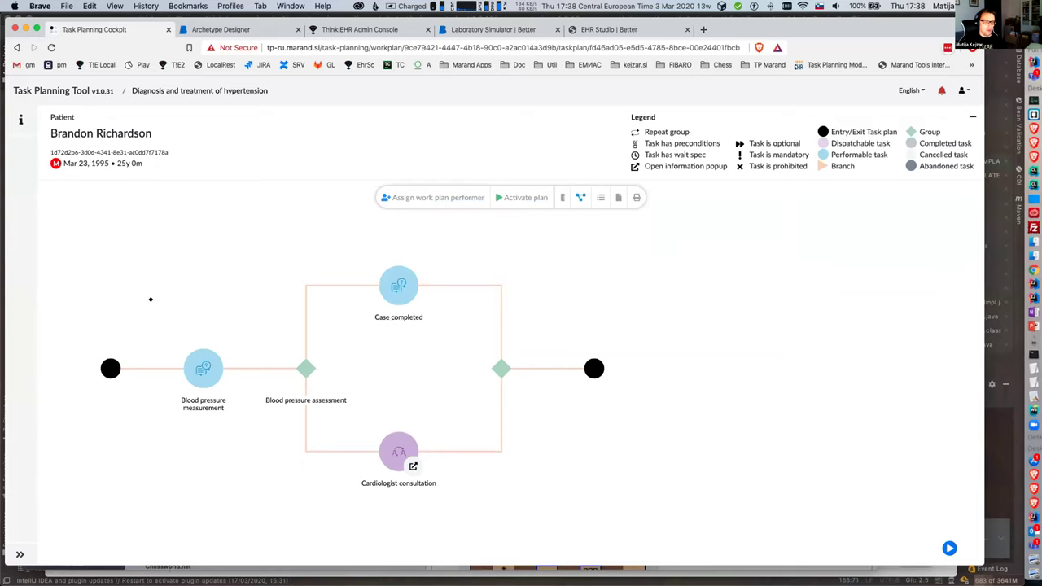
- Assign the general physician as the work plan performer and activate the plan
click(435, 196)
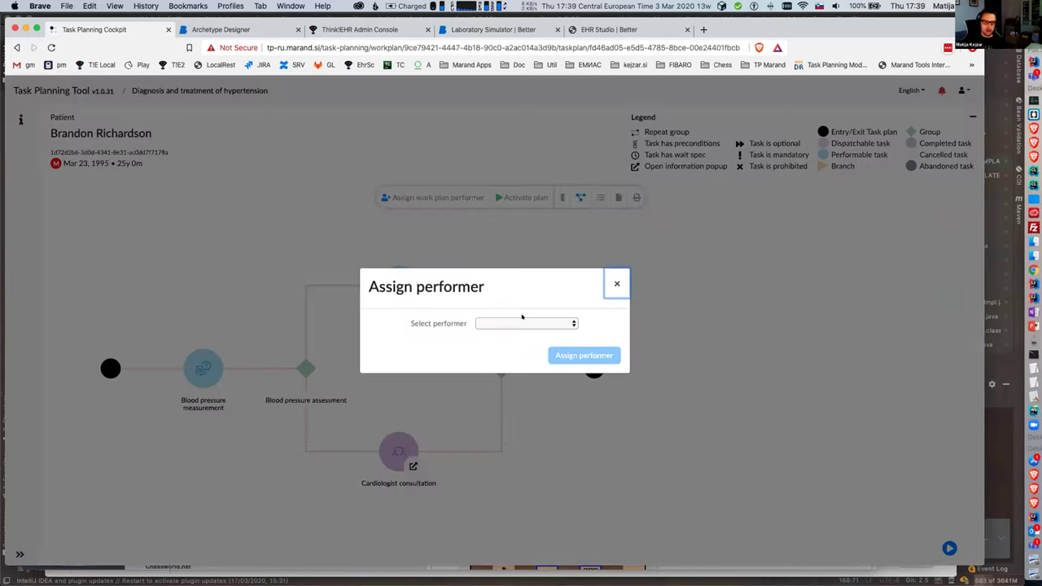
click(517, 320)
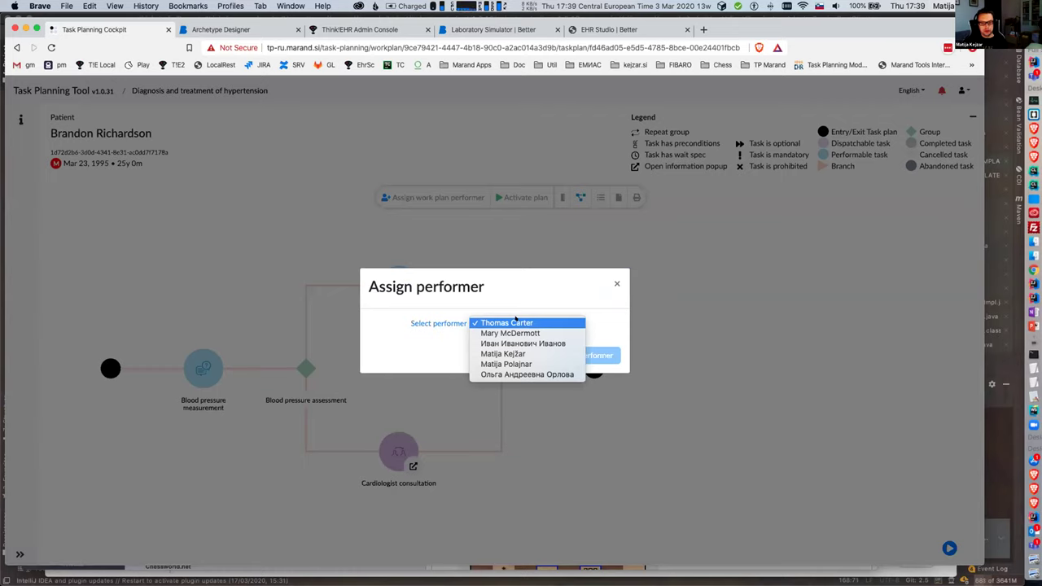
click(509, 333)
click(564, 354)
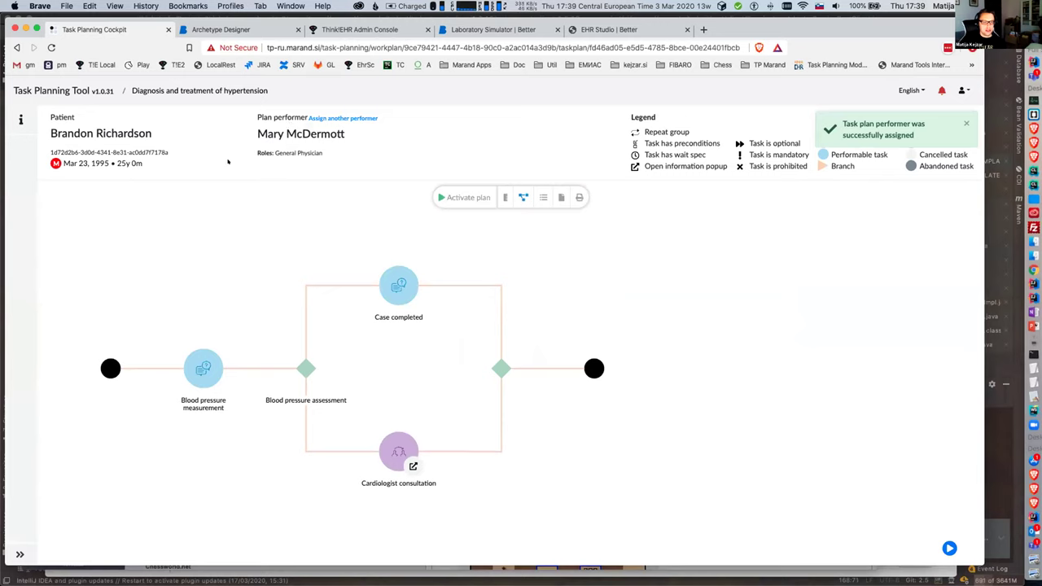
click(458, 197)
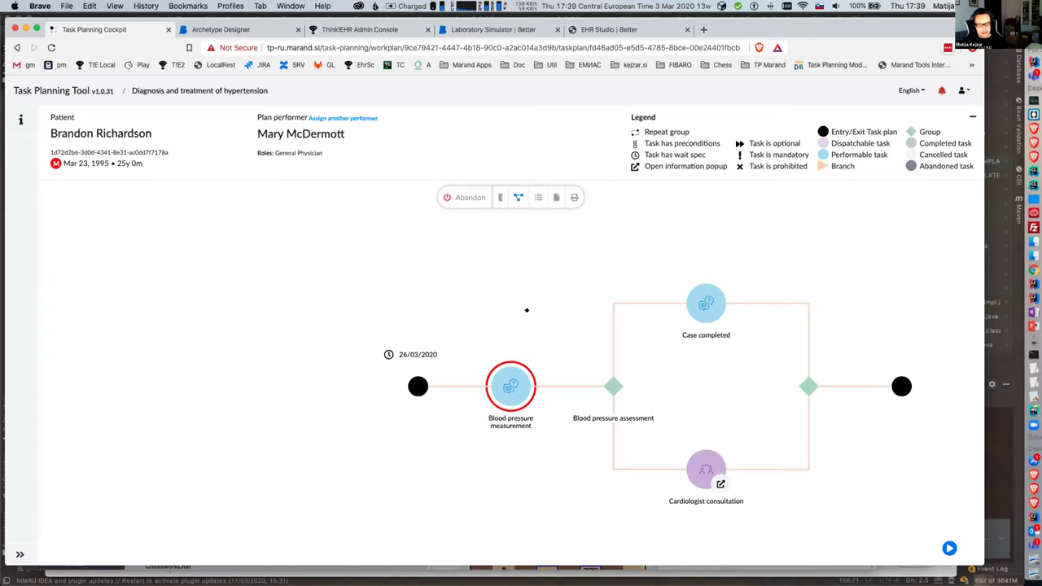
- Fill in the Blood pressure measurement task's form with systolic 144 and diastolic 92 mm[Hg], and save it
click(509, 389)
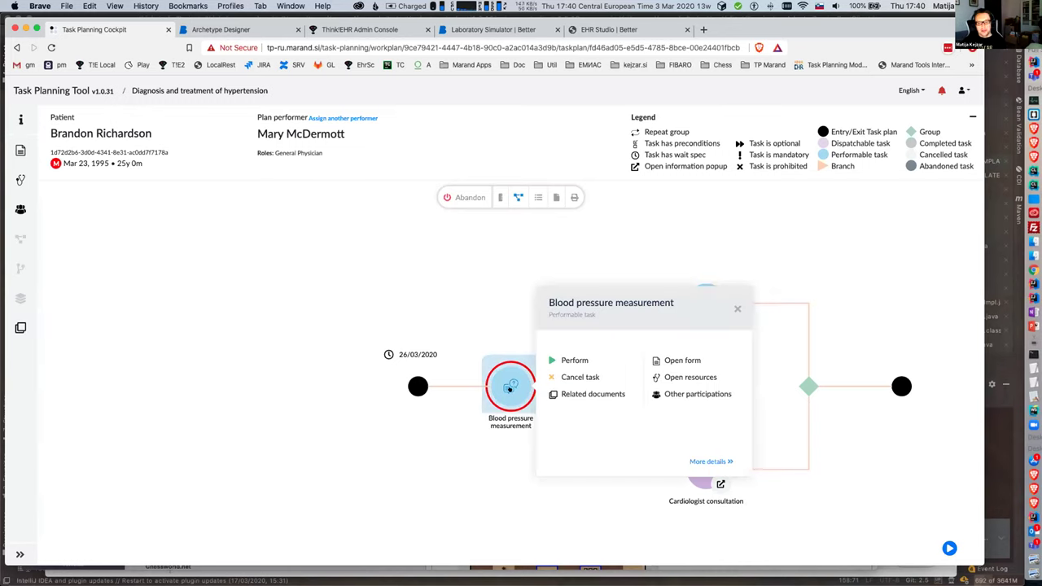
click(674, 359)
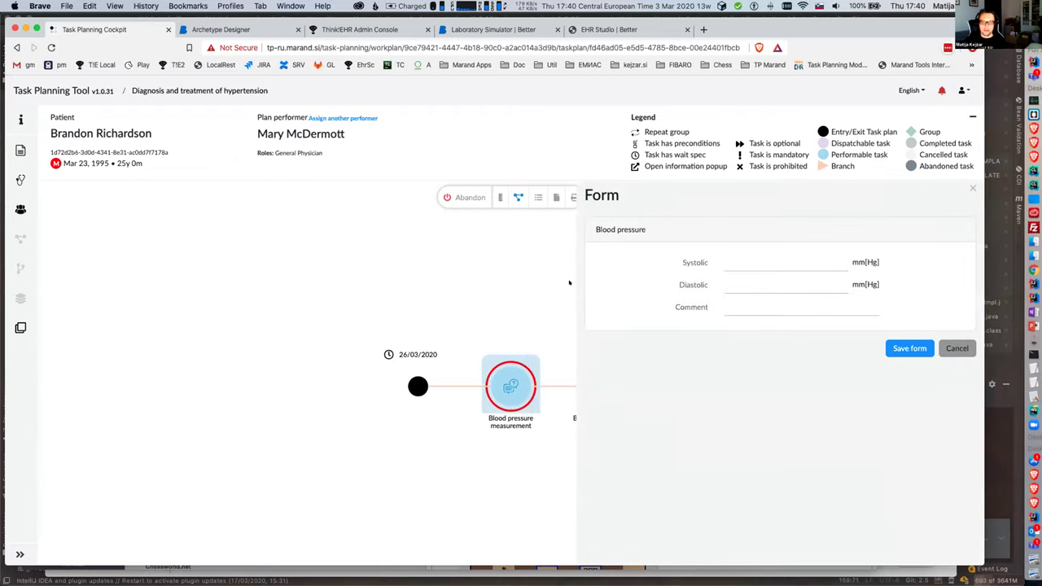
click(741, 263)
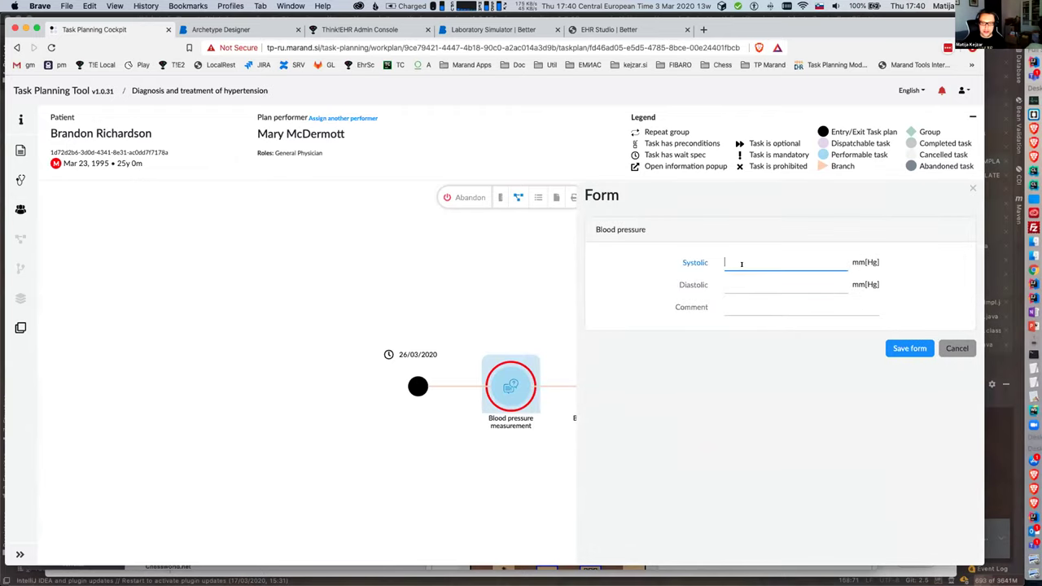
text(140)
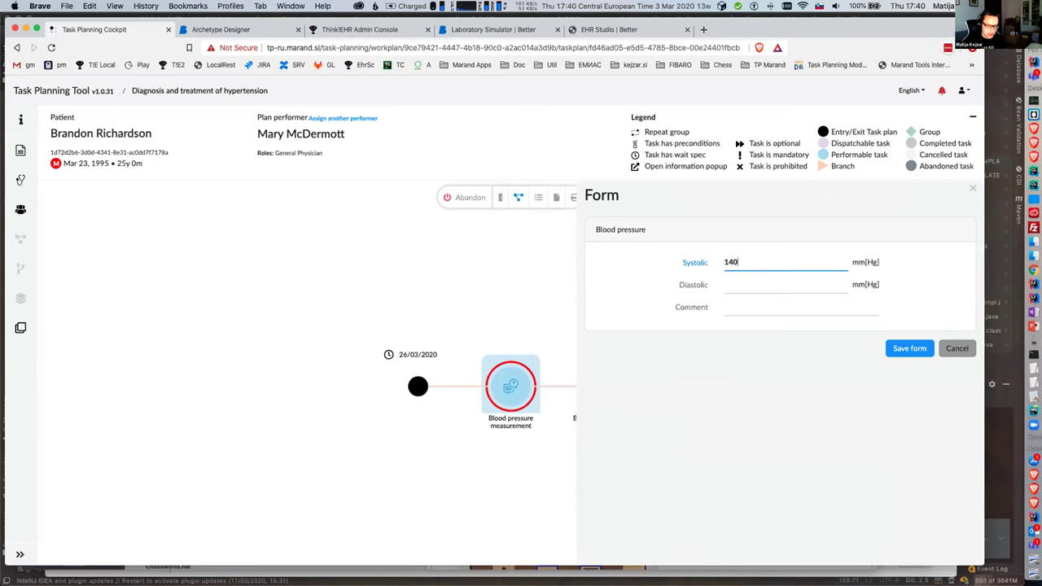
key(BackSpace)
text(4)
click(746, 280)
text(92)
click(882, 340)
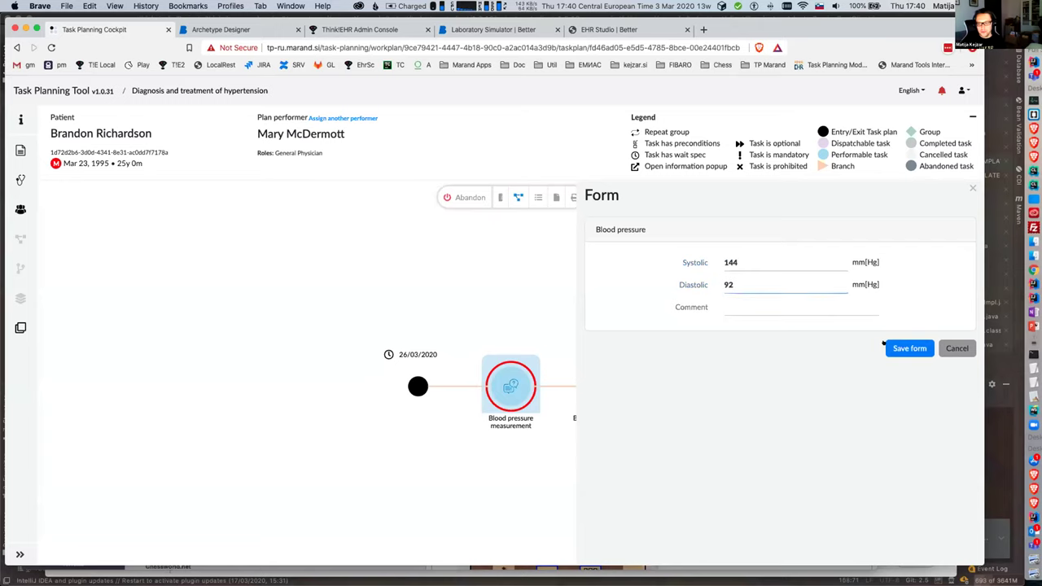
click(885, 343)
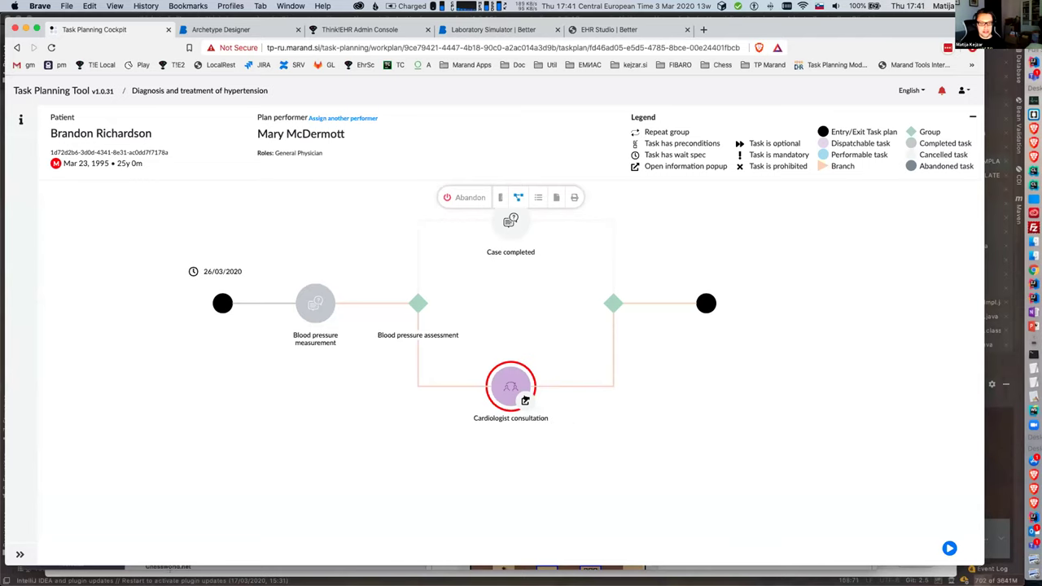
- Open the Cardiologist consultation sub-plan and examine its flow from the investigation tasks through treatment choices to treatment evaluation
click(525, 401)
scroll(611, 332, down, 3)
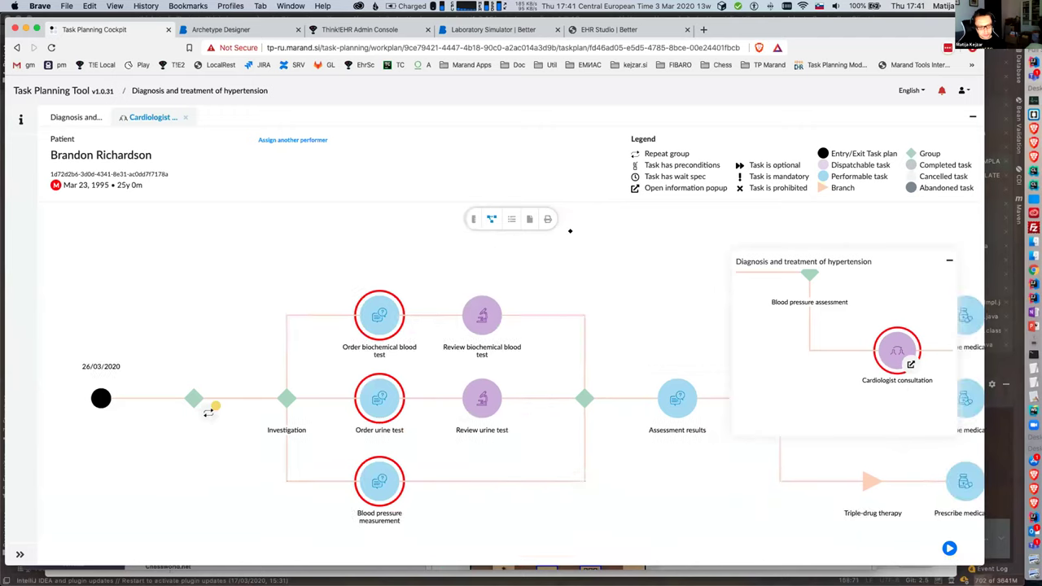
scroll(639, 508, right, 5)
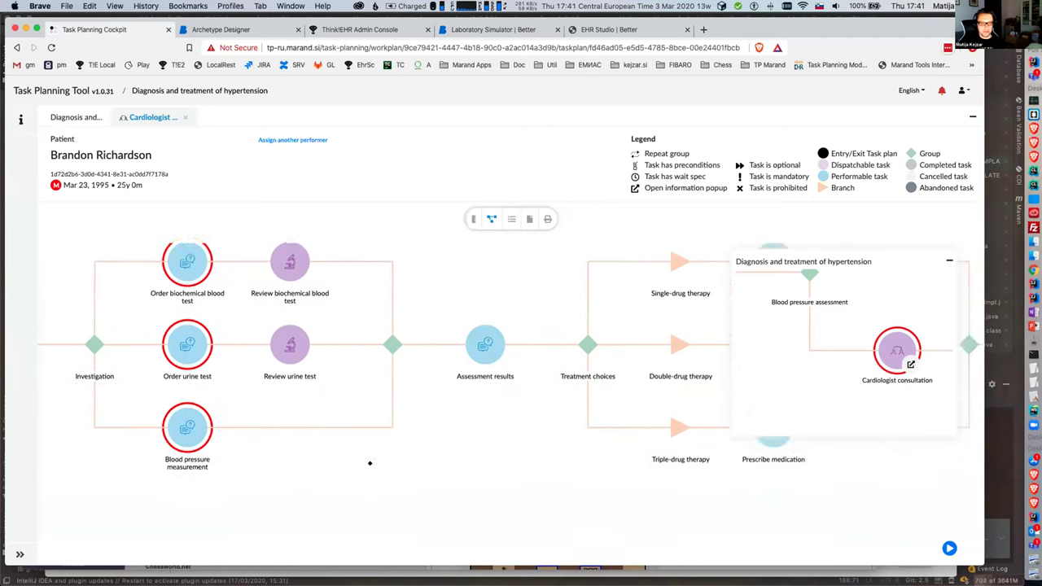
scroll(610, 492, right, 6)
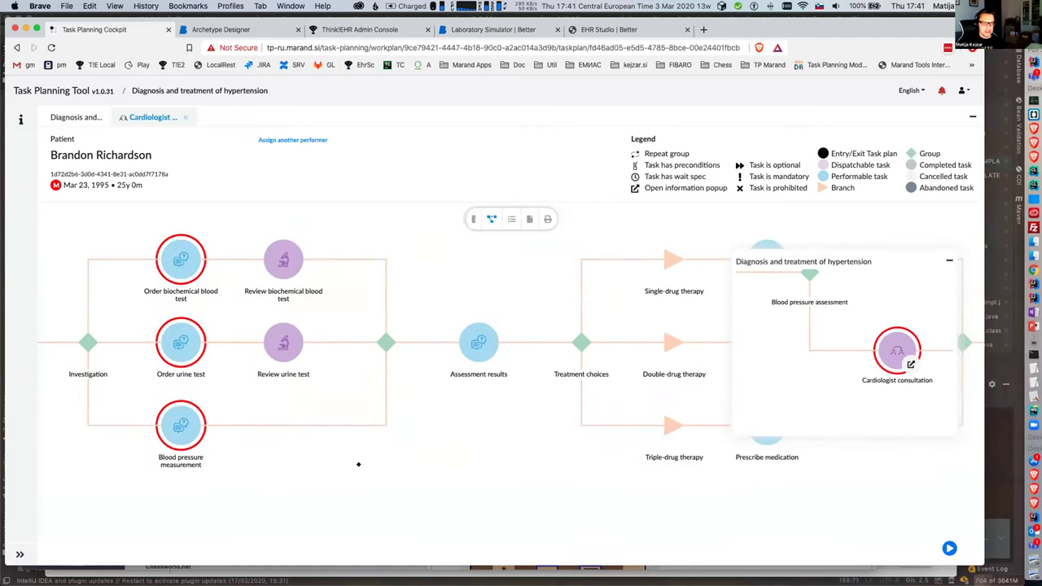
scroll(325, 493, right, 5)
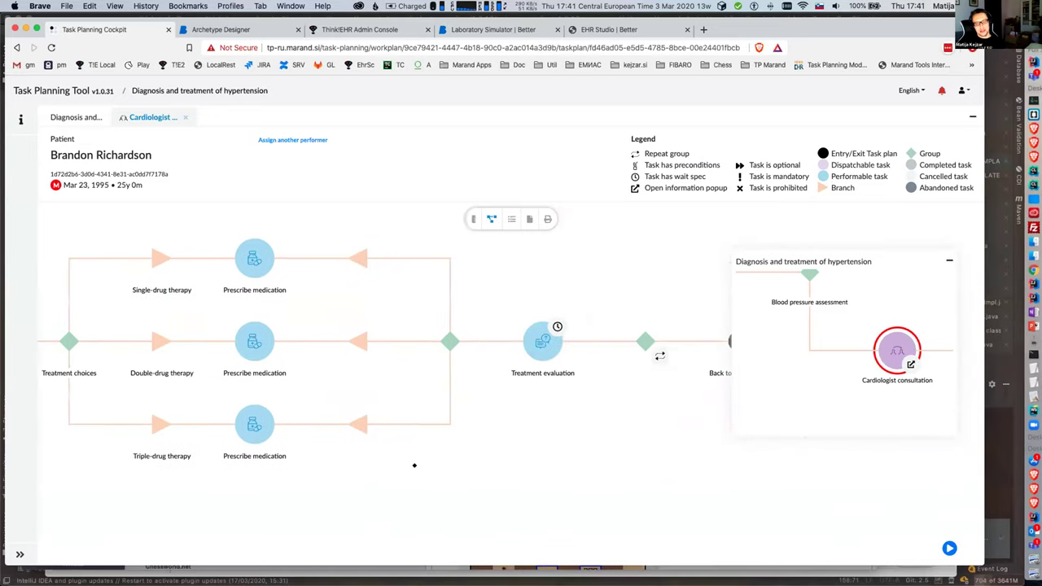
scroll(342, 472, left, 8)
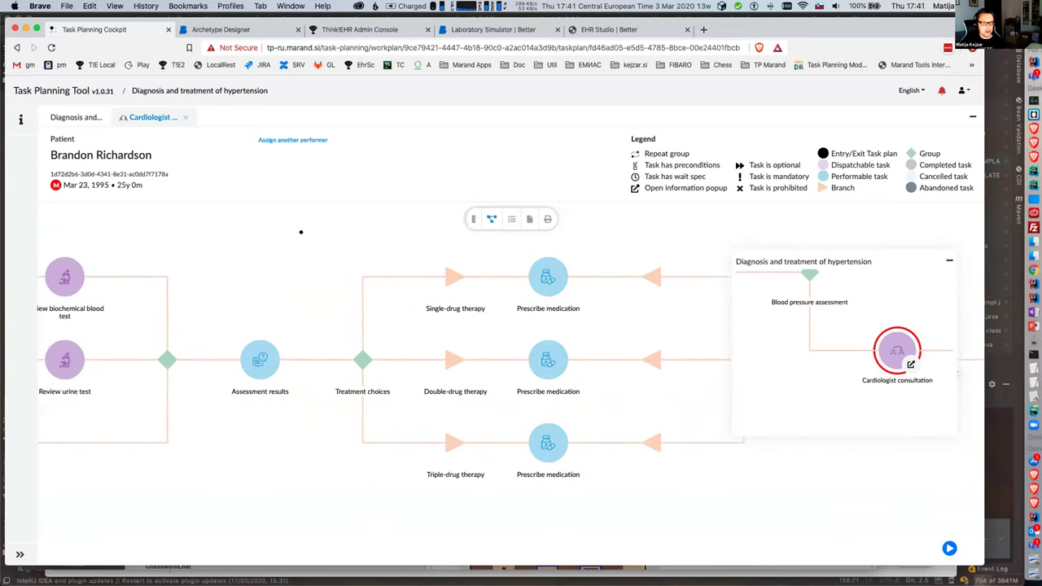
scroll(273, 275, left, 10)
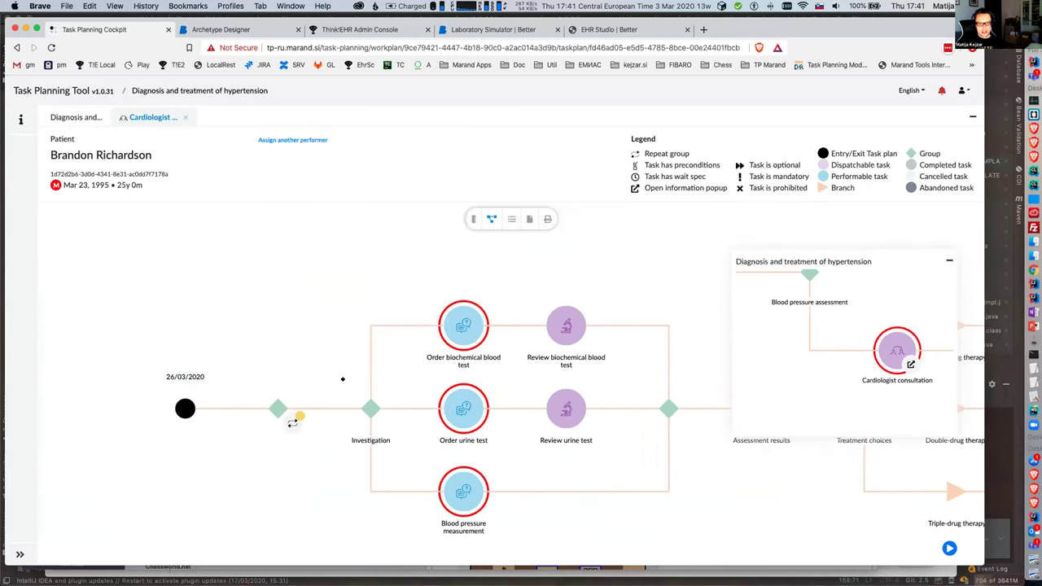
scroll(450, 302, right, 10)
scroll(631, 353, left, 10)
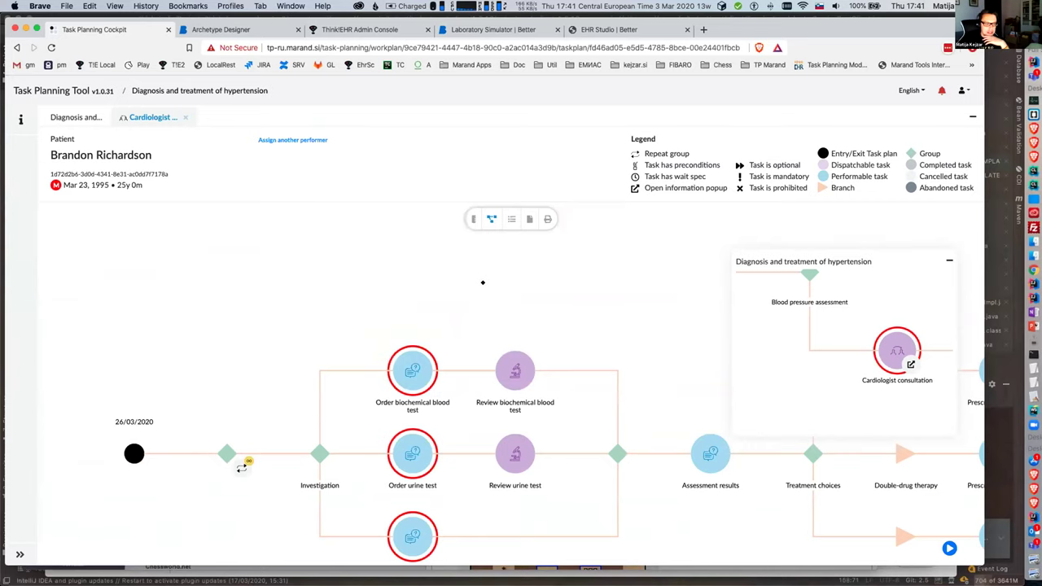
scroll(561, 318, right, 3)
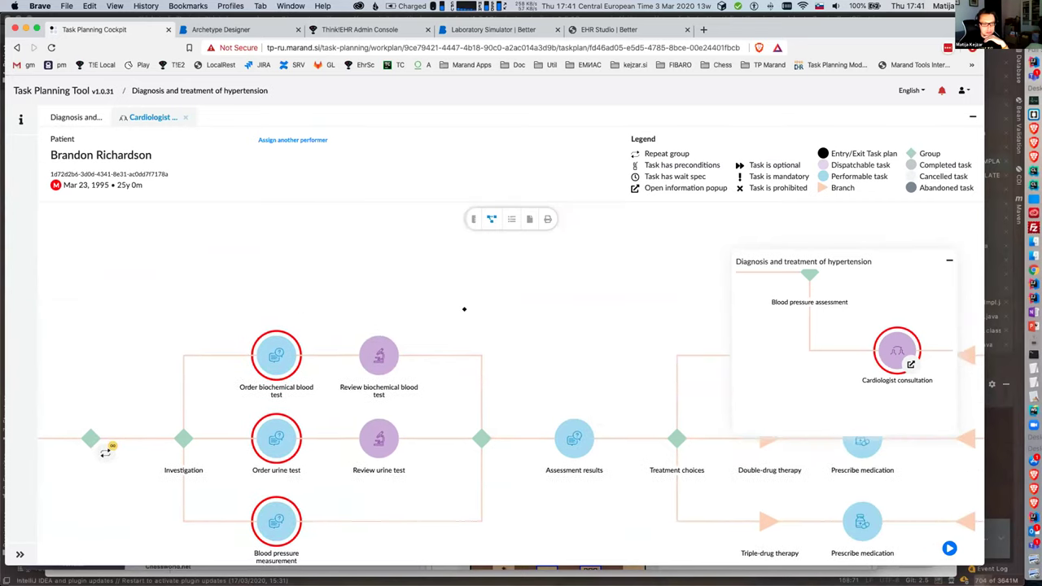
- Assign the cardiologist as the performer of the Cardiologist consultation plan
click(292, 140)
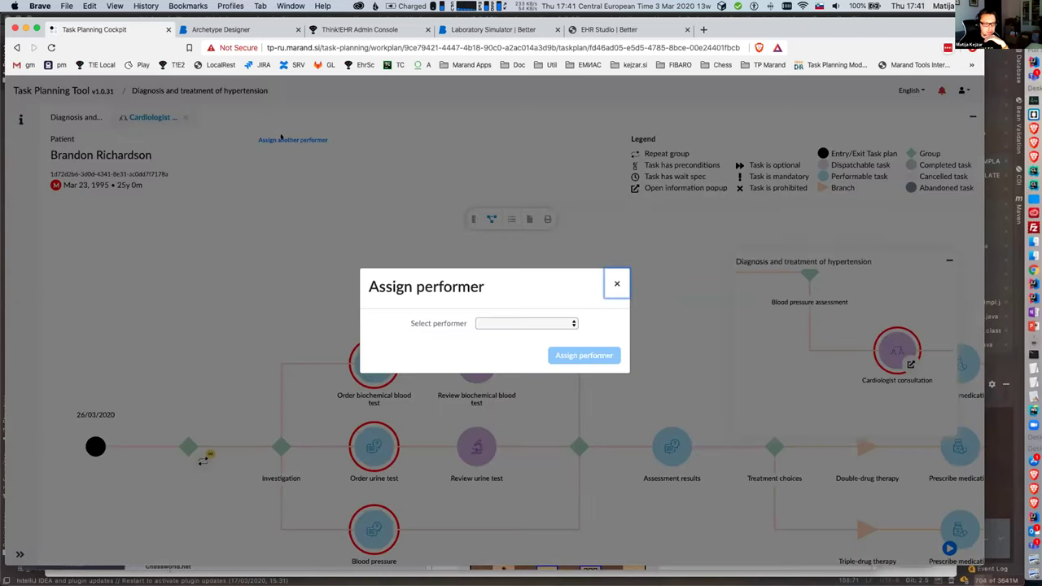
click(481, 321)
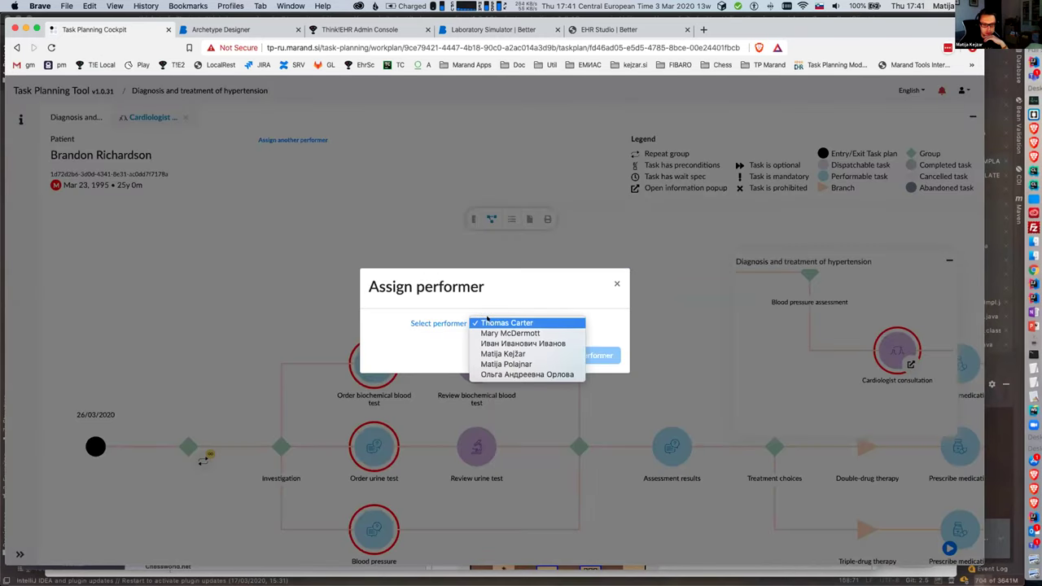
click(507, 323)
click(599, 355)
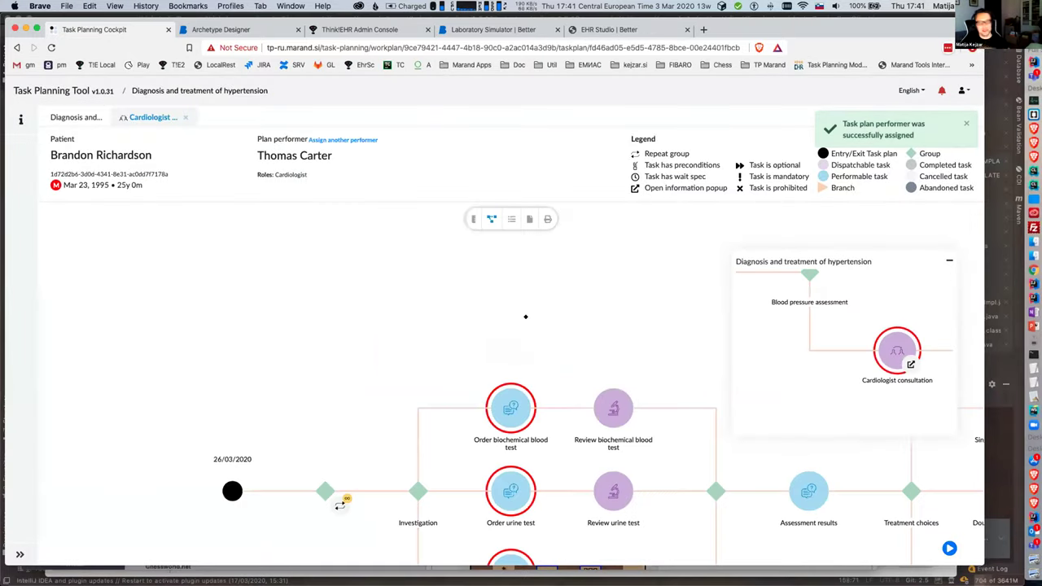
- Open the laboratory order form of the Order biochemical blood test task
scroll(525, 316, right, 8)
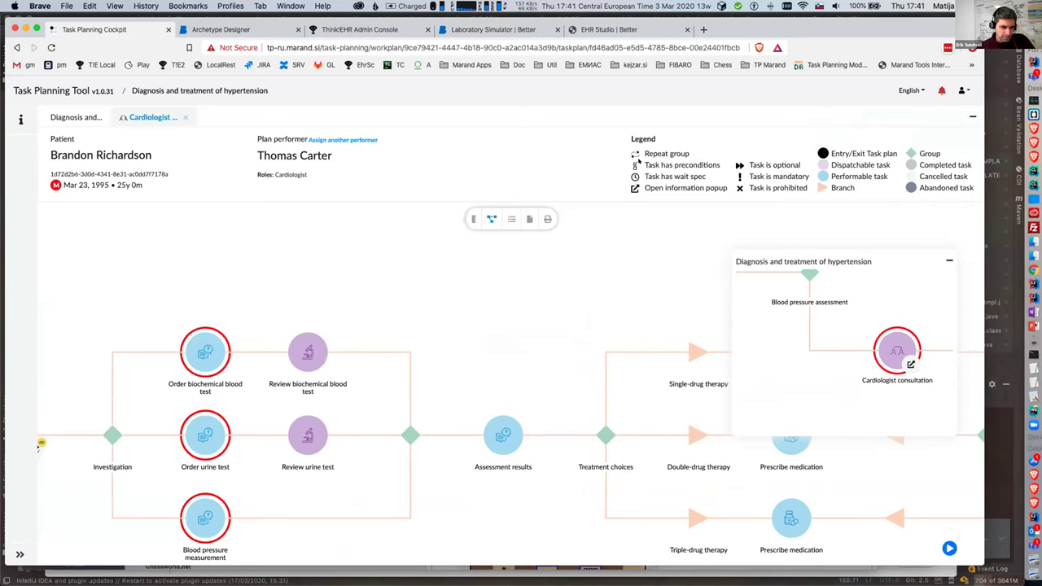
scroll(680, 324, left, 4)
scroll(680, 324, left, 4)
scroll(274, 266, right, 2)
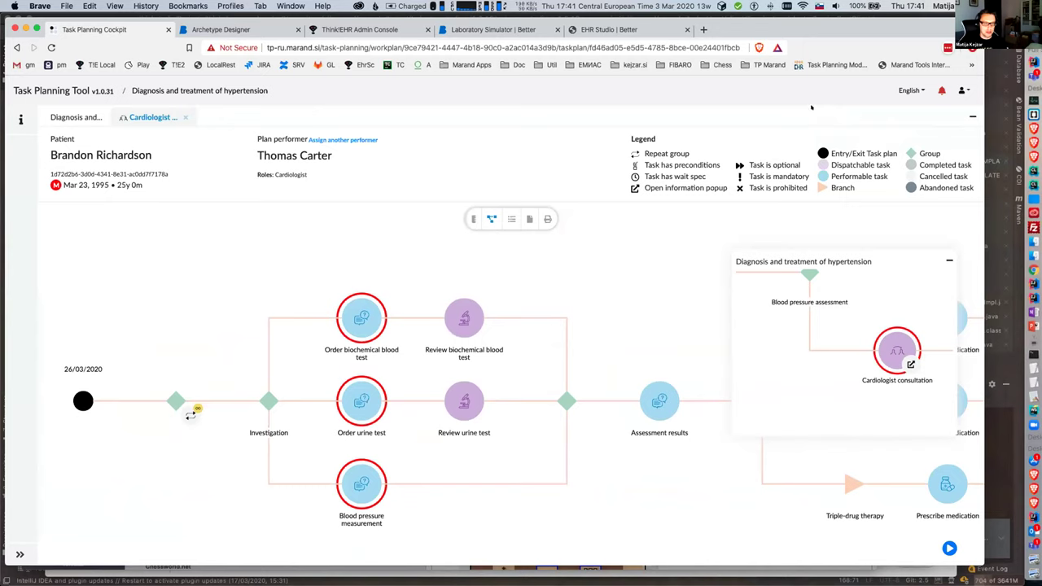
click(361, 318)
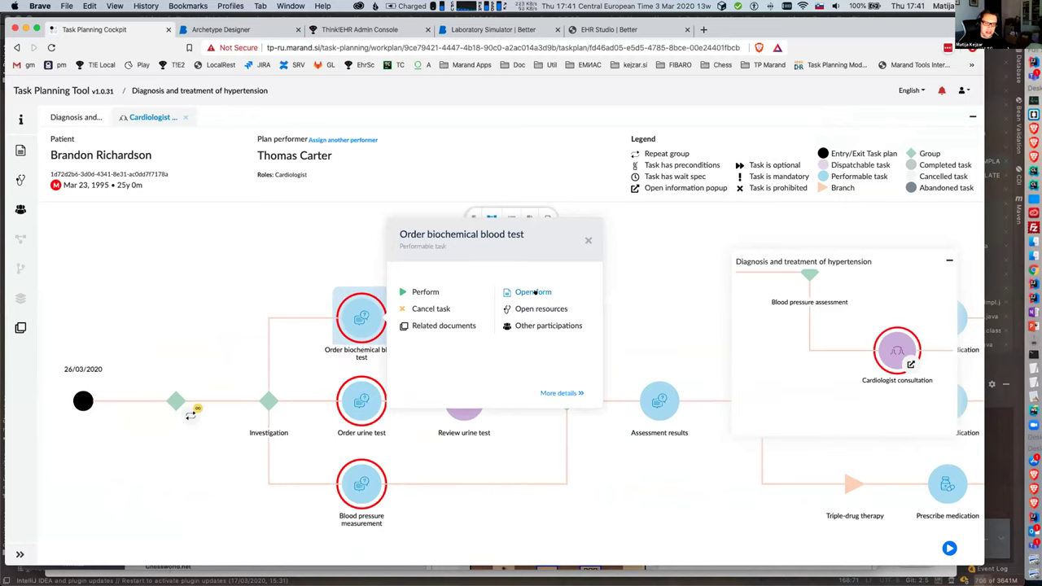
click(587, 240)
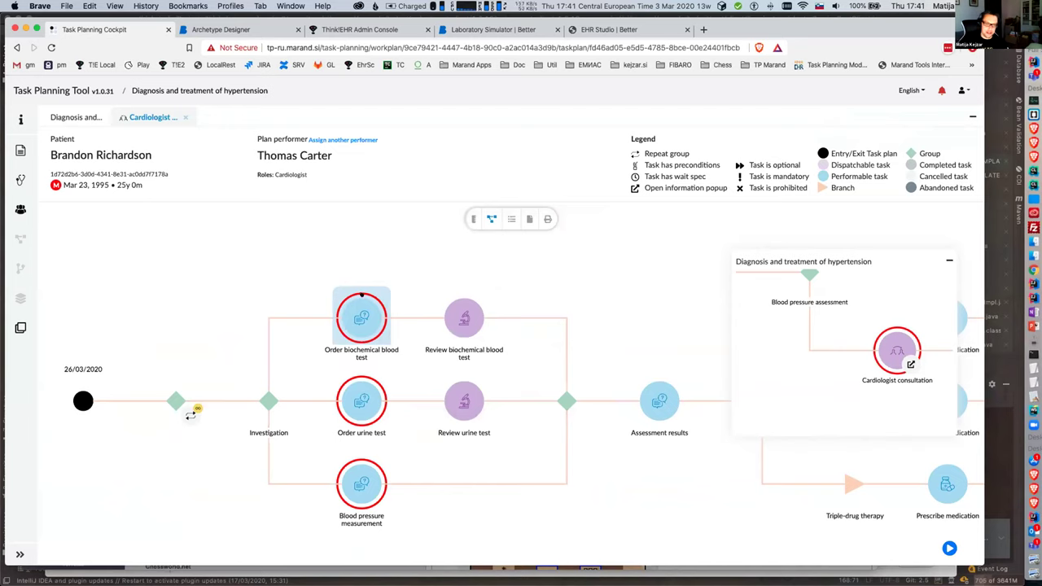
click(362, 302)
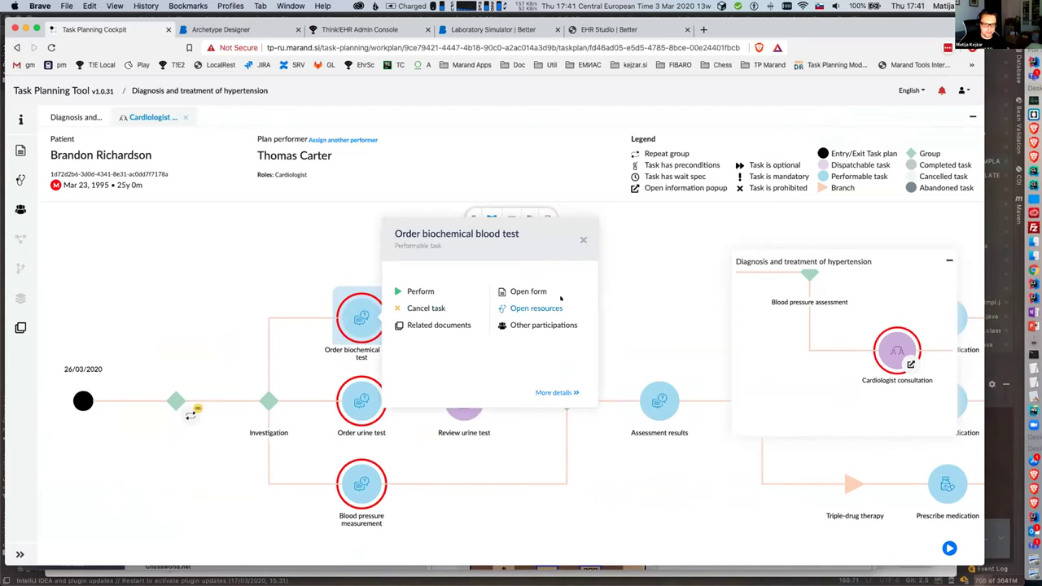
click(514, 284)
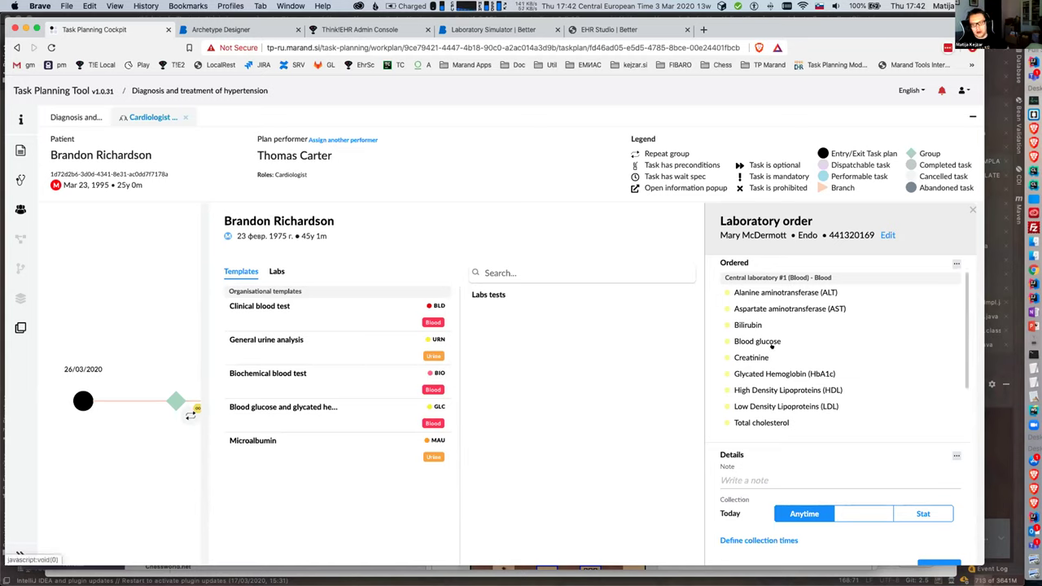
- Remove all tests except ALT, AST and Bilirubin from the laboratory order, and submit it despite the similar existing orders
scroll(773, 362, down, 2)
scroll(787, 356, up, 2)
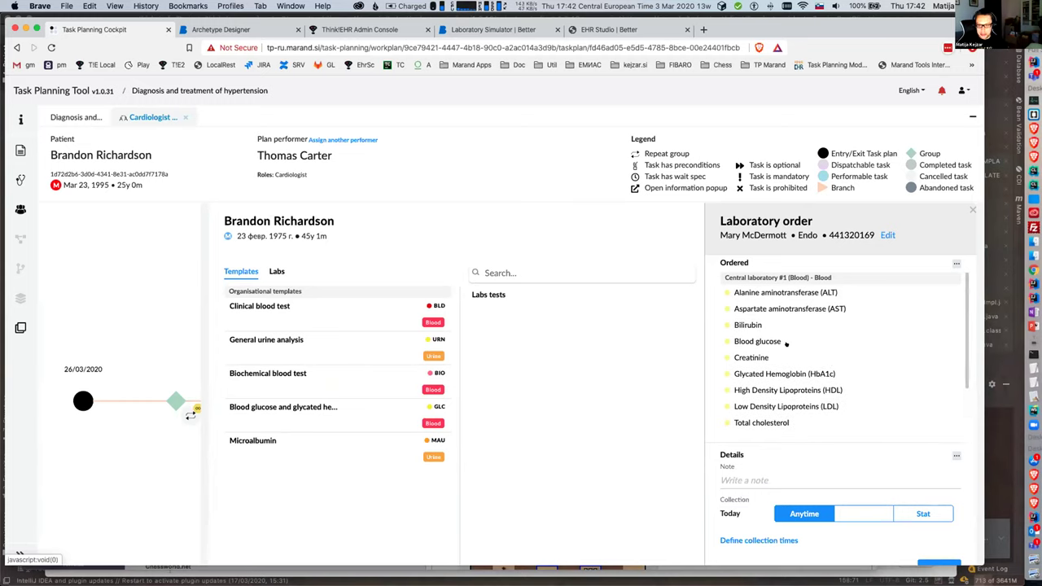
click(871, 341)
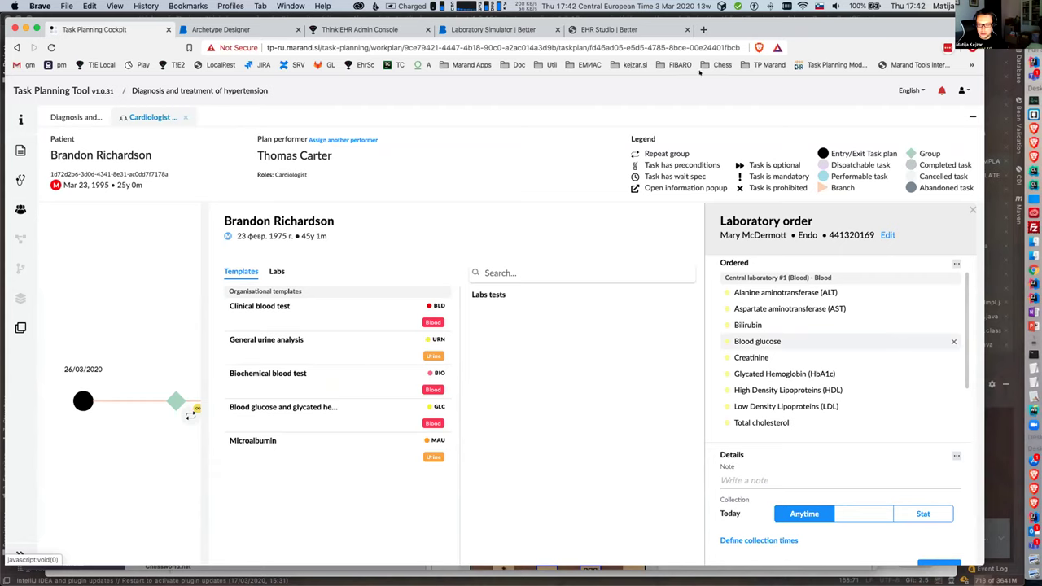
drag(730, 28, 620, 34)
click(839, 347)
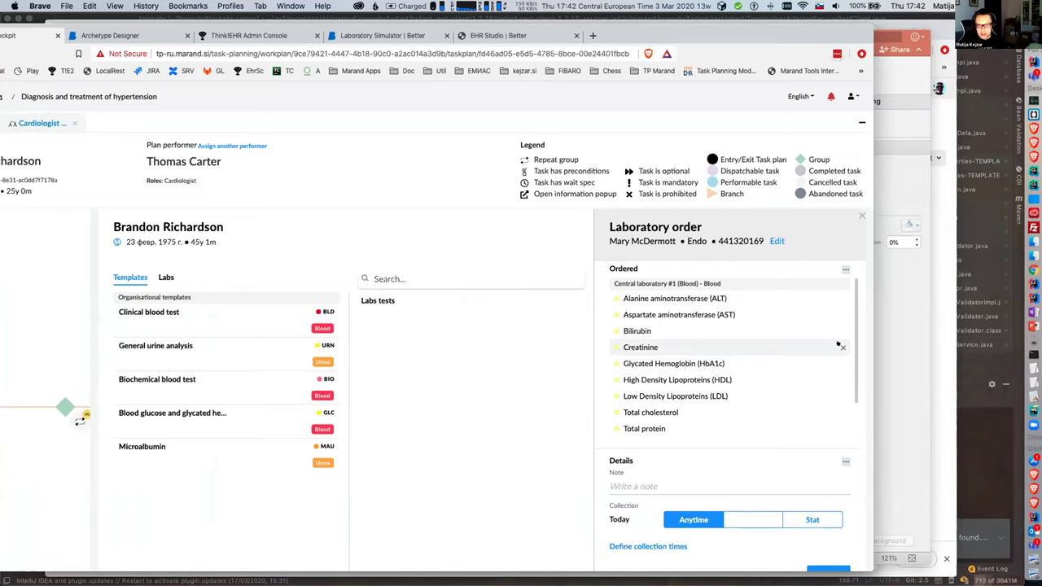
click(840, 347)
click(840, 347)
click(840, 347)
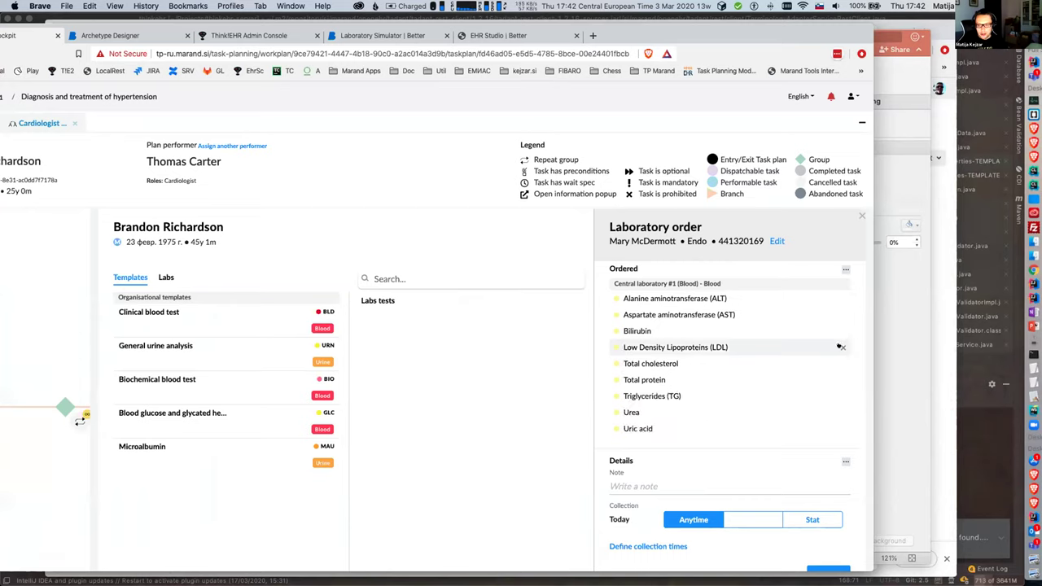
click(841, 347)
click(841, 347)
click(840, 346)
click(840, 347)
click(841, 347)
click(840, 347)
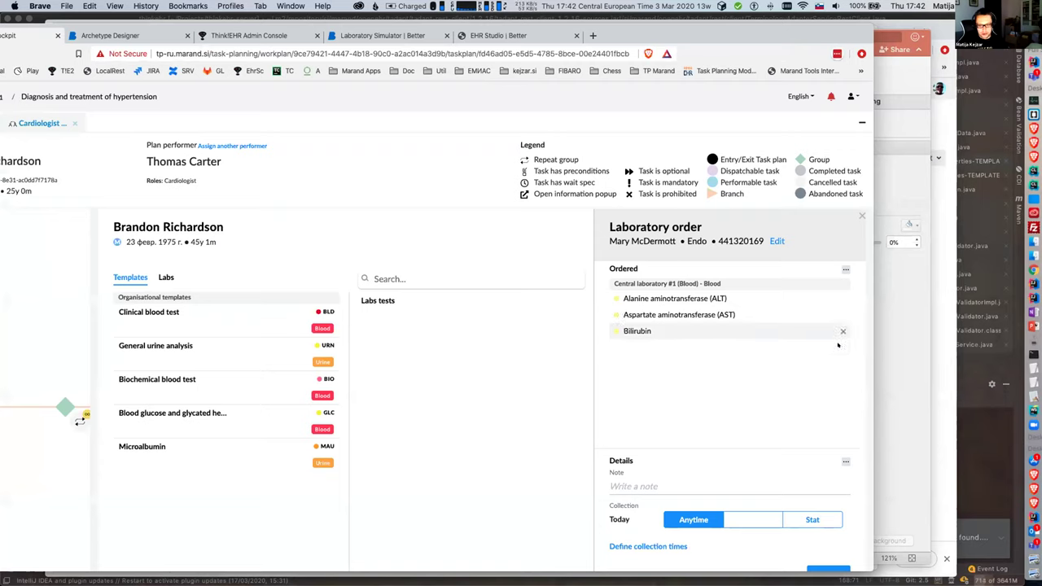
click(829, 566)
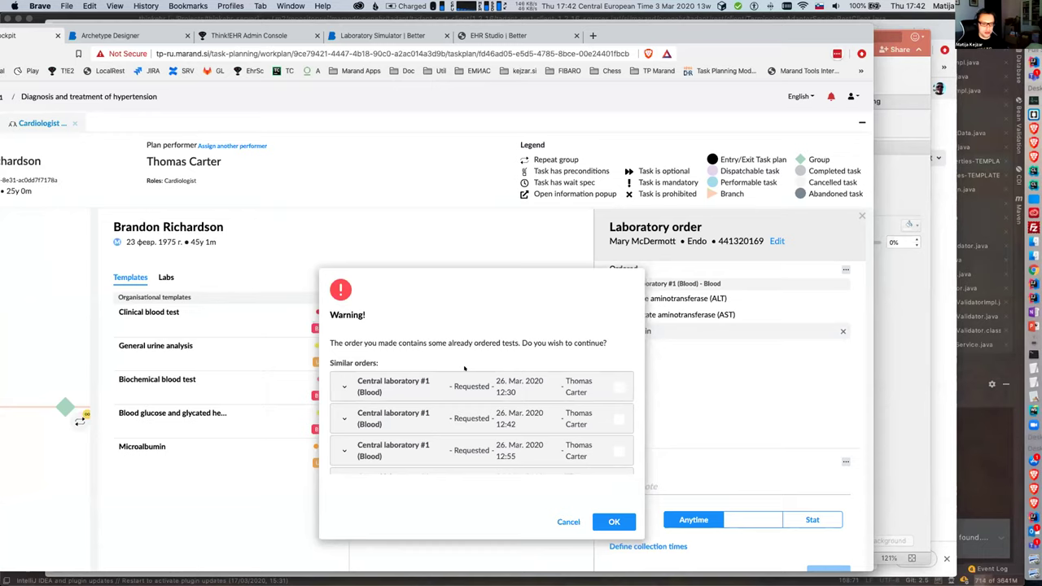
click(612, 519)
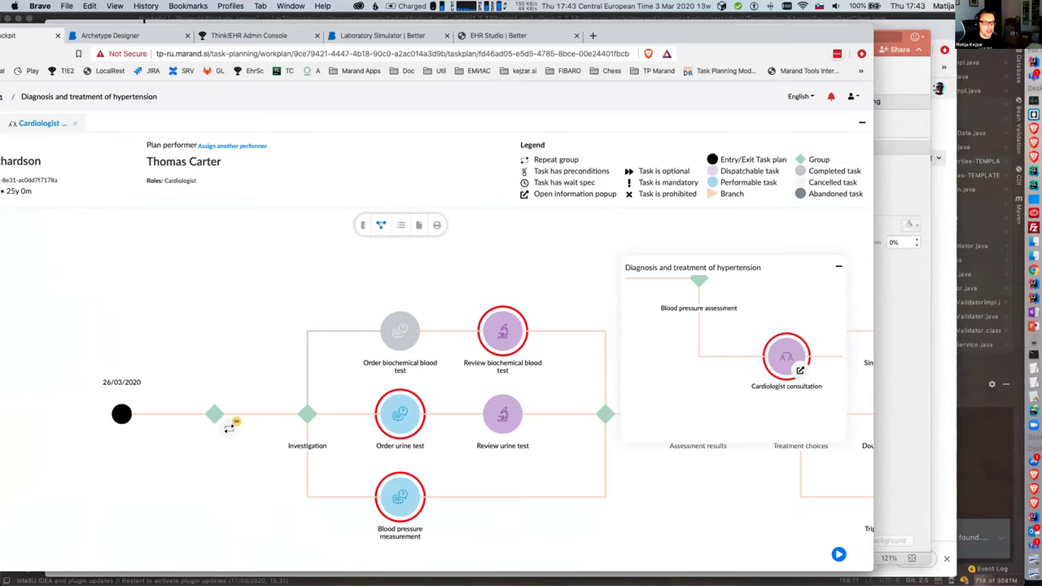
- Switch to the Laboratory Simulator and log in with the saved username and password
drag(160, 29, 183, 44)
drag(272, 73, 340, 73)
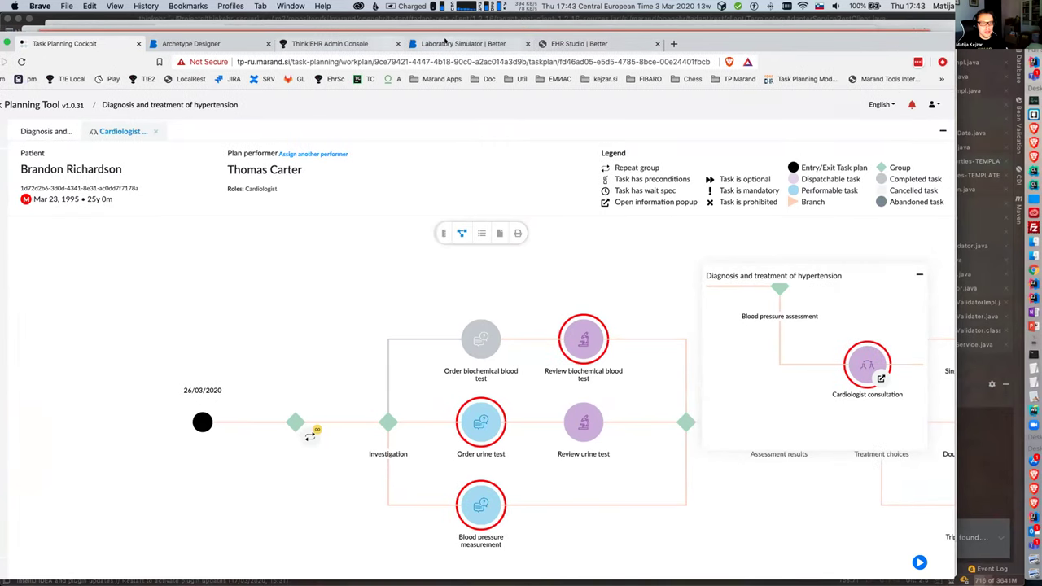
click(446, 45)
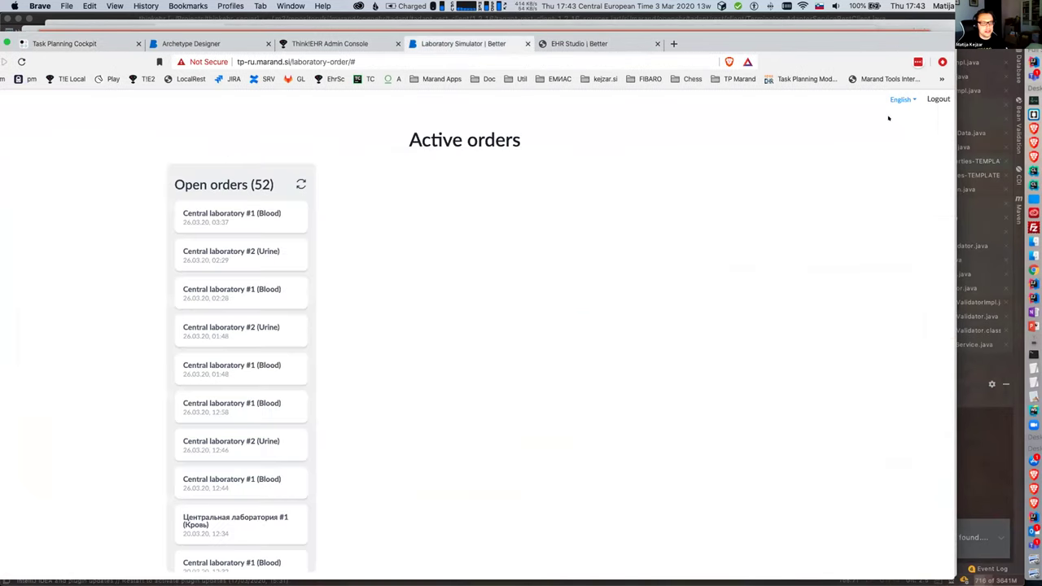
drag(758, 38, 677, 45)
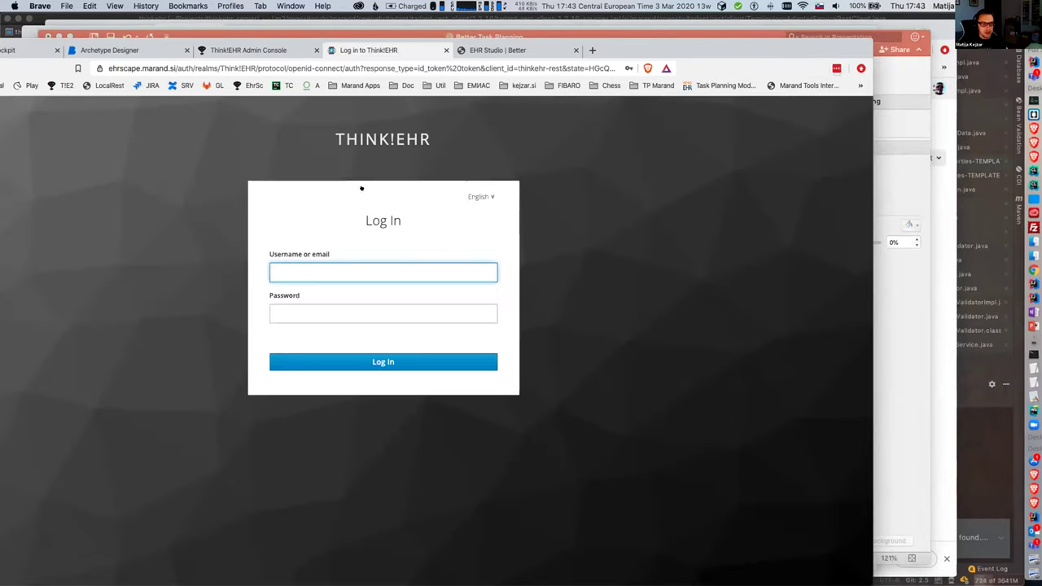
click(316, 272)
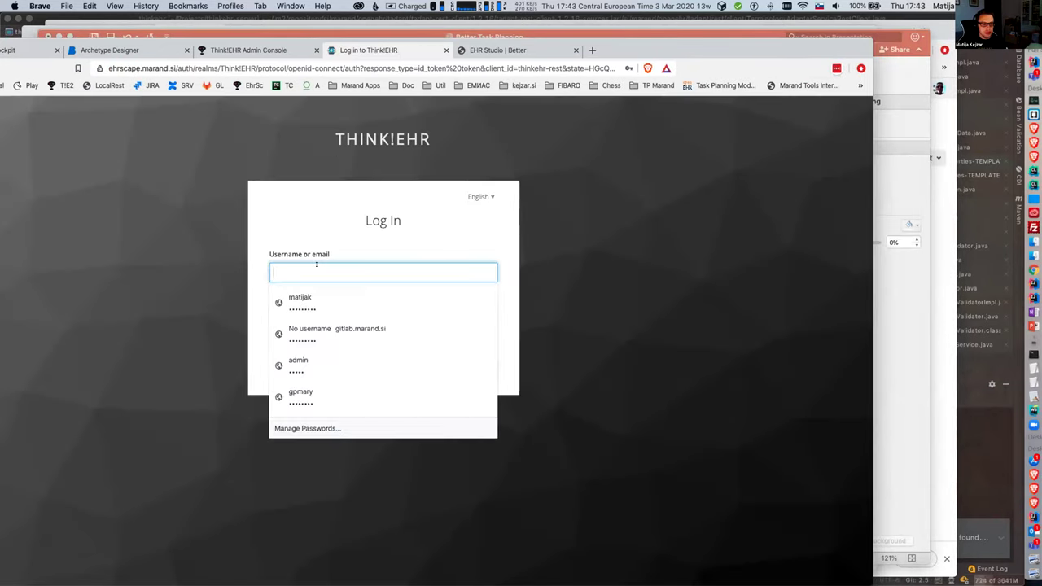
click(342, 300)
click(360, 362)
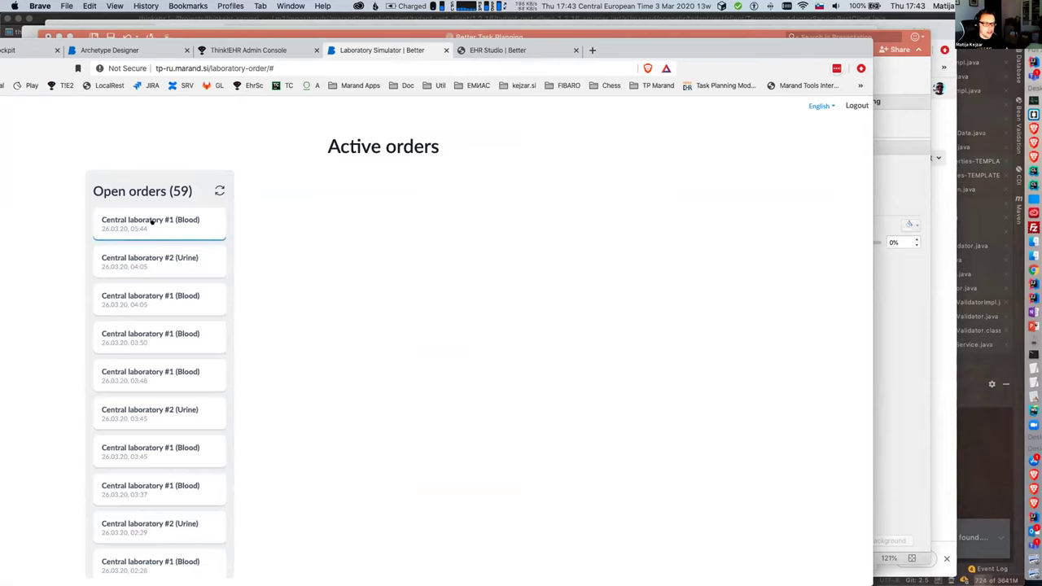
- Open the newest Central laboratory #1 (Blood) order and enter 0.38 units/l as the Alanine aminotransferase (ALT) analyte result
click(152, 221)
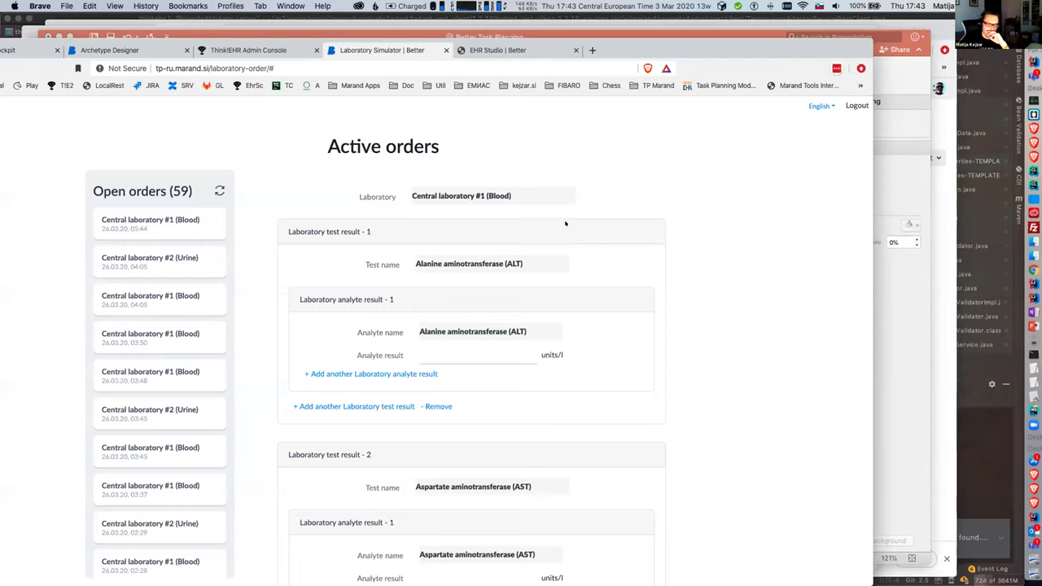
click(33, 50)
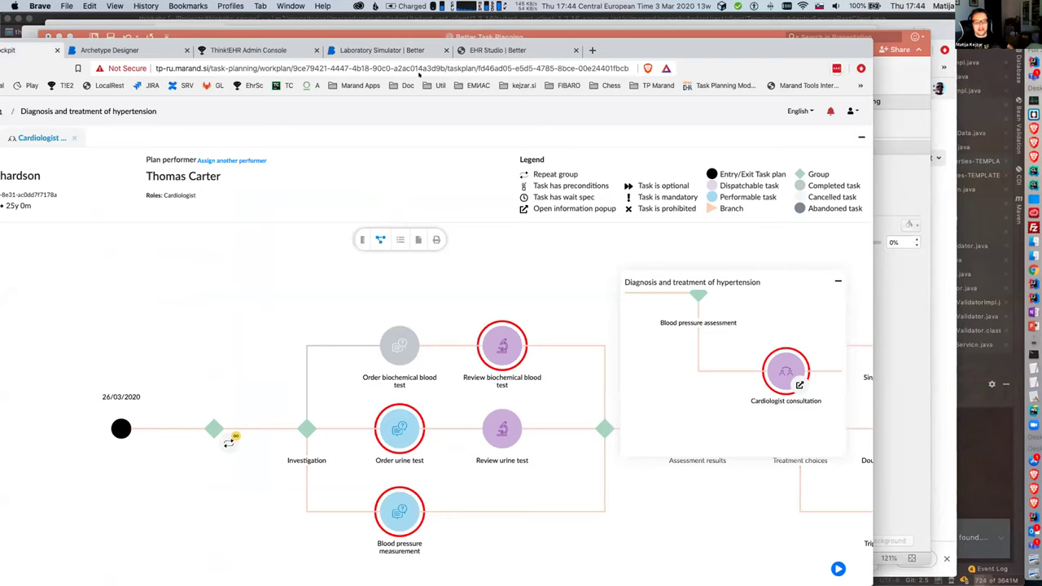
click(401, 51)
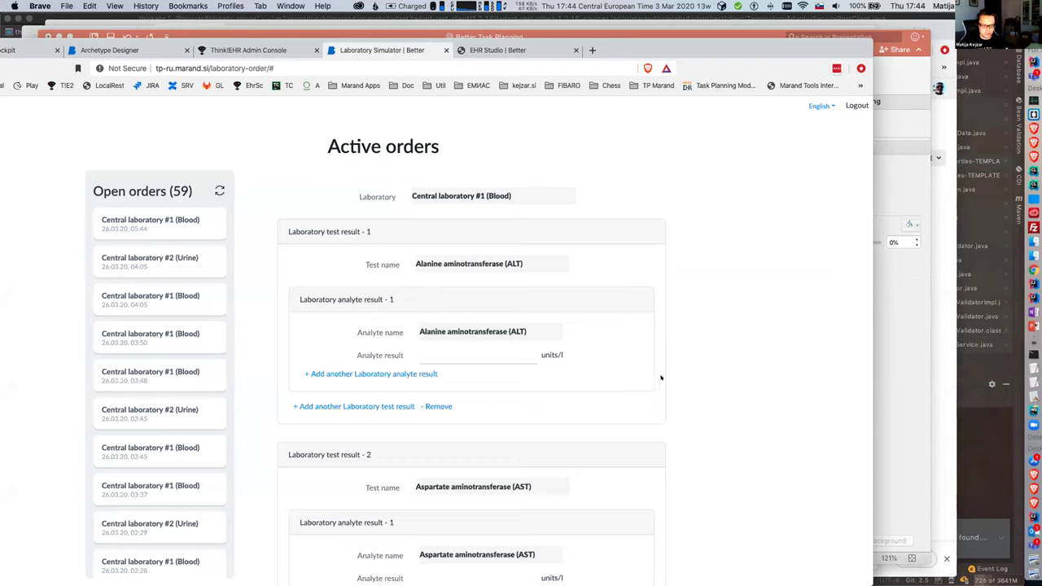
click(480, 352)
text(0)
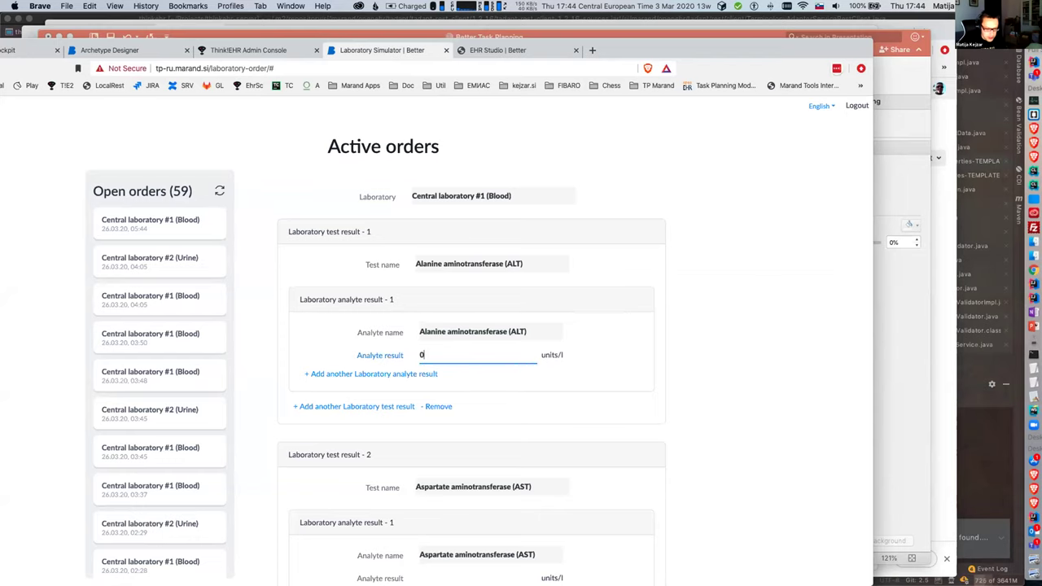
text(.3)
text(5)
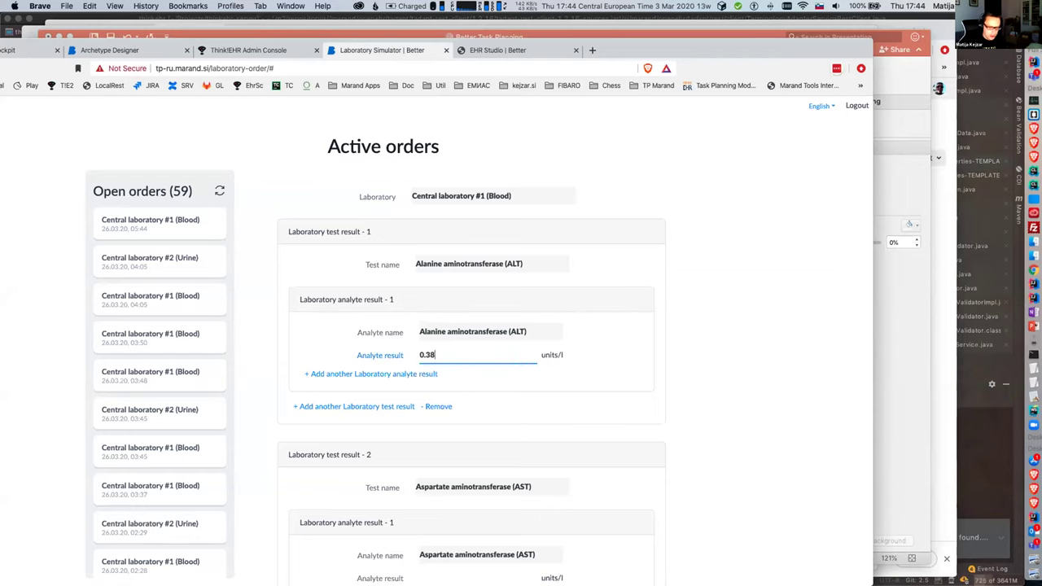
- Enter 0.39 units/l as the Aspartate aminotransferase (AST) result and 12 mkmol/l as the Bilirubin result, and save the blood order results
scroll(456, 388, down, 3)
click(456, 388)
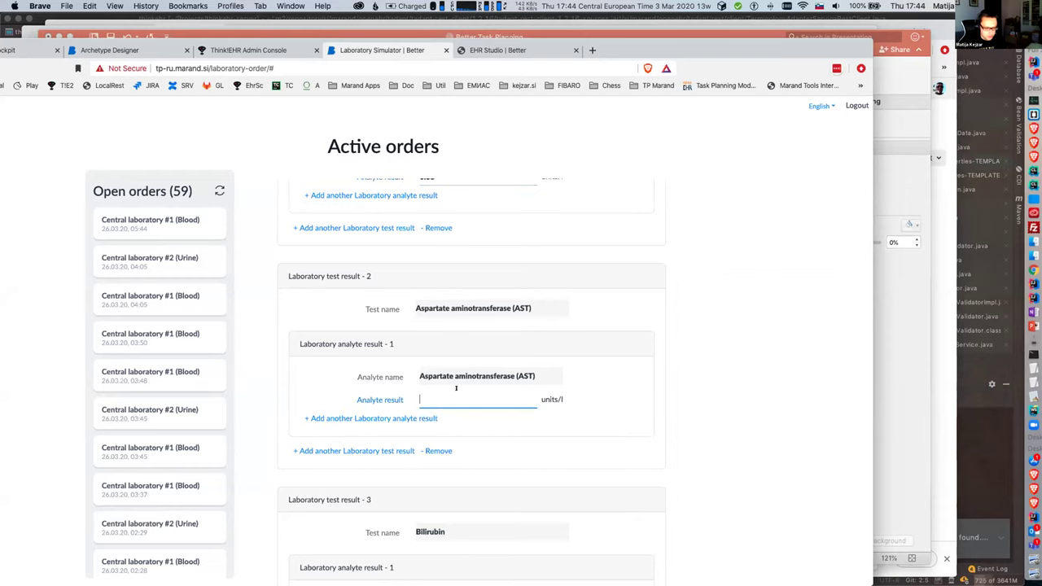
text(0.39)
scroll(480, 439, down, 3)
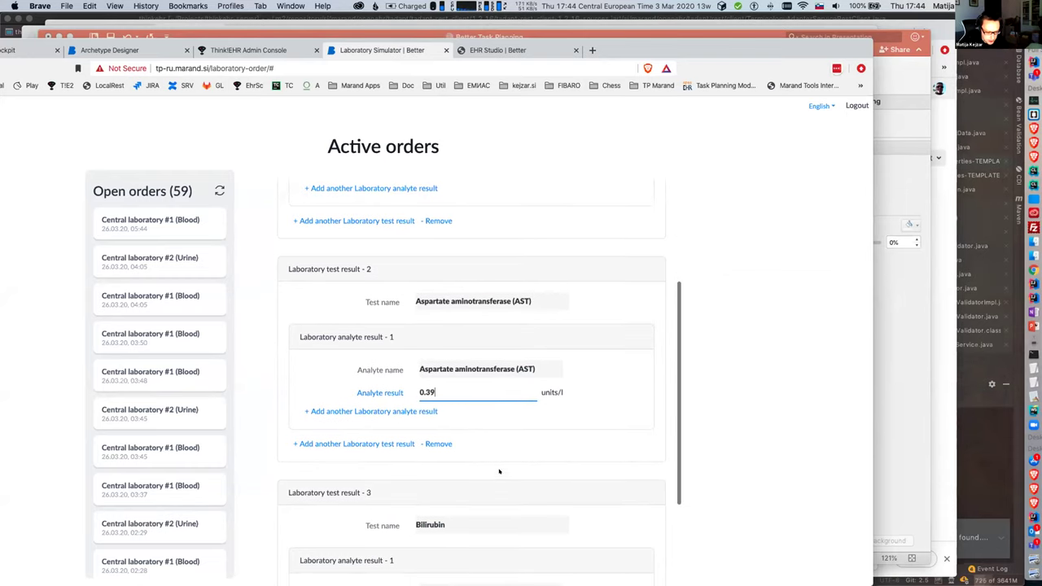
click(446, 526)
text(12)
scroll(479, 491, down, 2)
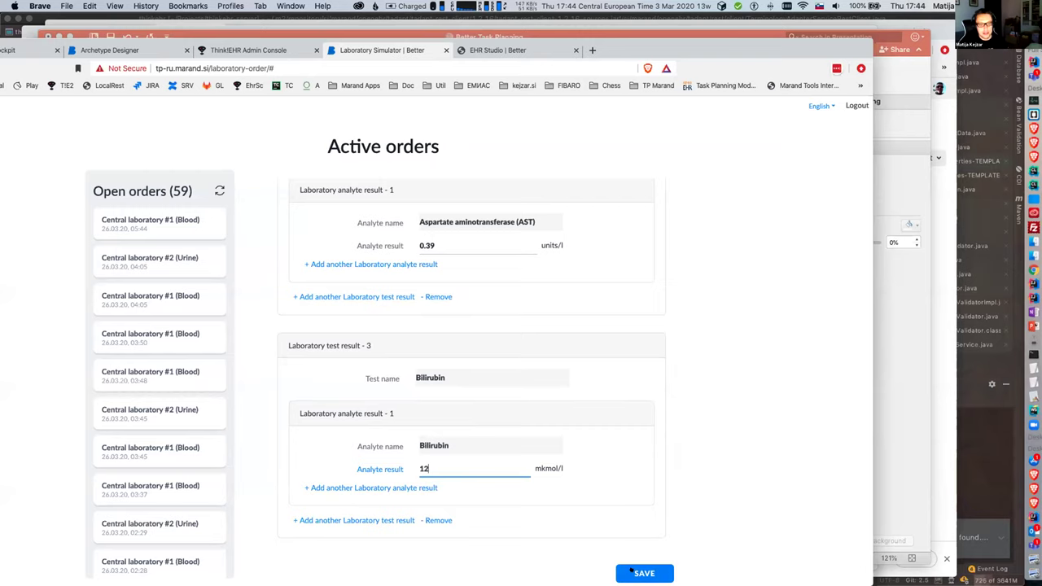
click(632, 572)
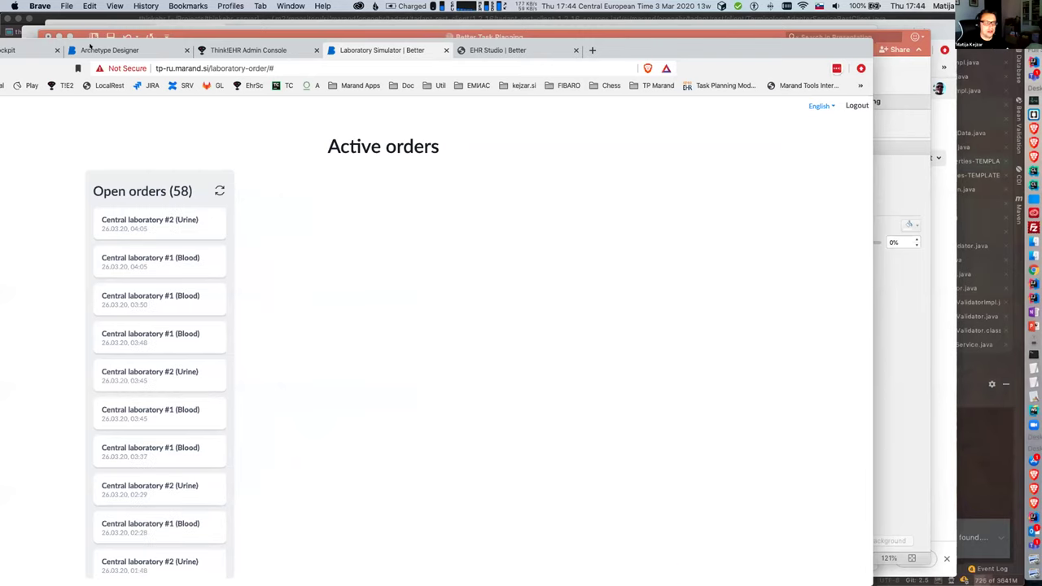
- Switch back to the hypertension task plan, open the Order urine test form, and submit its General urine analysis laboratory order
click(27, 49)
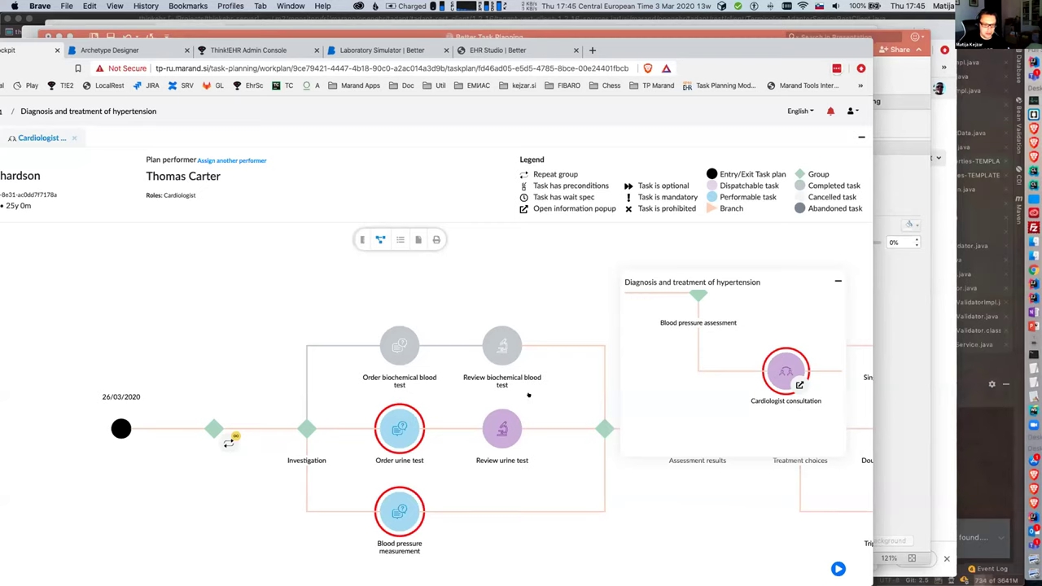
click(403, 423)
click(584, 396)
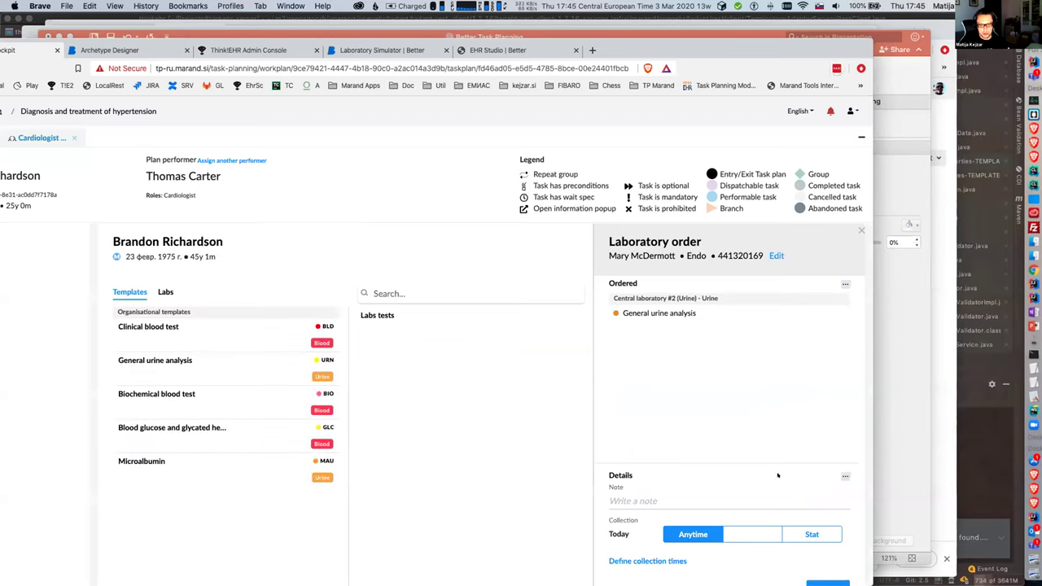
click(821, 580)
click(620, 539)
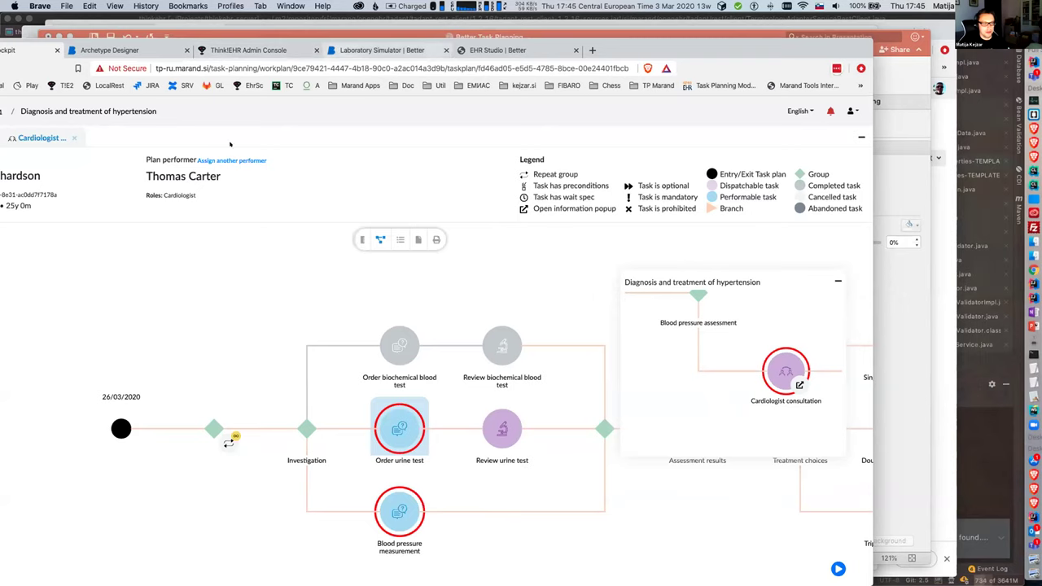
- Switch to the Laboratory Simulator and open the newest Central laboratory #2 (Urine) order
click(382, 50)
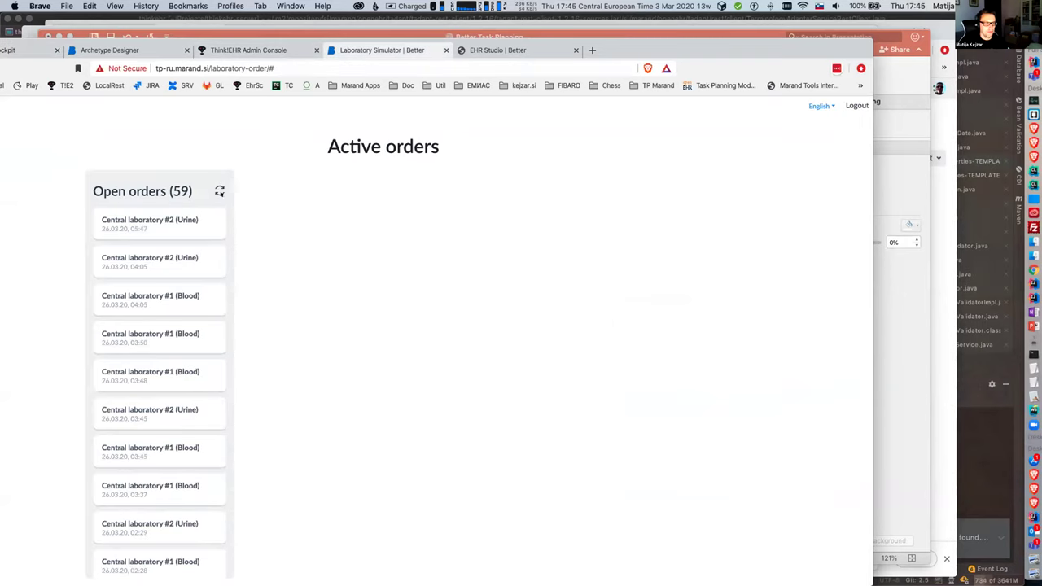
click(134, 220)
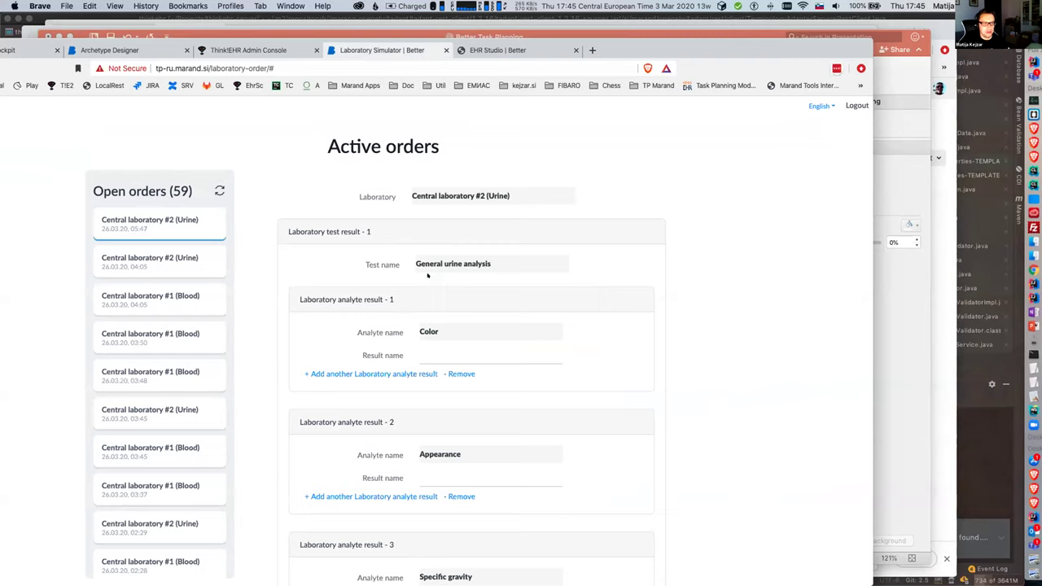
scroll(540, 284, down, 6)
scroll(500, 293, up, 4)
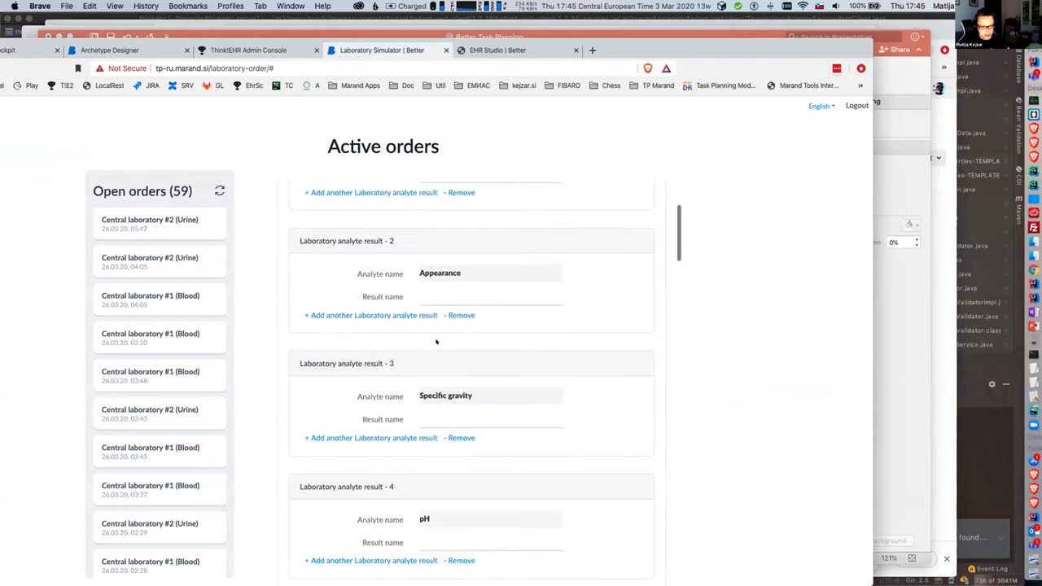
- Enter yellow as the Appearance result and clear as the Specific gravity result, and save the urine order results
click(435, 294)
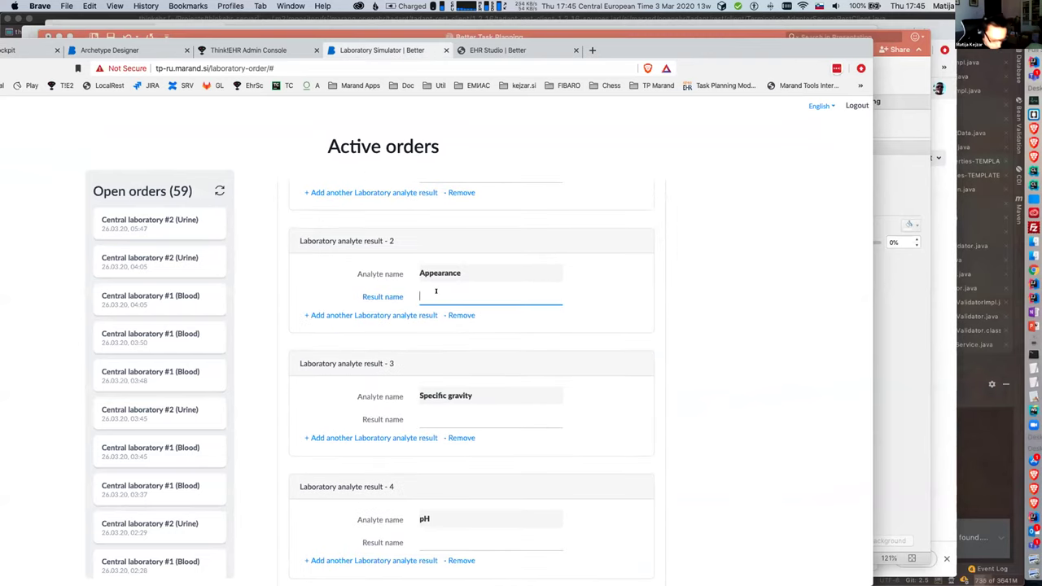
text(yellow)
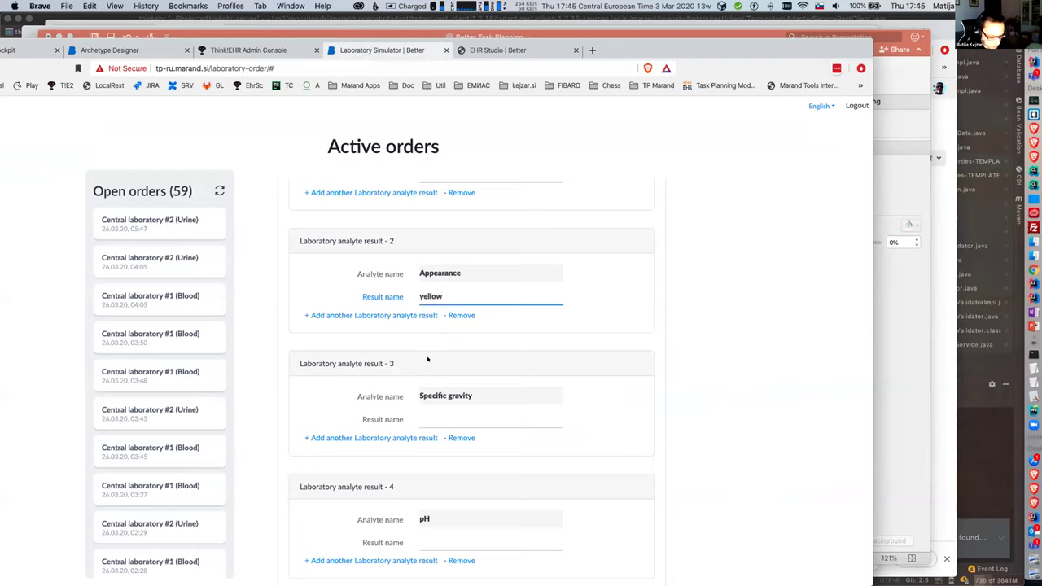
click(436, 413)
text(clear)
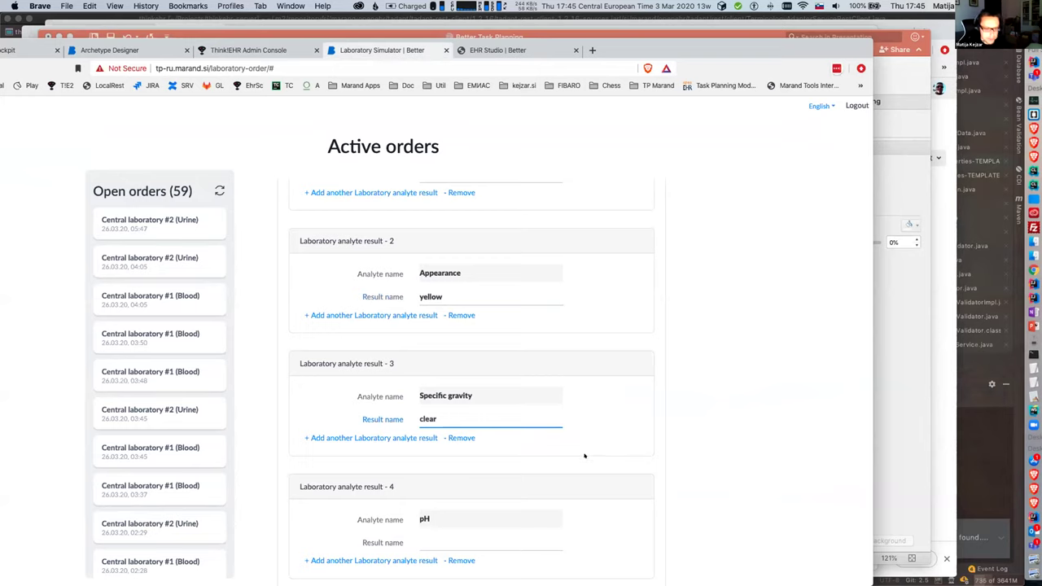
scroll(584, 456, down, 20)
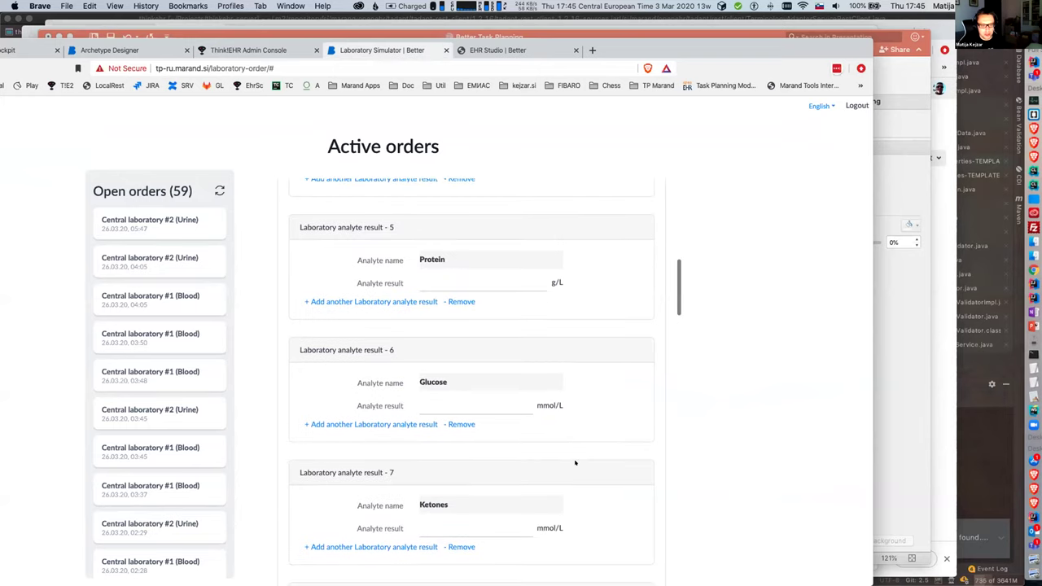
click(634, 572)
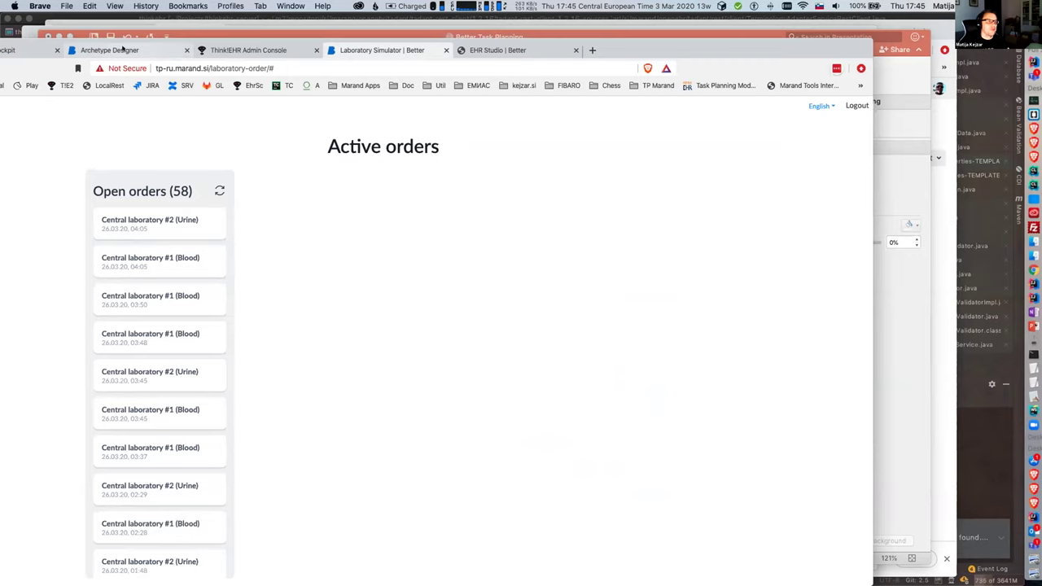
- Return to the task plan and save the Blood pressure measurement form with systolic 140 and diastolic 92 mm[Hg]
click(28, 50)
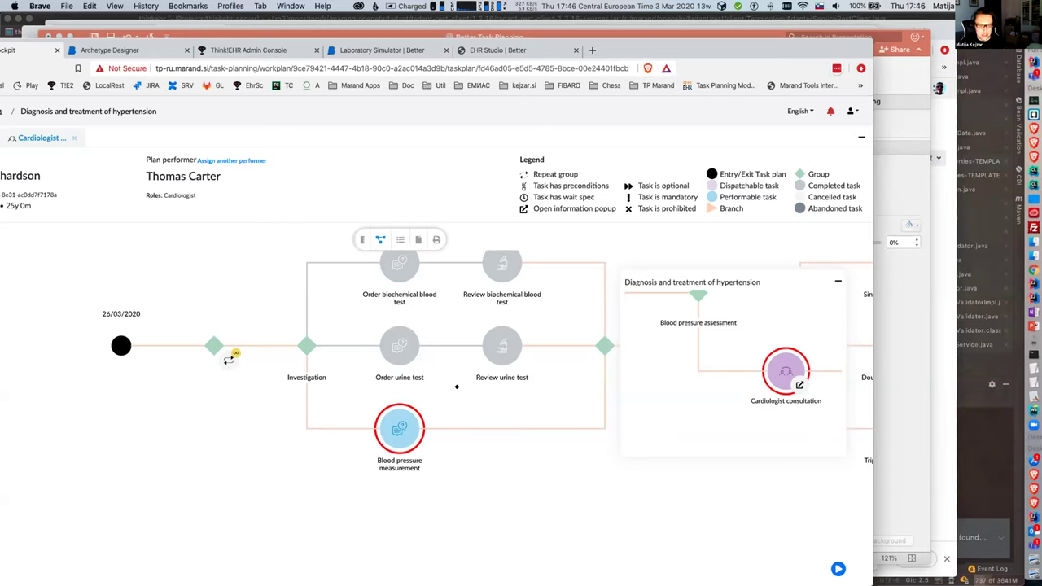
click(402, 426)
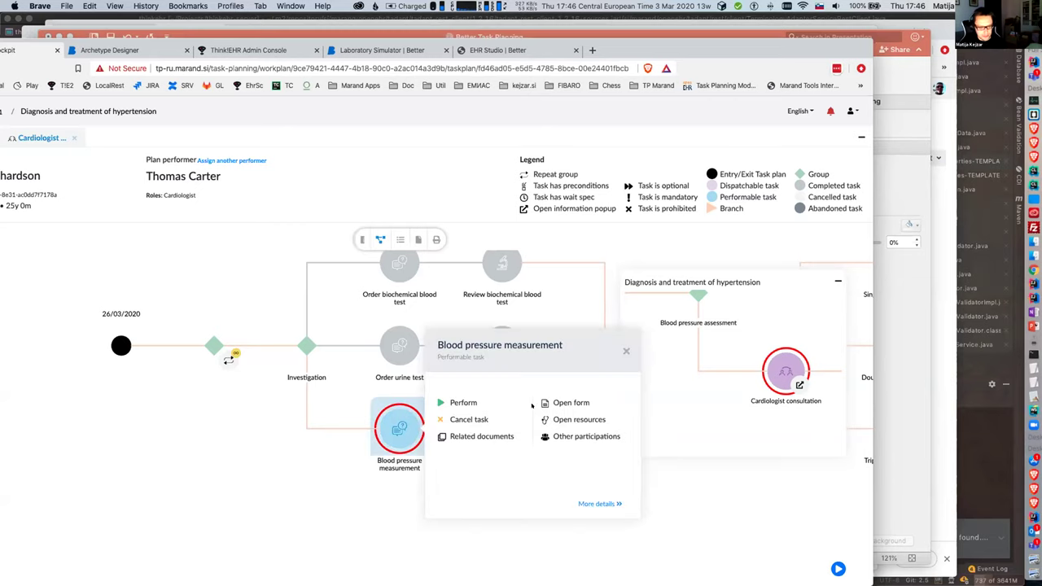
click(577, 402)
click(645, 305)
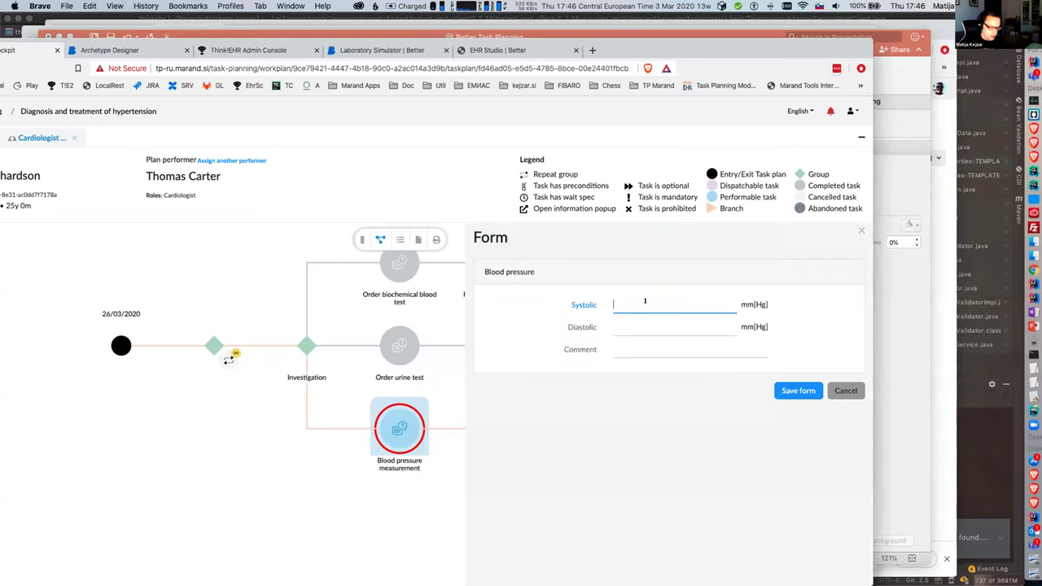
text(1)
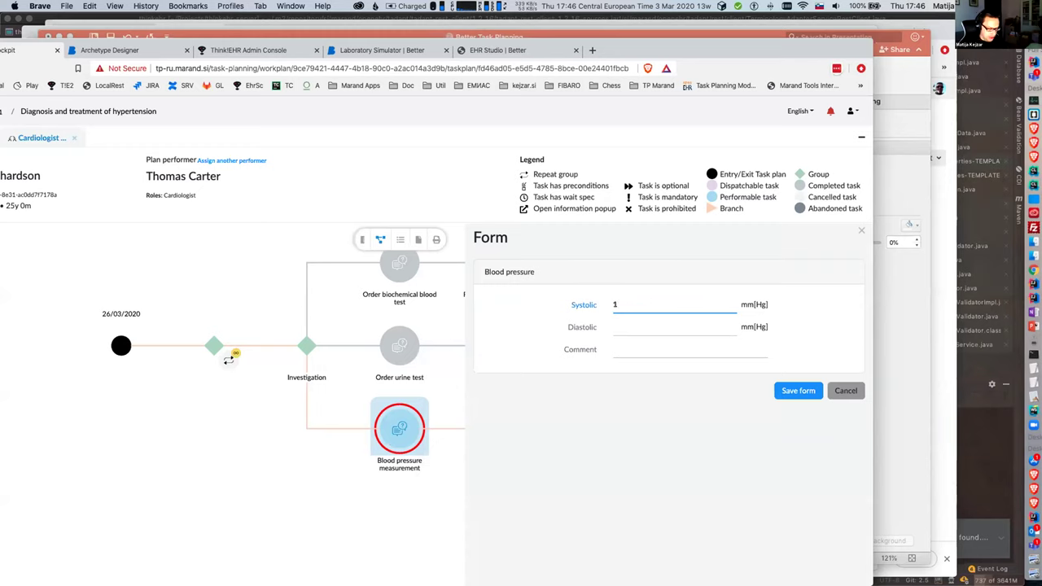
text(40)
click(655, 325)
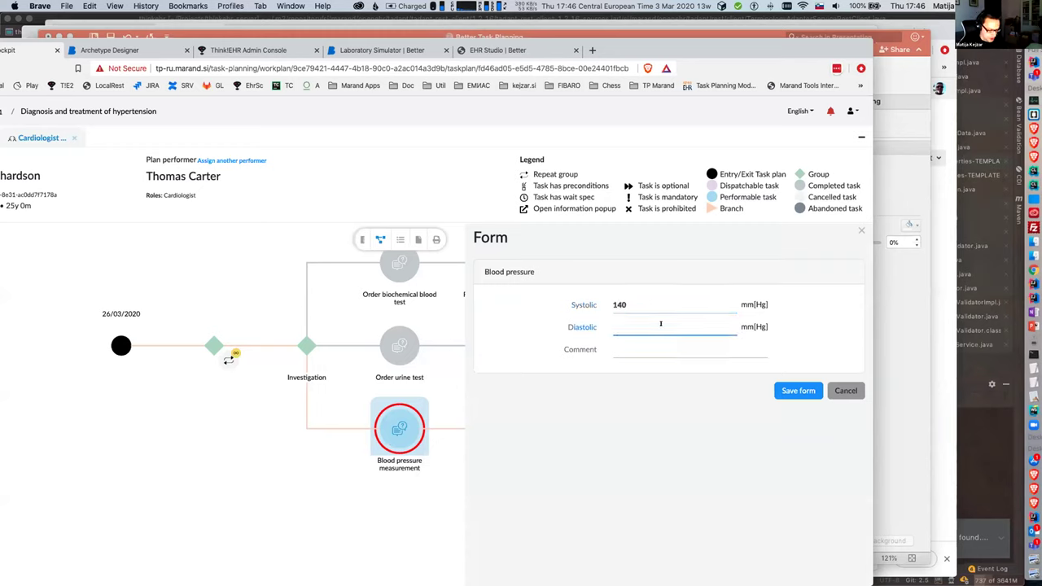
text(92)
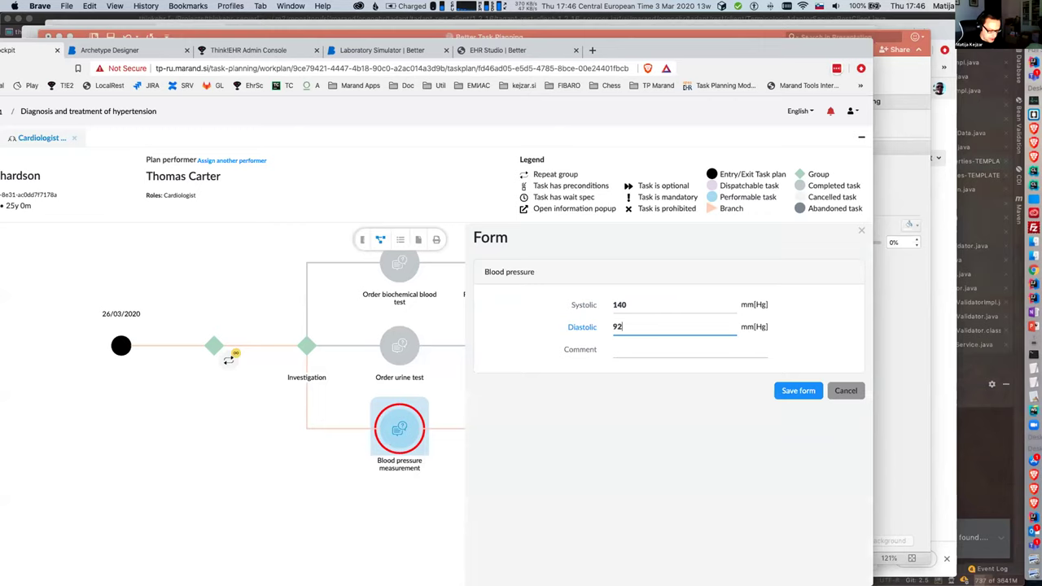
click(797, 391)
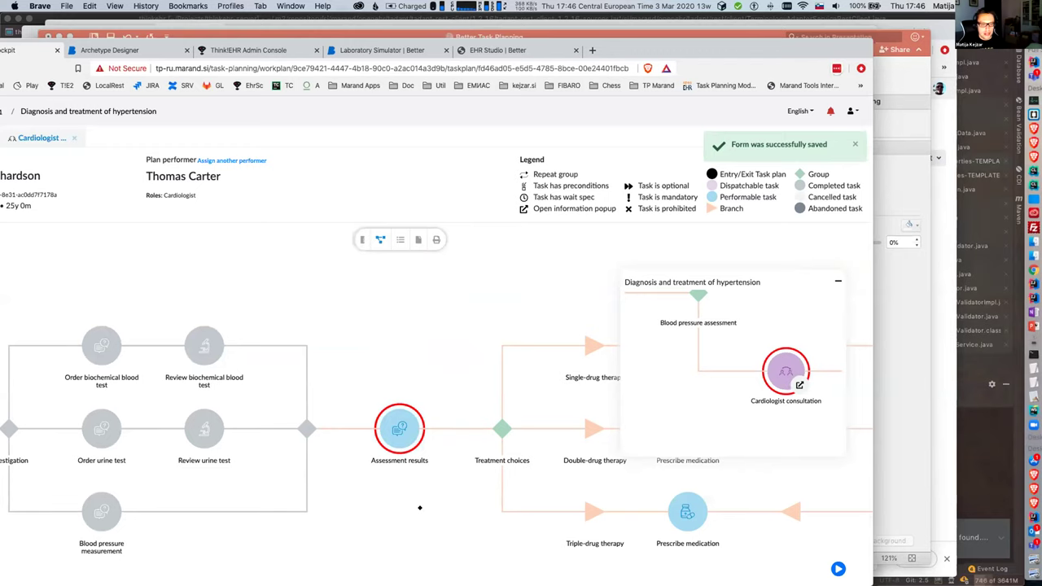
- Review the Blood pressure — hypertension dataset of the Assessment results task, and close it
scroll(420, 507, down, 2)
scroll(432, 491, down, 3)
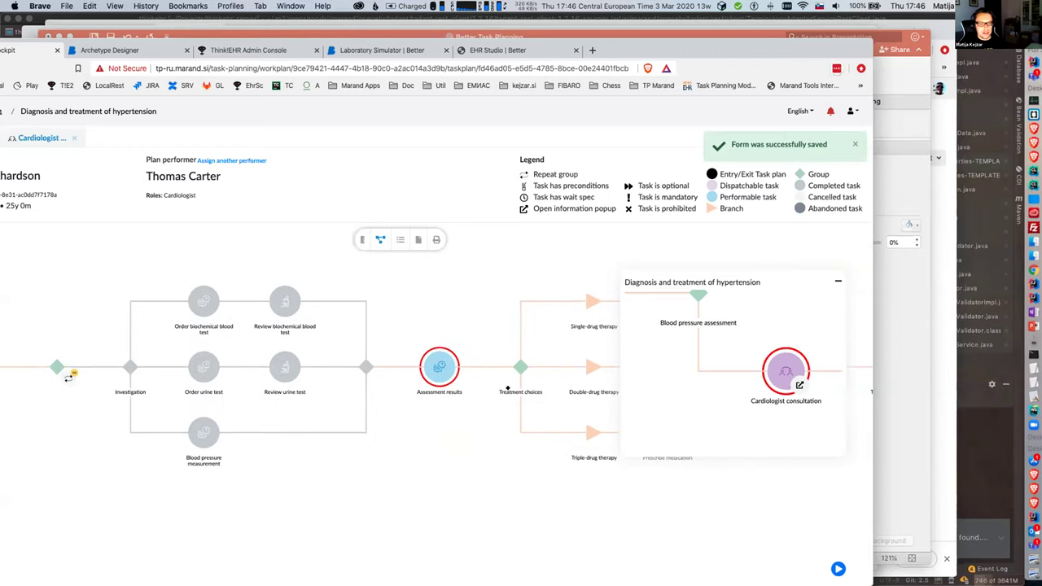
click(439, 364)
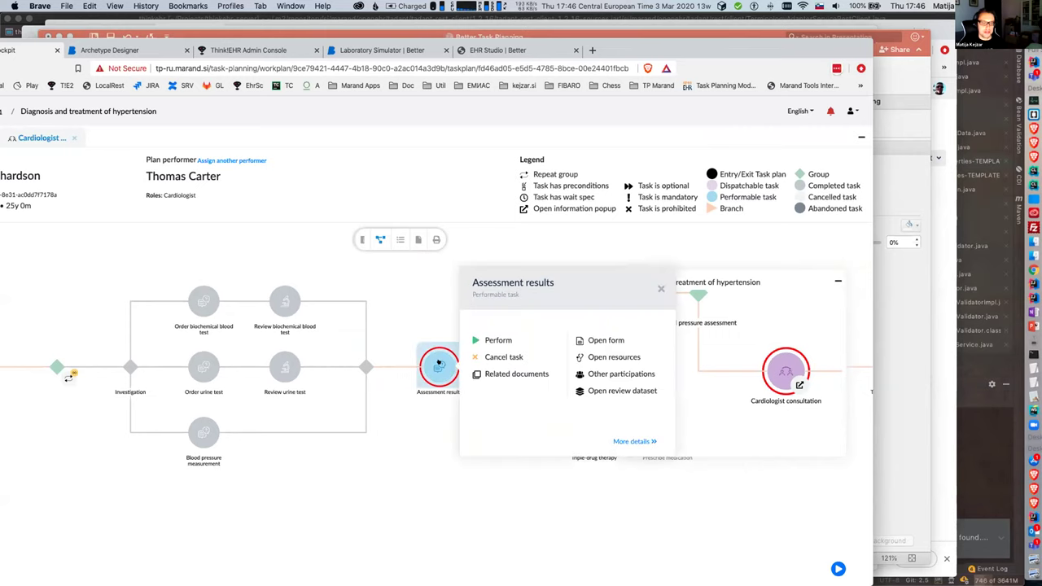
click(619, 391)
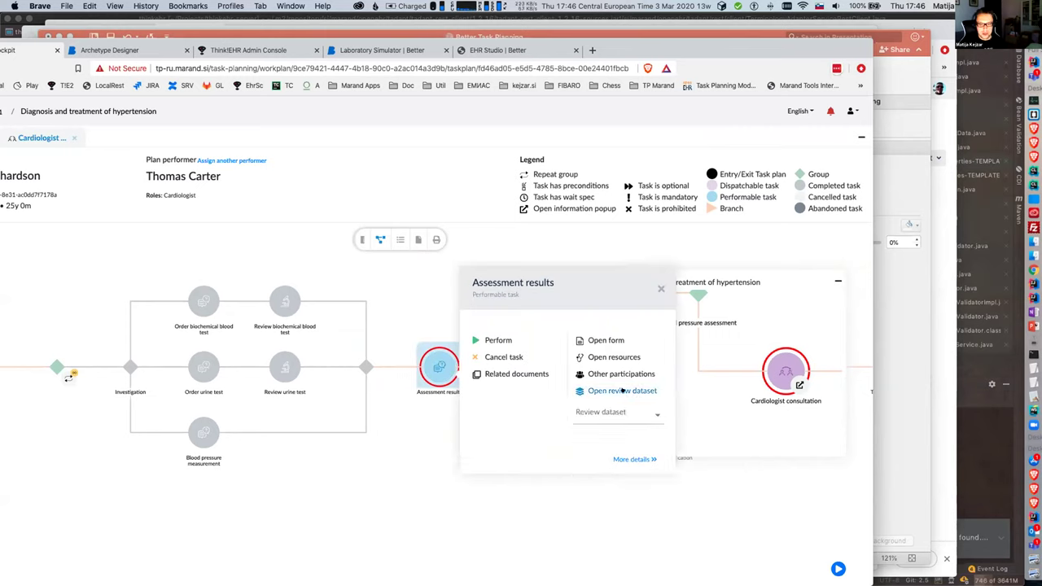
click(640, 414)
click(640, 425)
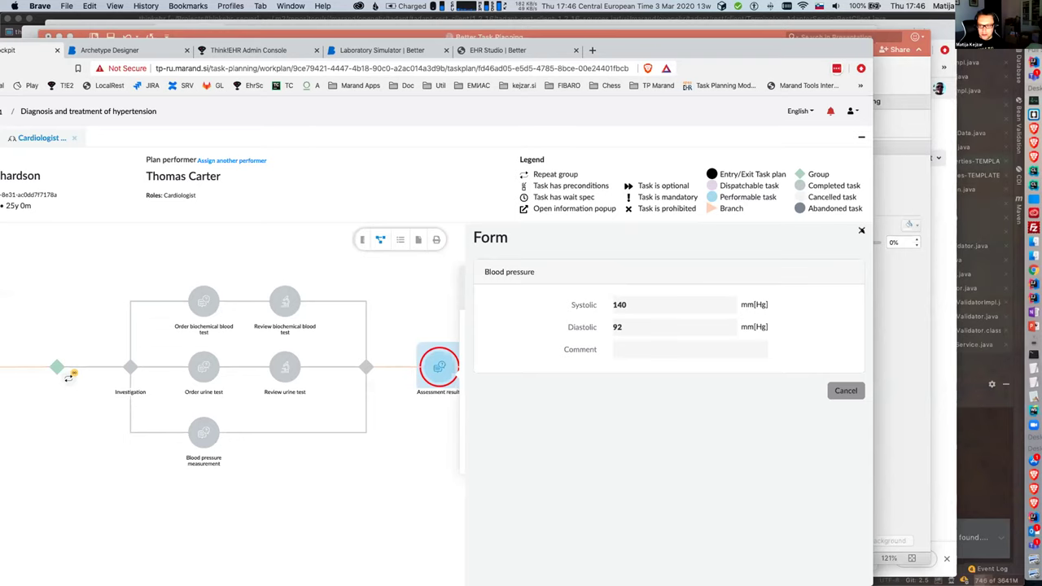
click(862, 231)
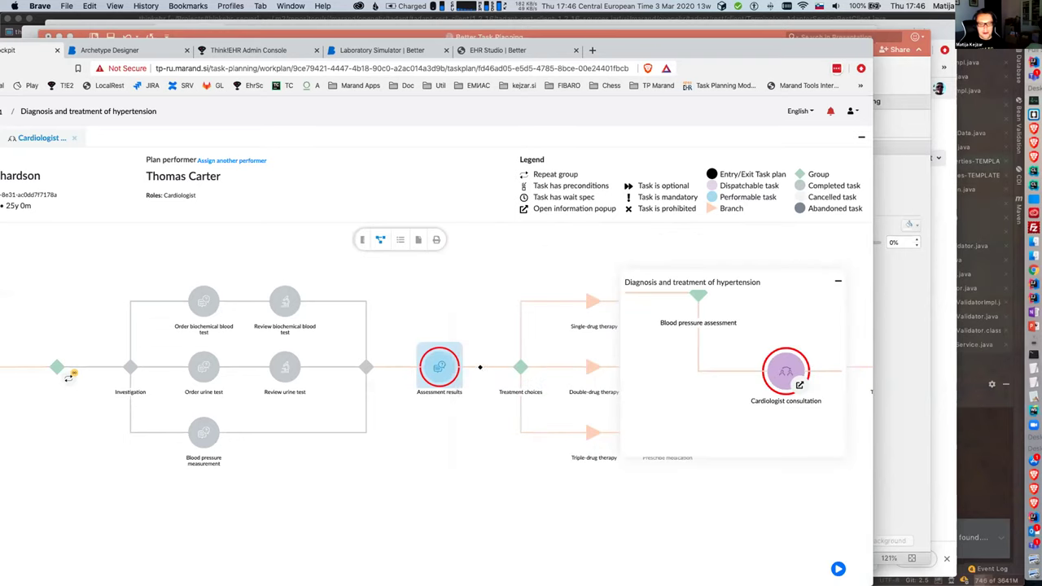
- Open the Clinical laboratory tests review dataset of Assessment results, examine the newest urine and blood results, and close it
click(439, 364)
click(621, 412)
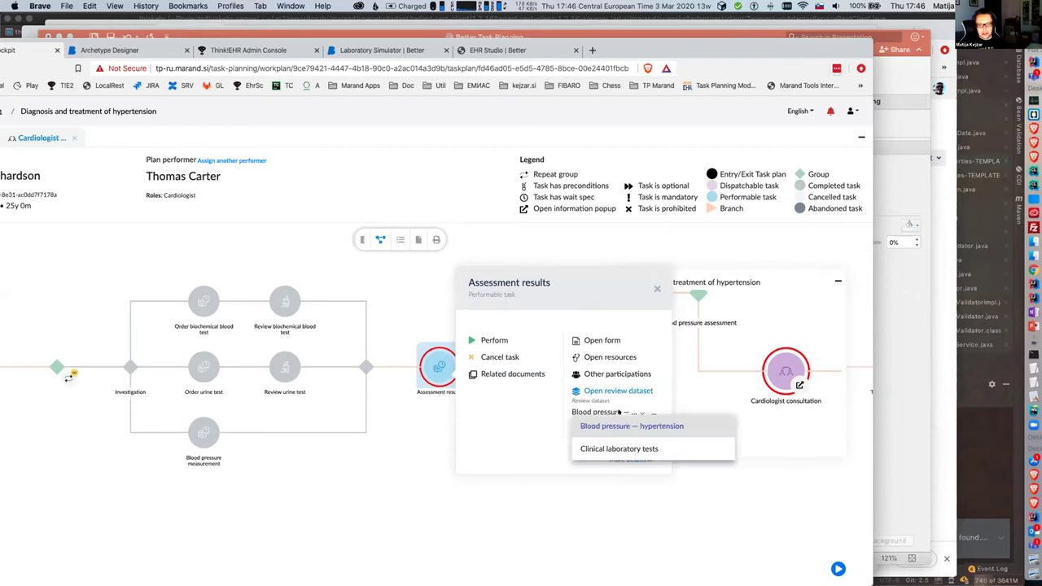
click(621, 447)
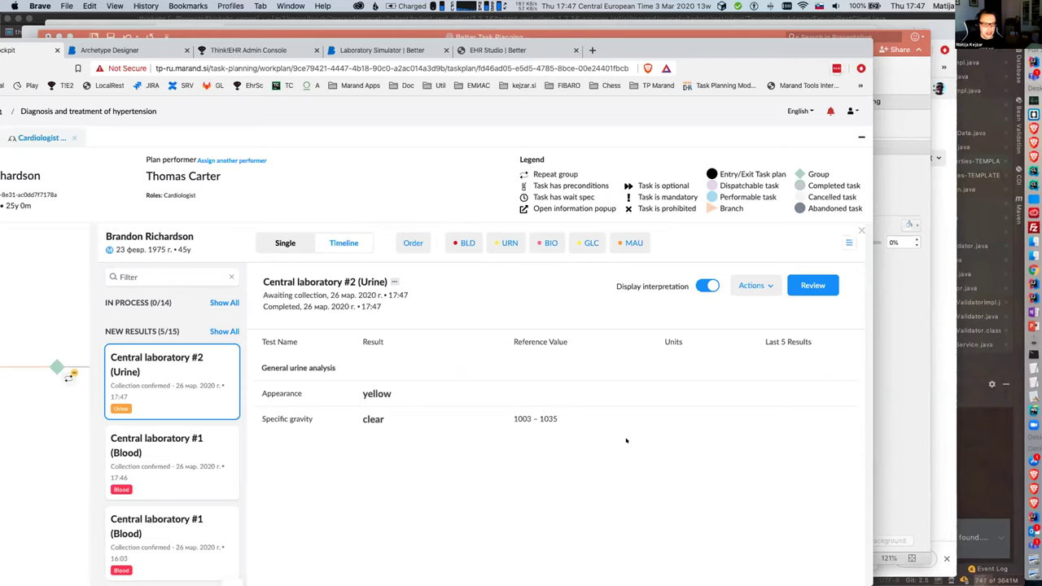
click(208, 441)
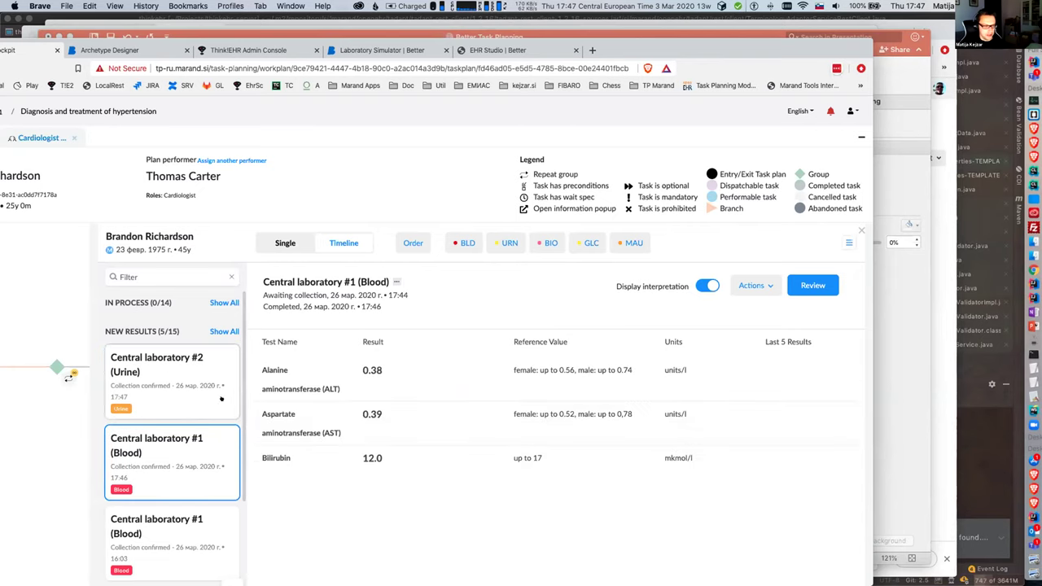
click(189, 377)
click(190, 444)
click(178, 394)
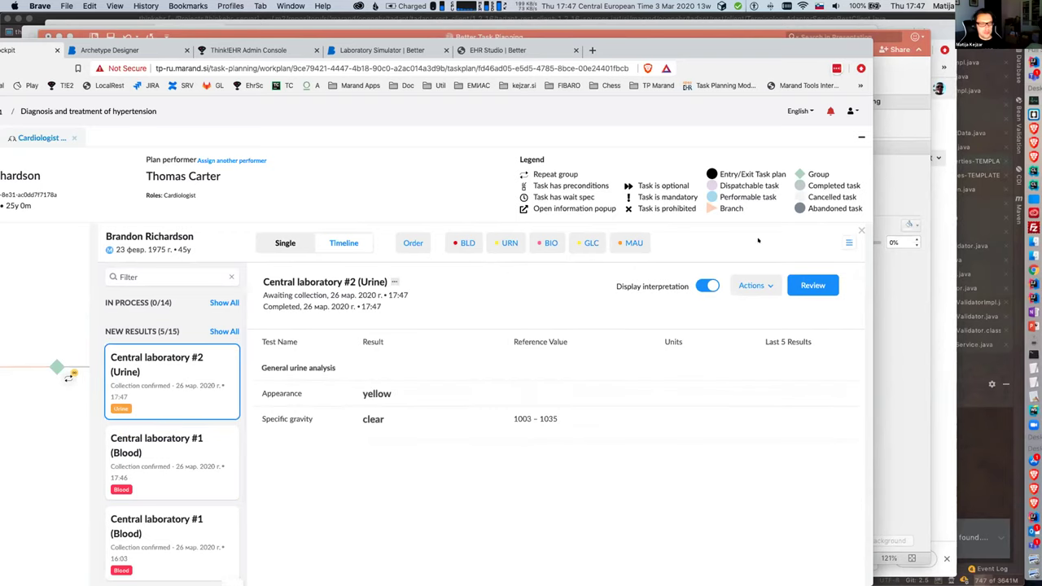
click(861, 230)
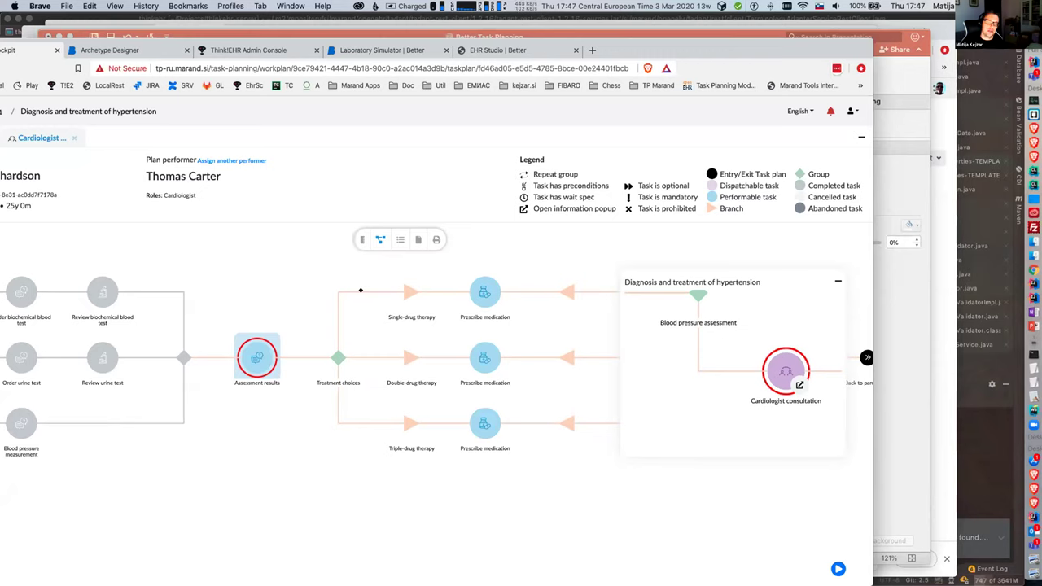
- Open the Assessment results form and set the hypertension classification to First-rate hypertension
click(257, 359)
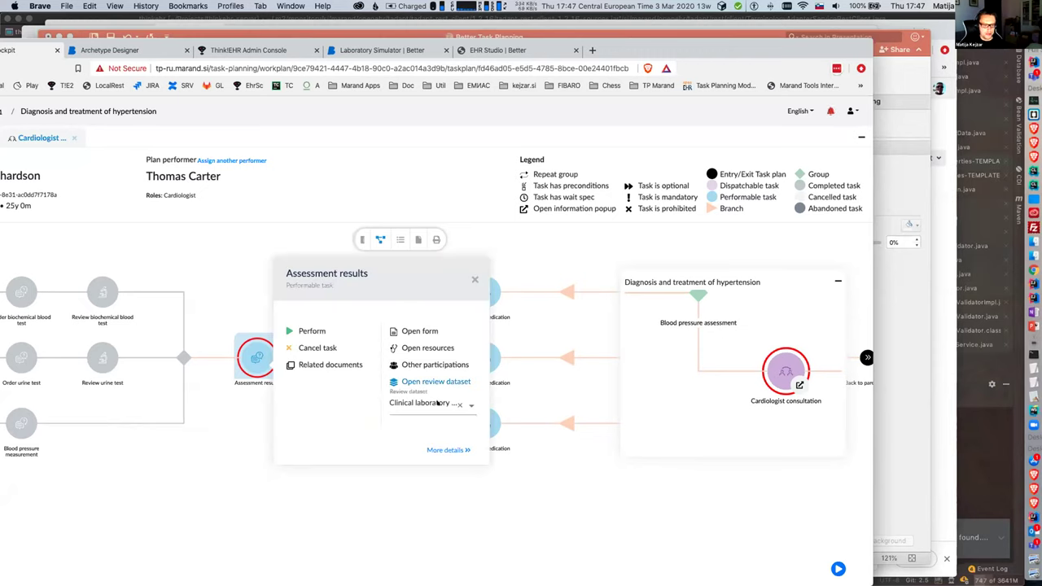
click(415, 329)
click(655, 302)
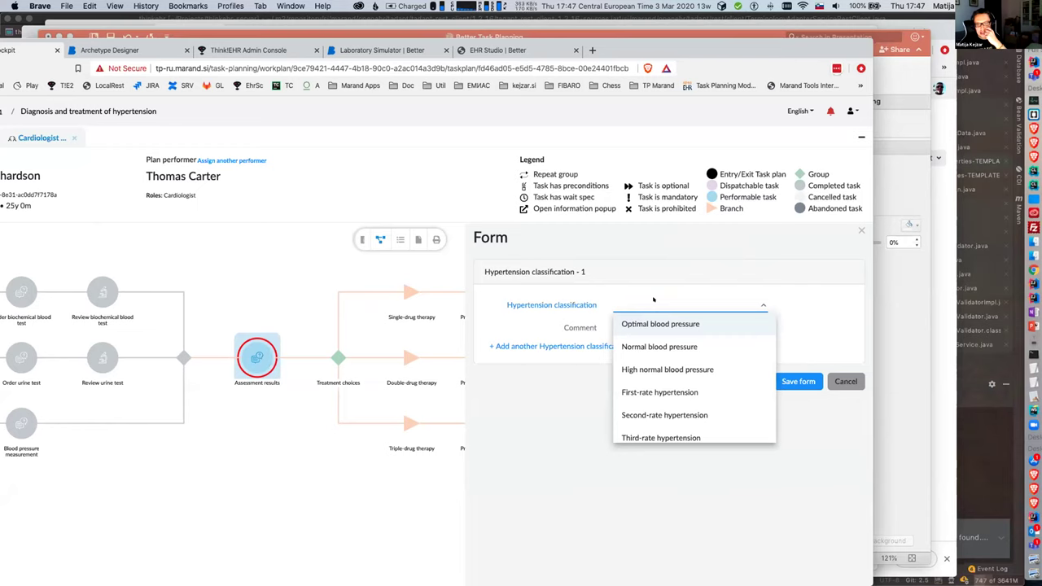
click(666, 393)
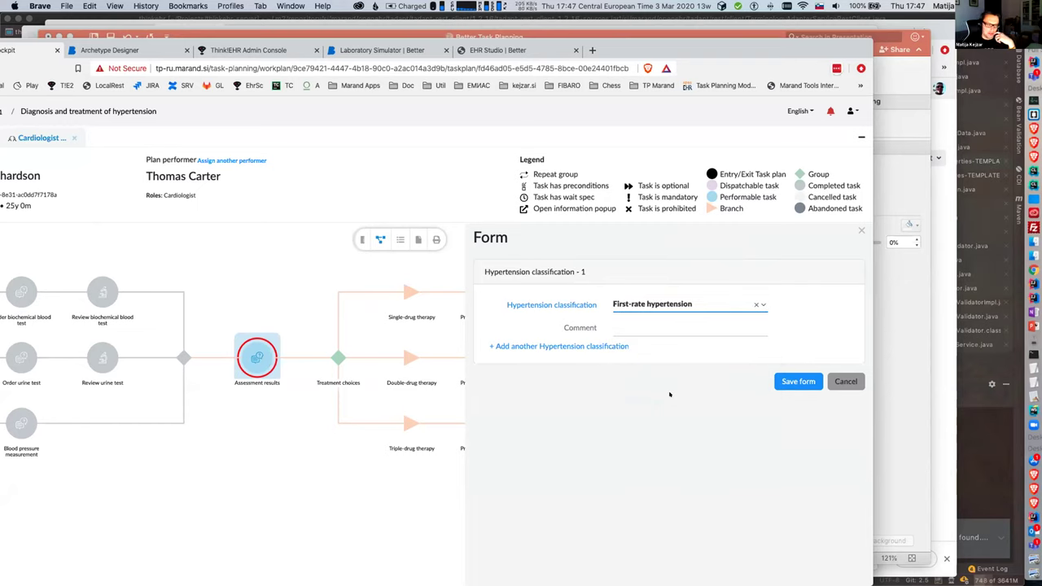
- Save the hypertension classification form and perform the Assessment results task
click(779, 381)
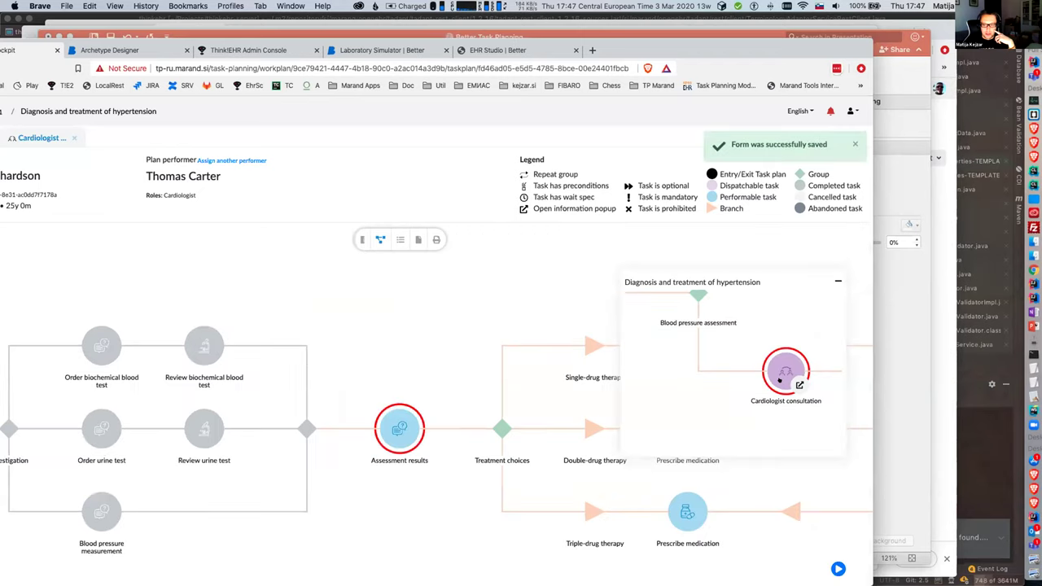
click(402, 431)
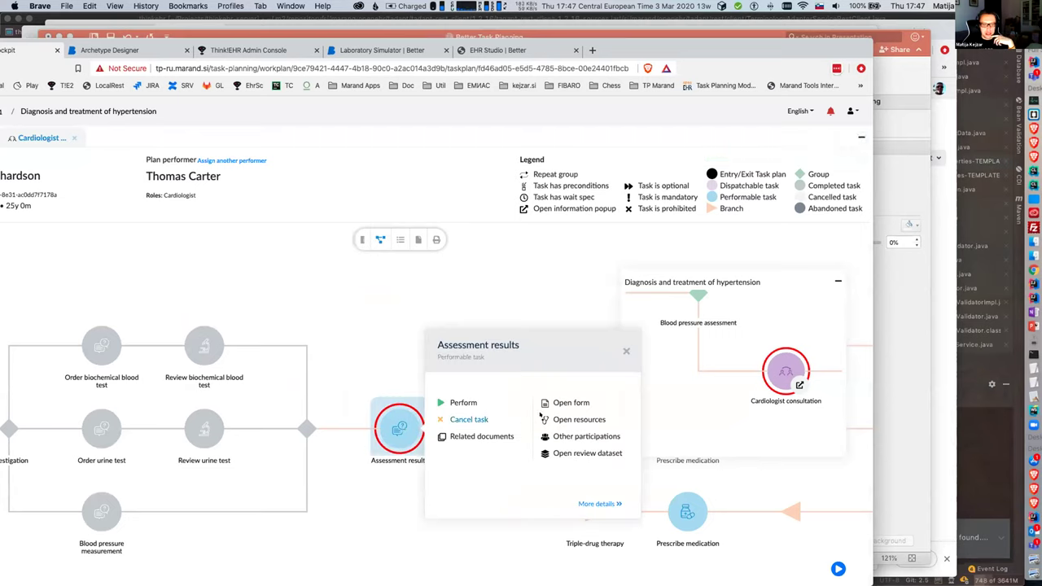
click(464, 401)
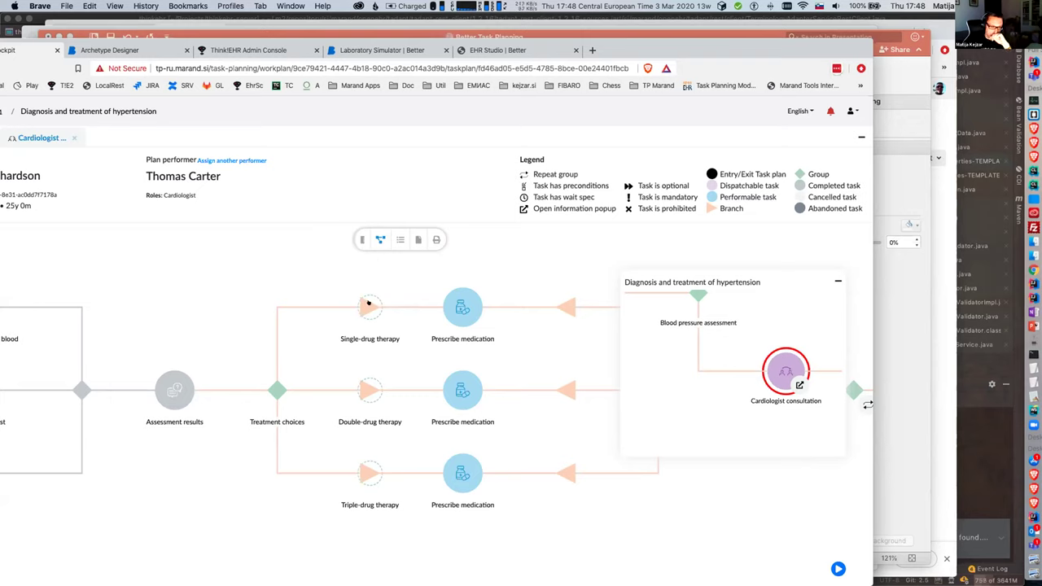
- Choose the Single-drug therapy branch and save its Prescribe medication form with Captopril, oral route, 1 tablet every 12 hours
click(368, 304)
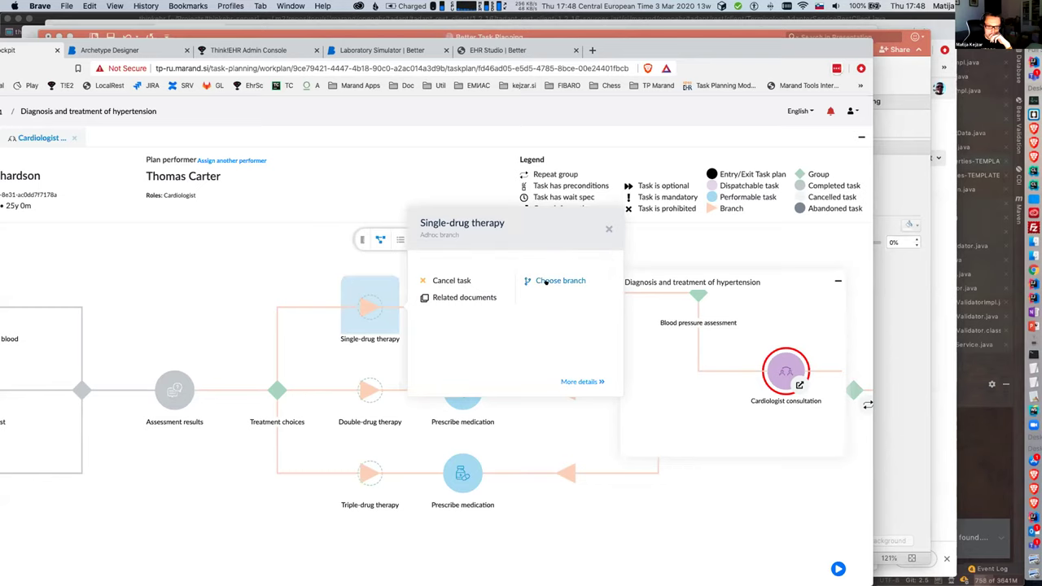
click(546, 281)
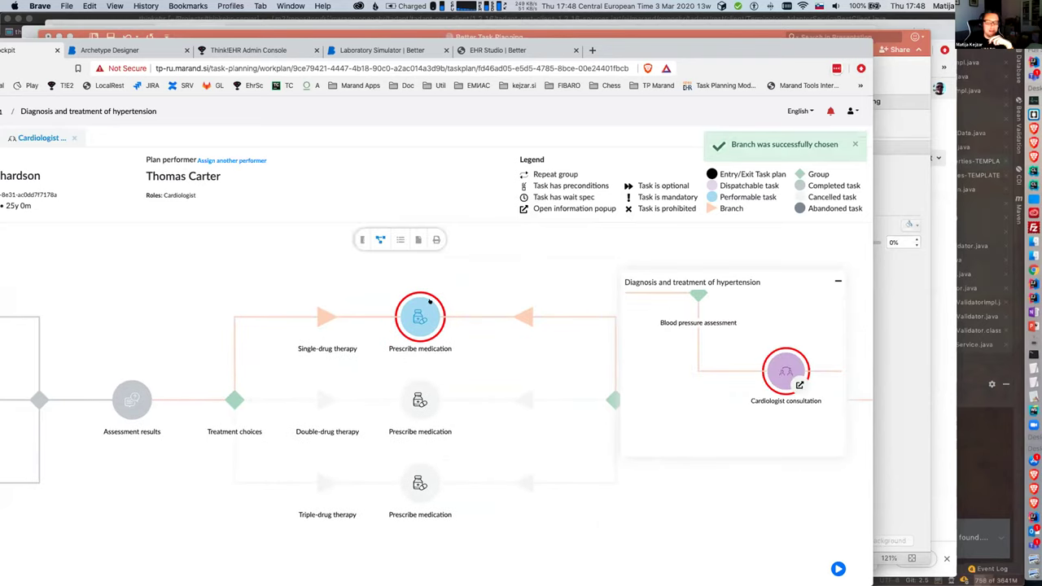
drag(497, 449, 422, 428)
click(312, 313)
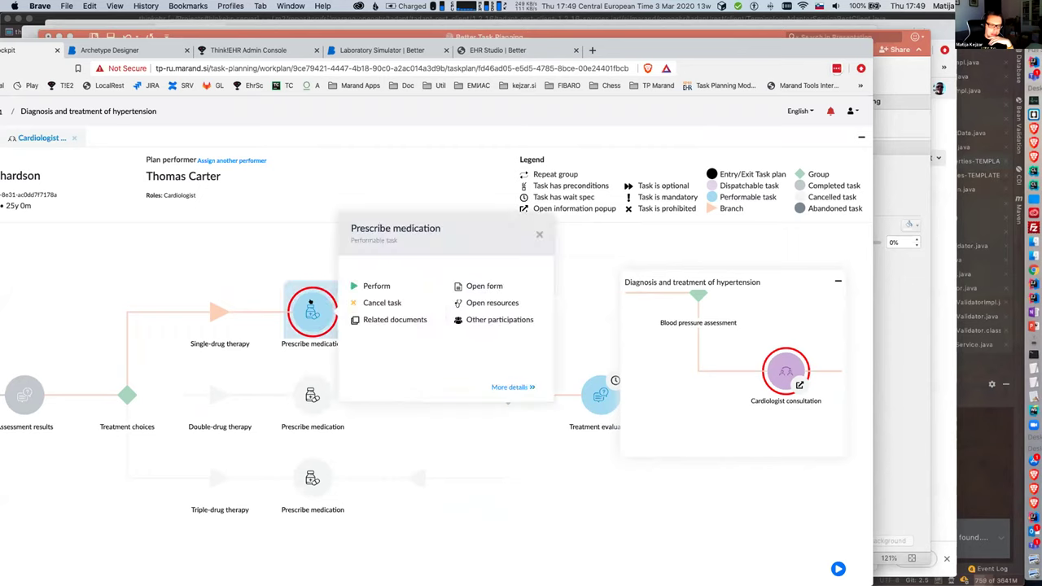
click(481, 286)
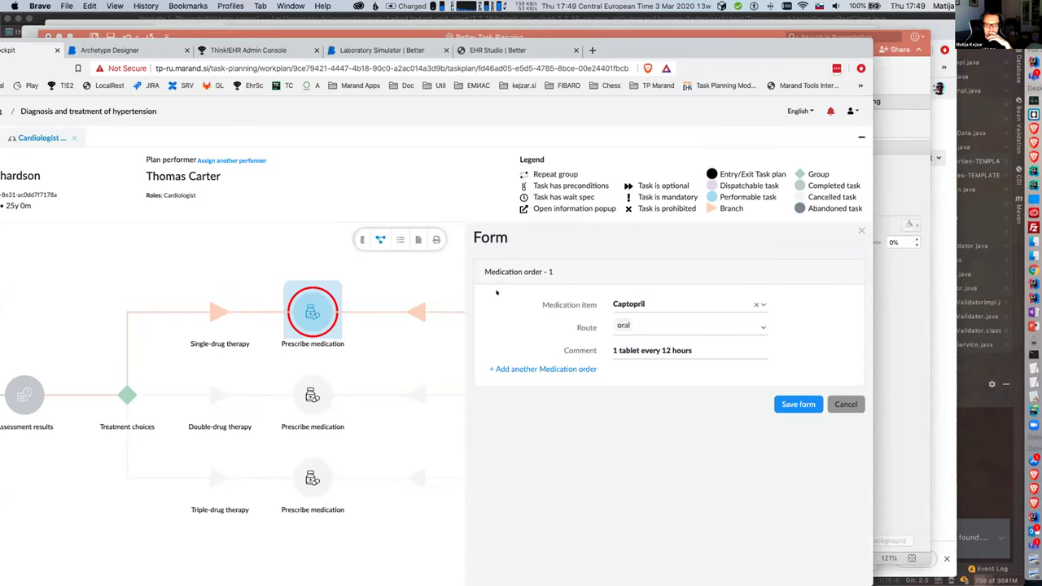
click(798, 405)
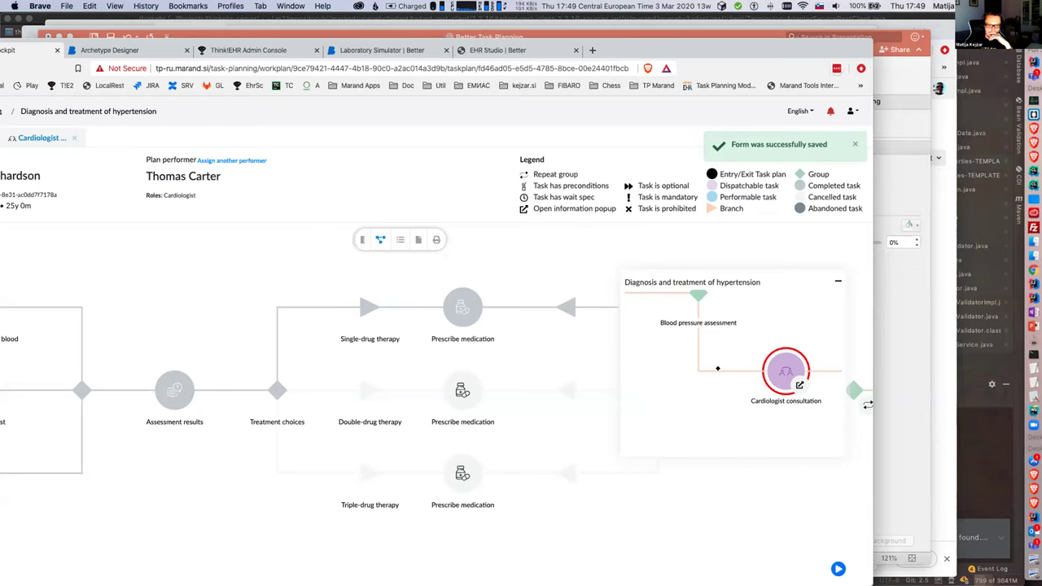
- Find the Treatment evaluation task after the therapy branches, and refresh the work plan once its wait has elapsed
drag(578, 421, 326, 422)
scroll(325, 422, right, 3)
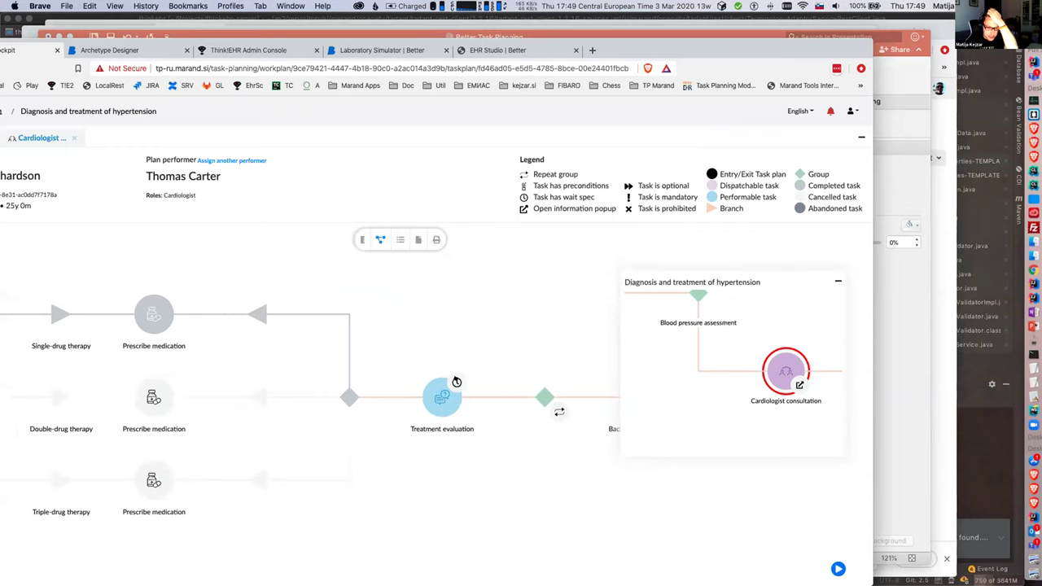
mouse_move(457, 382)
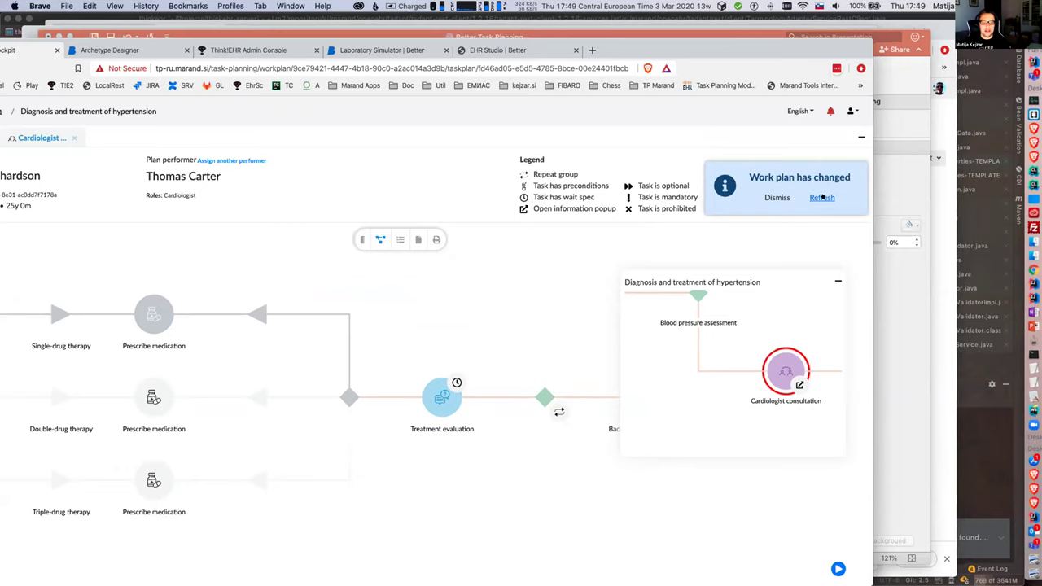
click(822, 197)
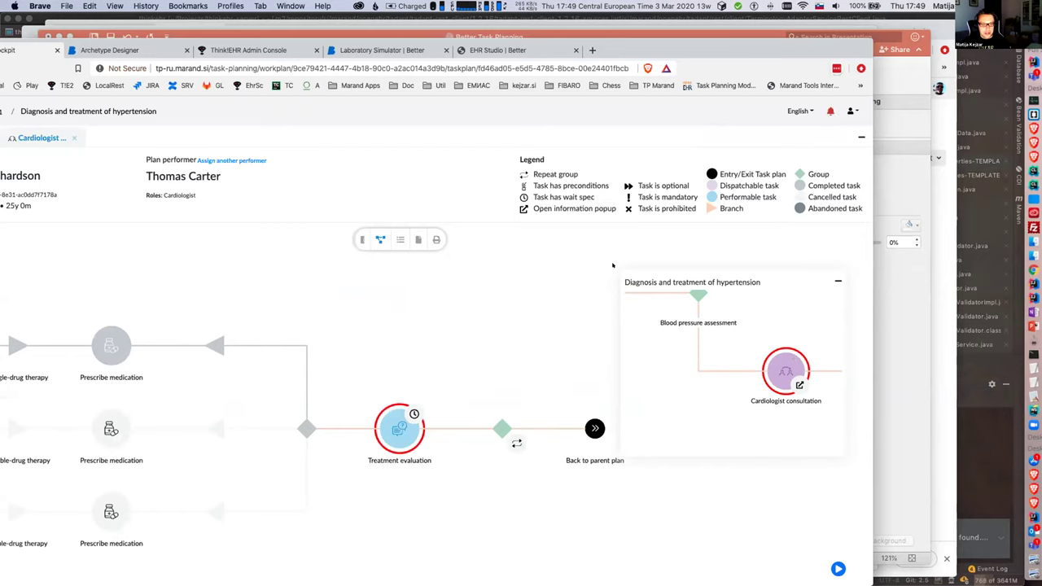
- Save the Treatment evaluation form with systolic 136 and diastolic 91 mm[Hg]
drag(481, 515, 402, 461)
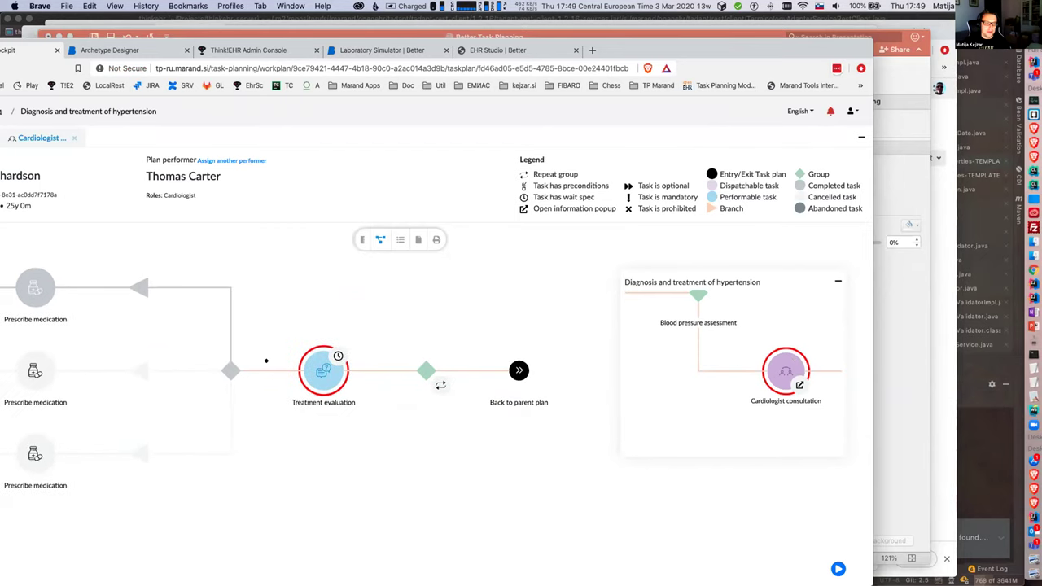
click(311, 372)
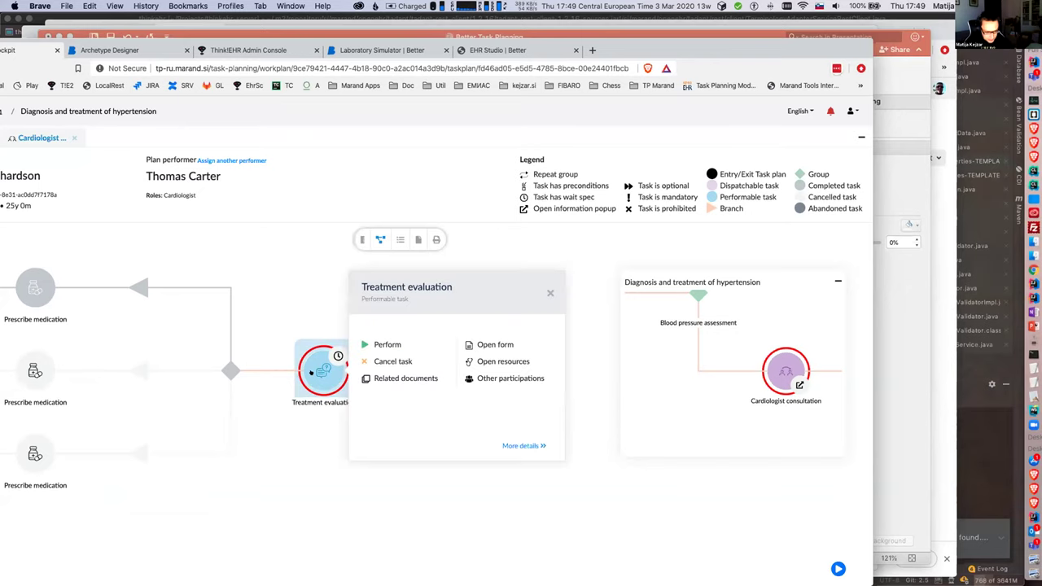
click(481, 344)
click(621, 301)
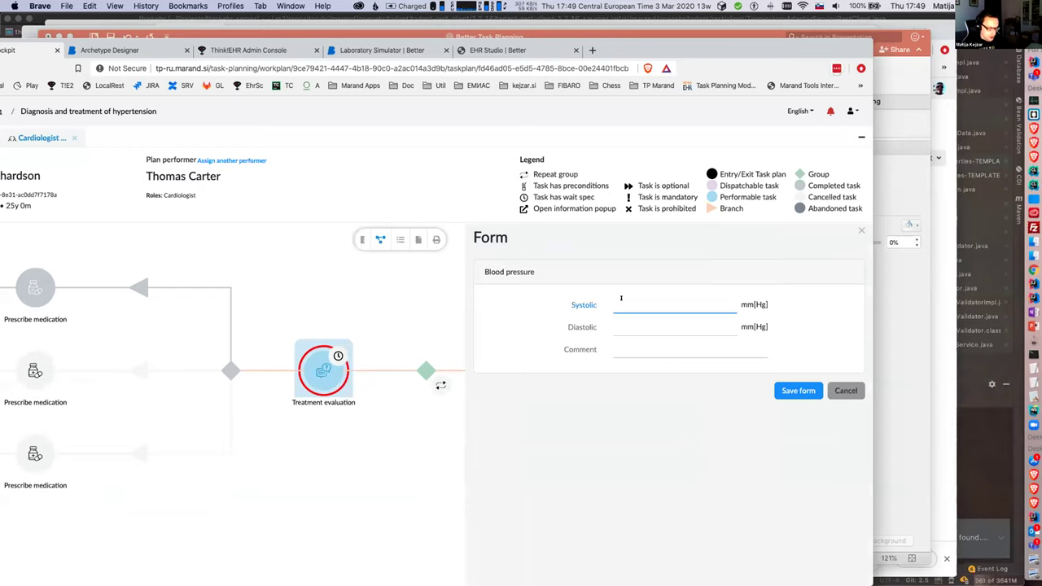
text(136)
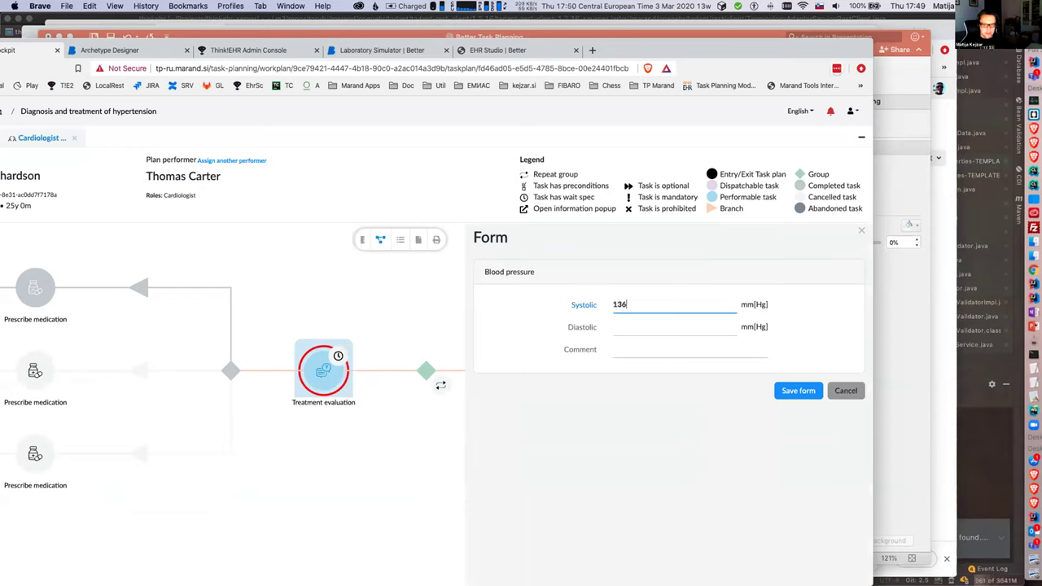
key(Tab)
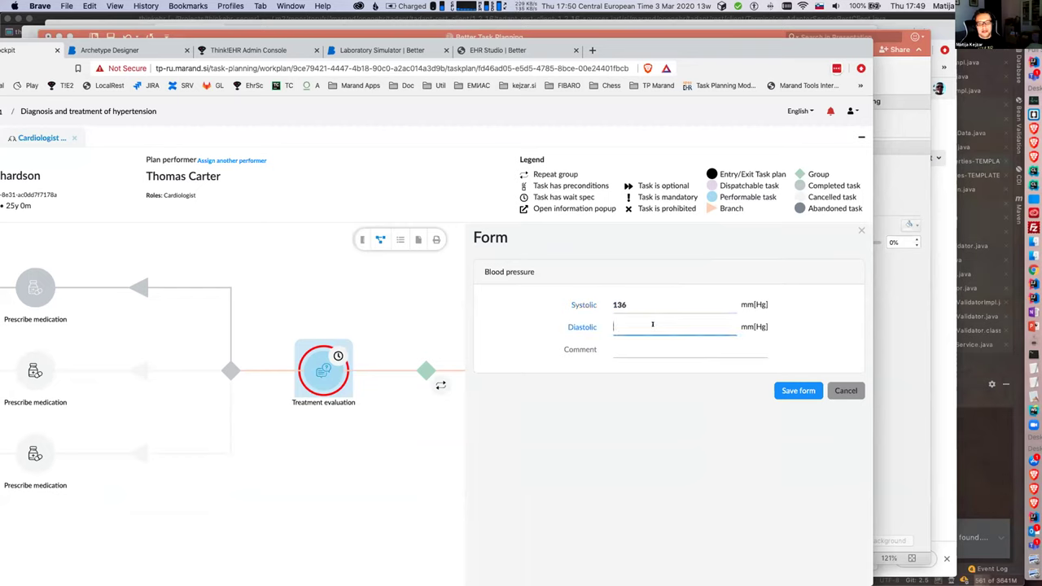
text(9)
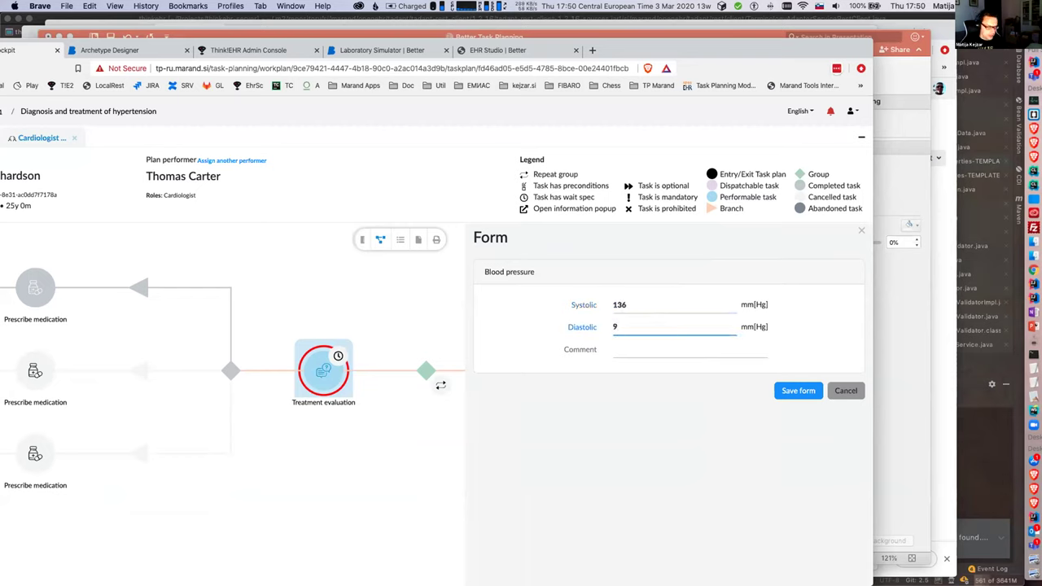
text(1)
click(788, 392)
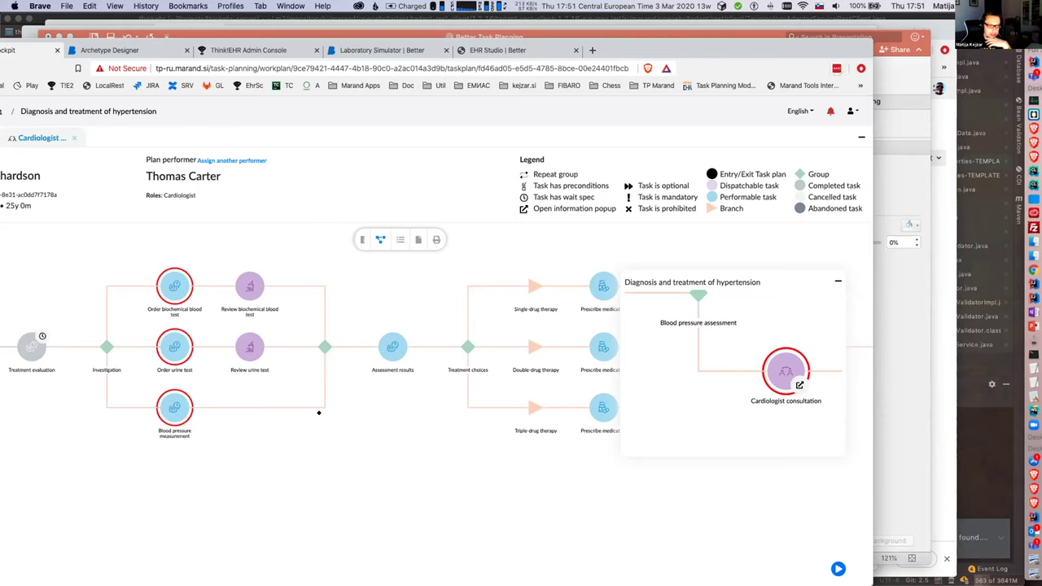
- Open the form of the Order biochemical blood test task in the repeated Investigation group
scroll(393, 457, left, 3)
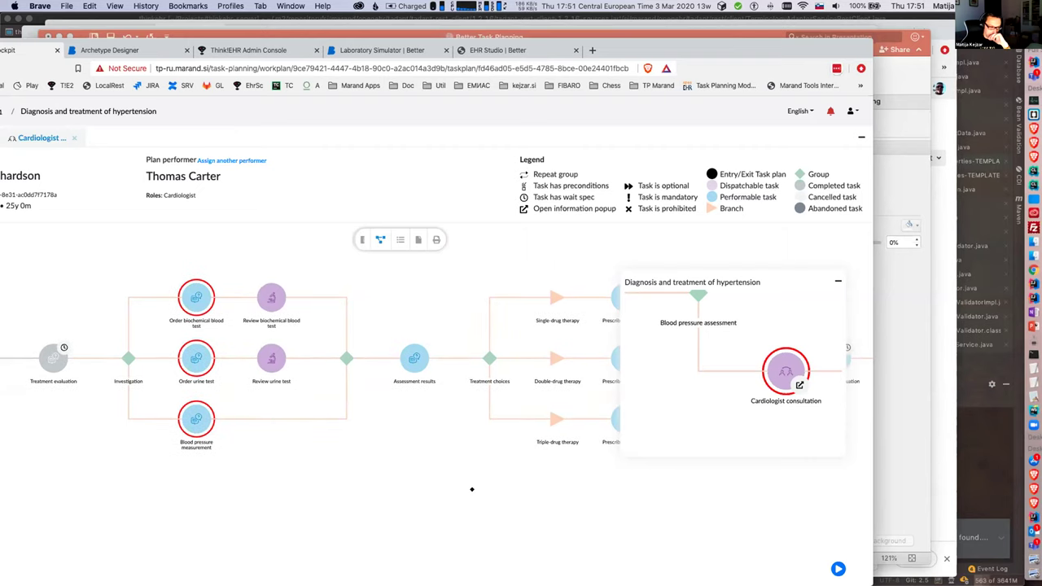
scroll(472, 487, left, 8)
click(373, 311)
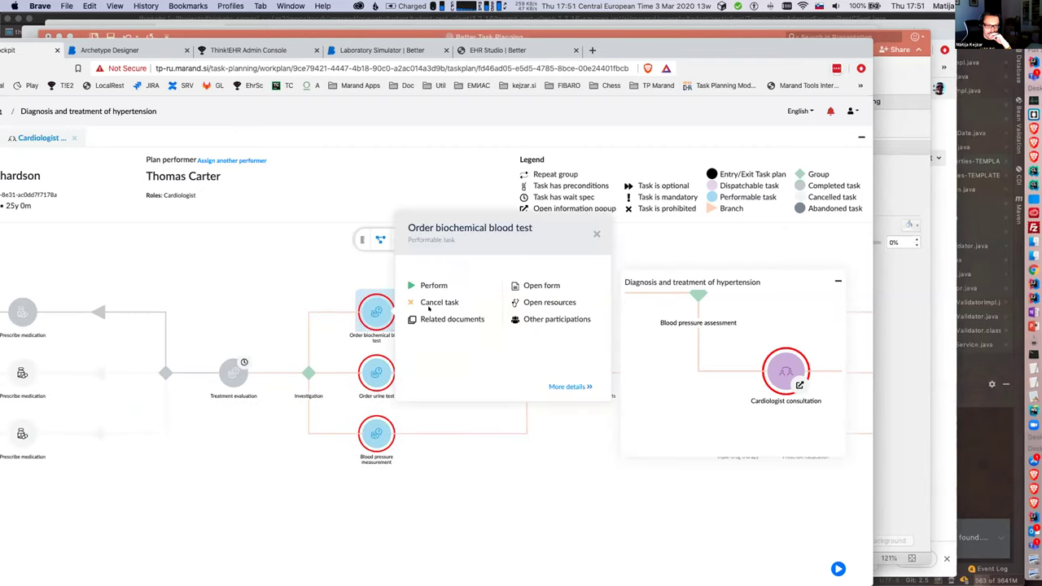
click(533, 278)
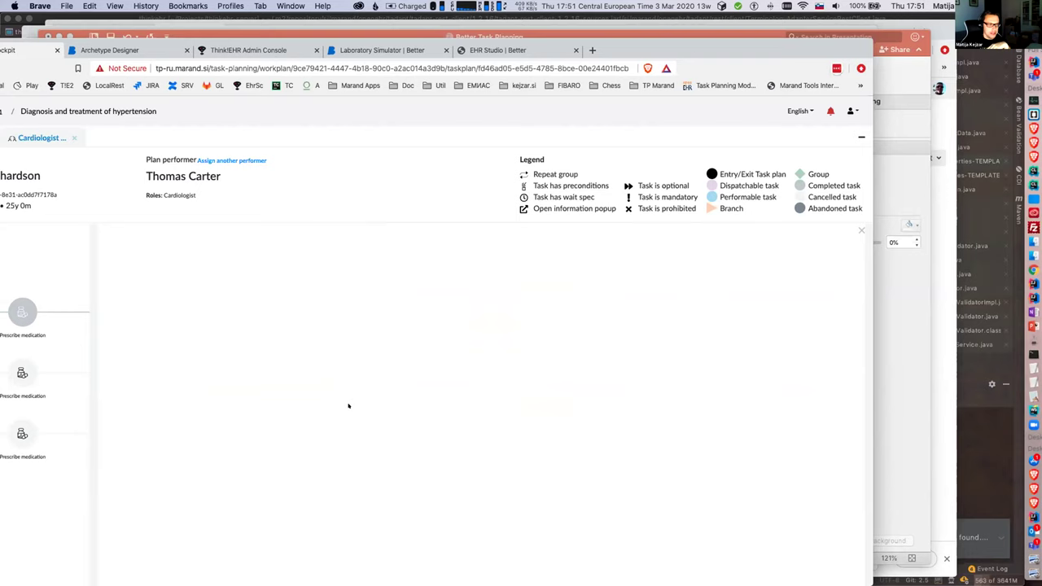
click(860, 231)
click(376, 311)
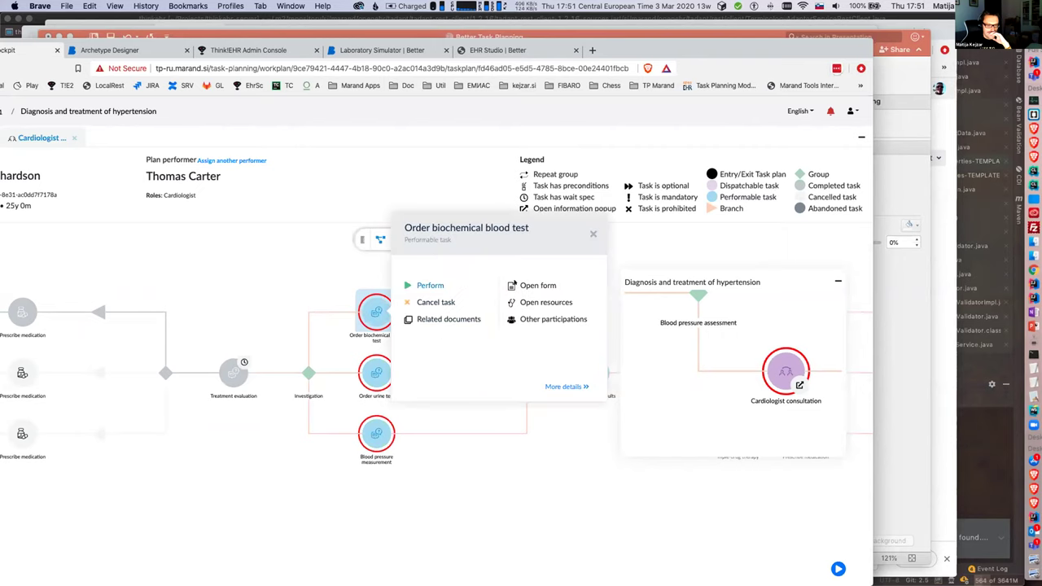
click(531, 285)
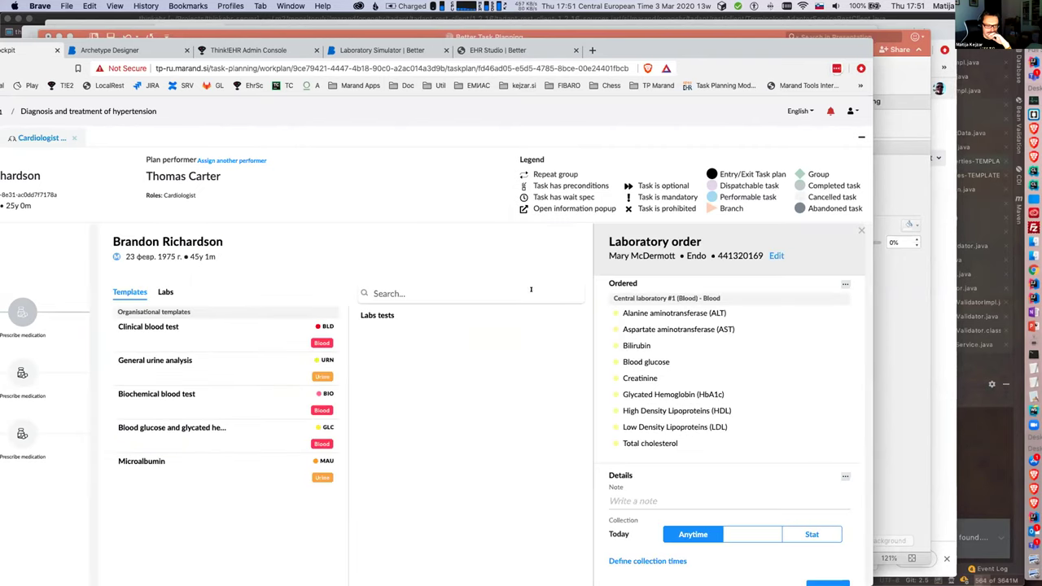
- Remove every blood test except Alanine aminotransferase (ALT) and Aspartate aminotransferase (AST), then submit the laboratory order, accepting the repeated tests
click(842, 345)
click(841, 345)
click(841, 346)
click(841, 345)
click(841, 346)
click(841, 345)
click(841, 345)
click(841, 345)
click(841, 346)
click(841, 345)
click(841, 345)
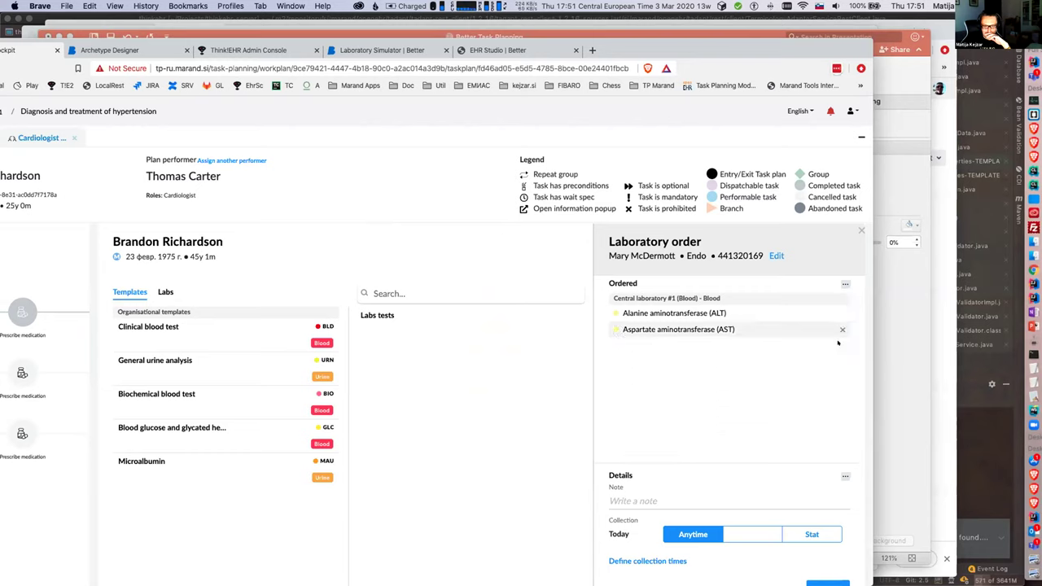
click(814, 581)
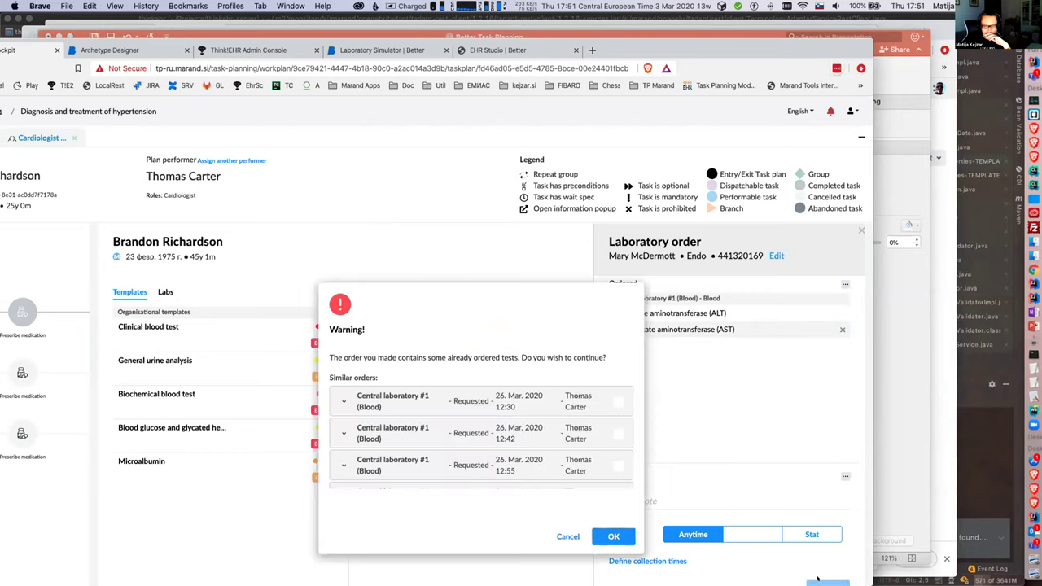
click(609, 536)
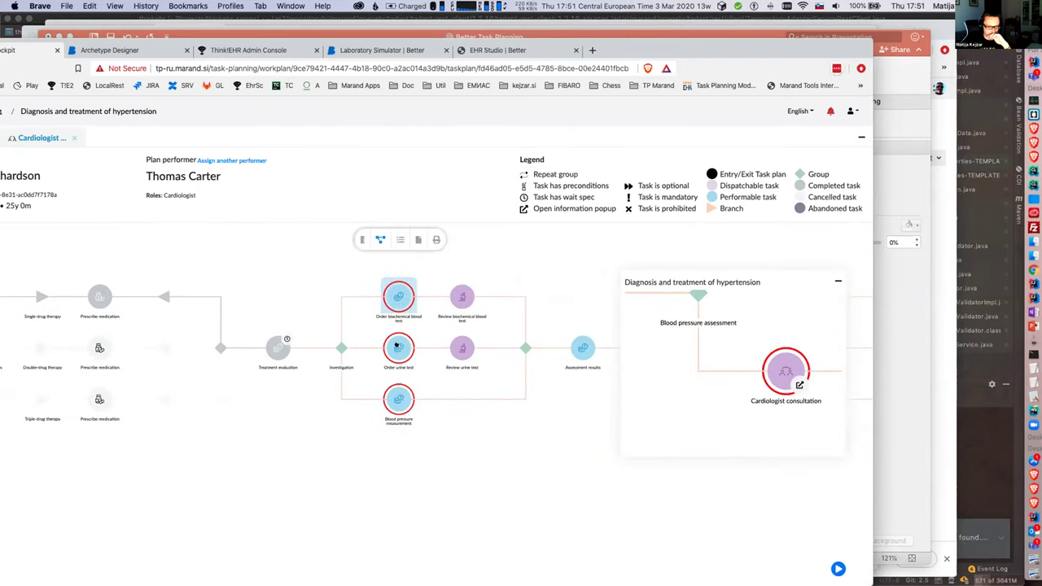
- Open the Order urine test form and submit the General urine analysis order, accepting the repeated test
click(398, 347)
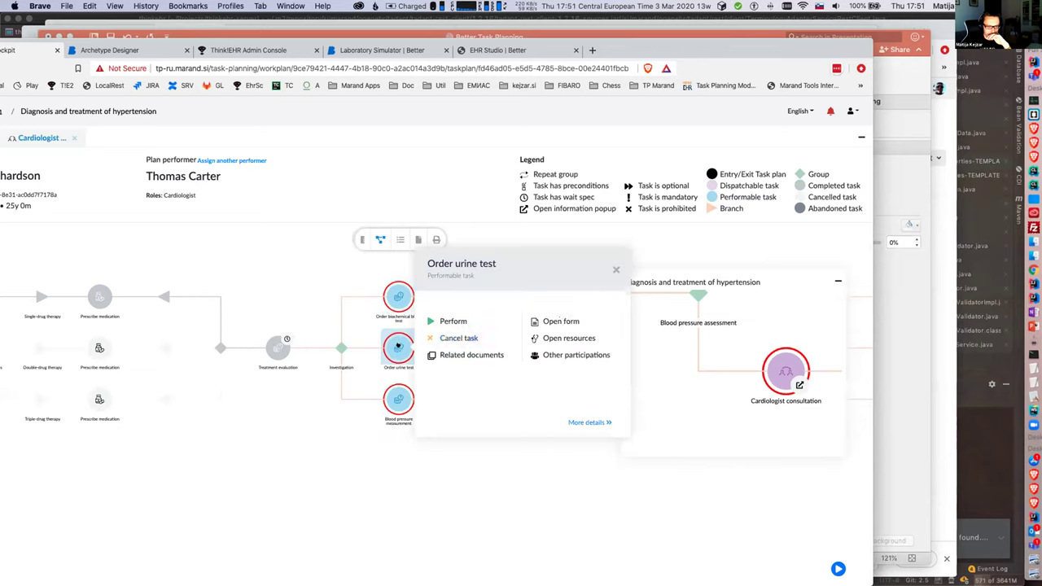
click(562, 320)
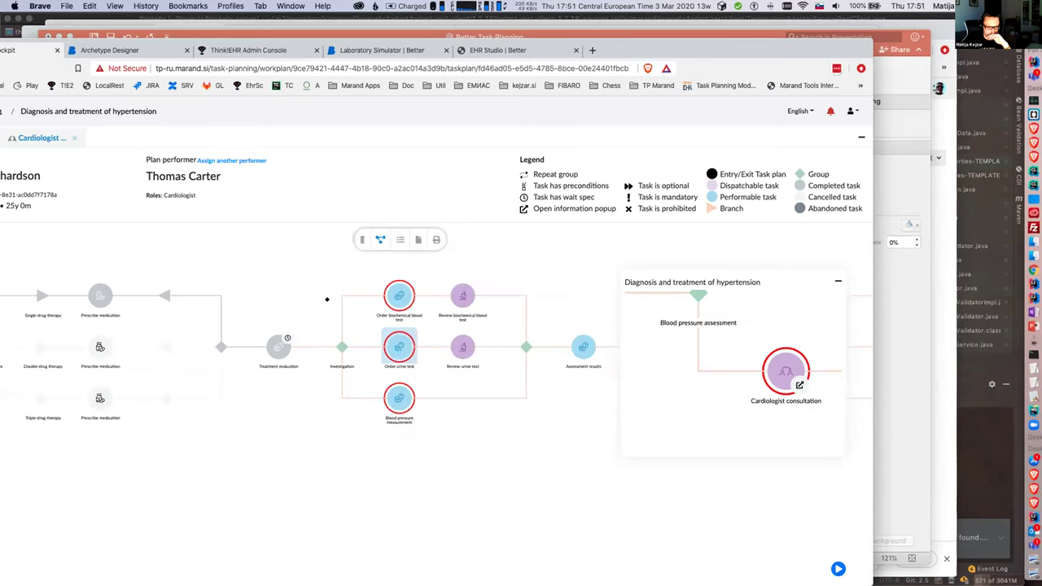
click(397, 340)
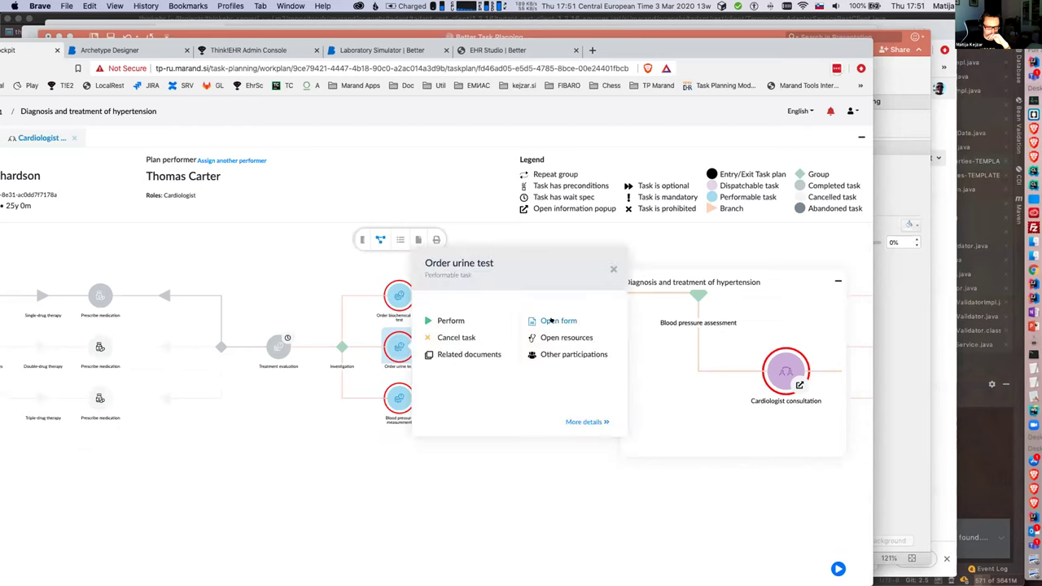
click(550, 317)
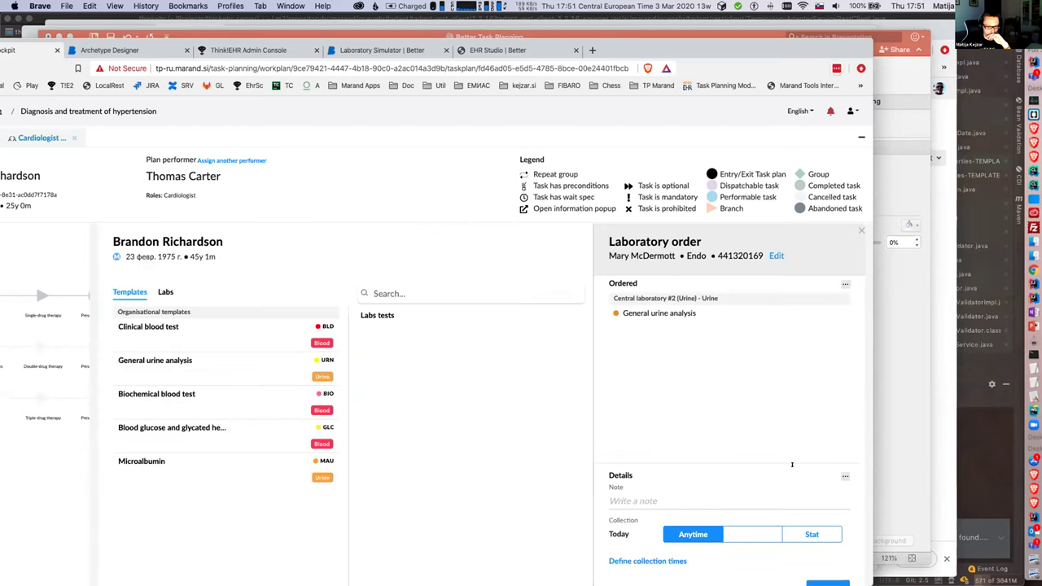
click(827, 583)
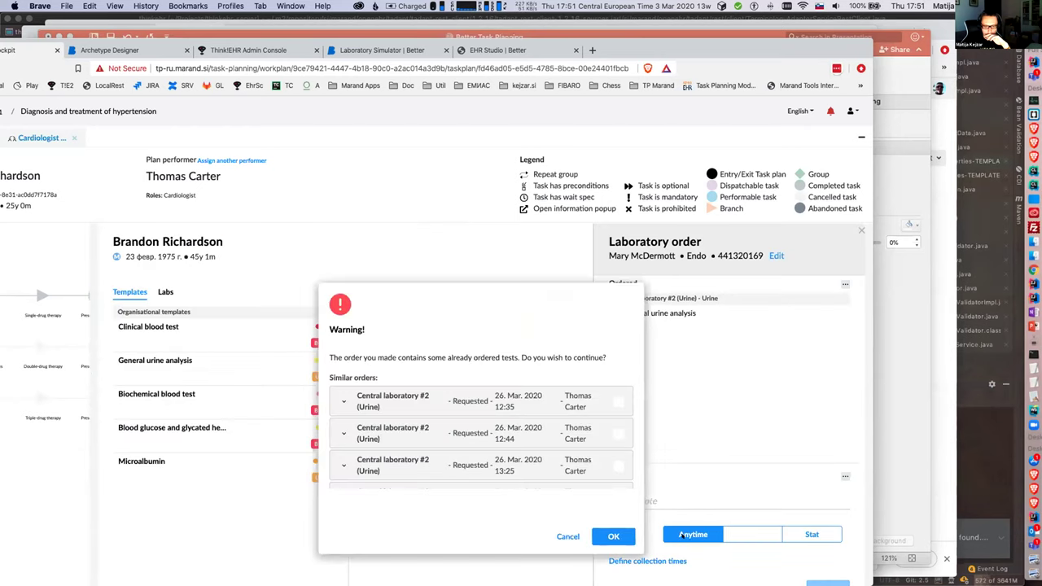
click(616, 536)
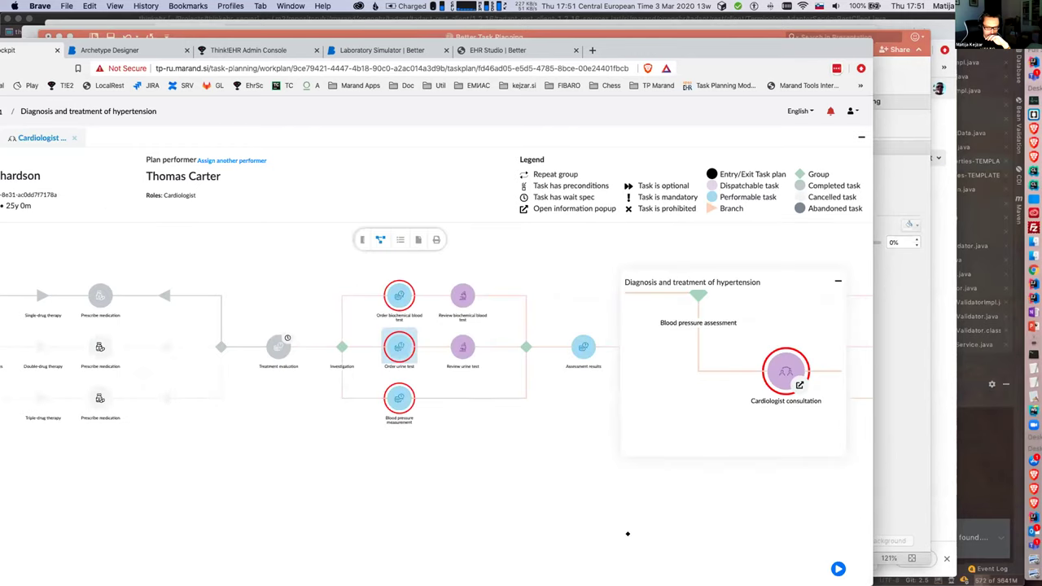
- Bring the whole browser window into view and reload the task plan page to update the order tasks
scroll(401, 378, down, 3)
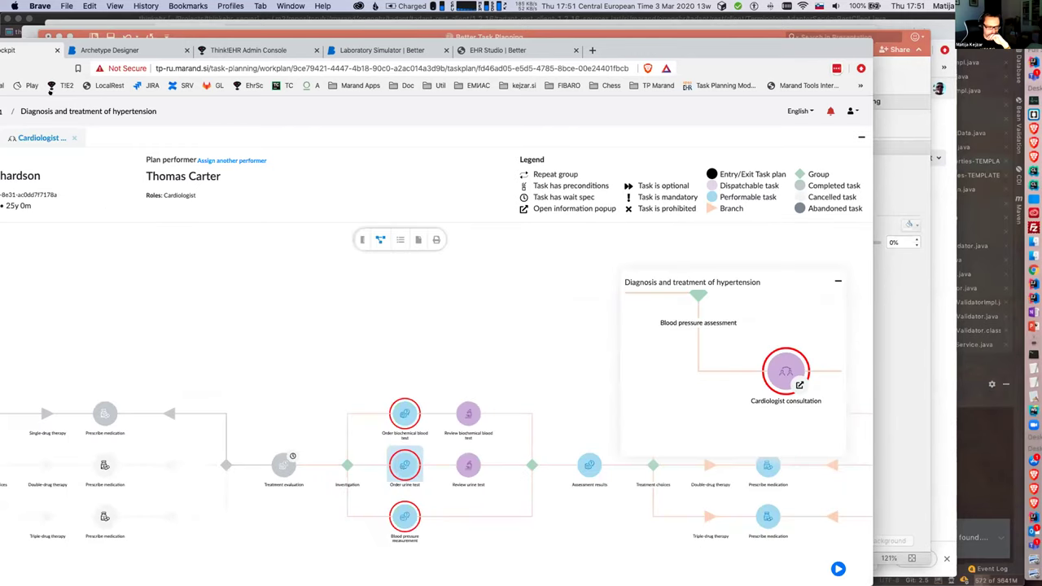
drag(180, 40, 290, 40)
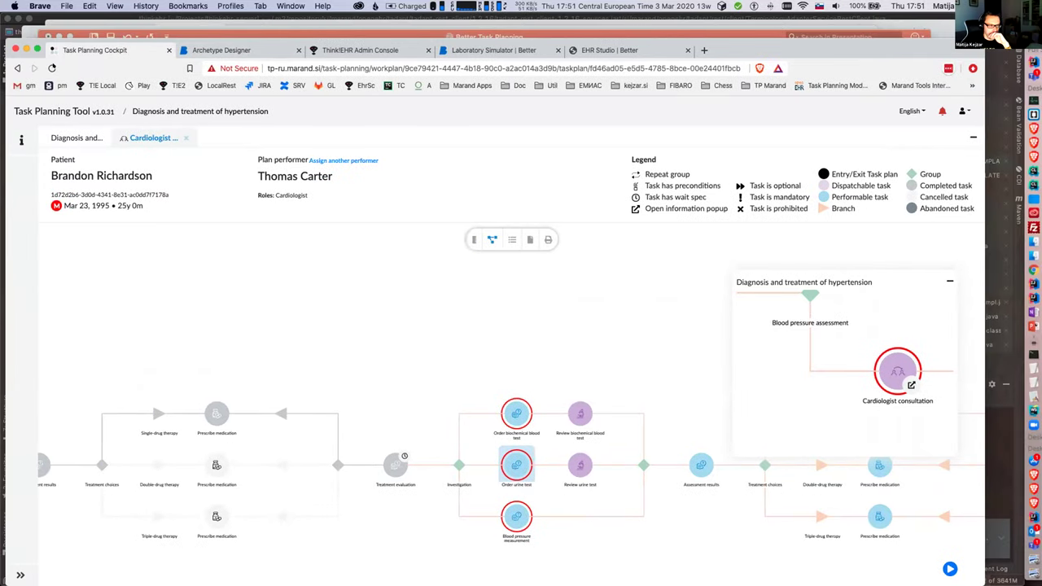
click(51, 68)
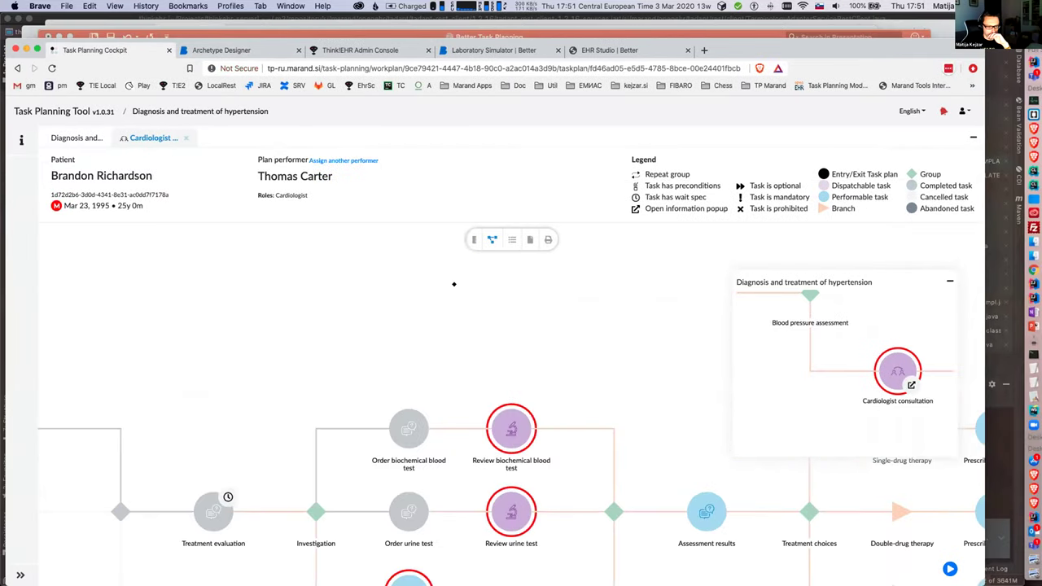
- Send the notifications for the Review biochemical blood test and Review urine test tasks in the repeated Investigation group
drag(639, 570, 613, 447)
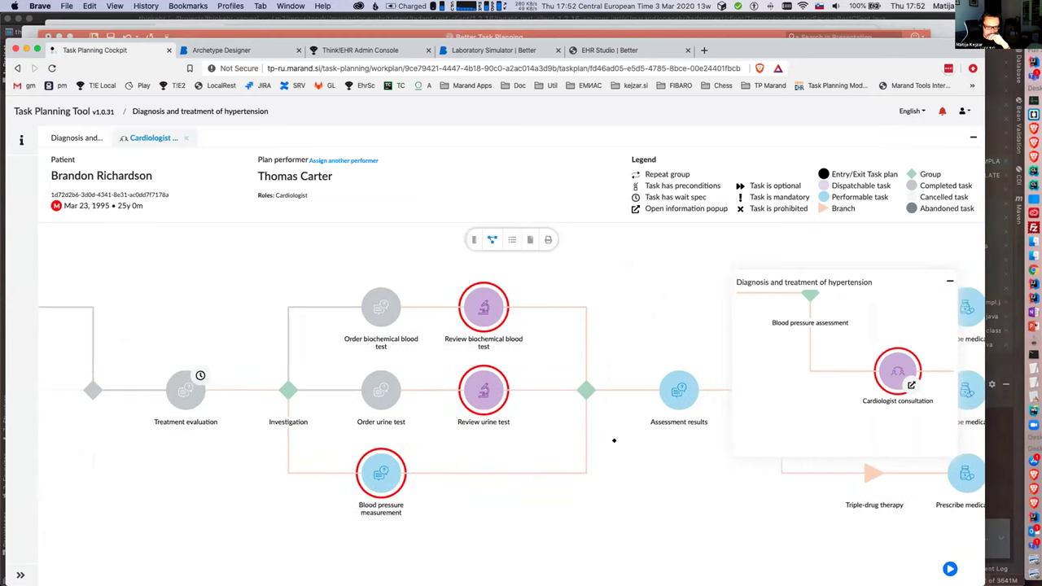
click(484, 308)
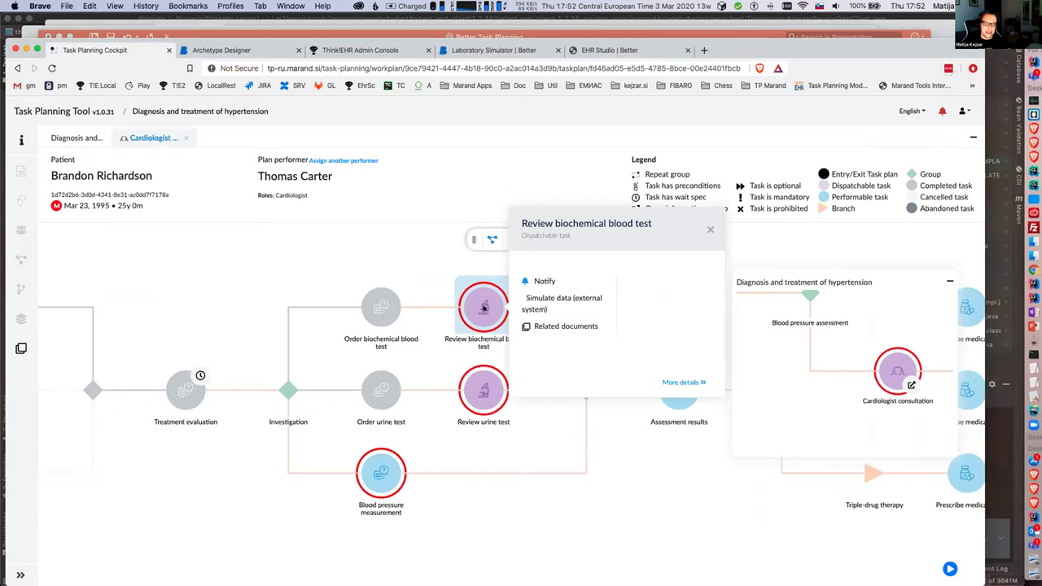
click(543, 278)
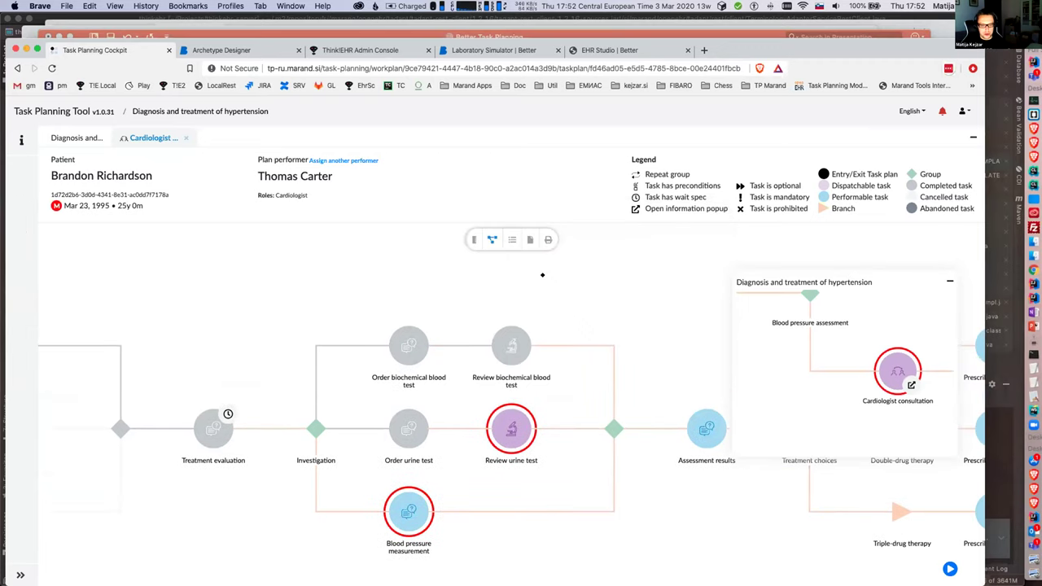
click(511, 414)
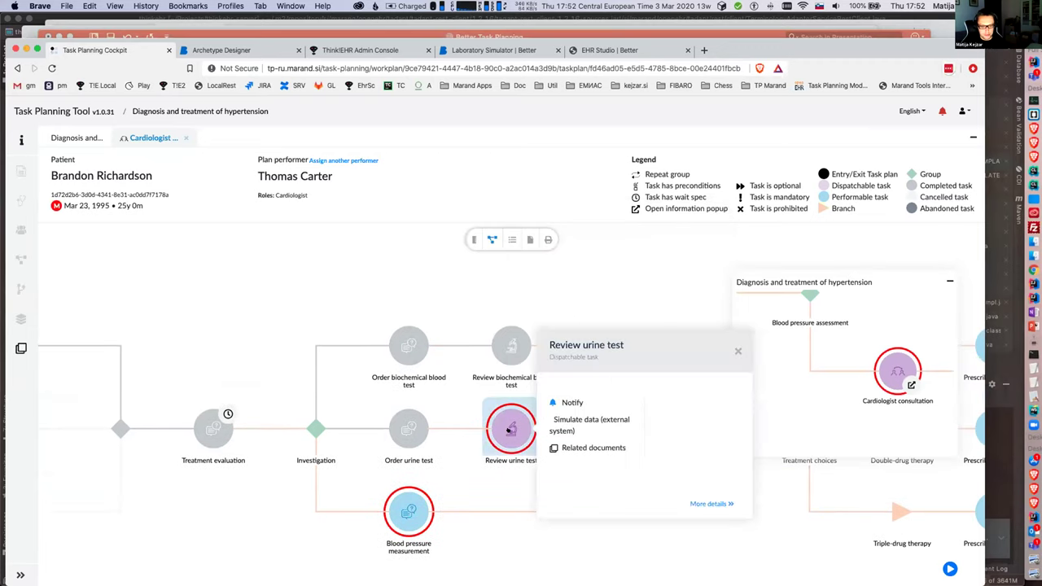
click(570, 402)
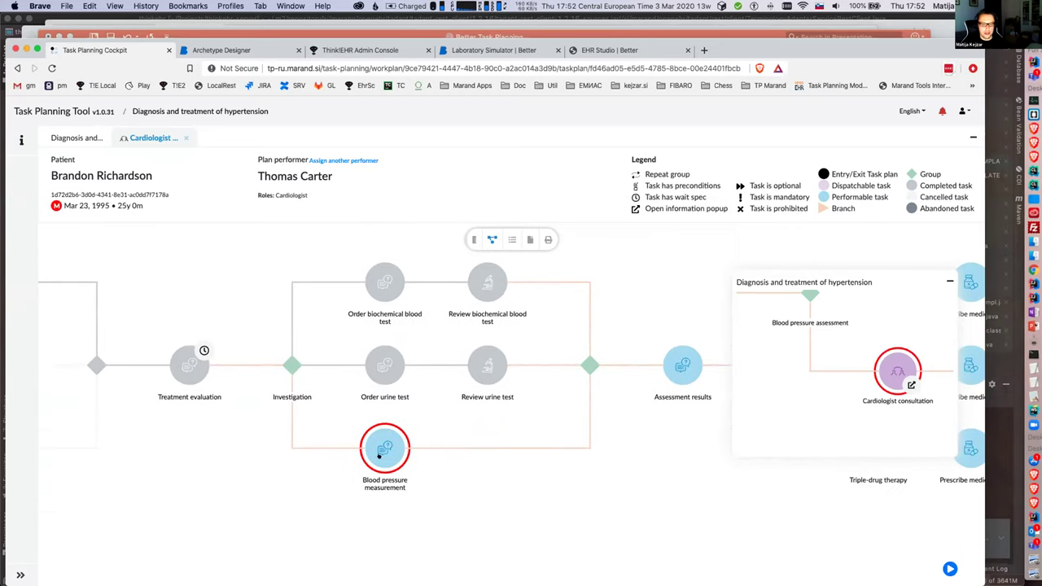
- Fill in the Blood pressure measurement form with systolic 136 and diastolic 89 mm[Hg] and save it
click(380, 433)
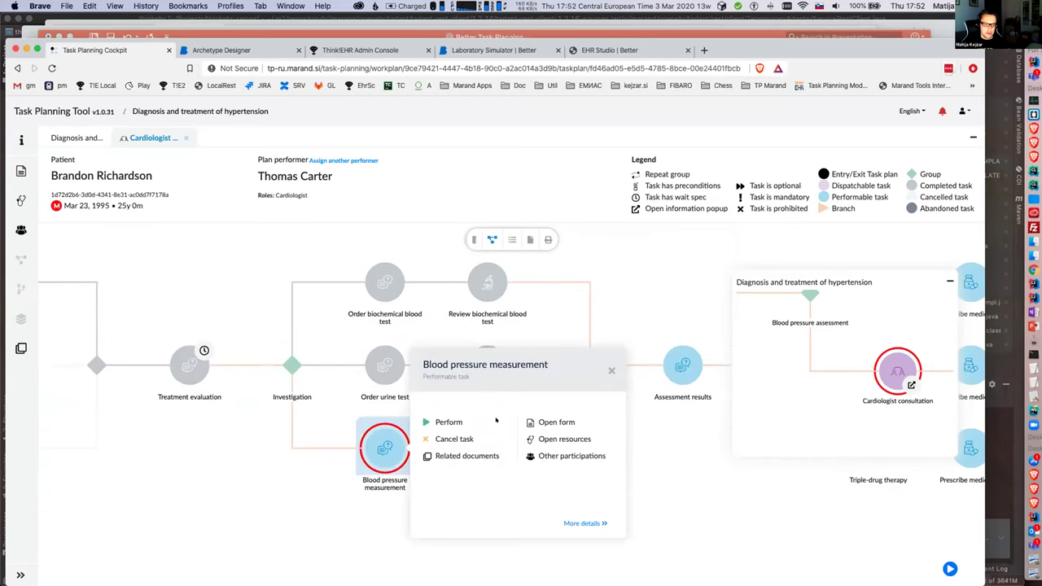
click(552, 422)
click(724, 303)
text(136)
click(741, 326)
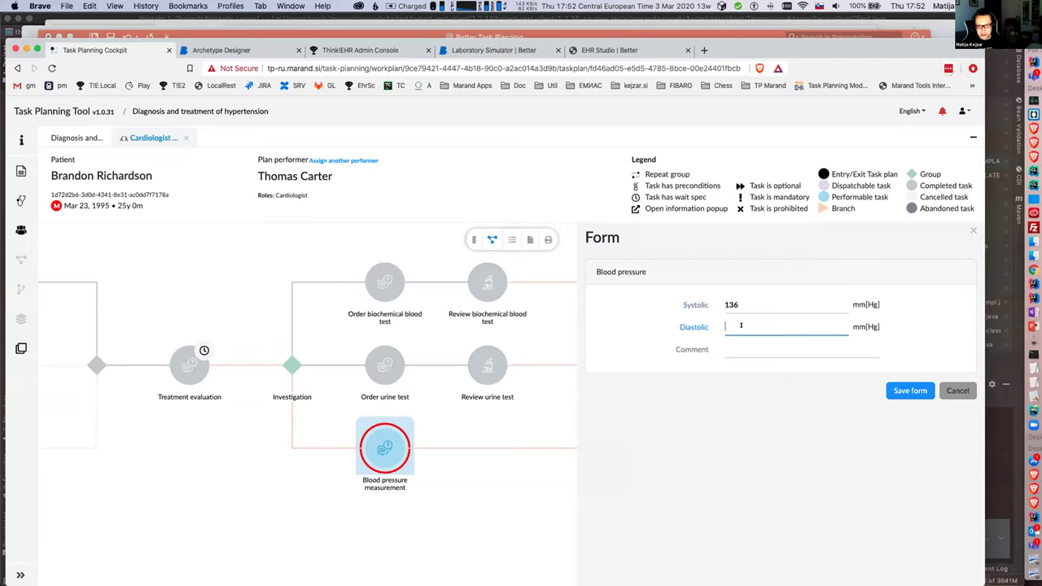
text(89)
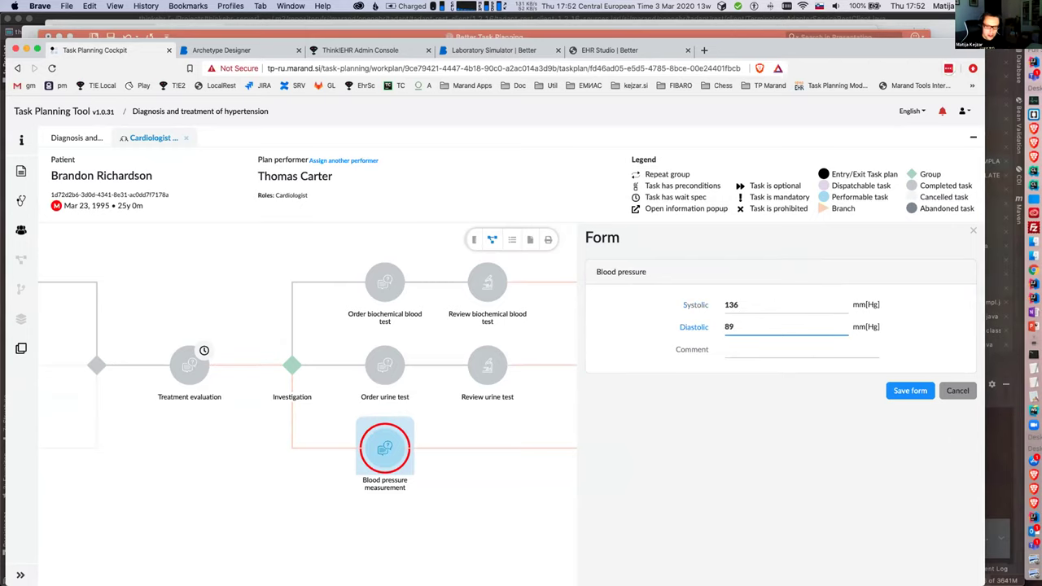
click(894, 391)
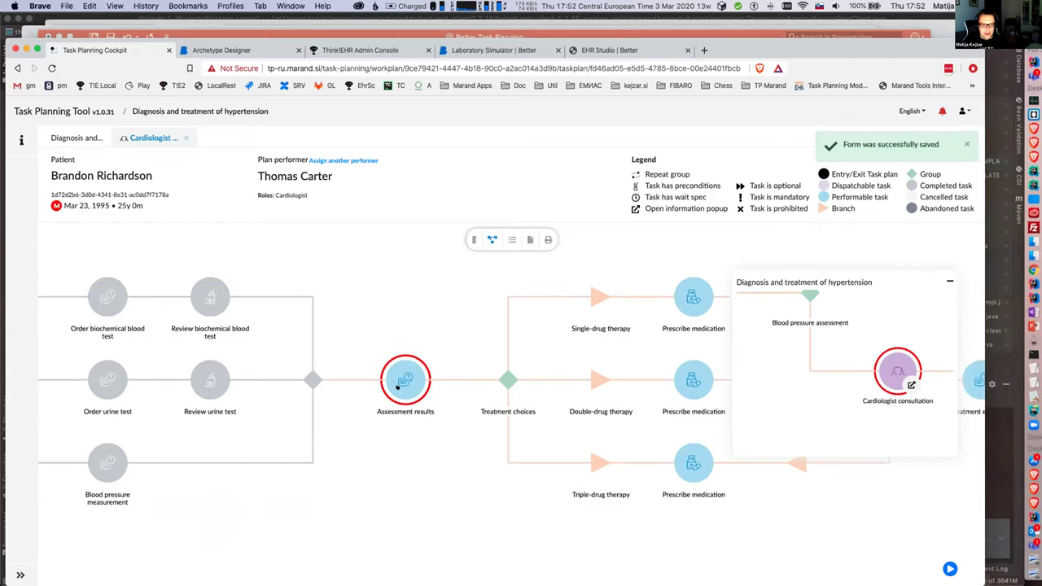
- Set the hypertension classification to High normal blood pressure in the Assessment results form and save it
click(399, 378)
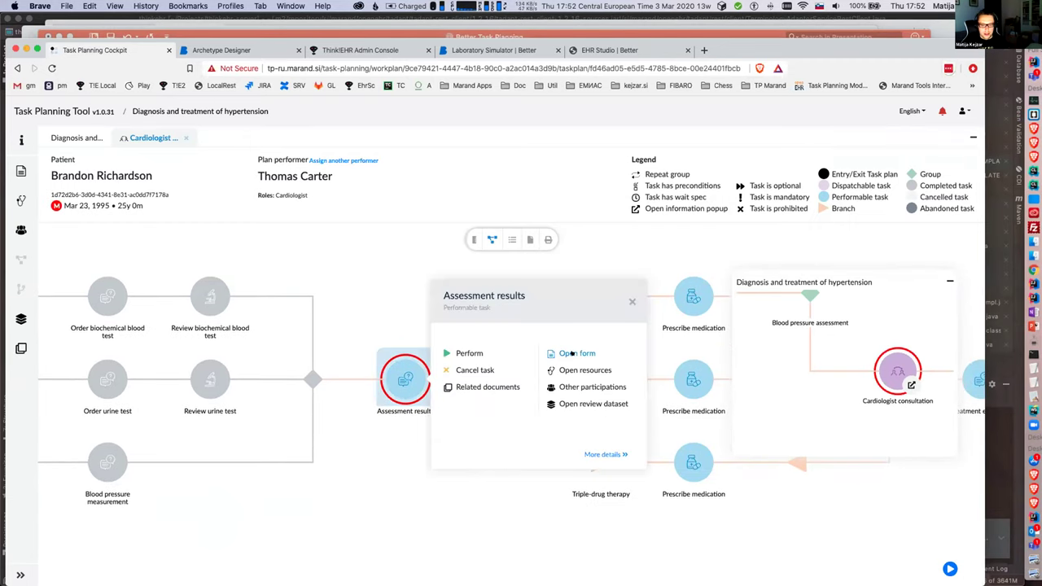
click(574, 354)
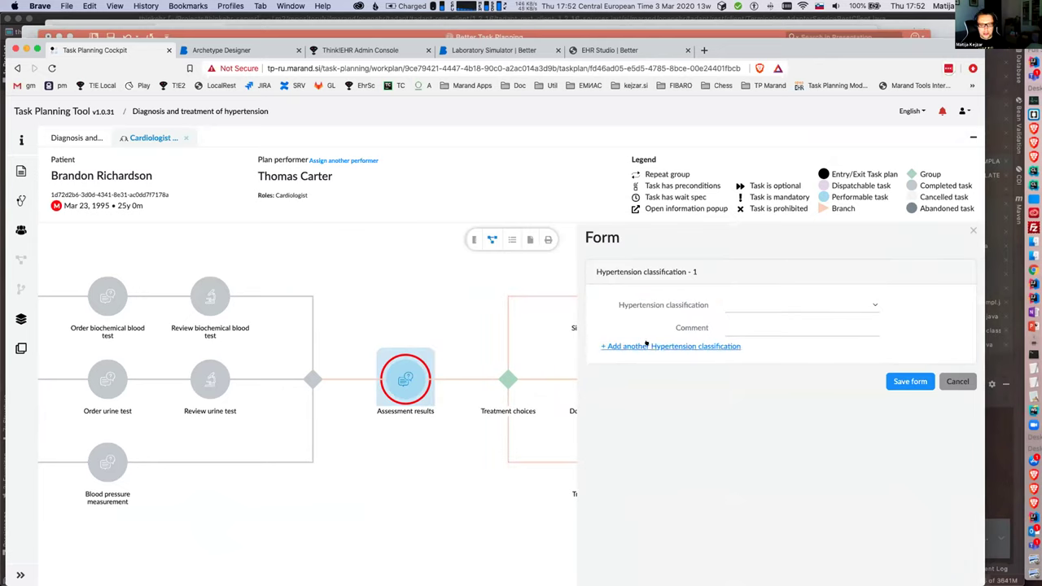
click(777, 303)
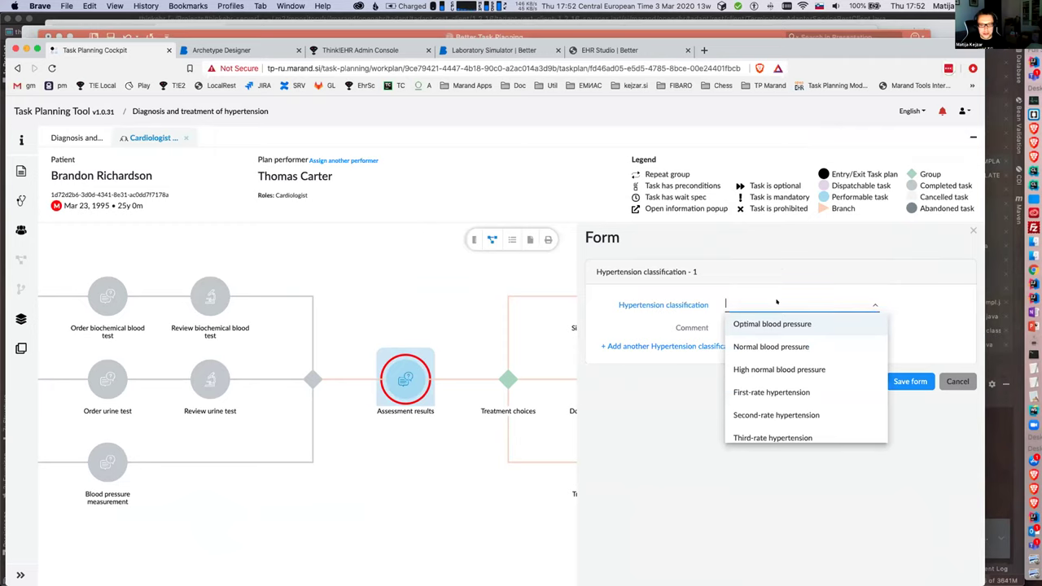
click(758, 362)
click(899, 381)
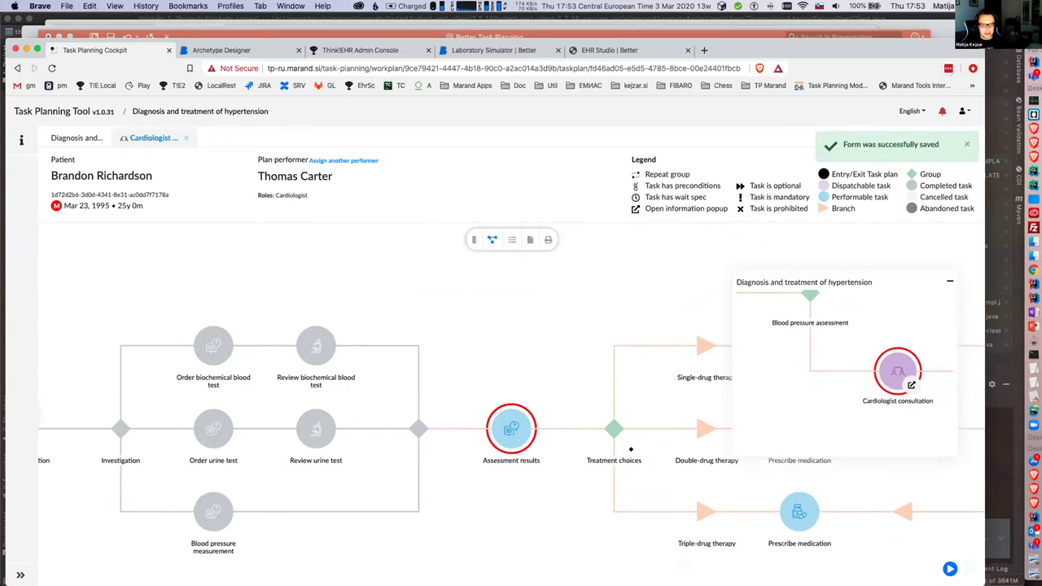
- Perform the Assessment results task that follows the repeated investigation
drag(629, 456, 464, 389)
click(440, 380)
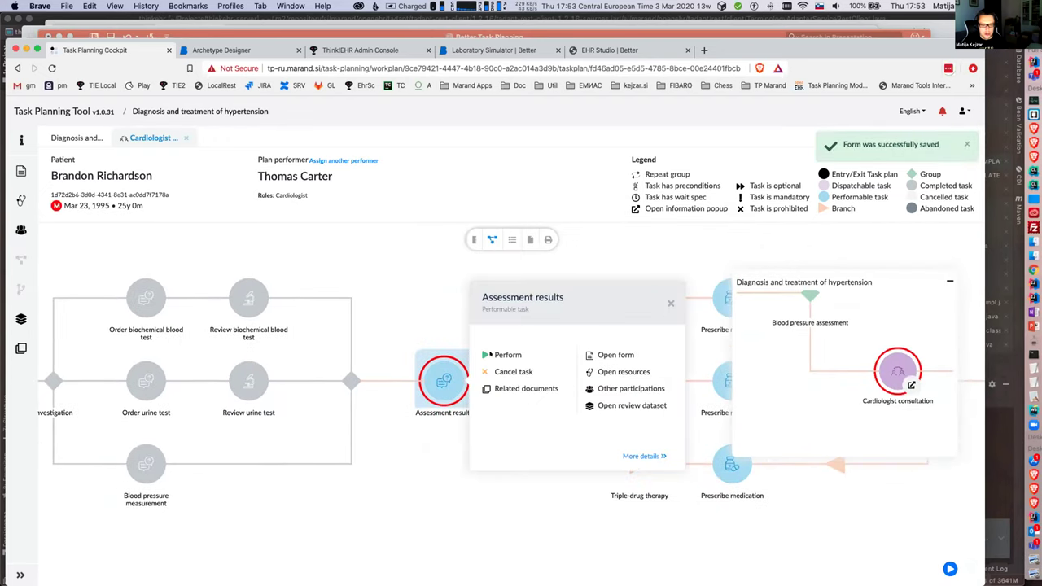
click(498, 354)
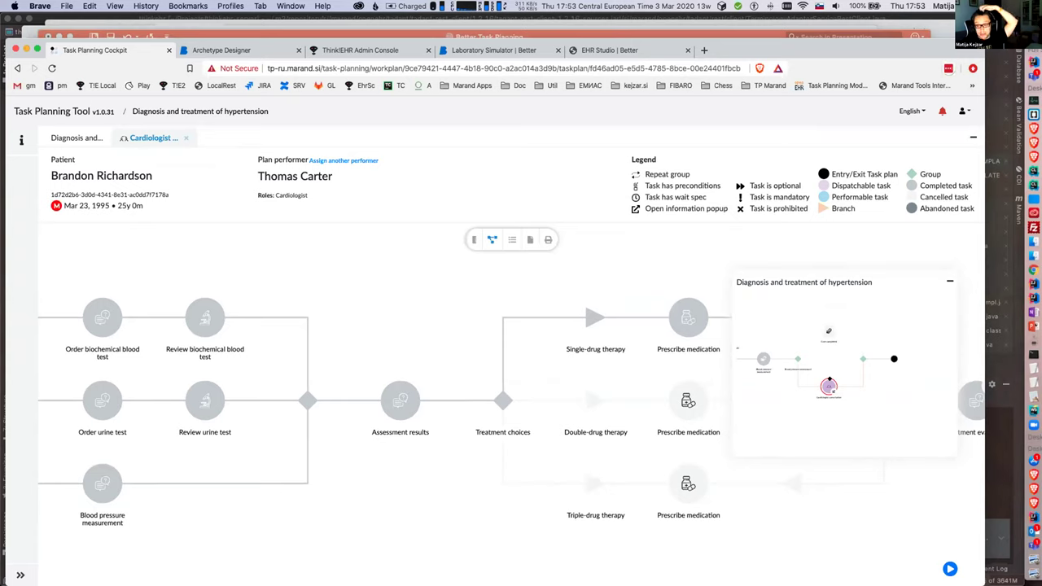
- Collapse the Diagnosis and treatment of hypertension overview map of the parent plan
scroll(822, 397, up, 3)
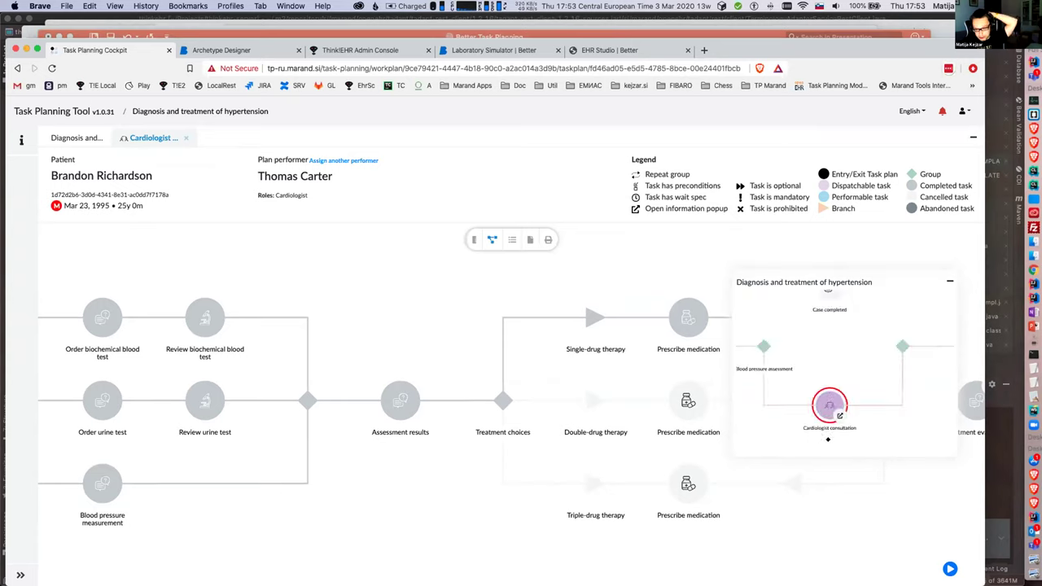
scroll(836, 427, down, 3)
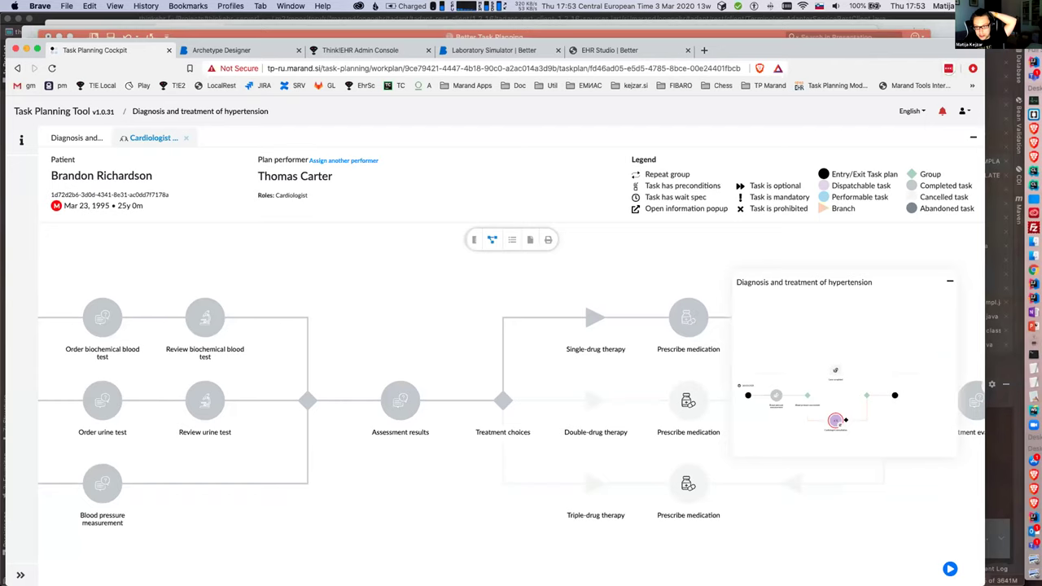
scroll(829, 375, down, 2)
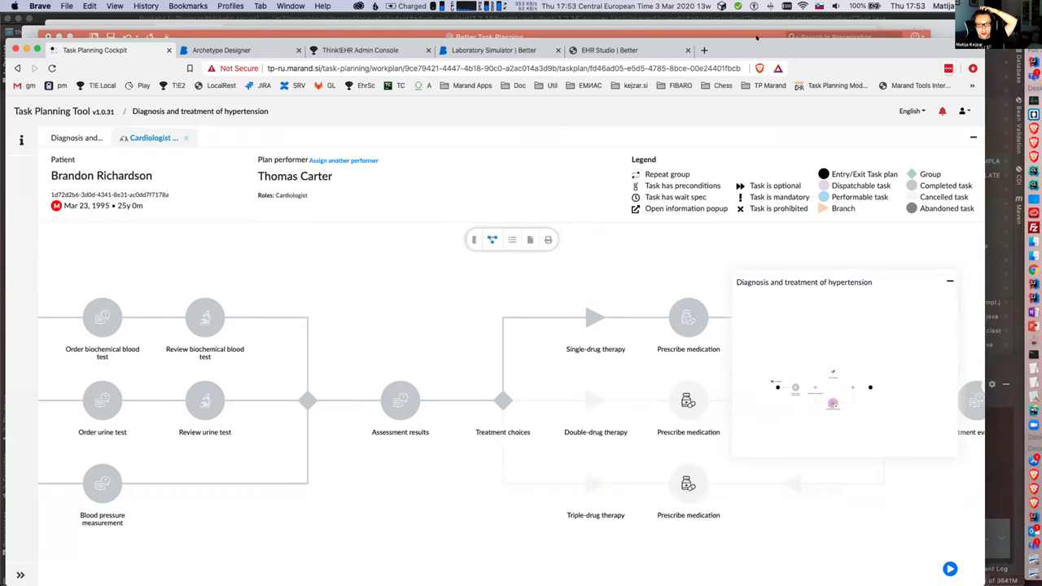
click(861, 280)
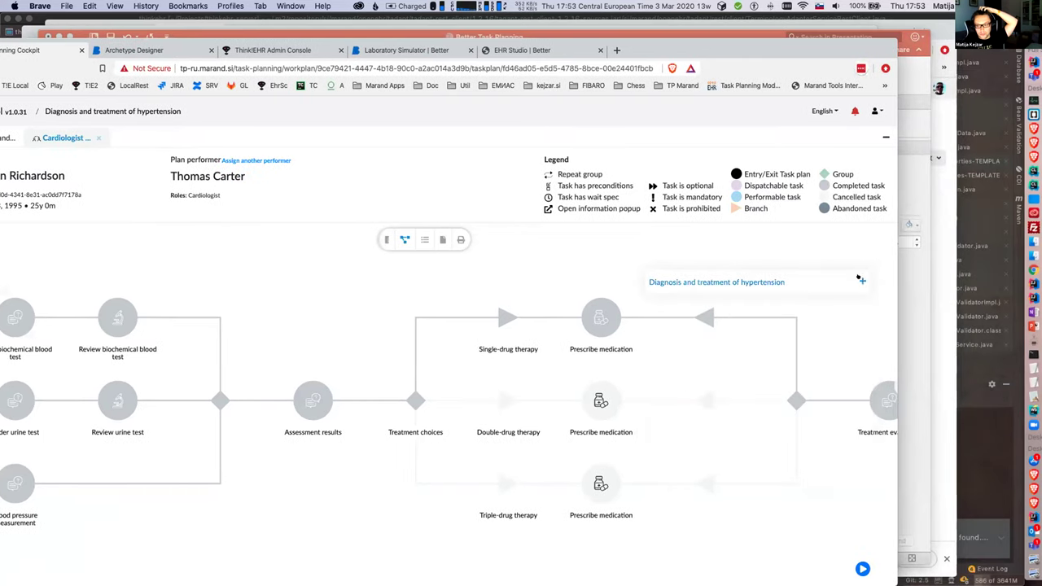
- Choose the Single-drug therapy branch in the open Treatment choices group of the repeated cycle
drag(845, 490, 171, 472)
scroll(584, 464, down, 5)
scroll(585, 464, right, 5)
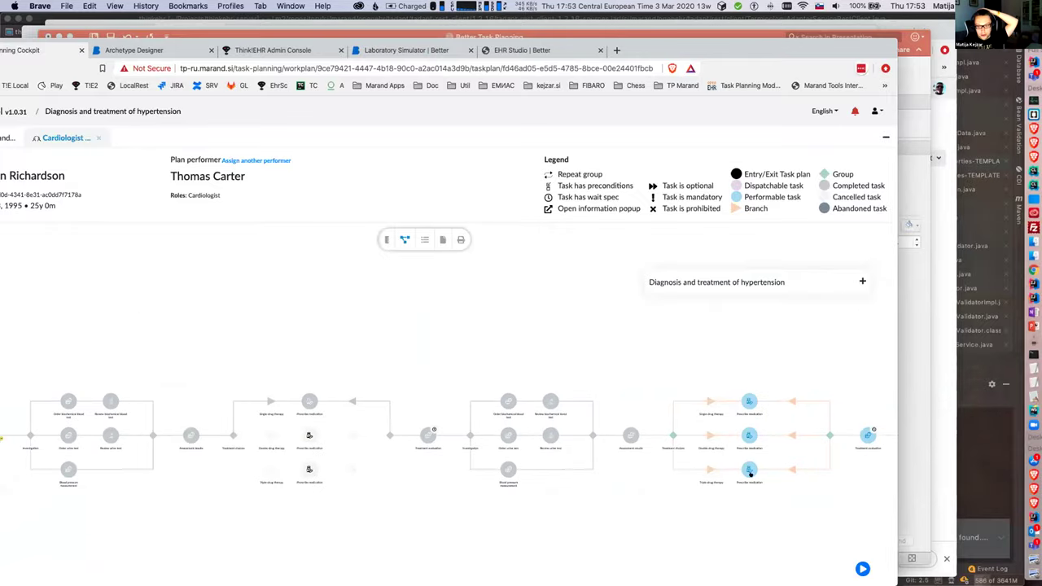
scroll(622, 472, up, 5)
scroll(622, 472, up, 2)
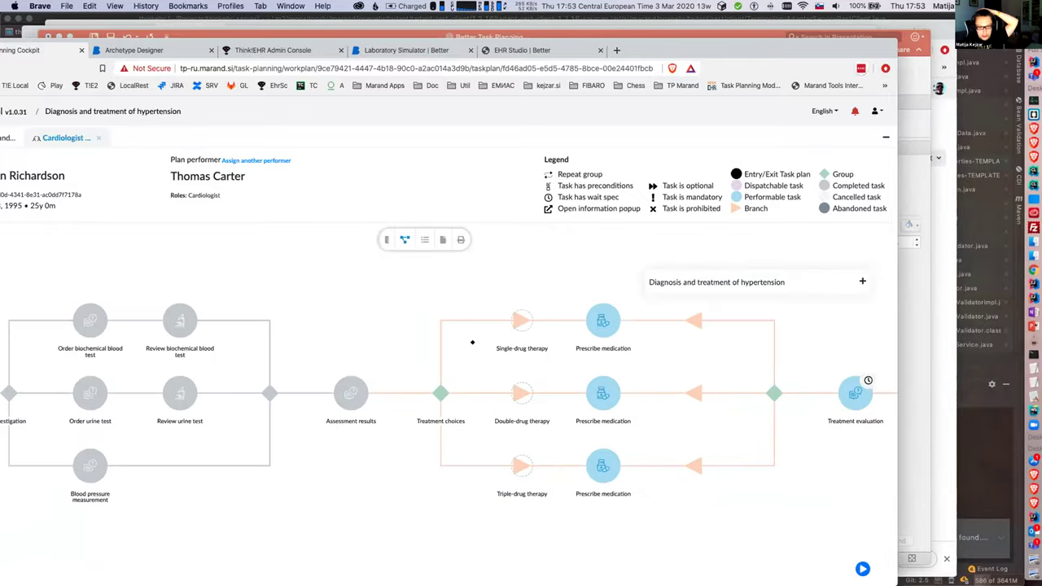
click(519, 319)
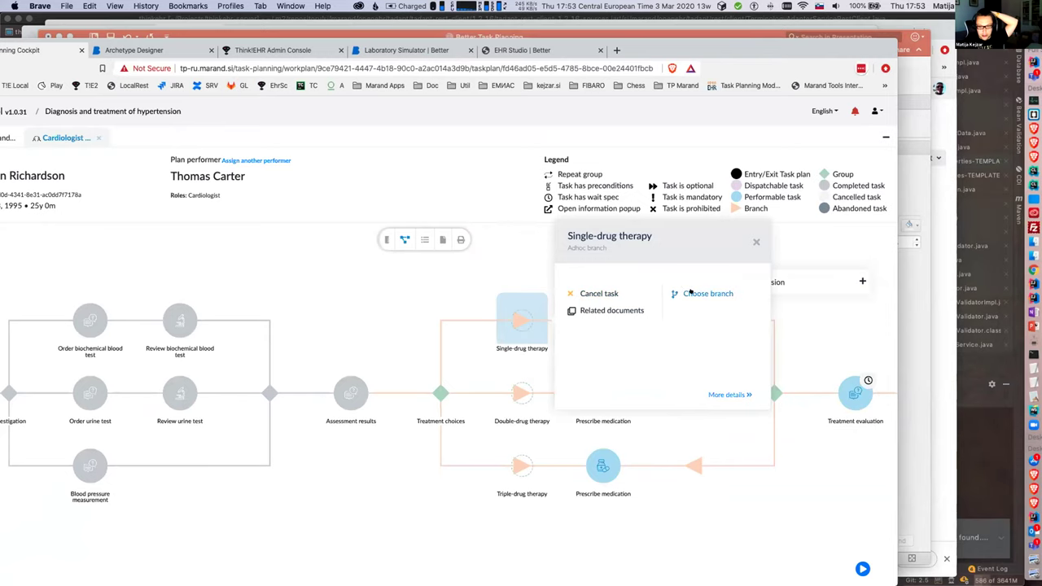
drag(696, 294, 723, 298)
click(724, 298)
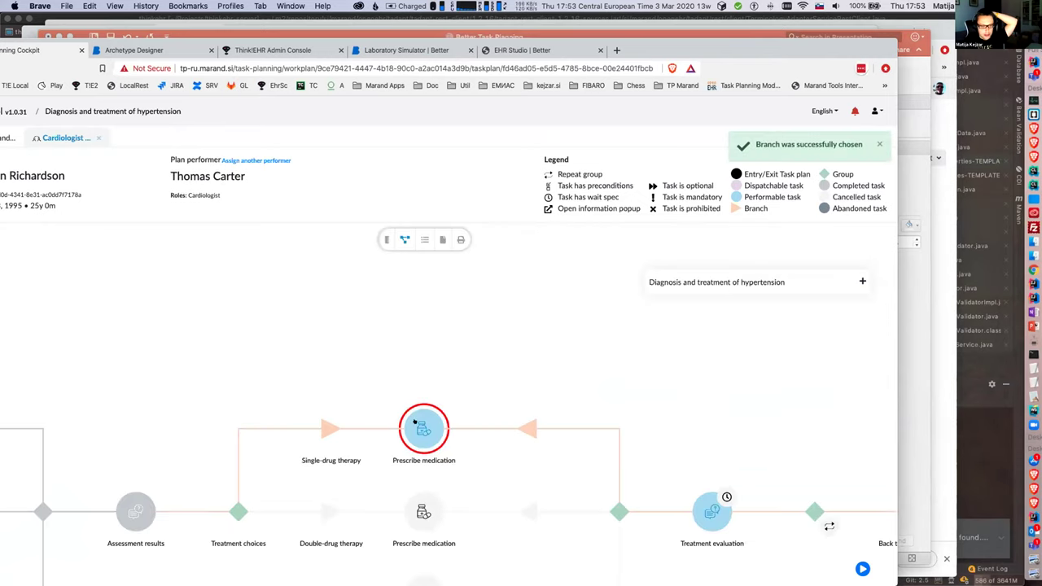
- Change the comment of the Captopril medication order to 1 tablet every 24 hours and save the Prescribe medication form
click(423, 429)
click(595, 402)
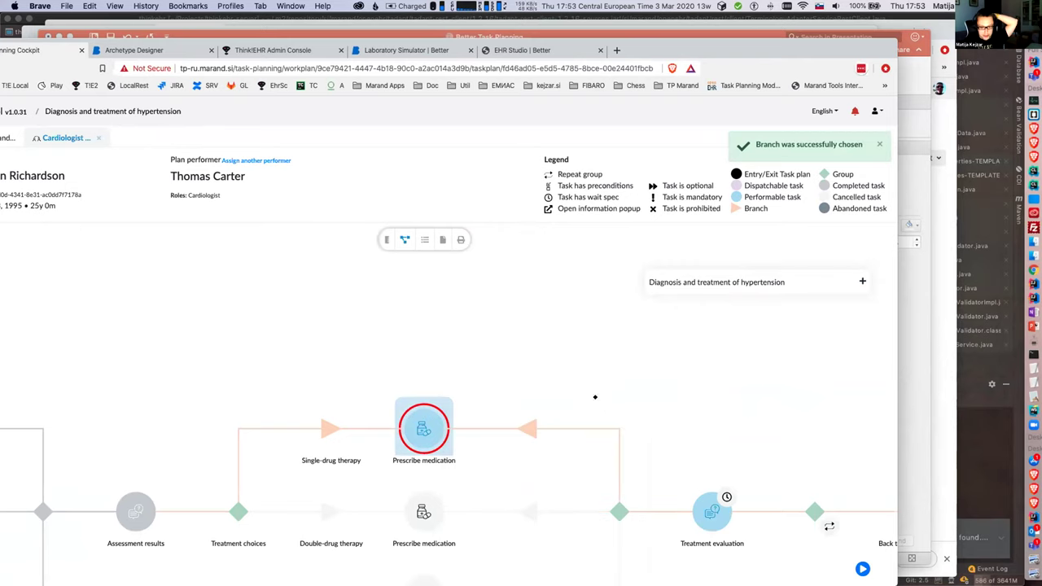
double_click(690, 350)
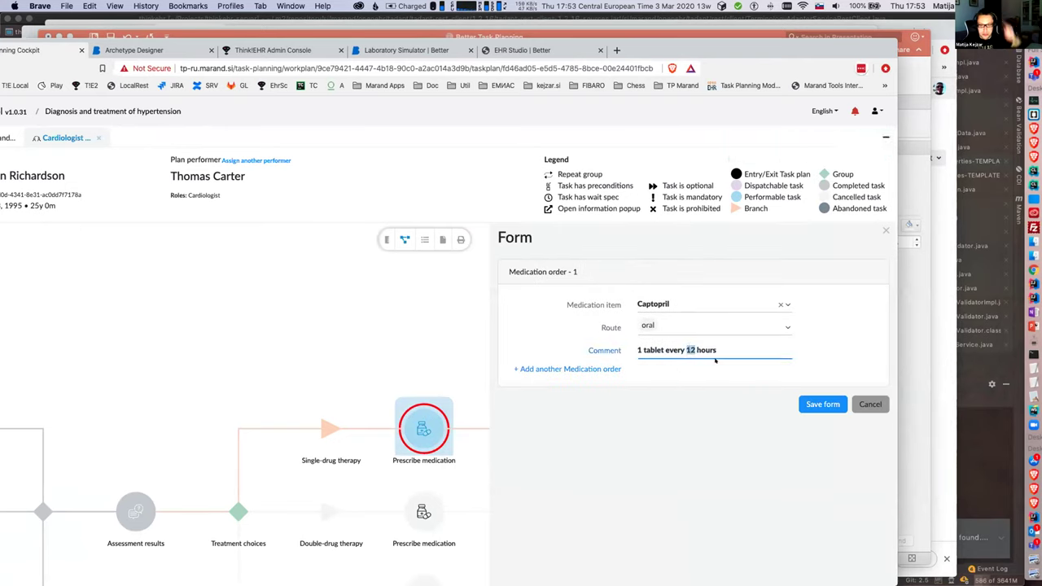
text(24)
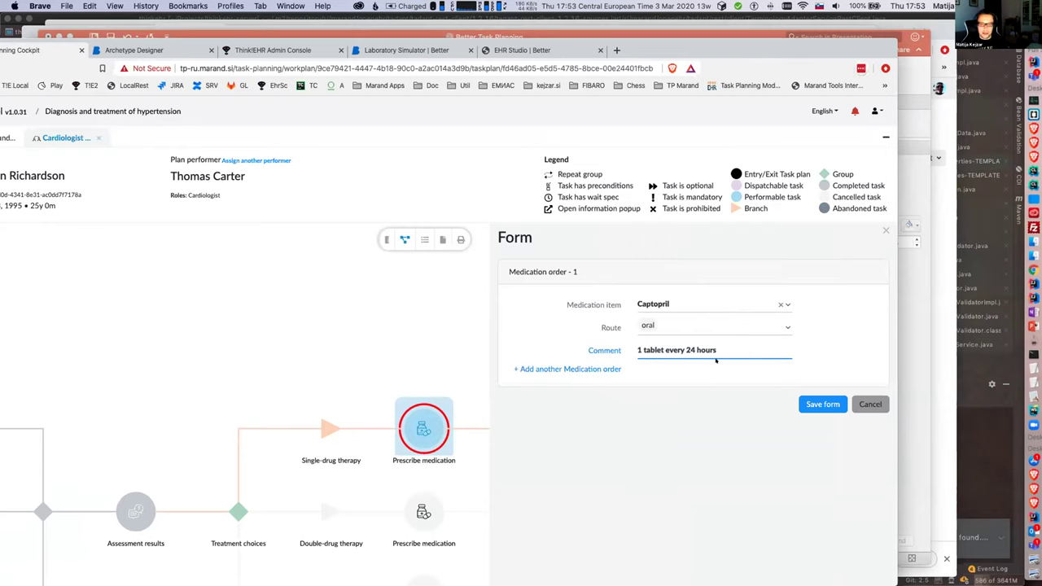
click(814, 404)
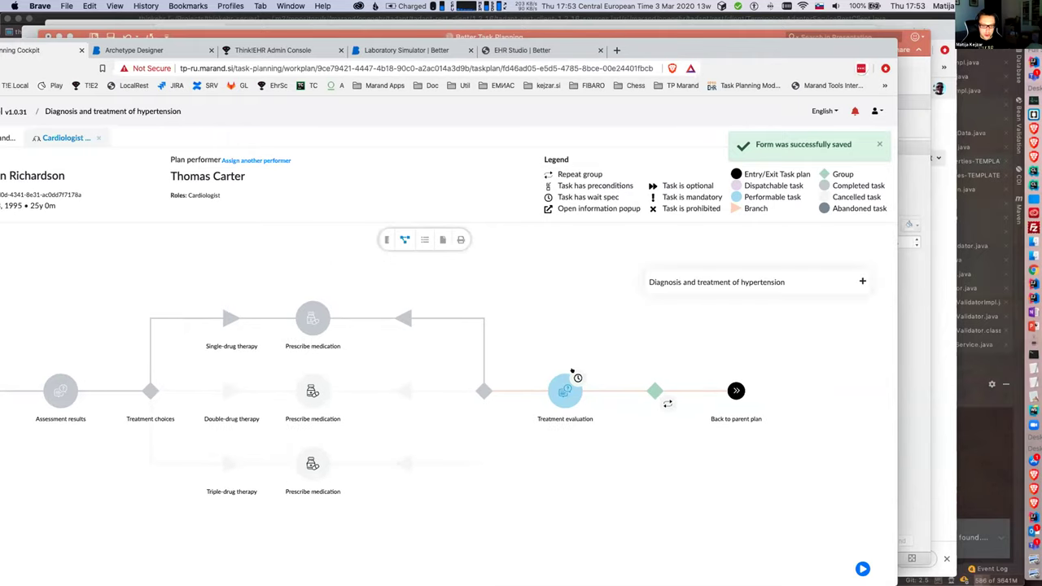
- Refresh the changed work plan and save the Treatment evaluation form with systolic 125 and diastolic 84 mm[Hg]
mouse_move(572, 371)
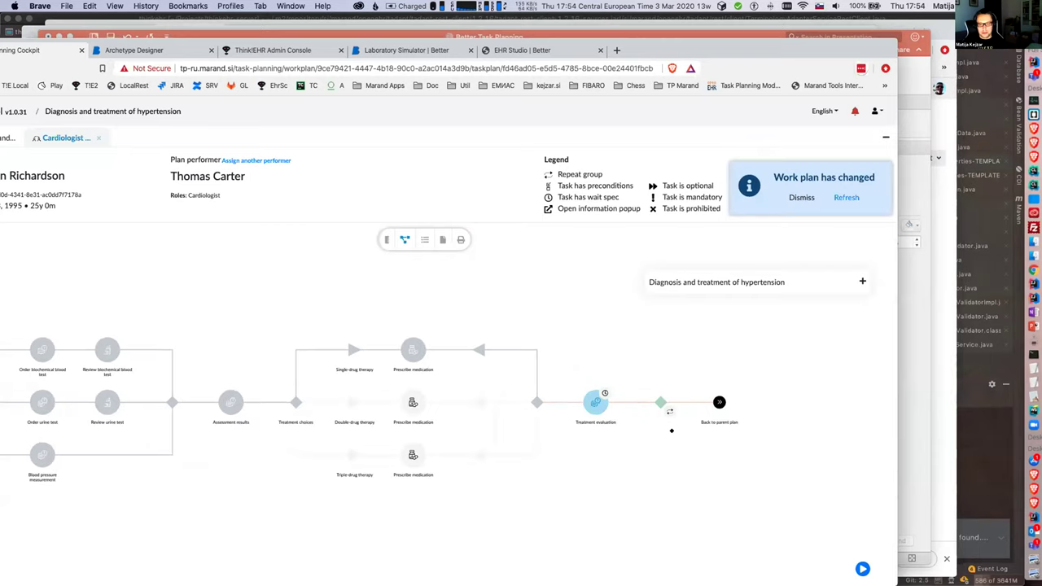
click(843, 195)
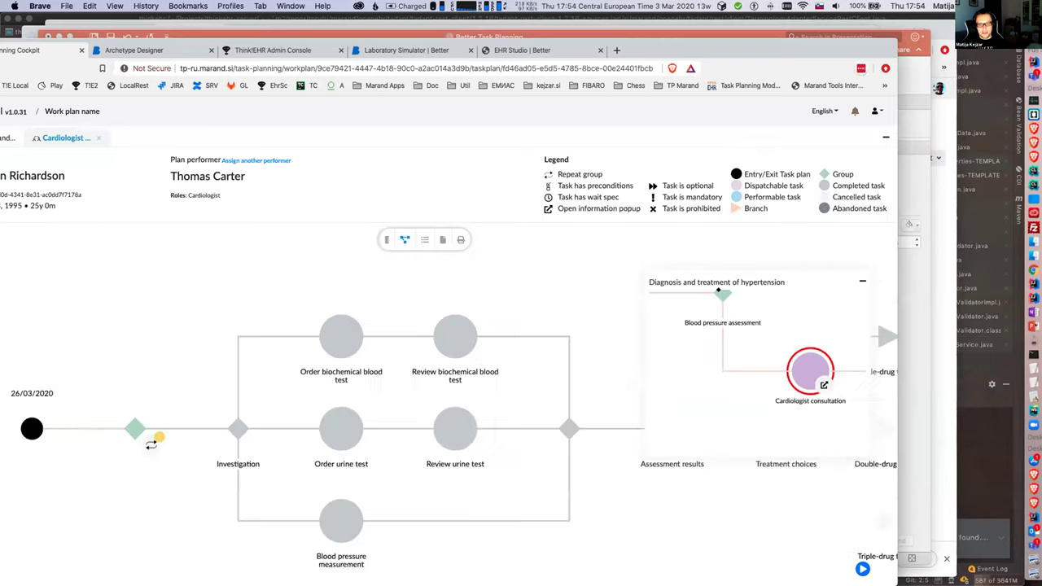
click(423, 429)
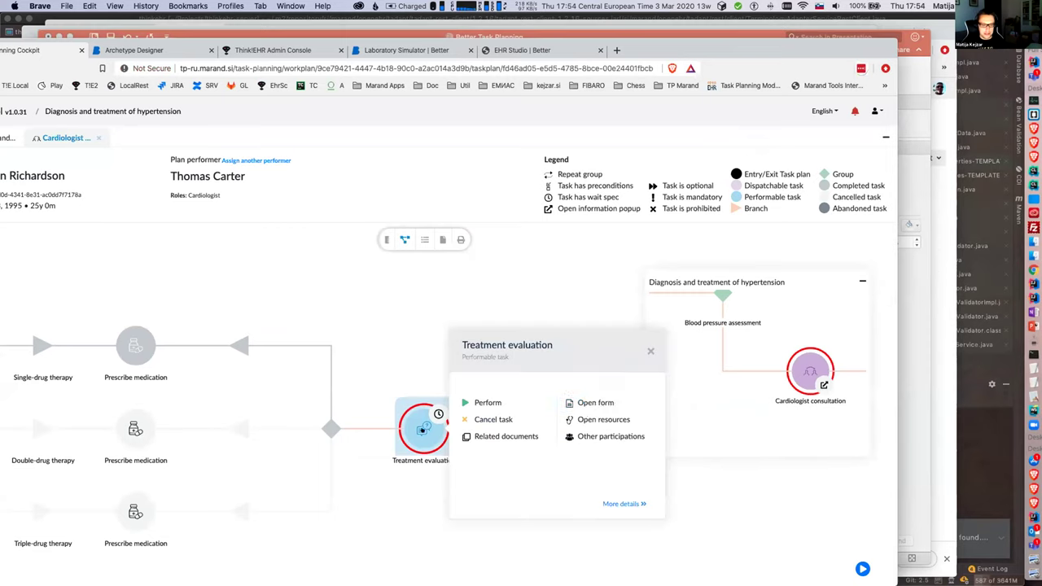
click(596, 403)
click(655, 302)
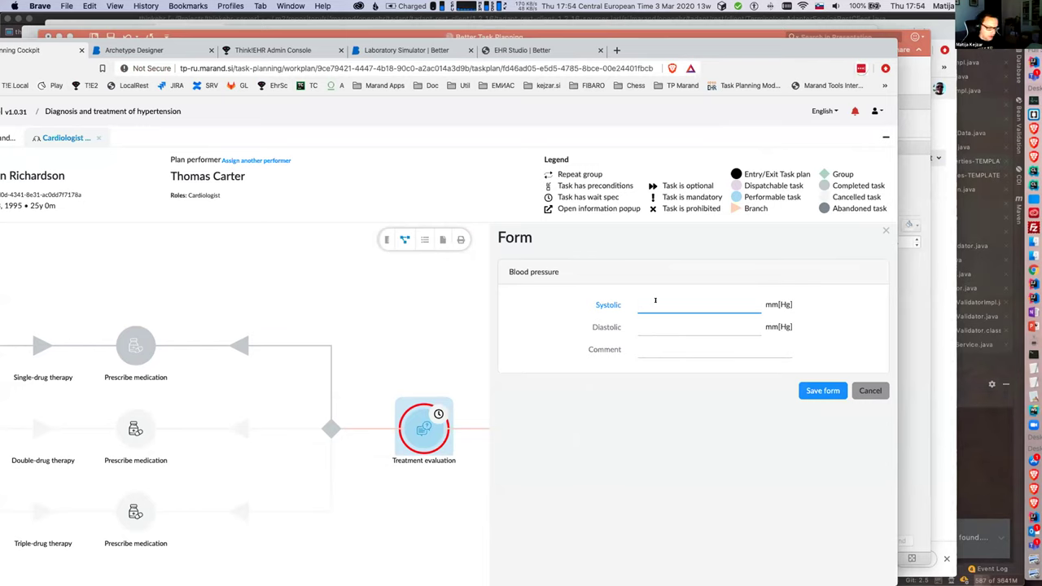
text(125)
click(656, 325)
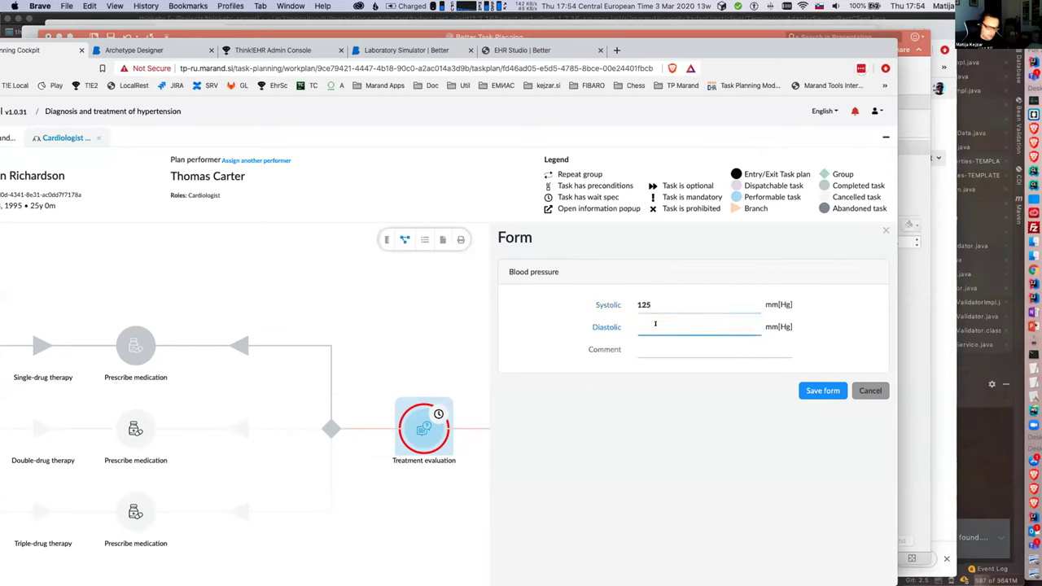
text(84)
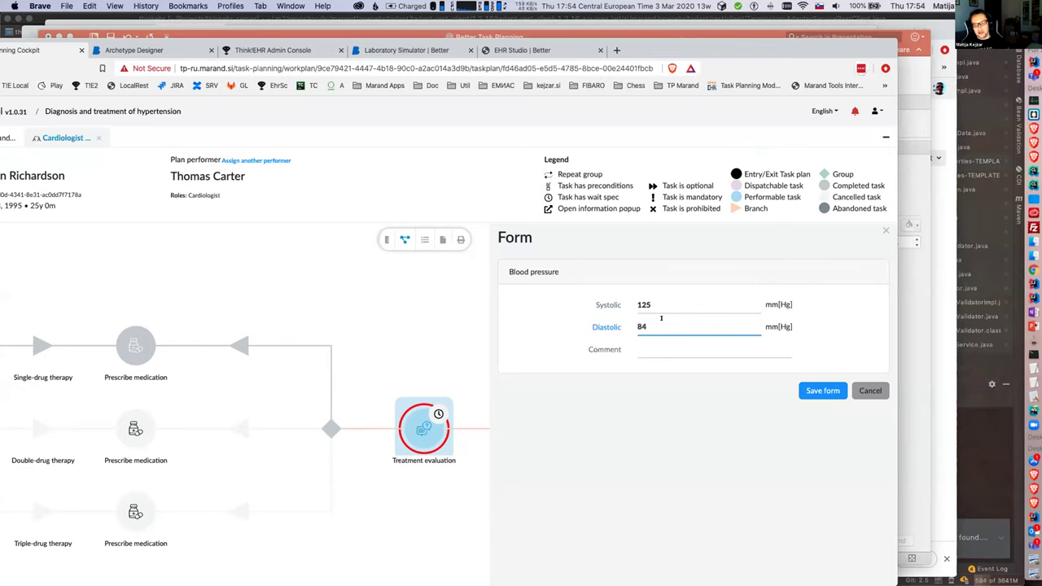
click(821, 391)
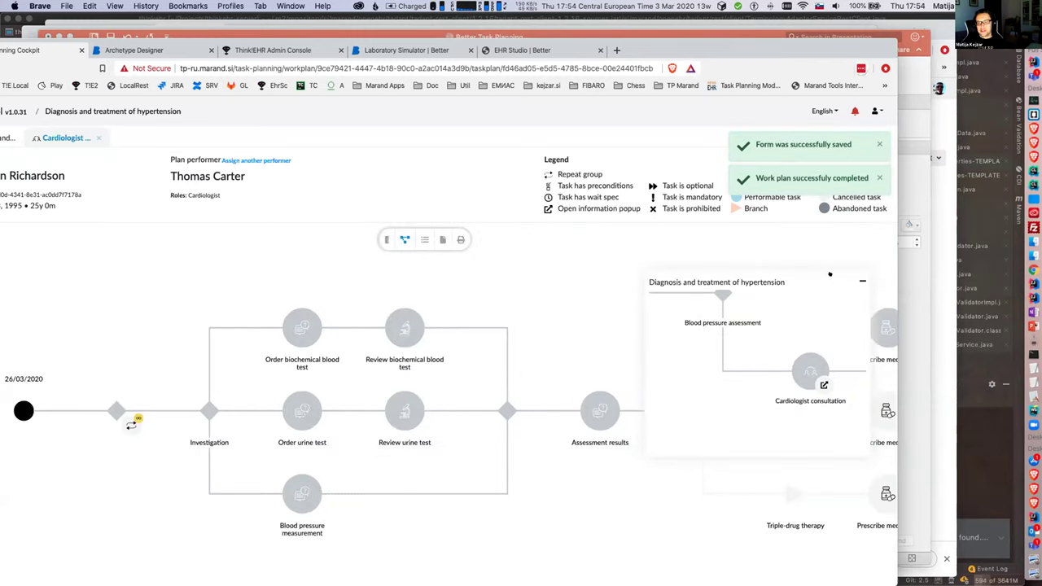
click(860, 283)
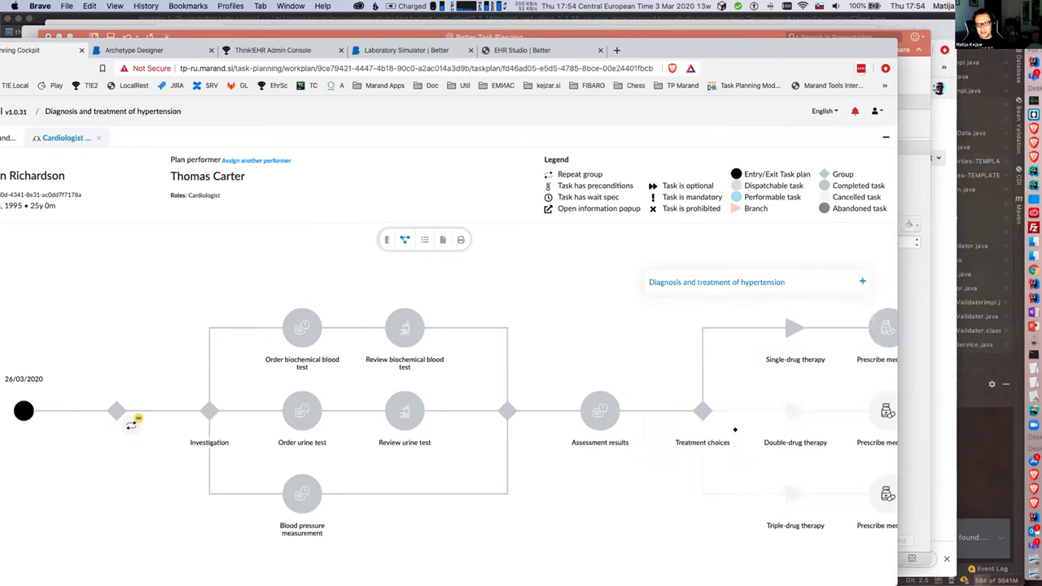
- Review the Cardiologist task plan flow from entry to exit and return to the list of work plans
scroll(551, 327, up, 3)
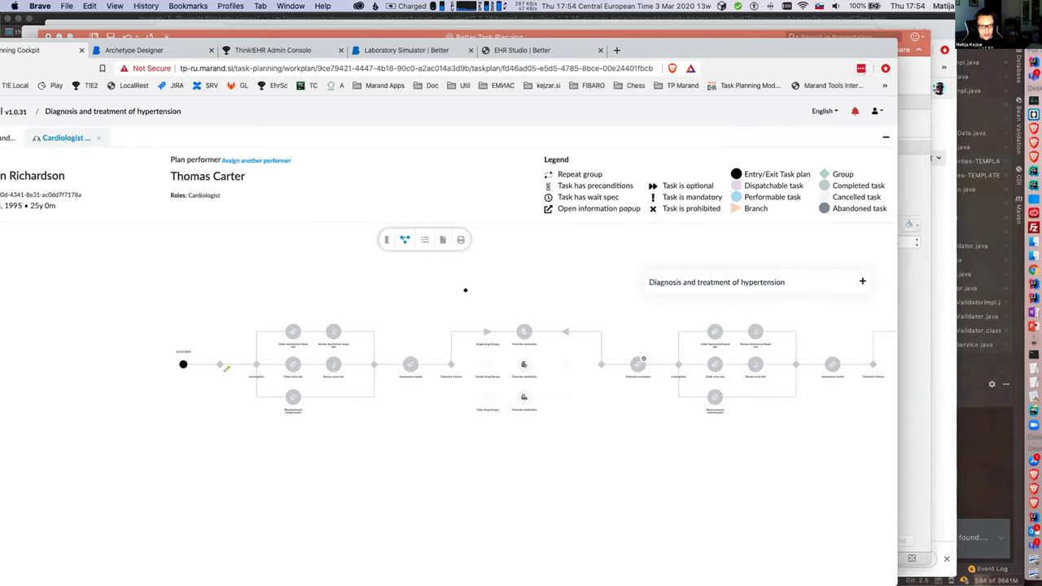
scroll(222, 429, down, 3)
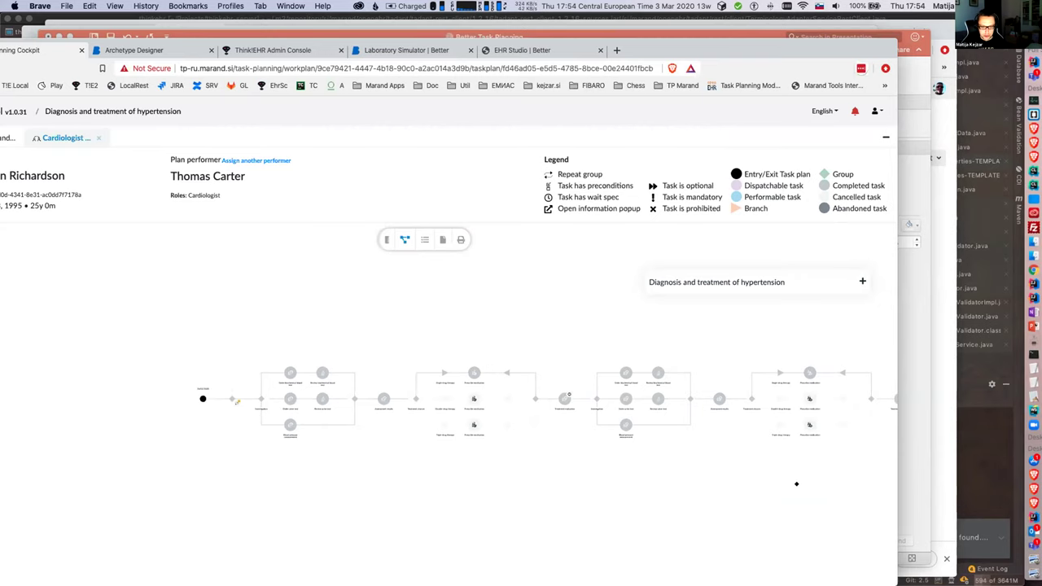
scroll(516, 480, right, 5)
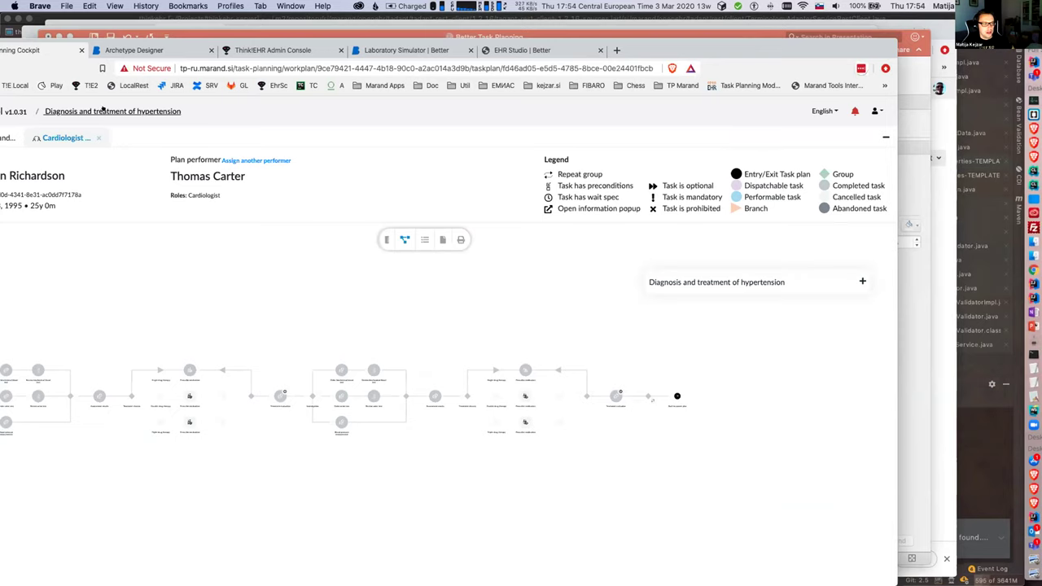
click(4, 112)
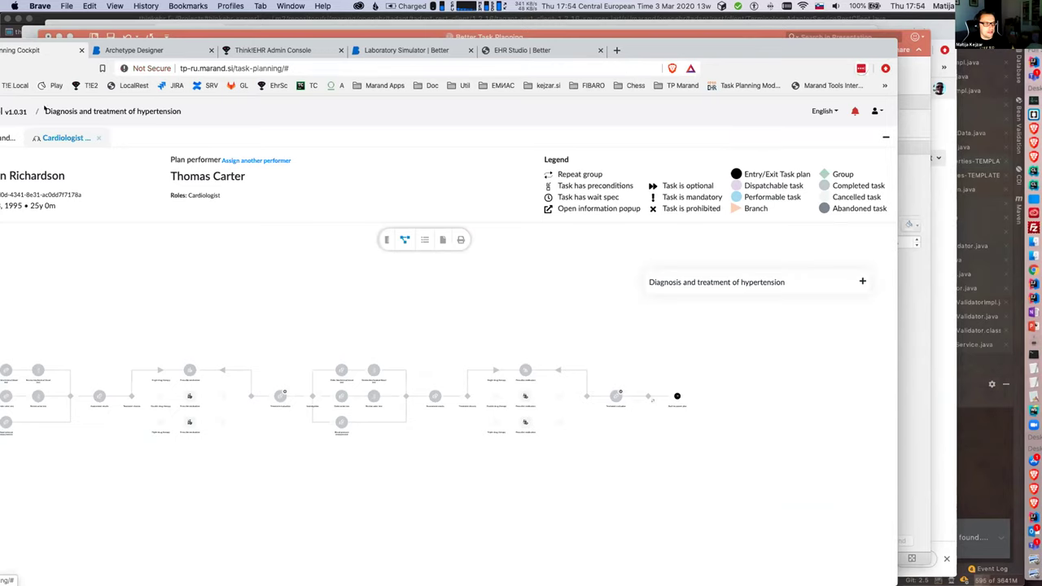
drag(211, 37, 281, 38)
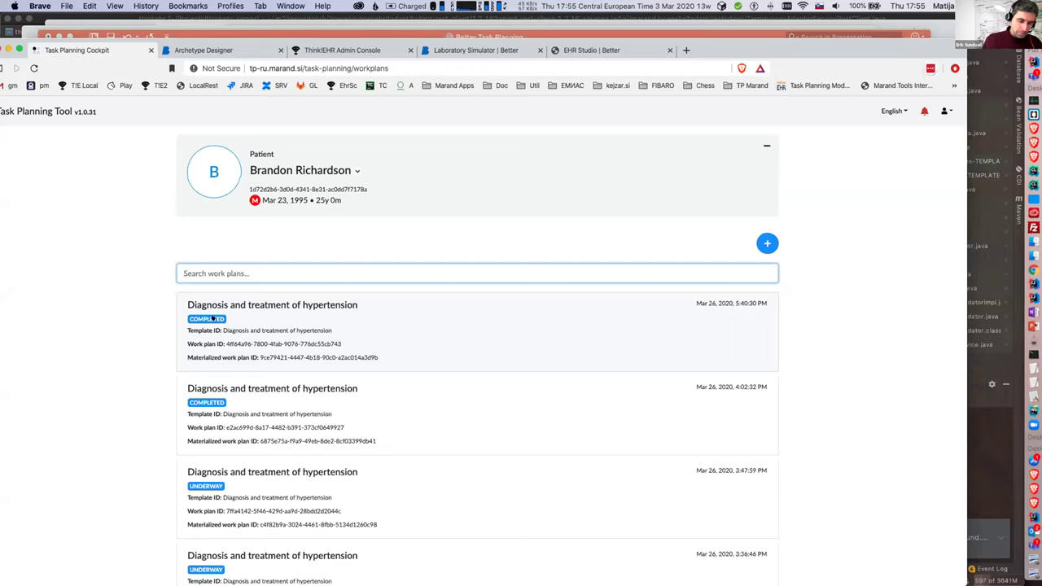
- Switch to the Better Task Planning presentation in PowerPoint and select slide 21, A Unified, City-Wide Task Planning Cluster
click(254, 34)
click(91, 401)
scroll(78, 420, down, 3)
scroll(74, 433, down, 2)
click(71, 457)
scroll(72, 449, down, 3)
scroll(72, 449, down, 2)
click(75, 490)
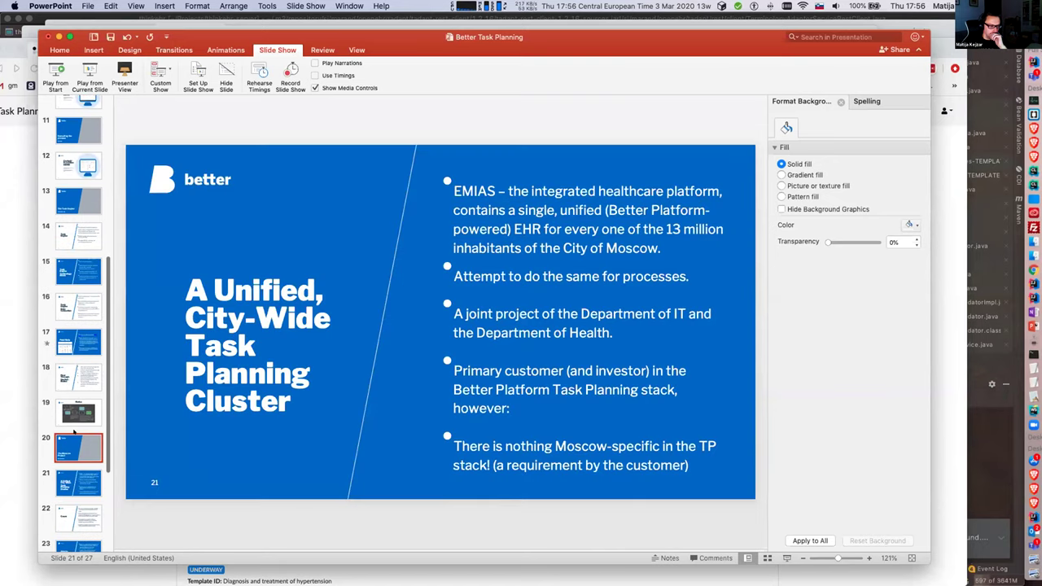
click(74, 437)
click(79, 474)
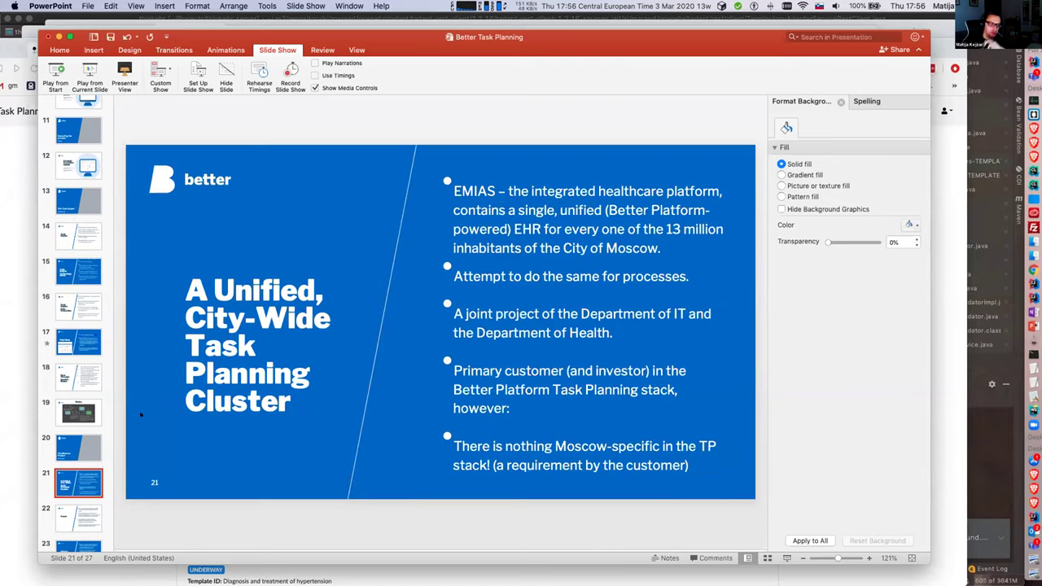
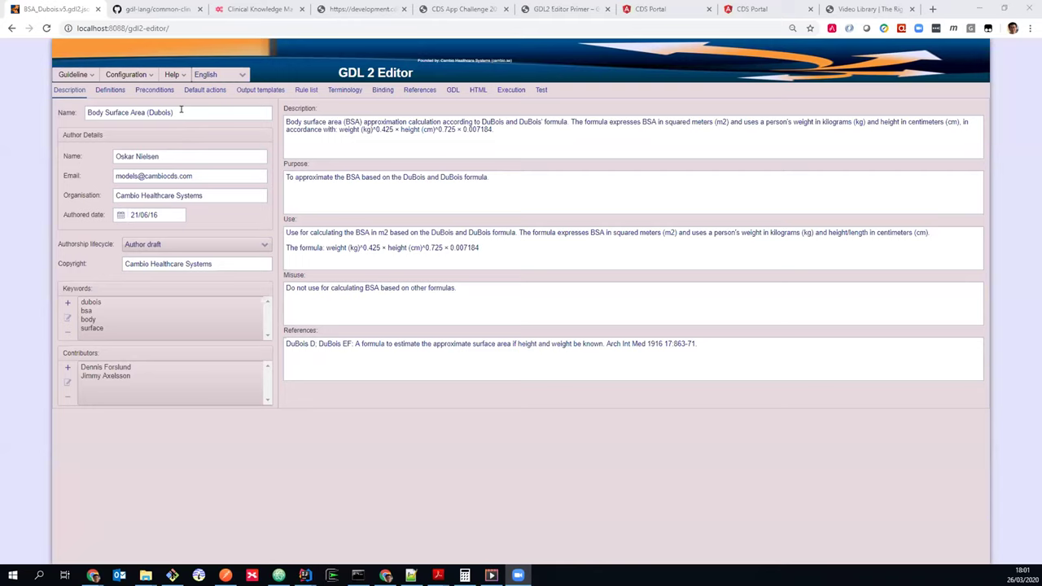
- View the input and output definitions of the Body Surface Area (Dubois) guideline, and look through the GDL2 Editor Primer page
click(110, 90)
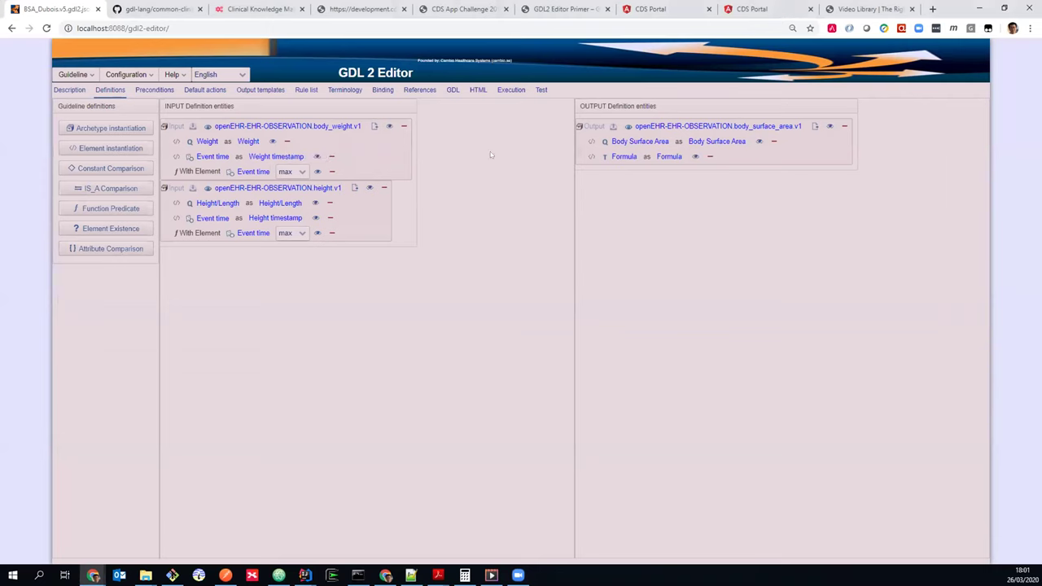
click(537, 9)
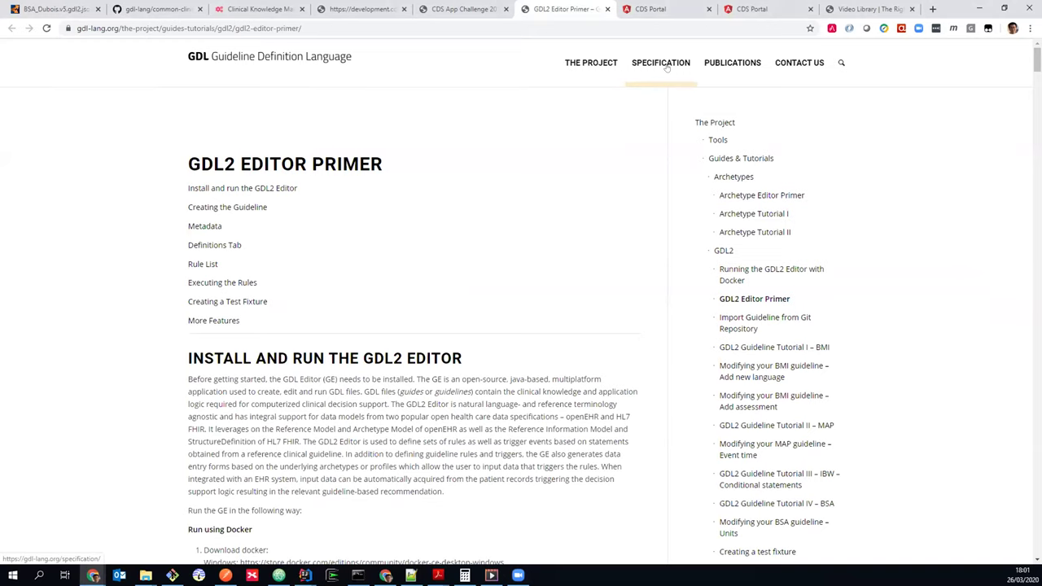
scroll(612, 174, down, 15)
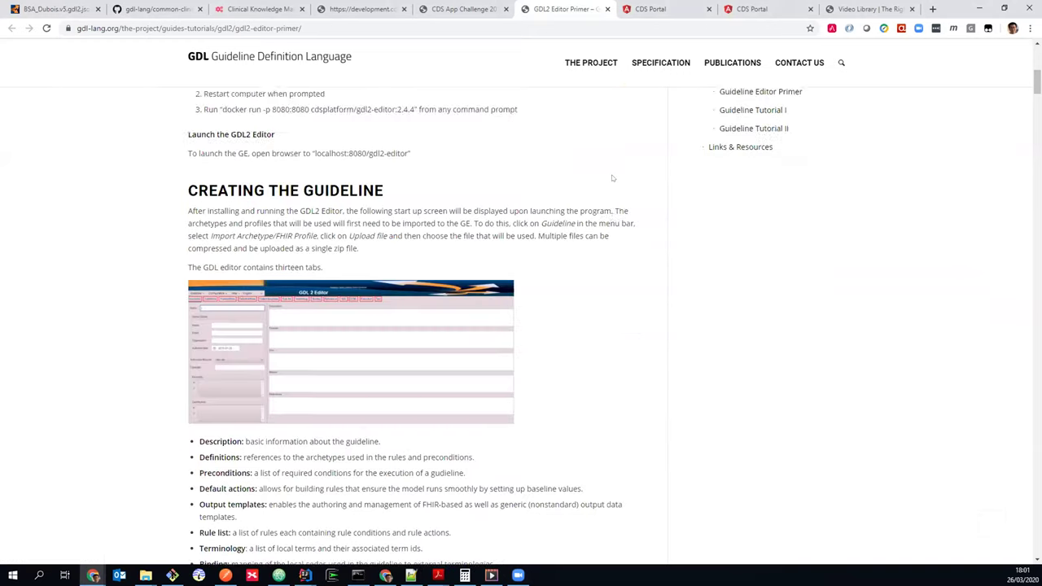
scroll(612, 172, up, 15)
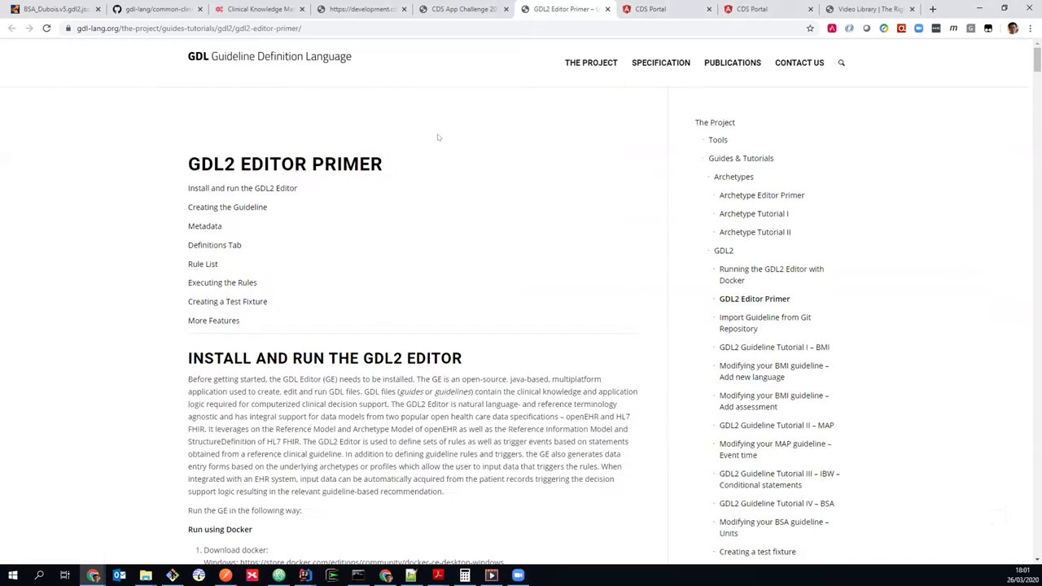
- Browse the published CDS apps by specialty in the gdl-lang/common-clinical-models GitHub repository, from Cardiology to Emergency Medicine
click(155, 9)
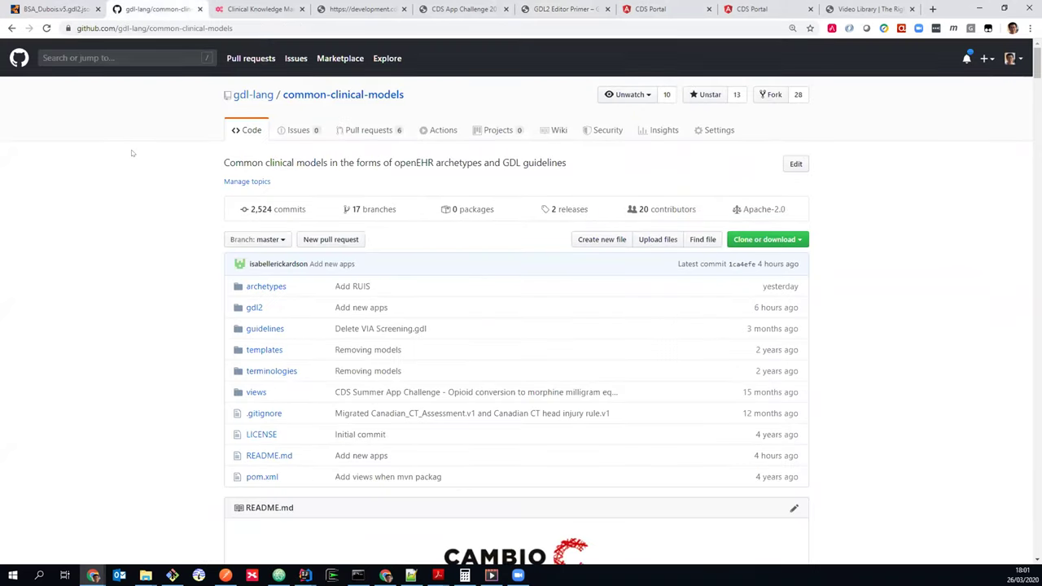
scroll(132, 155, down, 6)
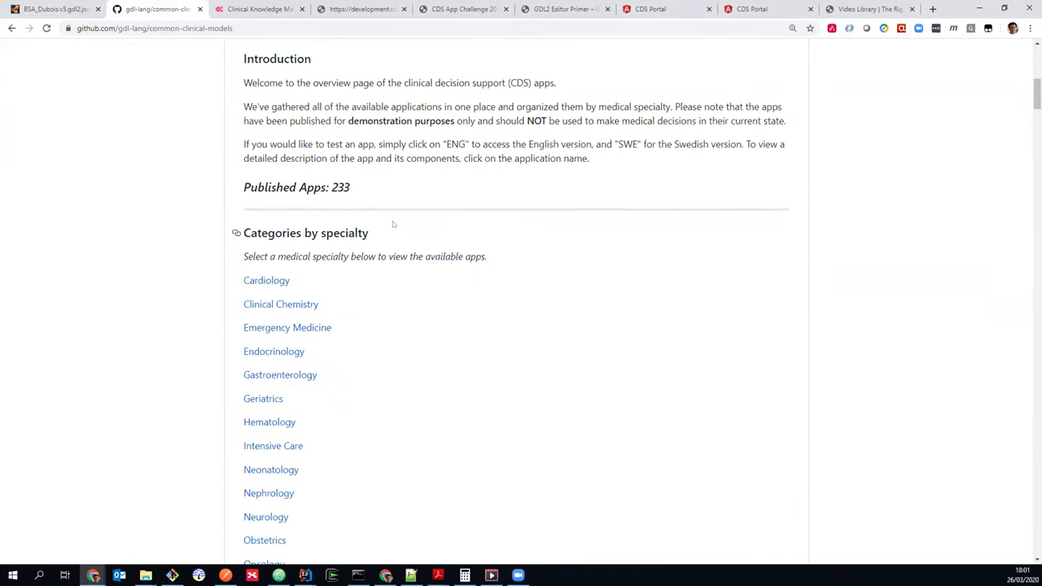
scroll(392, 224, down, 10)
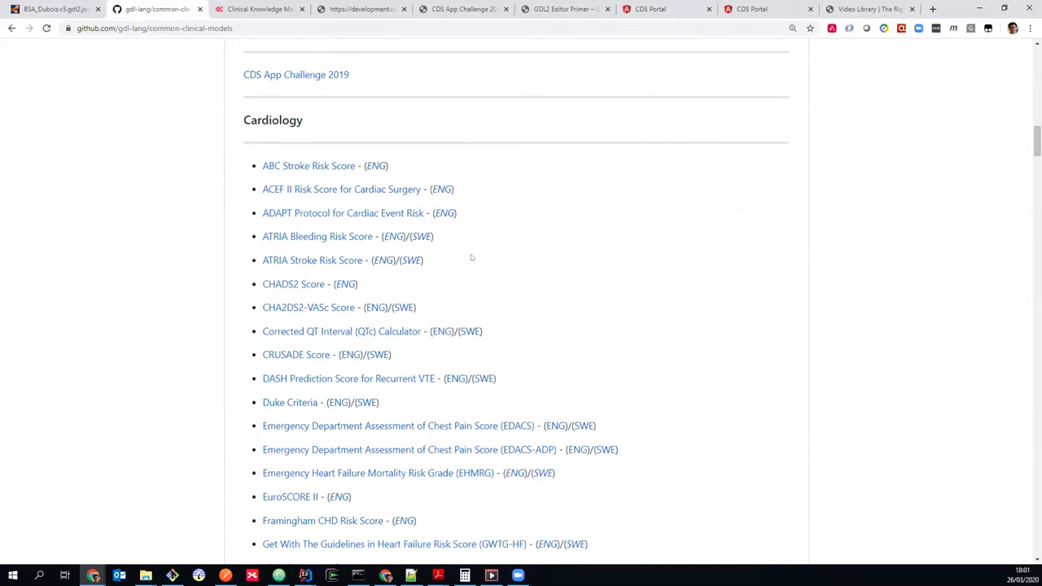
scroll(479, 259, down, 4)
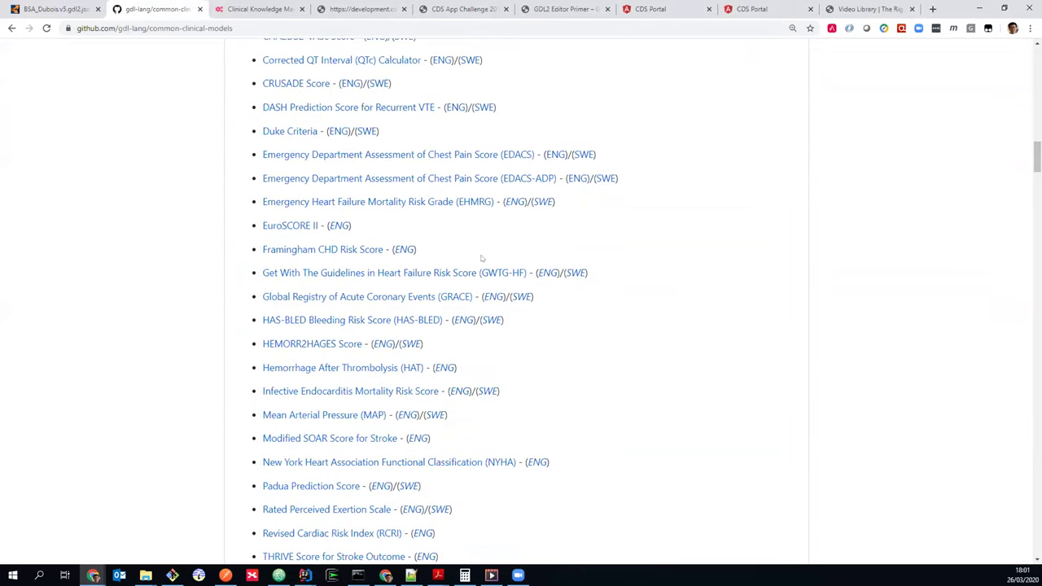
scroll(481, 259, down, 6)
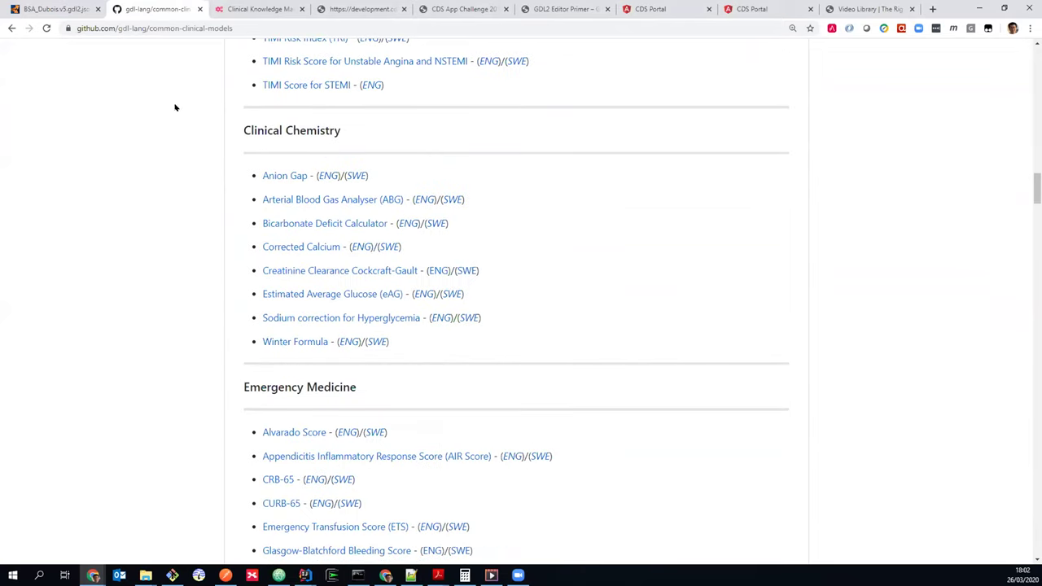
- Switch the BSA_Dubois guideline in the GDL2 Editor to Swedish, open its terminology and set the language back to English
click(55, 9)
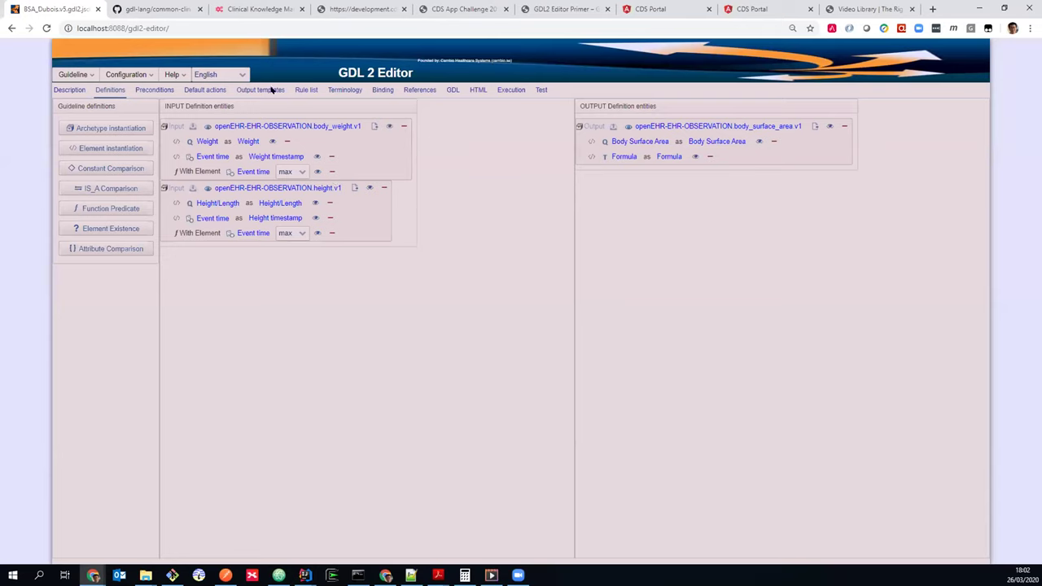
click(216, 76)
click(207, 112)
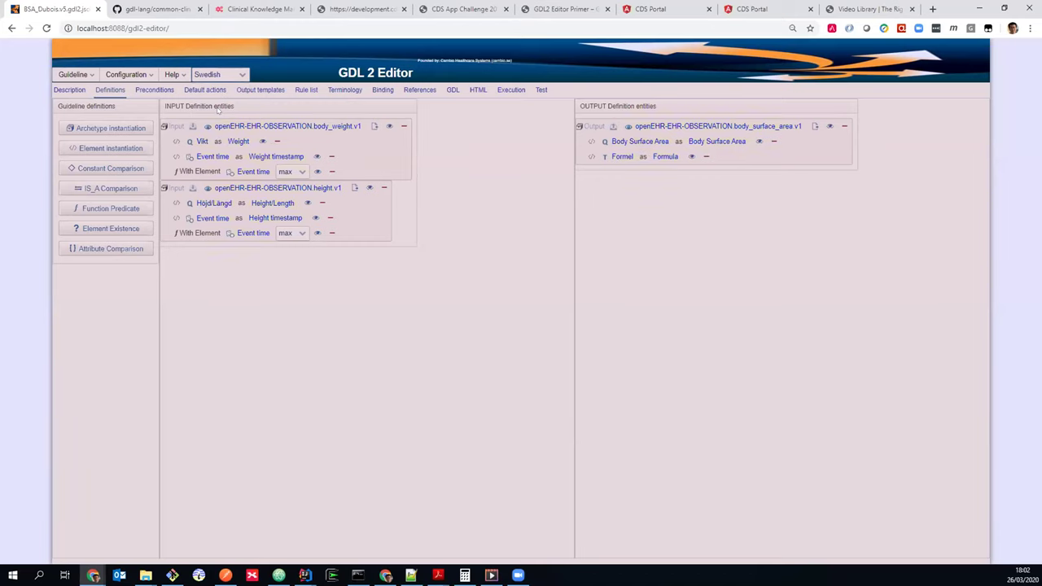
click(343, 90)
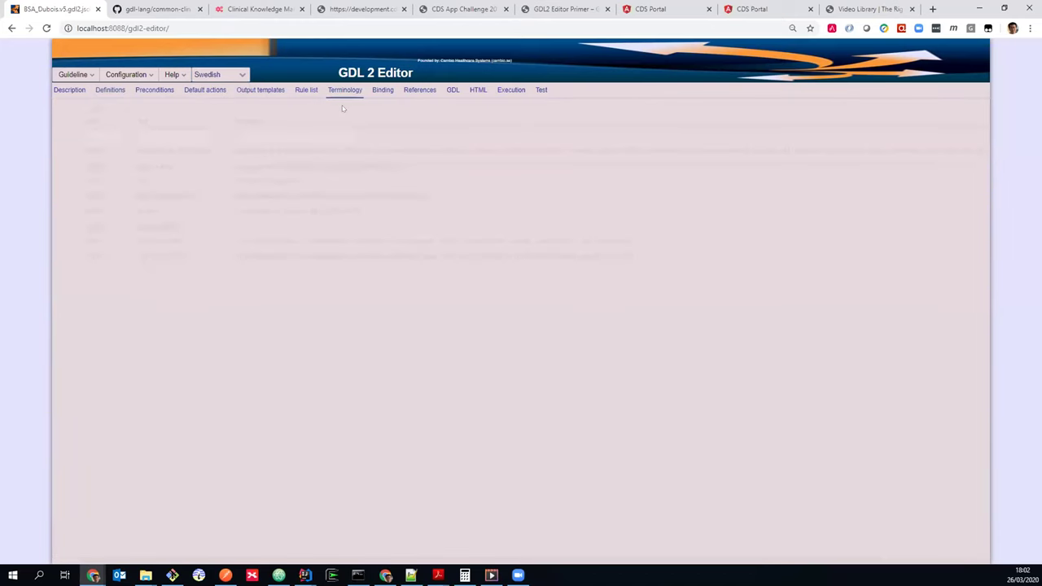
click(216, 75)
click(207, 101)
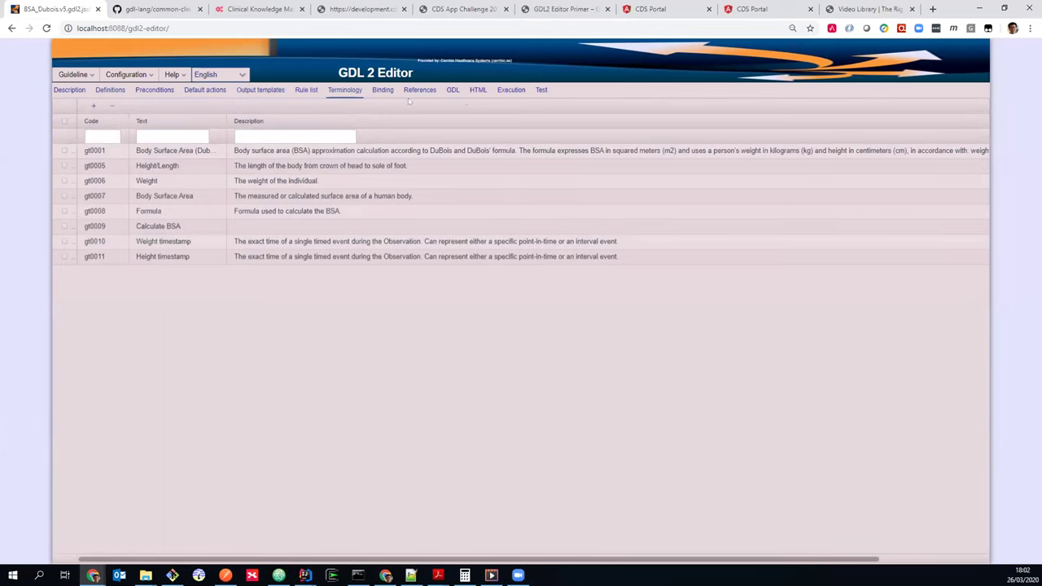
- Execute the BSA_Dubois guideline with a weight of 80 kg and run its case_1 test fixture
click(511, 91)
click(93, 209)
drag(83, 161, 30, 161)
text(80)
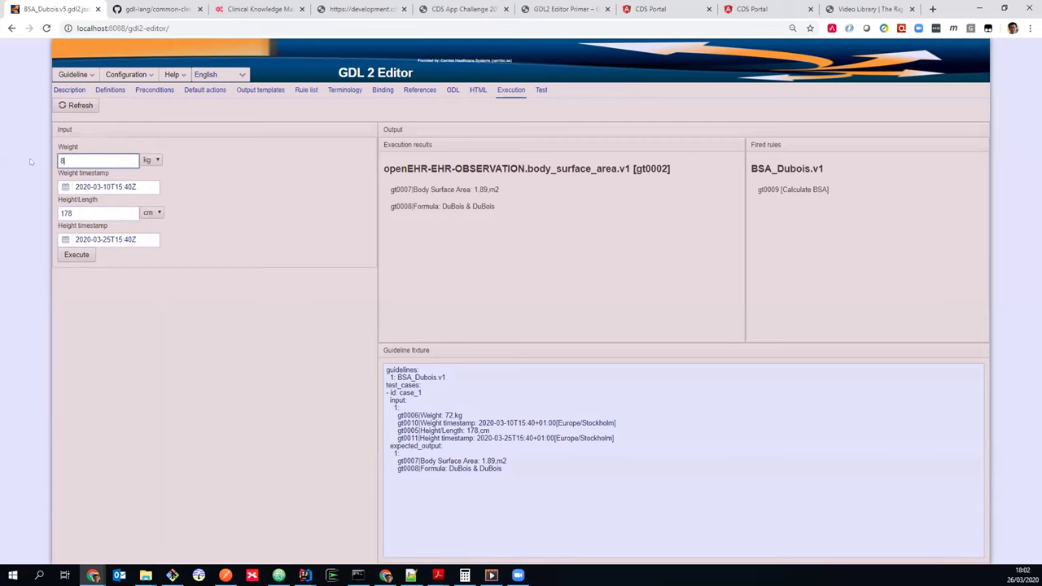
click(75, 255)
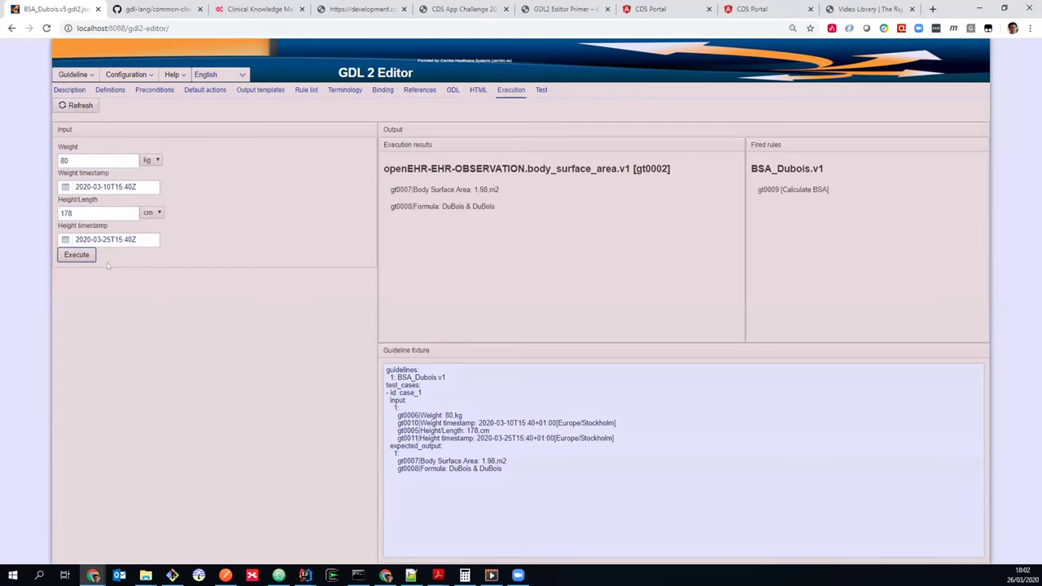
click(540, 91)
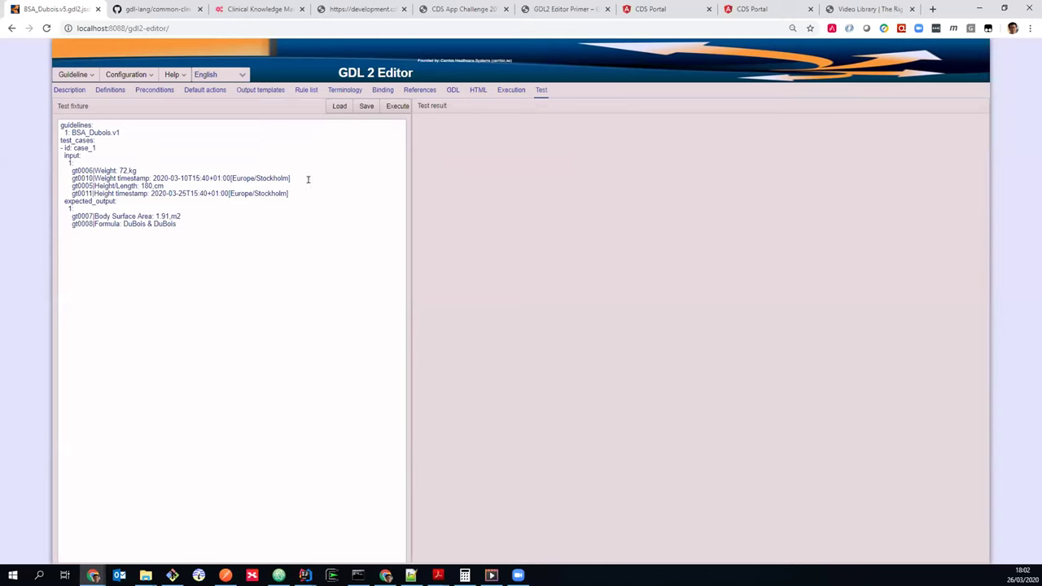
click(396, 107)
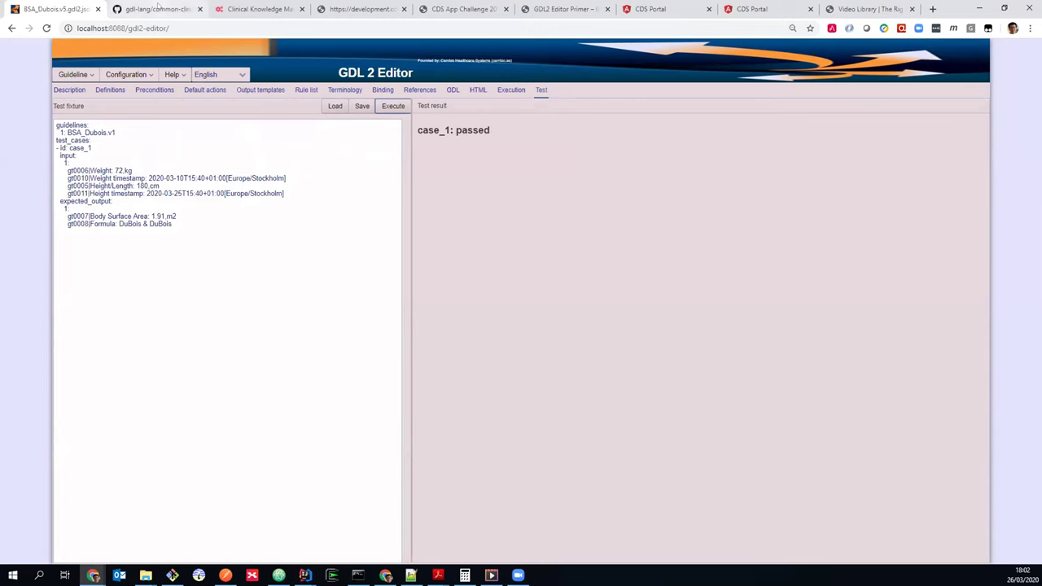
- Look at the common-clinical-models repository overview and the PSI-PORT_Pneumonia_Risk_Stratification guideline page in the Clinical Knowledge Manager
click(158, 8)
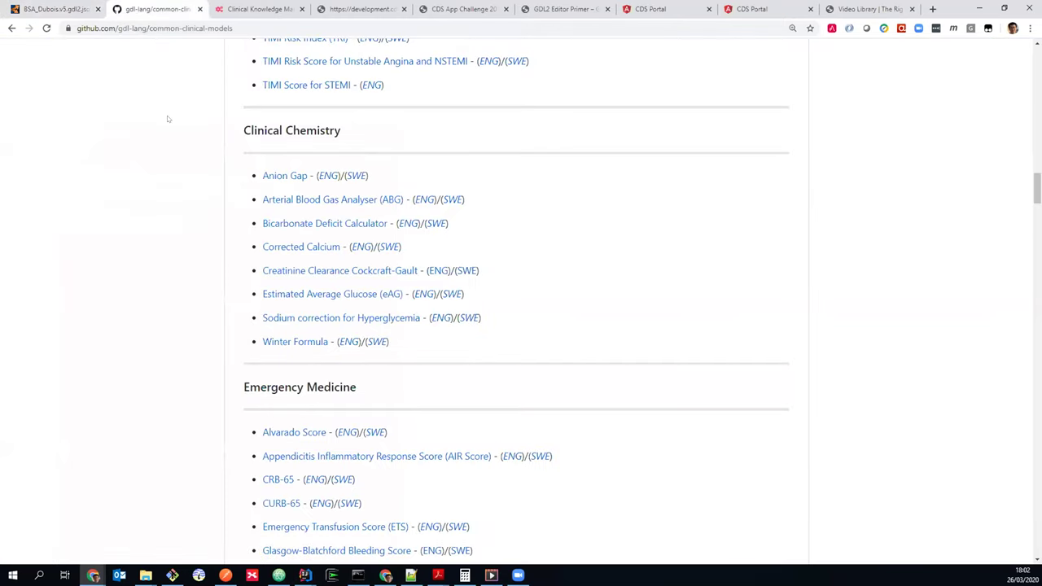
scroll(167, 119, up, 20)
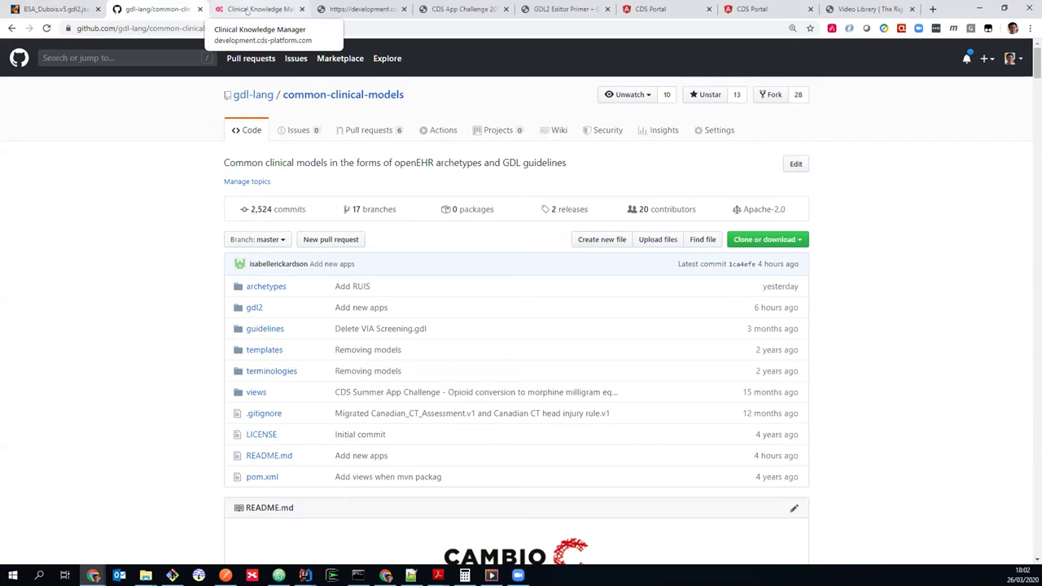
click(247, 10)
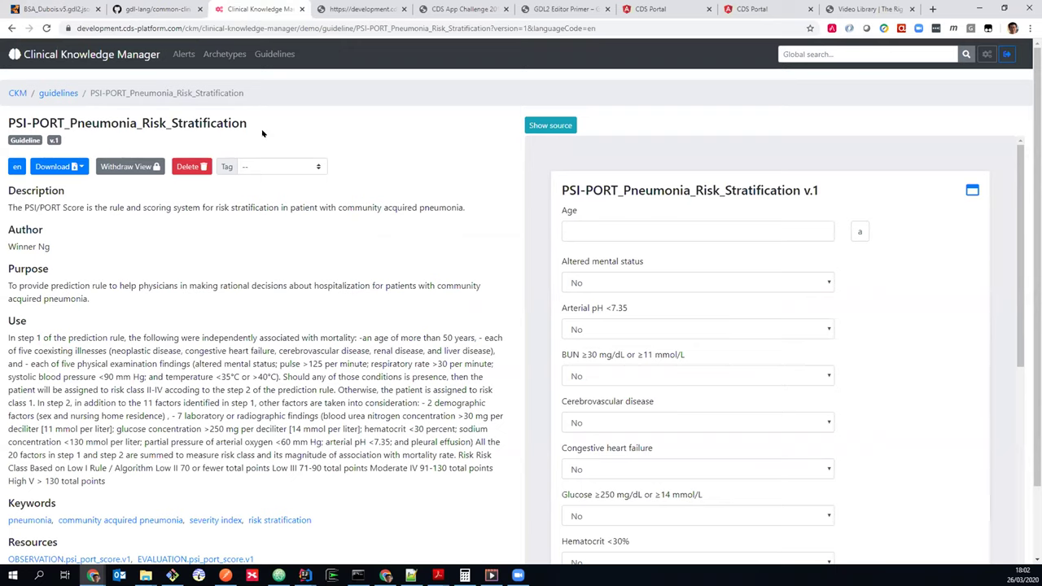
click(158, 9)
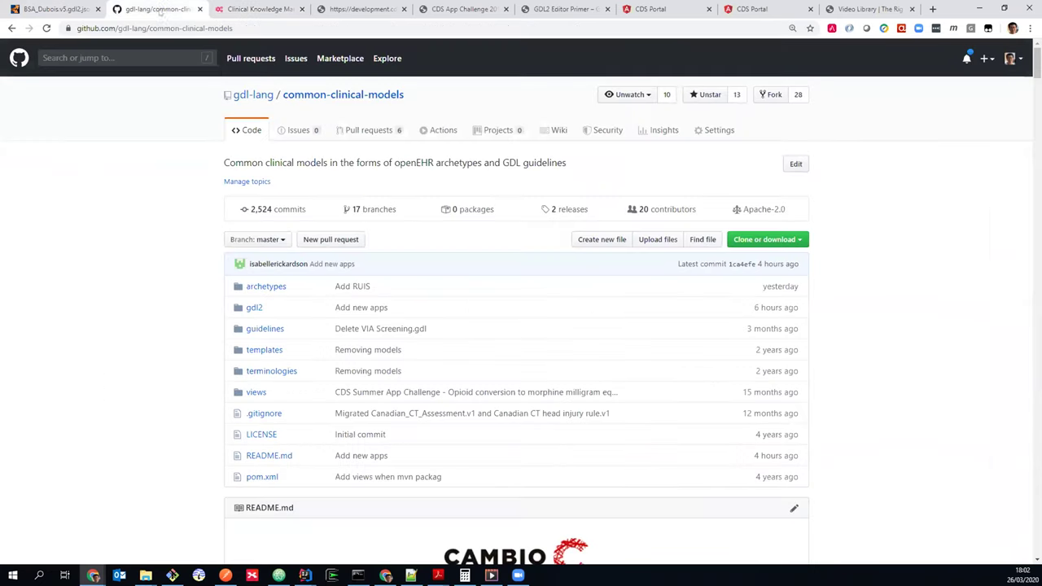
click(259, 9)
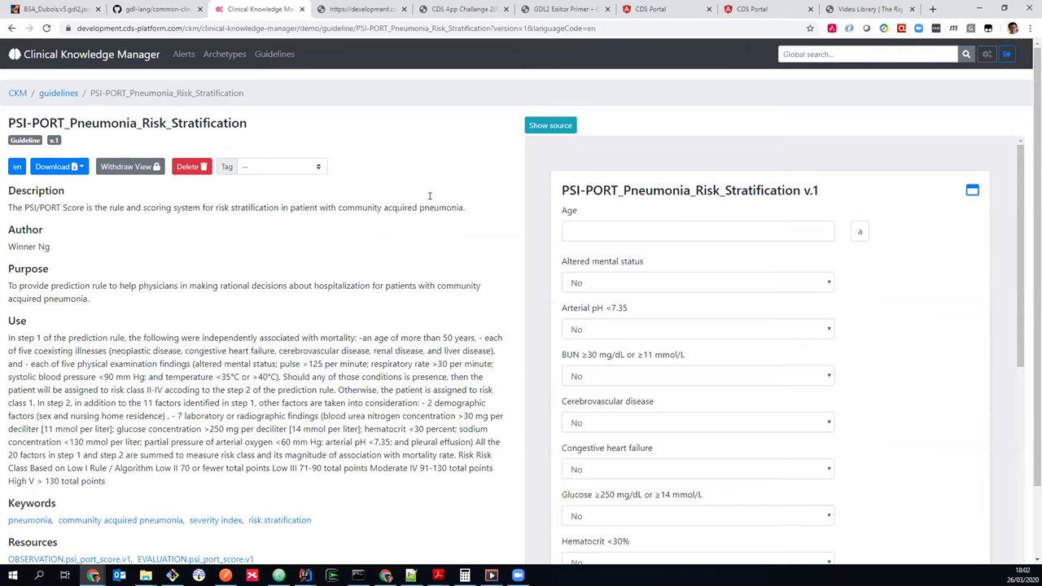
scroll(374, 195, down, 1)
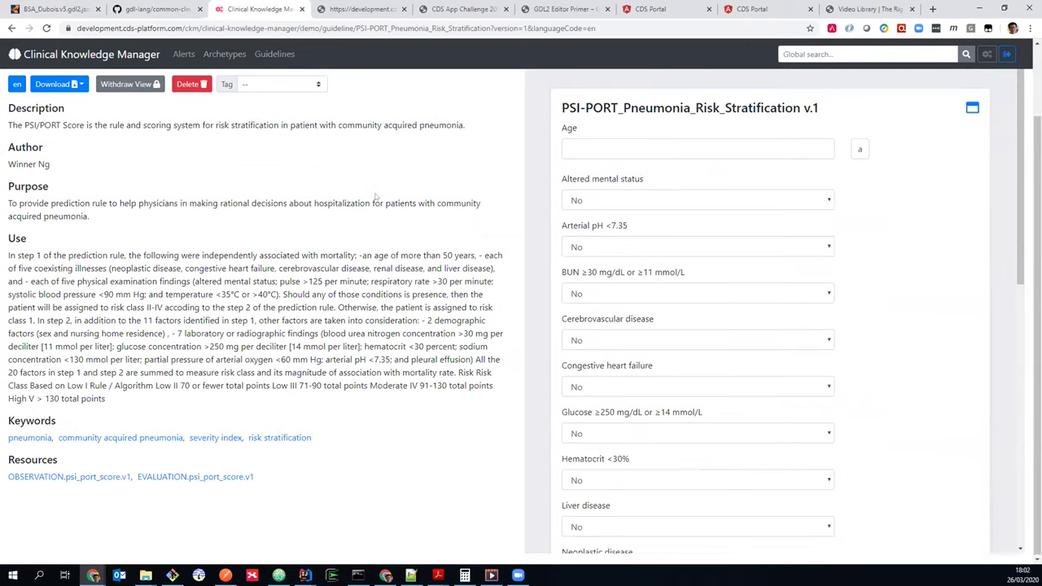
scroll(220, 156, up, 1)
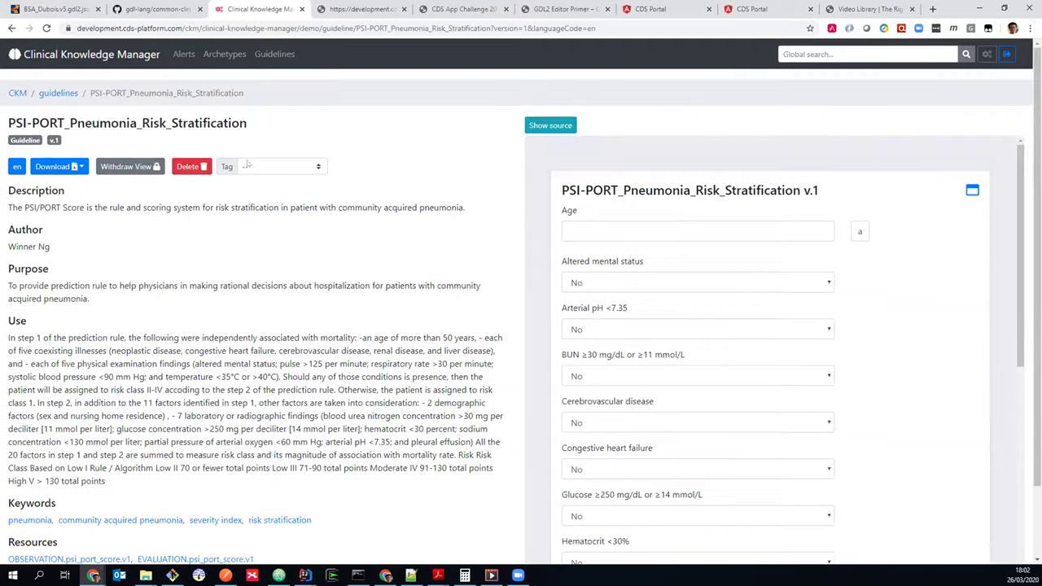
- Change the age to 85 in the standalone PSI-PORT_Pneumonia_Risk_Stratification v.1 form
click(334, 10)
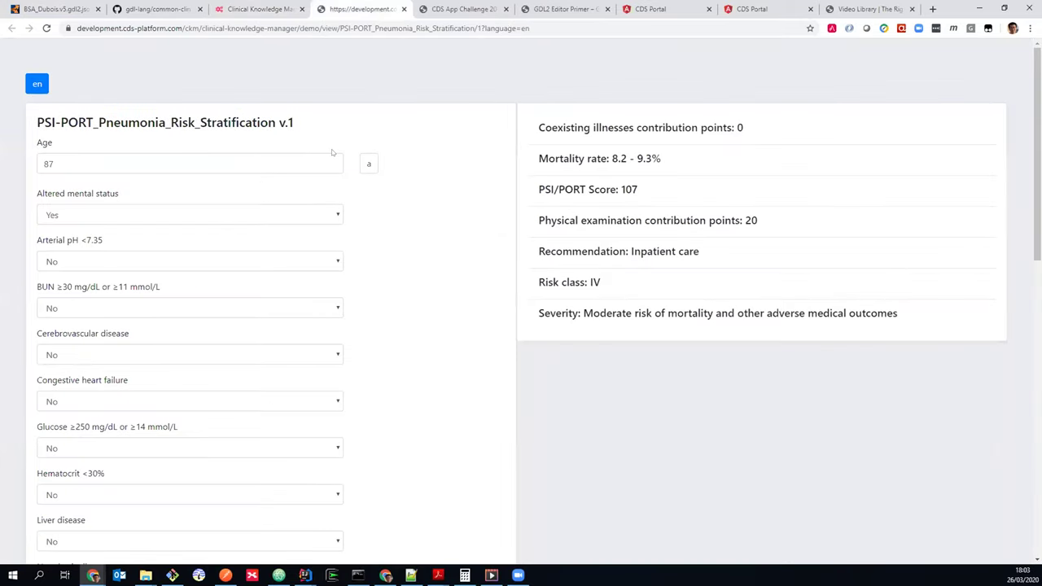
click(275, 162)
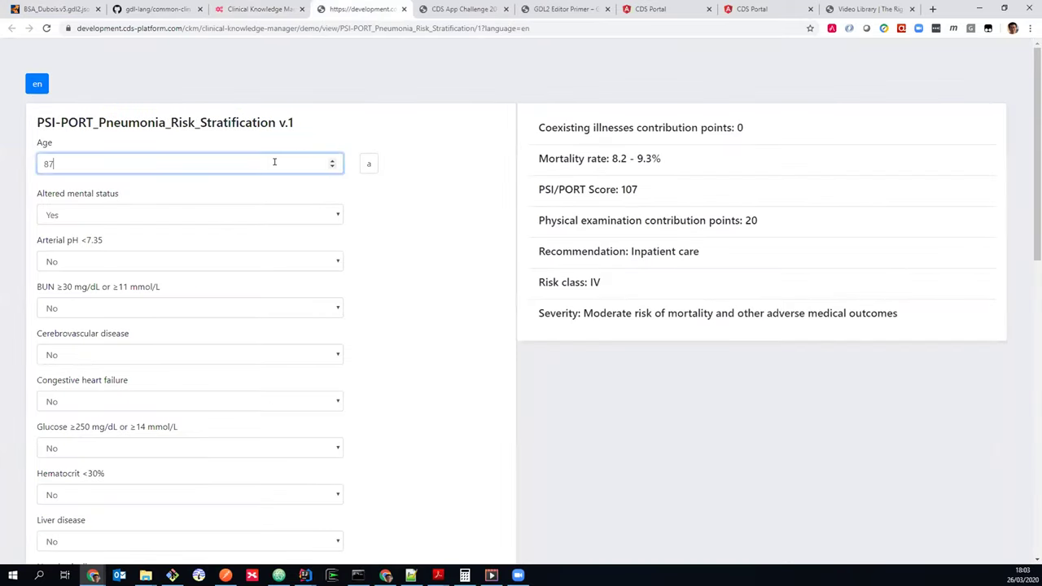
key(BackSpace)
text(5)
scroll(165, 213, down, 6)
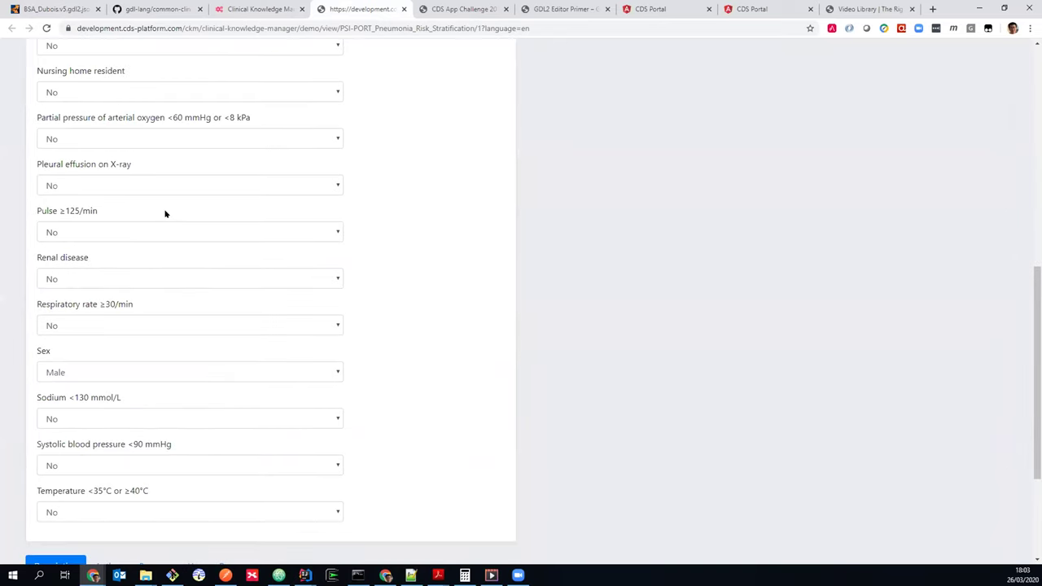
- Look through the PSI-PORT form, the CDS App Challenge page with its 2019 finalists, and the GDL2 Editor Primer page
scroll(165, 214, down, 3)
scroll(164, 214, up, 10)
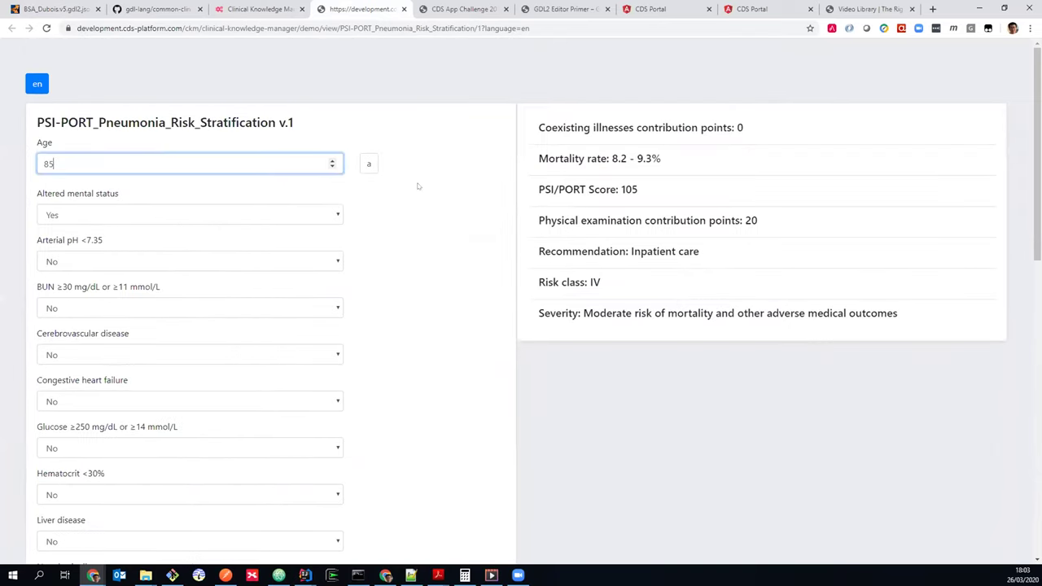
click(463, 11)
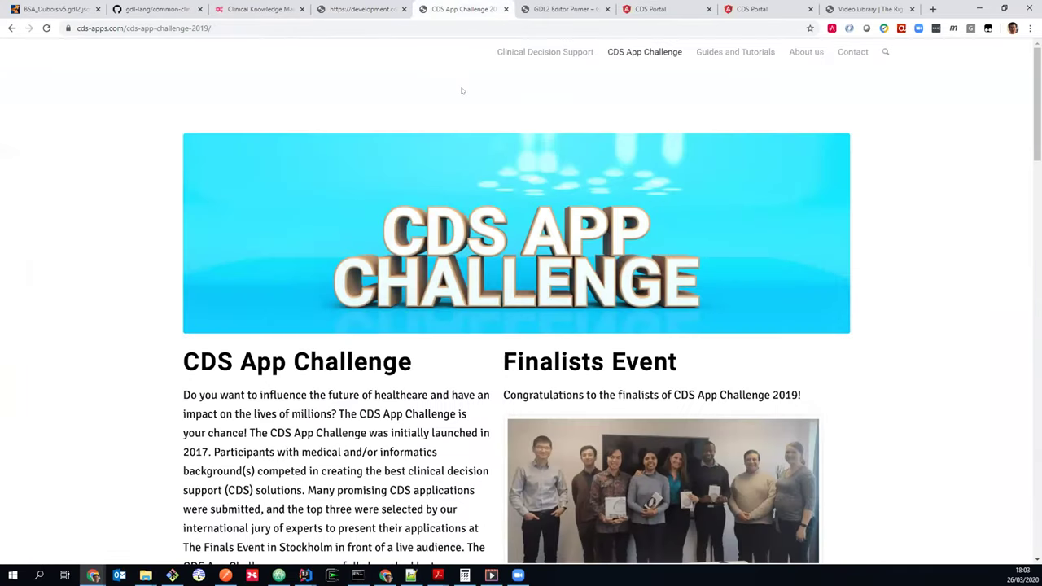
scroll(462, 91, down, 3)
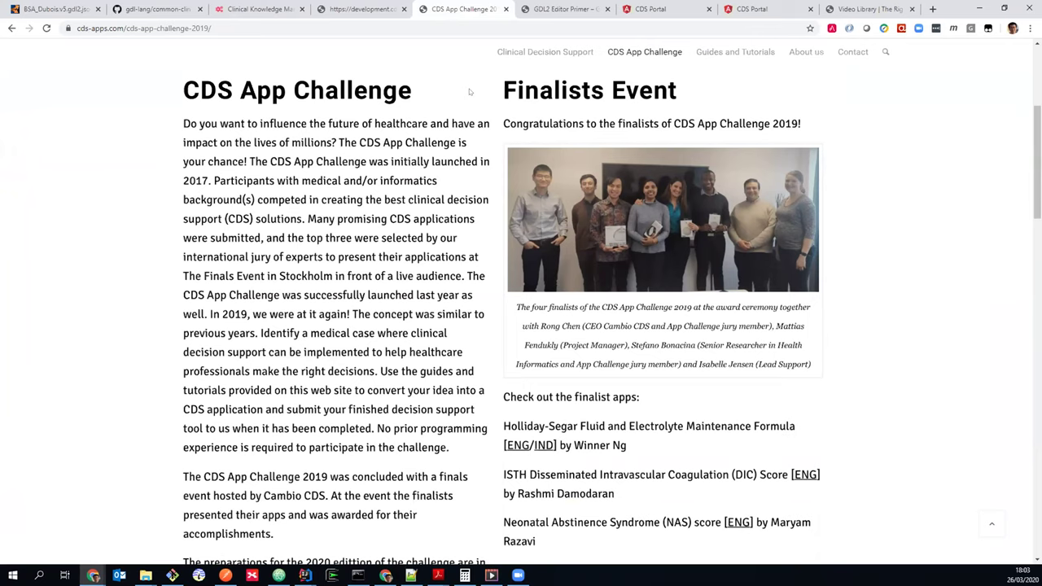
click(567, 12)
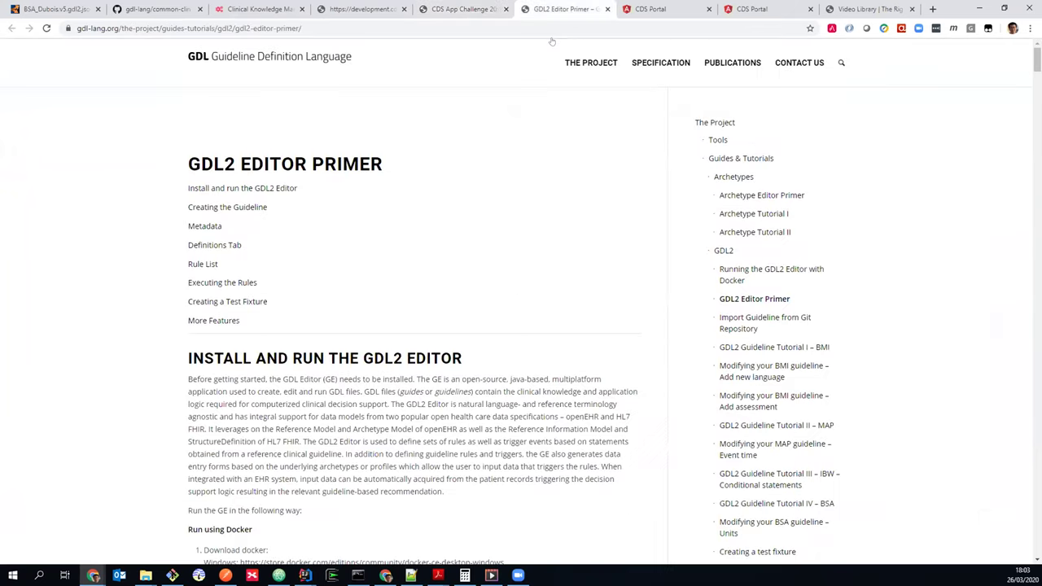
click(304, 25)
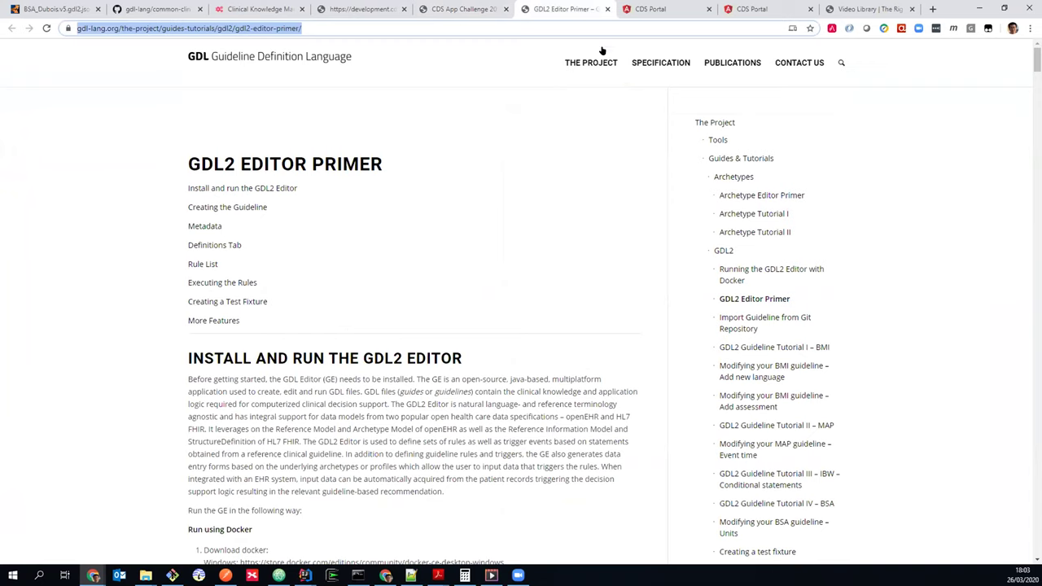
- Open the Acute head injury app in the CDS Portal and set its theme to atmosphere and language to sv-SE
click(651, 10)
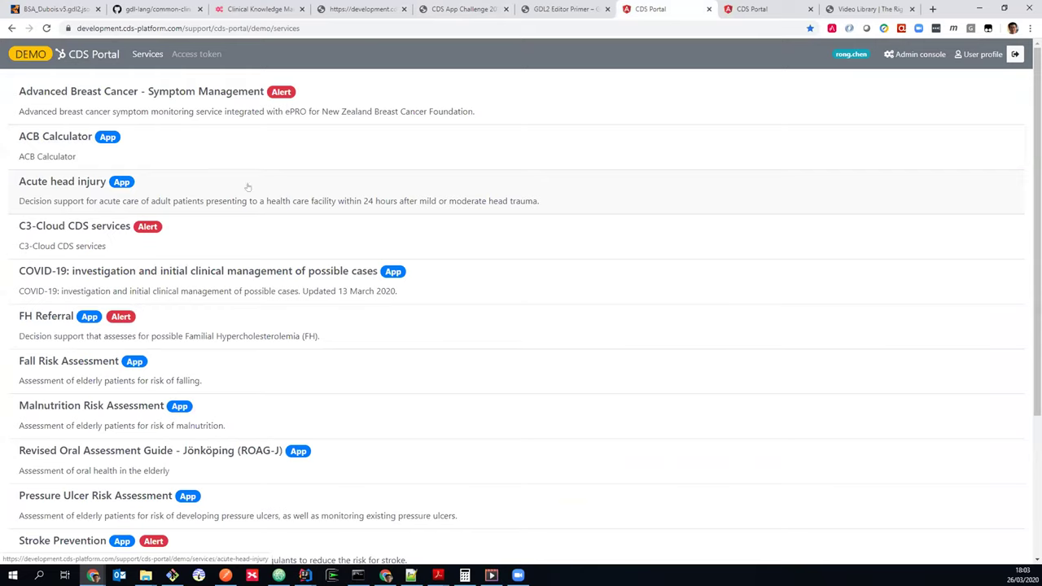
click(85, 188)
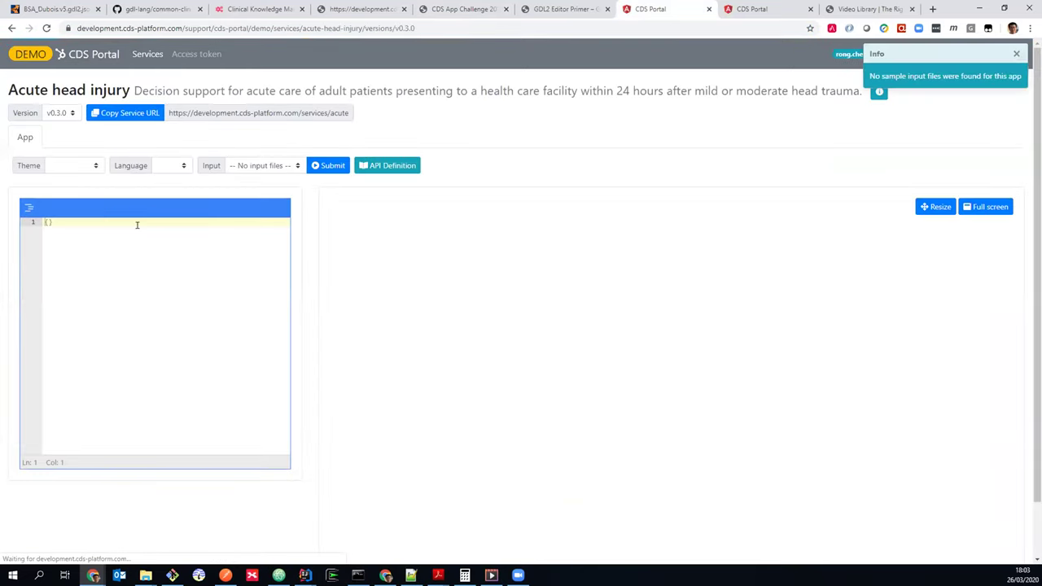
click(72, 114)
click(72, 124)
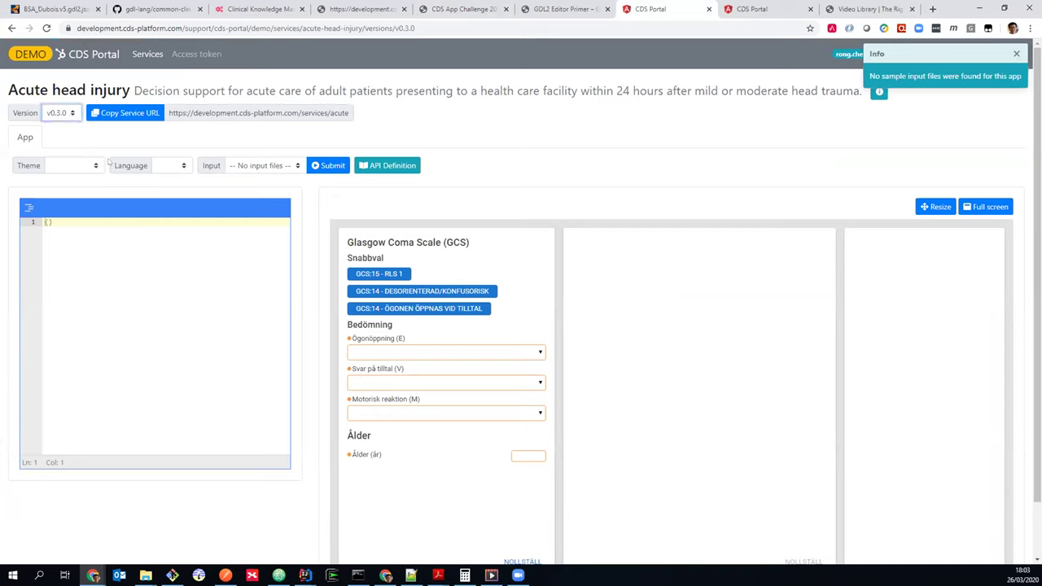
click(88, 168)
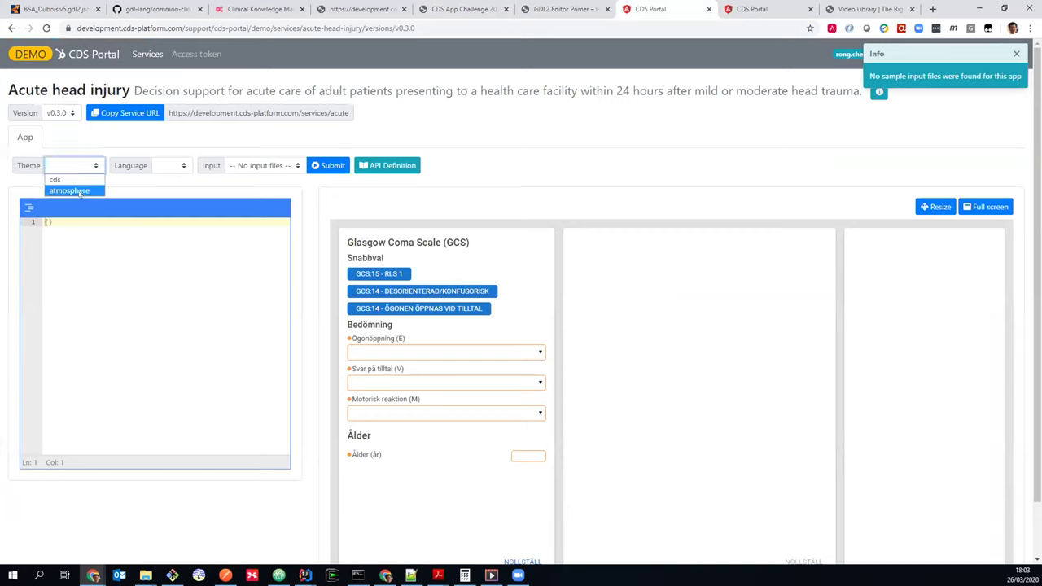
click(80, 190)
click(168, 167)
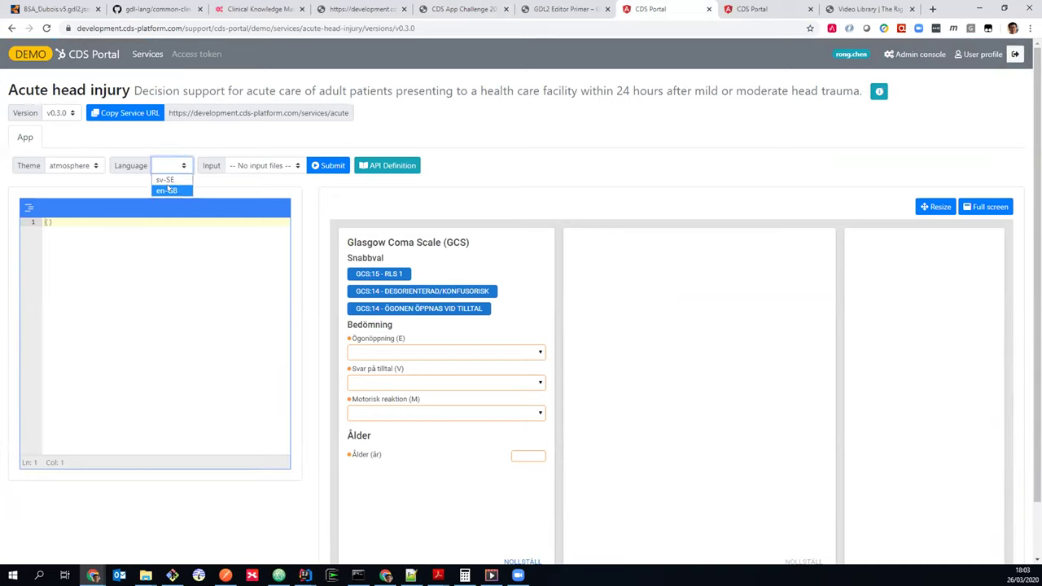
click(165, 179)
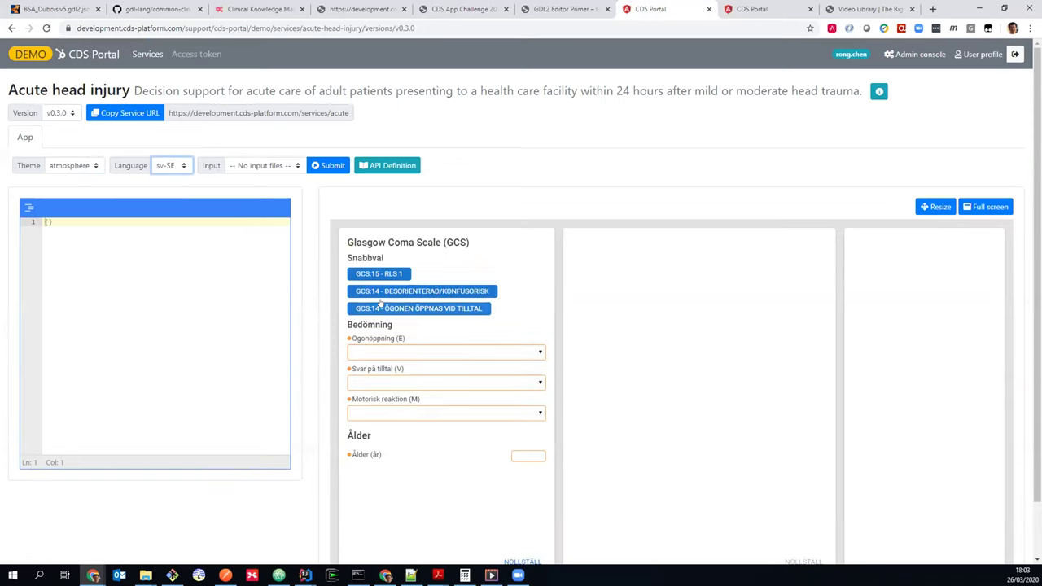
- Apply the GCS:15 - RLS 1 quick choice, enter an age of 66 and look over the head injury assessment
click(377, 274)
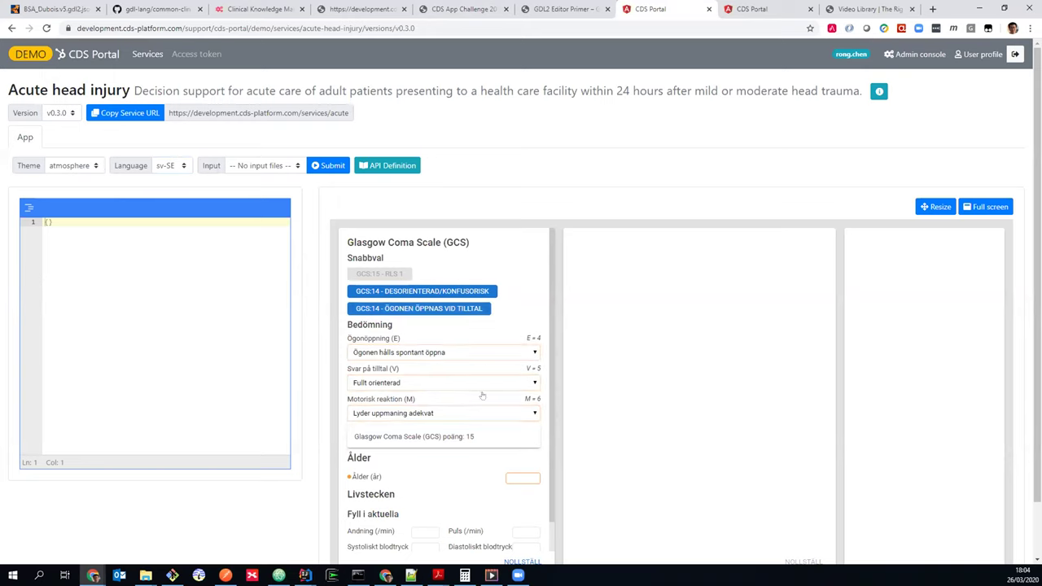
click(518, 476)
text(66)
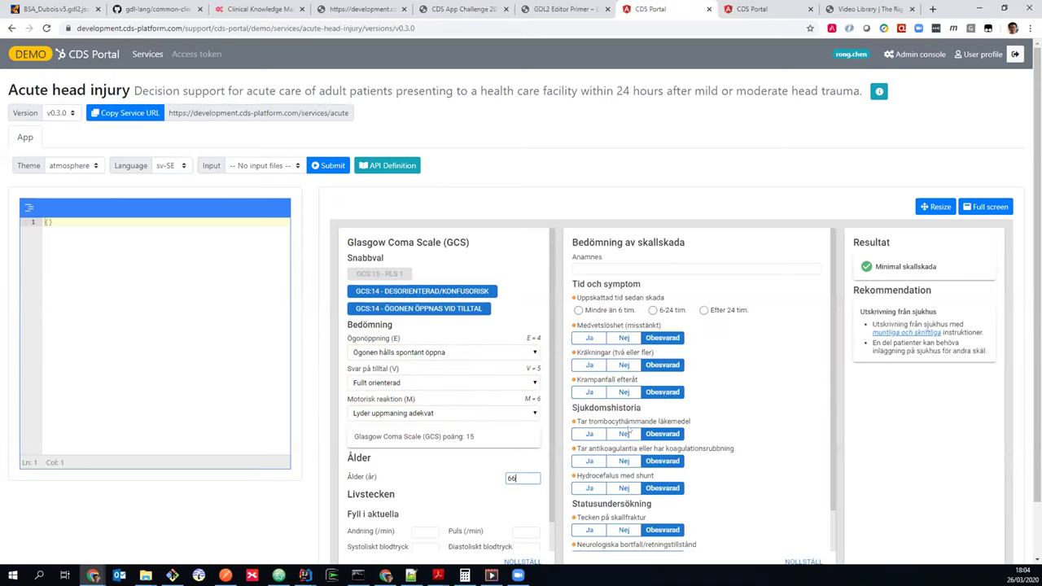
scroll(818, 297, down, 1)
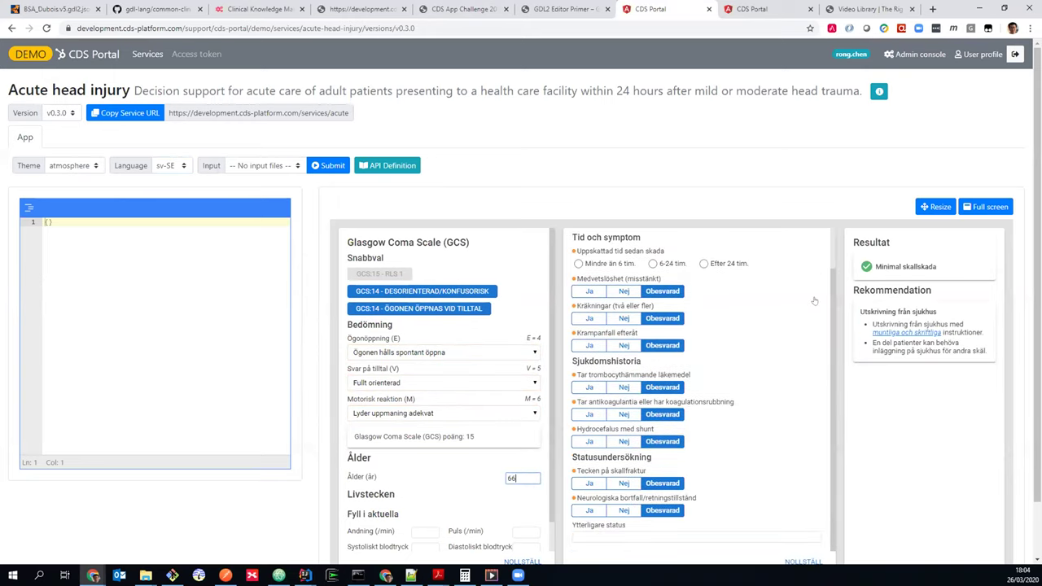
scroll(818, 297, up, 1)
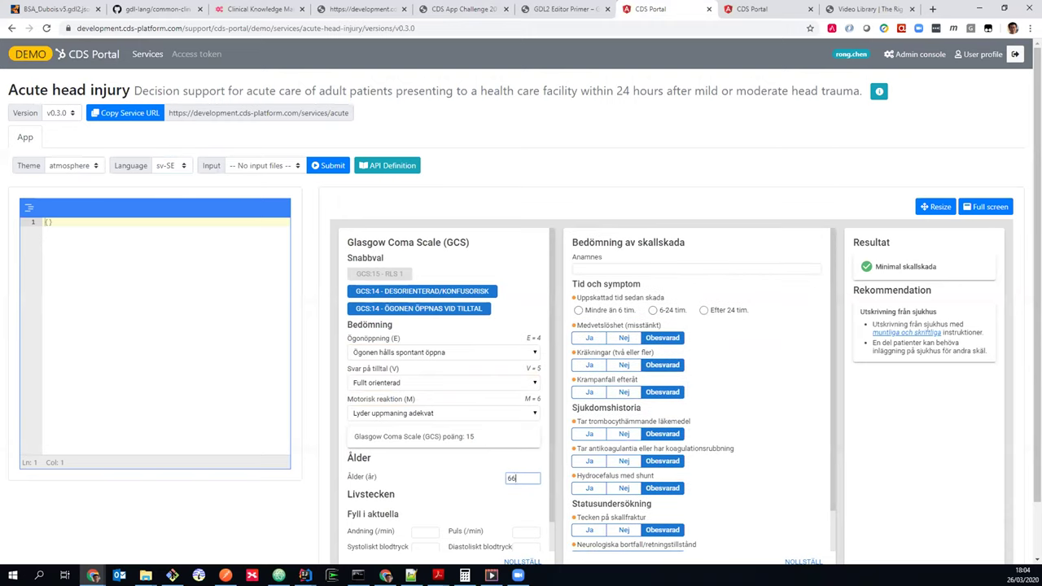
- Switch to the wolfram-syndrome-alert project in IntelliJ IDEA and start its CDS service
key(super+d)
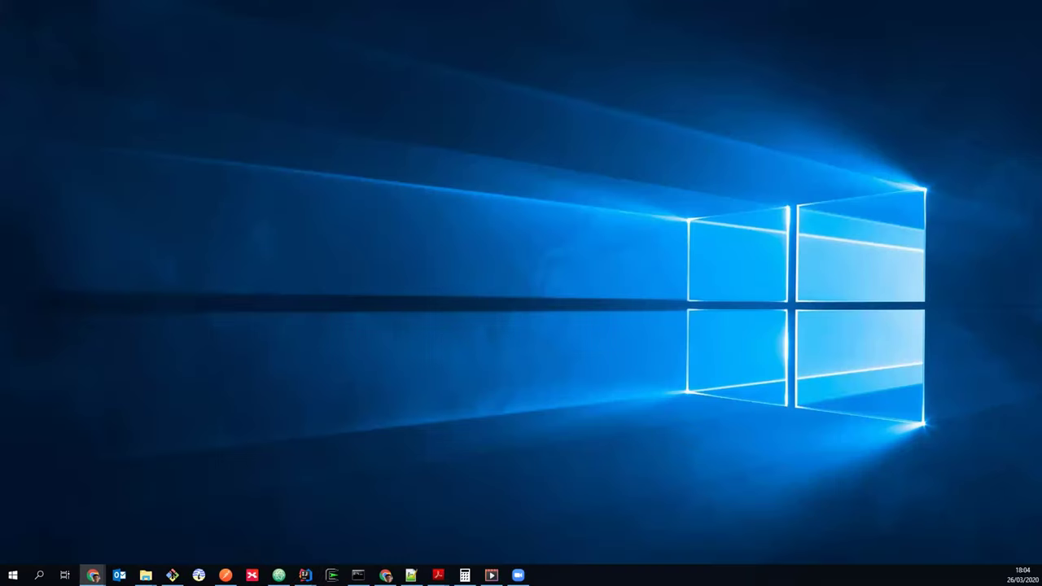
key(super+d)
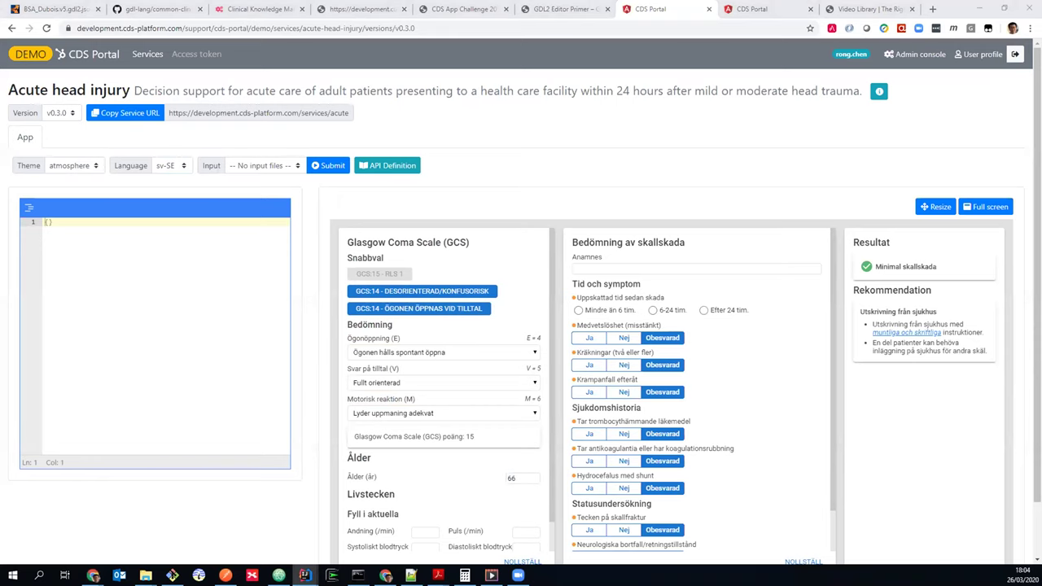
key(alt+Tab)
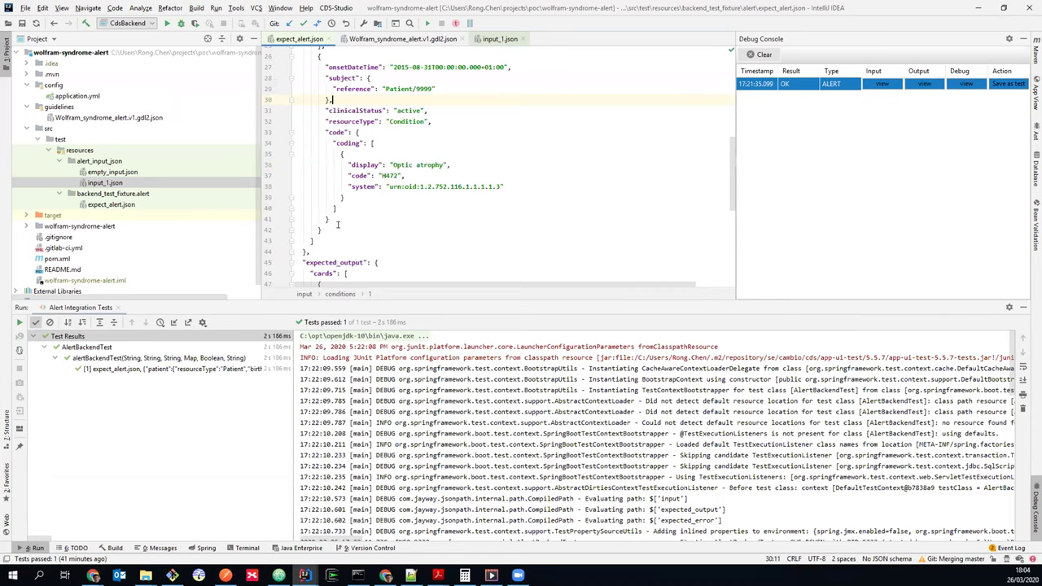
drag(298, 297, 325, 357)
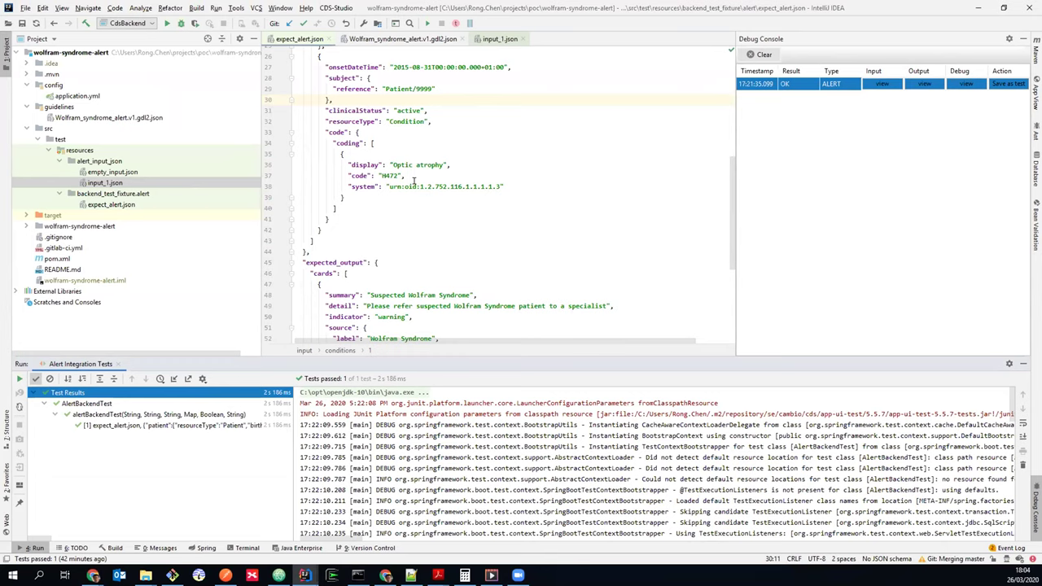
click(1037, 93)
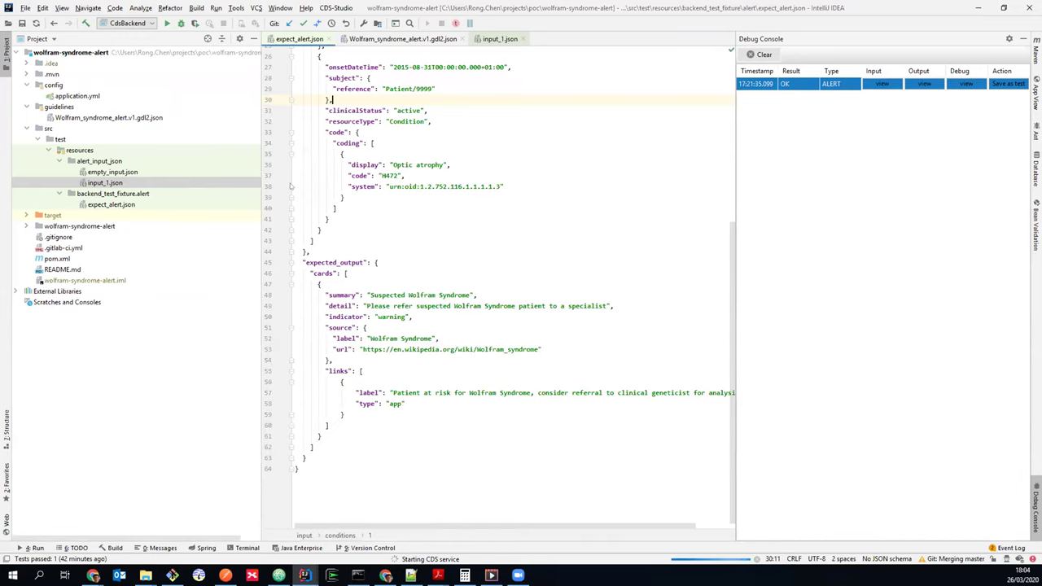
- Open input_1.json and examine its conditions list, collapsing and expanding the first condition
click(140, 187)
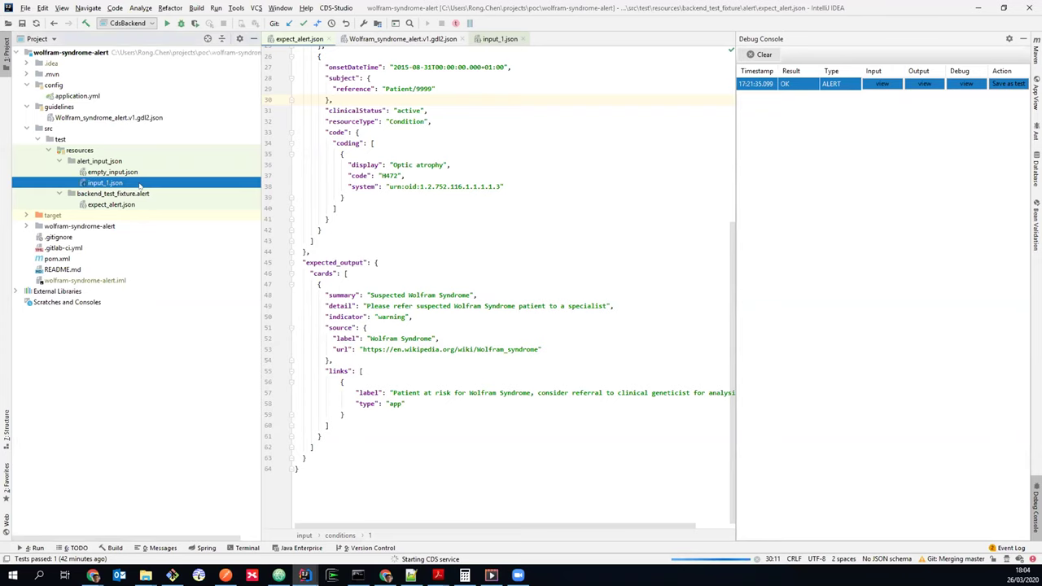
double_click(140, 187)
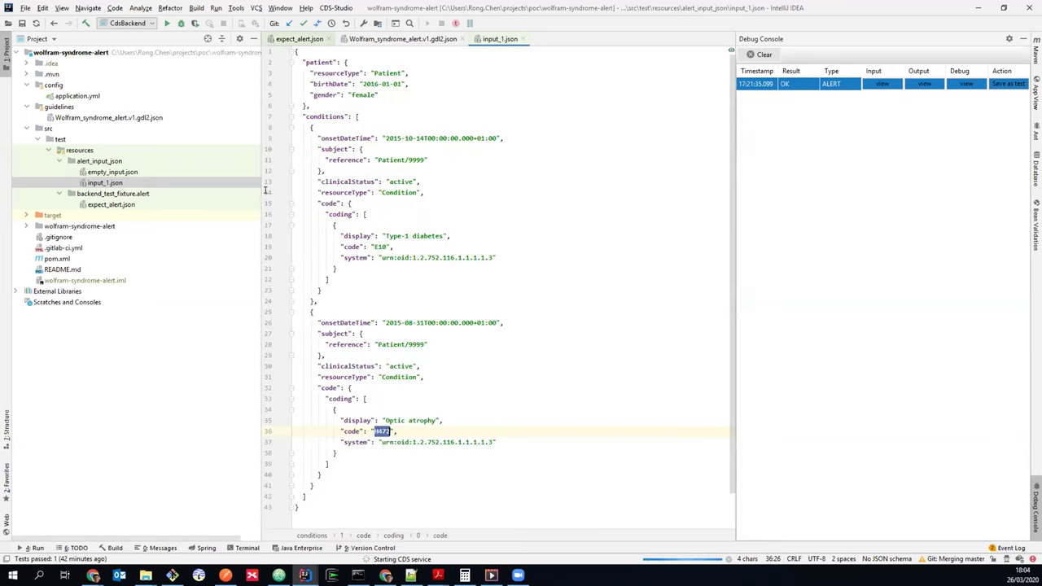
double_click(324, 116)
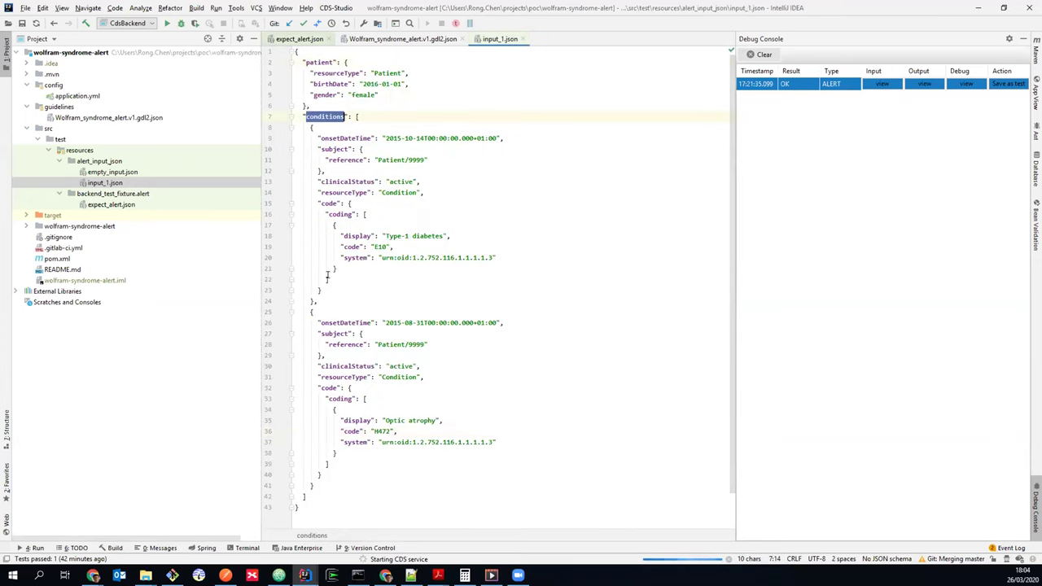
click(291, 116)
click(291, 117)
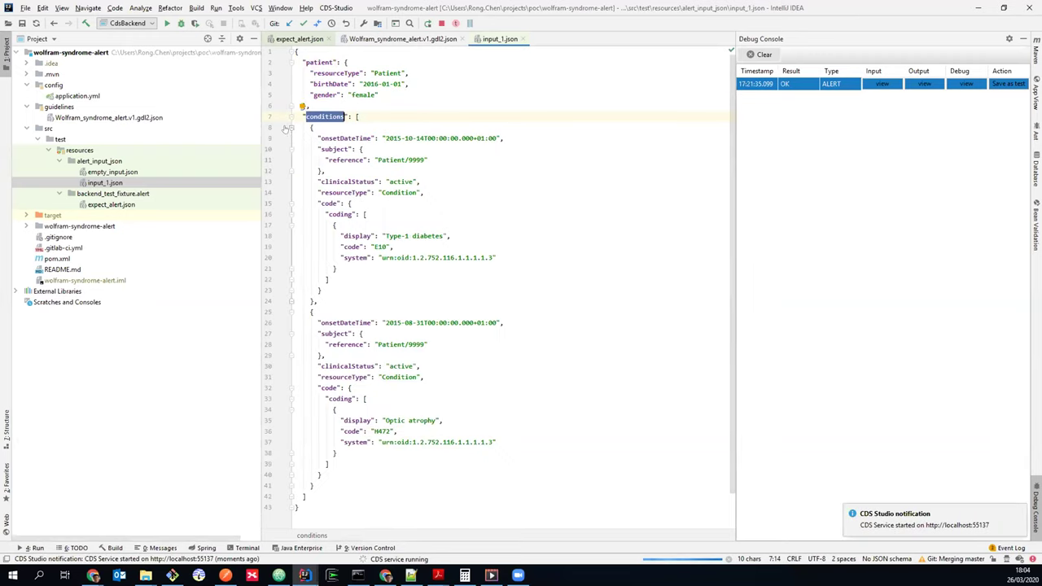
click(290, 127)
click(289, 139)
click(290, 138)
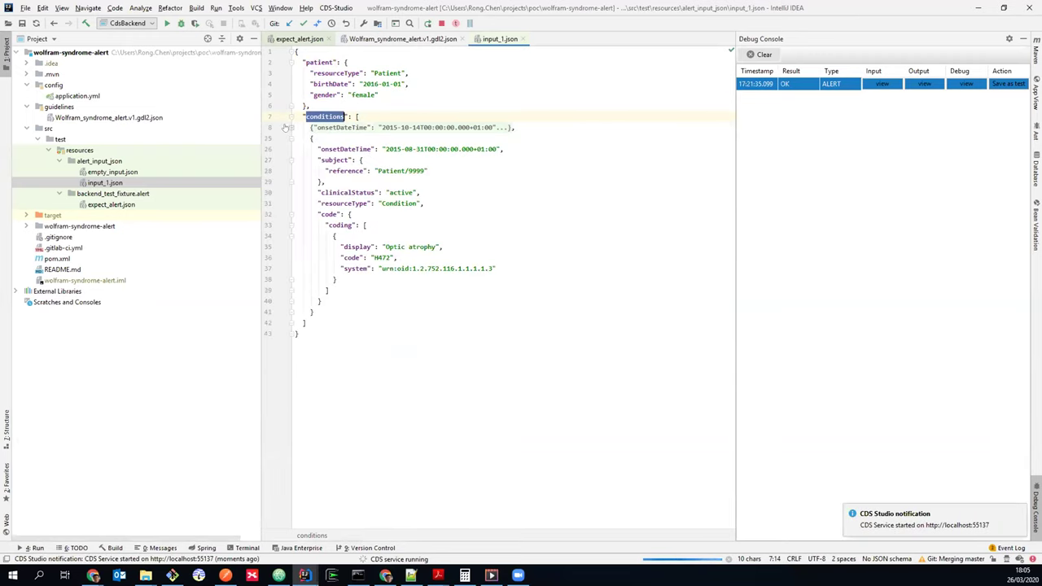
click(291, 127)
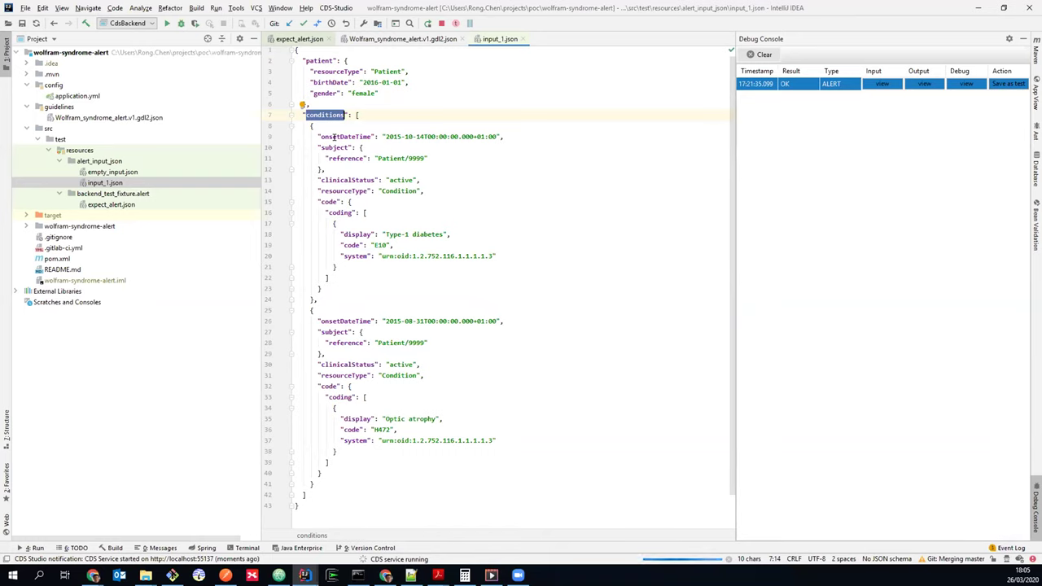
- Send input_1.json as input to the alert and inspect the new run's output cards and link type
right_click(162, 180)
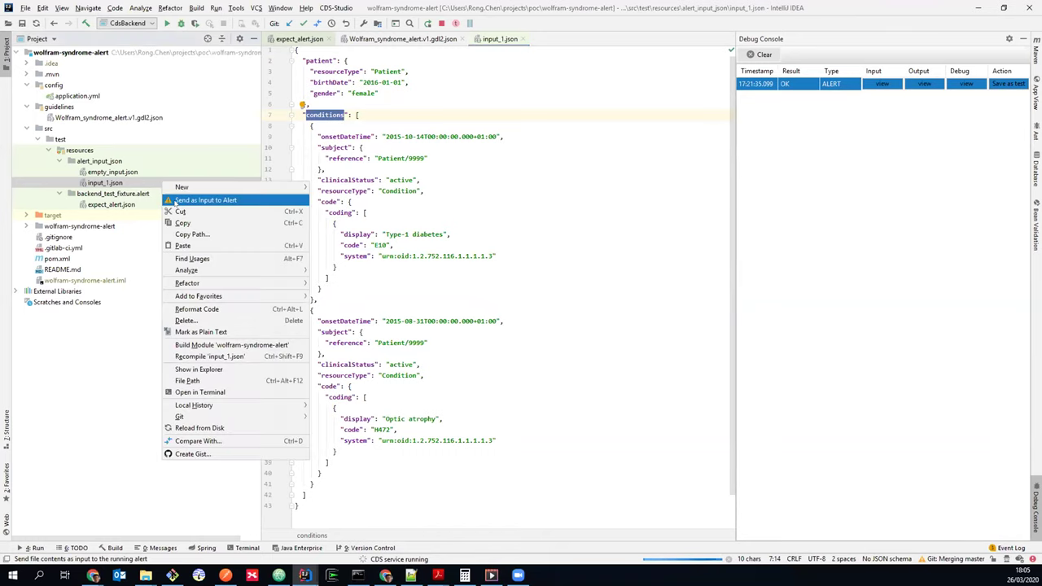
click(174, 202)
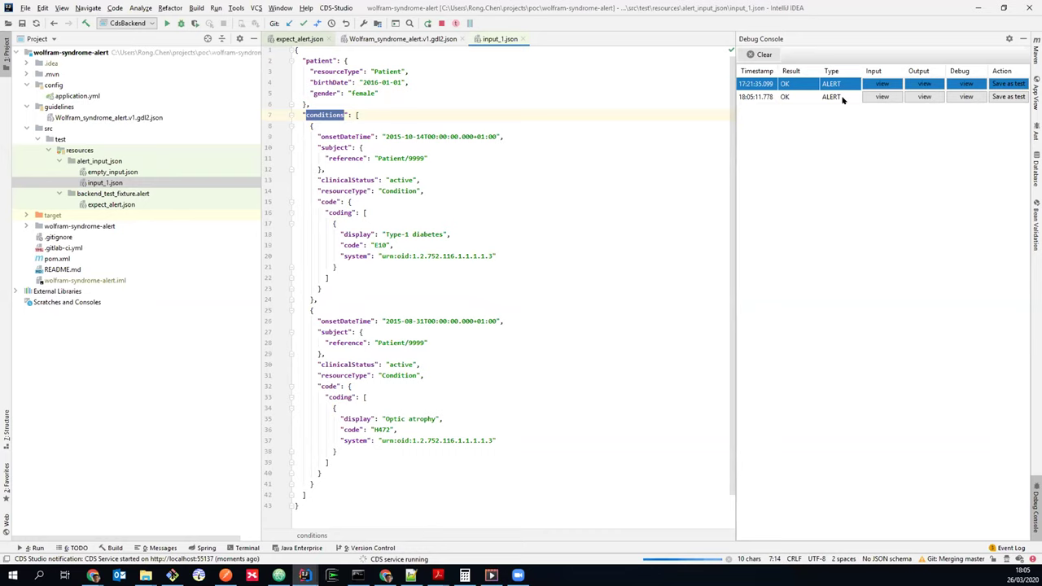
click(917, 98)
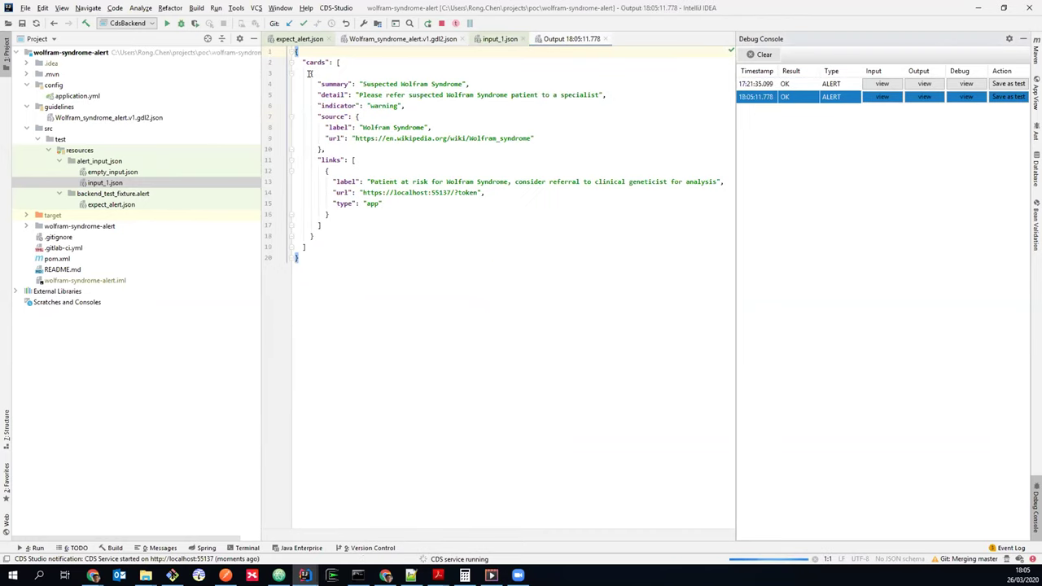
drag(302, 68, 328, 235)
click(328, 235)
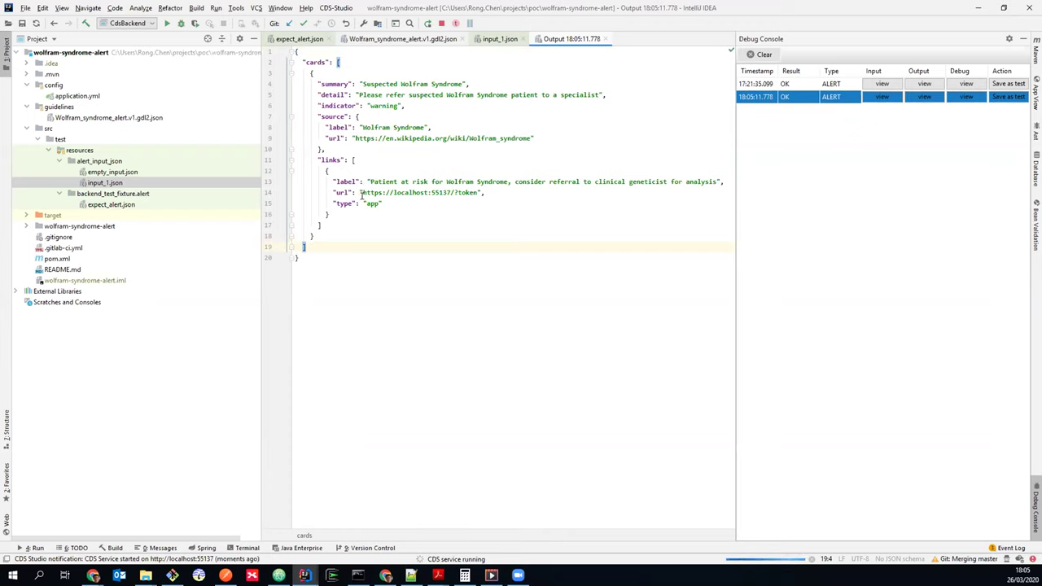
double_click(371, 204)
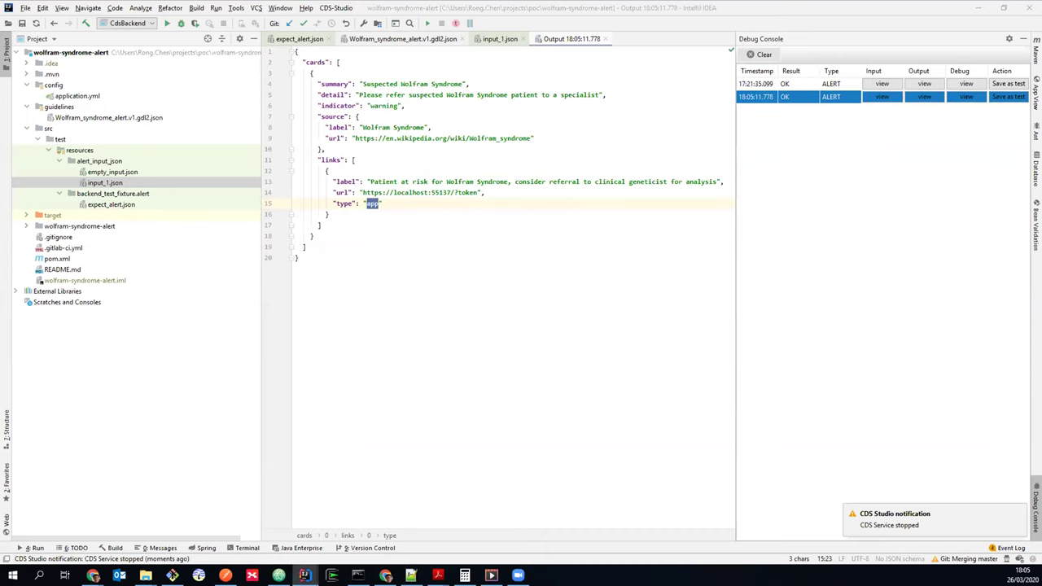
- Switch to the t-macs project window and point out the Input_group_1 and Input_group_2 headings in the App View form
key(alt+Tab)
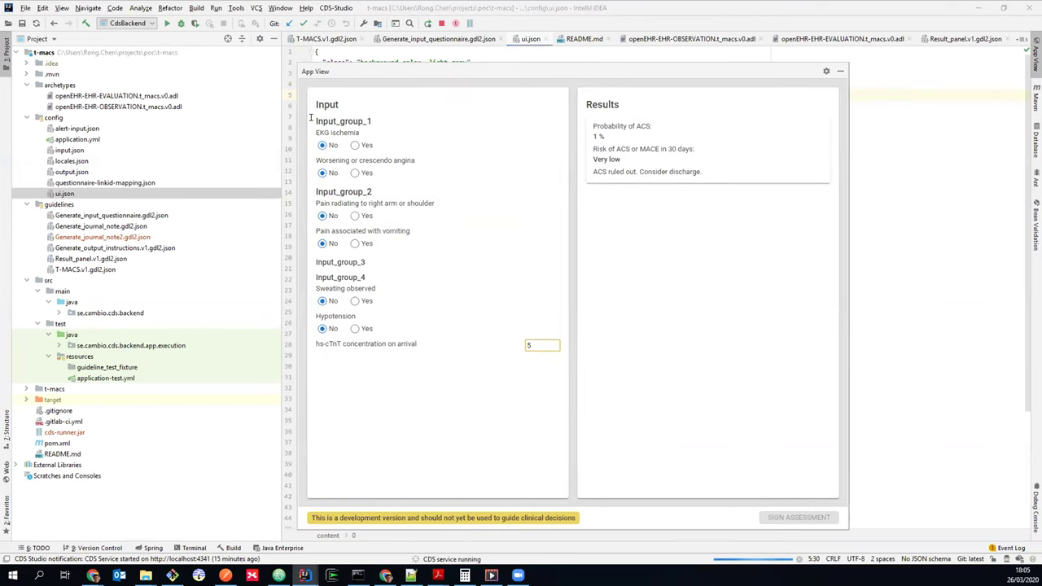
drag(317, 120, 373, 122)
click(316, 192)
double_click(368, 195)
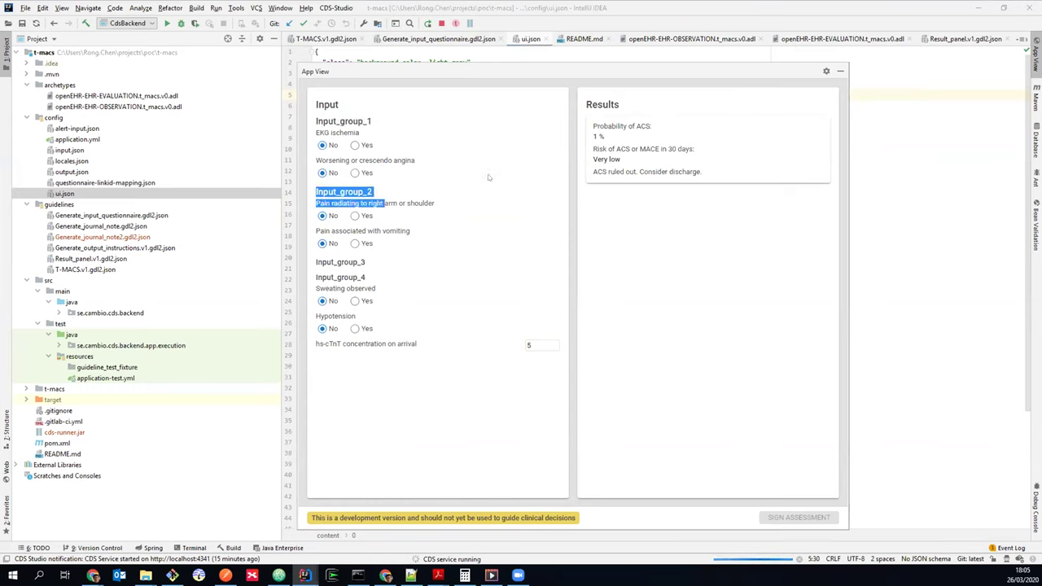
click(343, 189)
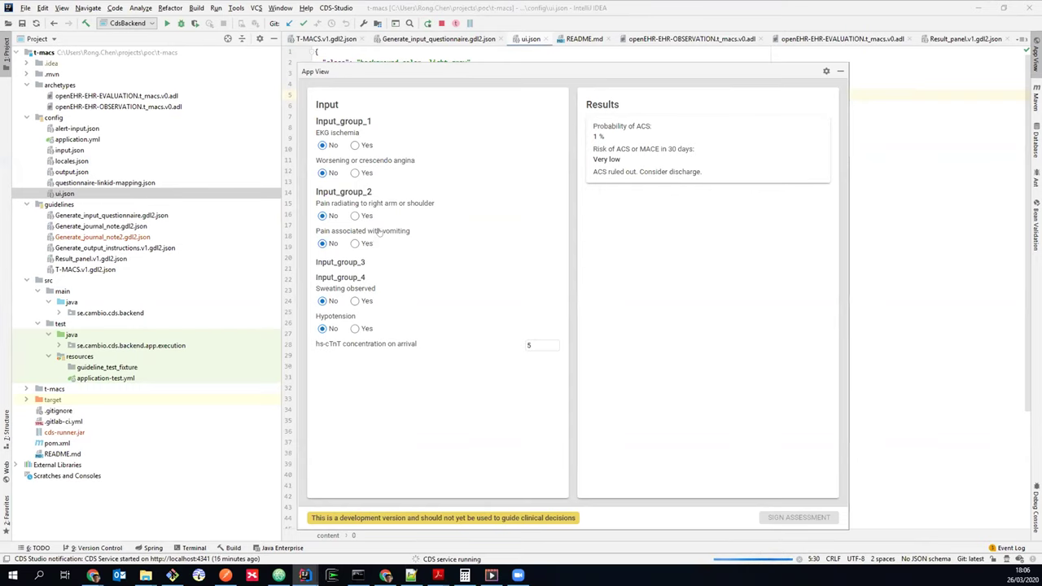
- Answer Yes for EKG ischemia, worsening or crescendo angina, pain radiating to right arm or shoulder, pain associated with vomiting, and sweating observed
click(355, 145)
click(355, 173)
click(355, 215)
click(355, 243)
click(355, 300)
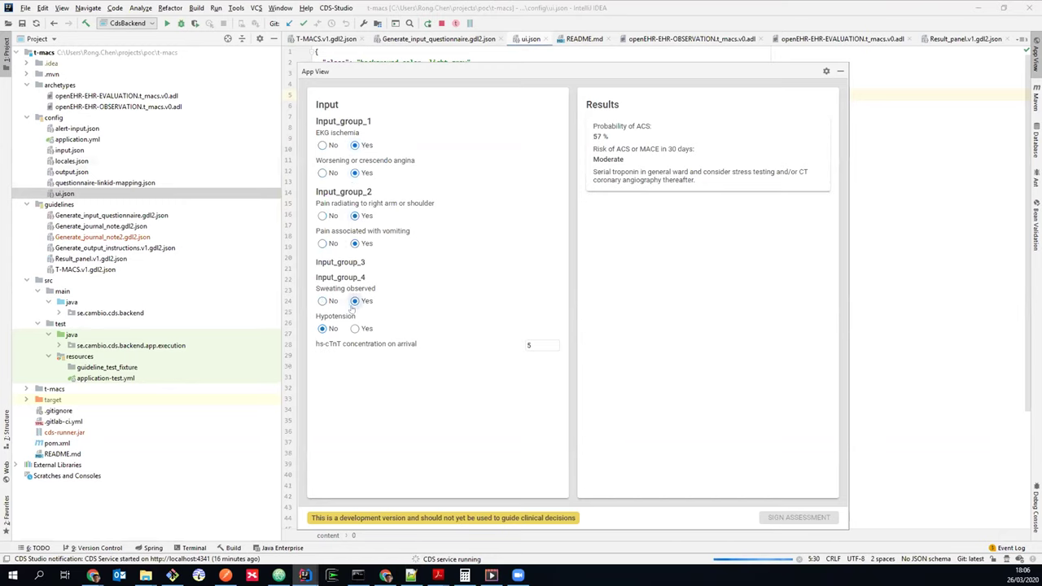
- Answer Yes for hypotension and set the hs-cTnT concentration on arrival to 6
click(355, 328)
click(530, 345)
key(BackSpace)
text(6)
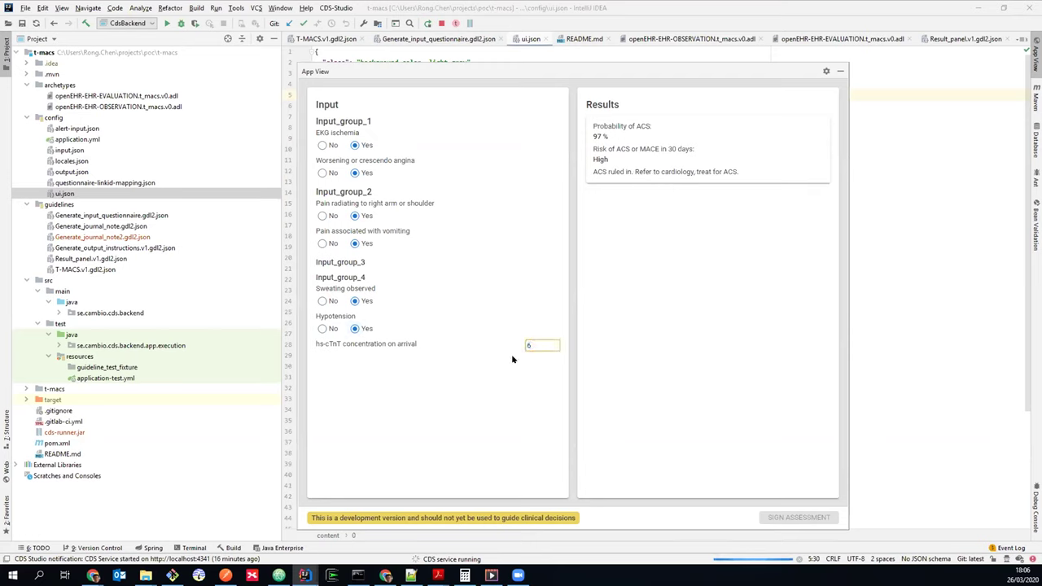
- Highlight the probability of ACS, the 30-day risk level and the treatment recommendation in the results
drag(591, 136, 619, 137)
drag(594, 159, 610, 160)
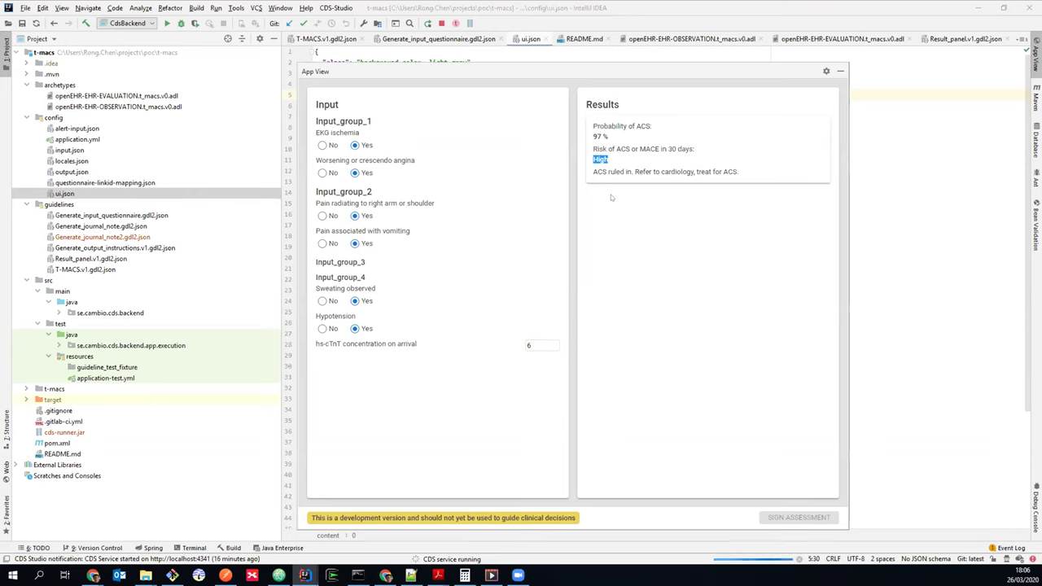
drag(591, 171, 740, 172)
click(713, 229)
- Answer No for hypotension, sweating observed, pain associated with vomiting, radiating pain, crescendo angina and EKG ischemia
click(322, 328)
click(321, 301)
click(321, 243)
click(322, 215)
click(322, 172)
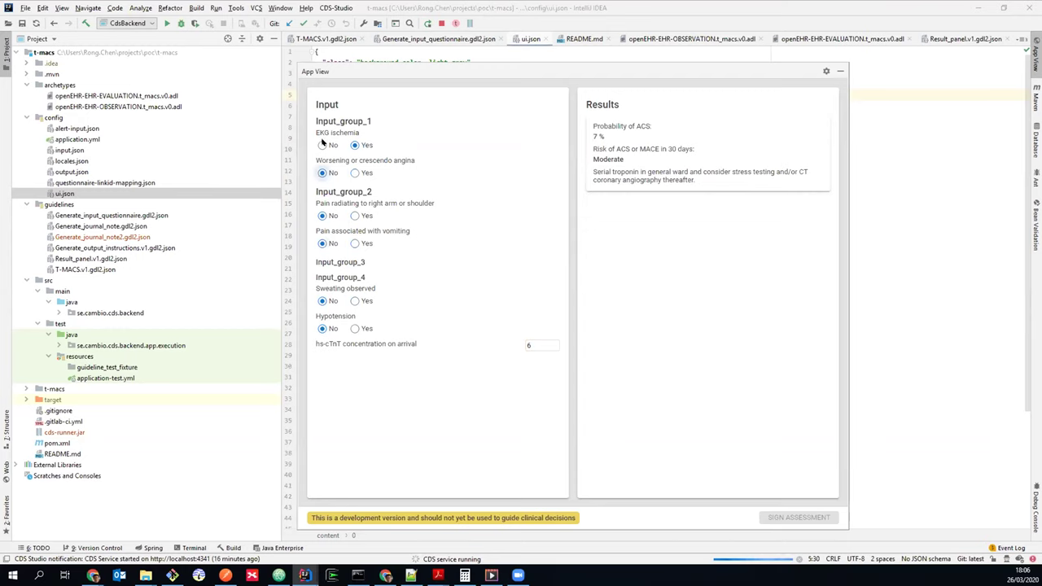
click(321, 145)
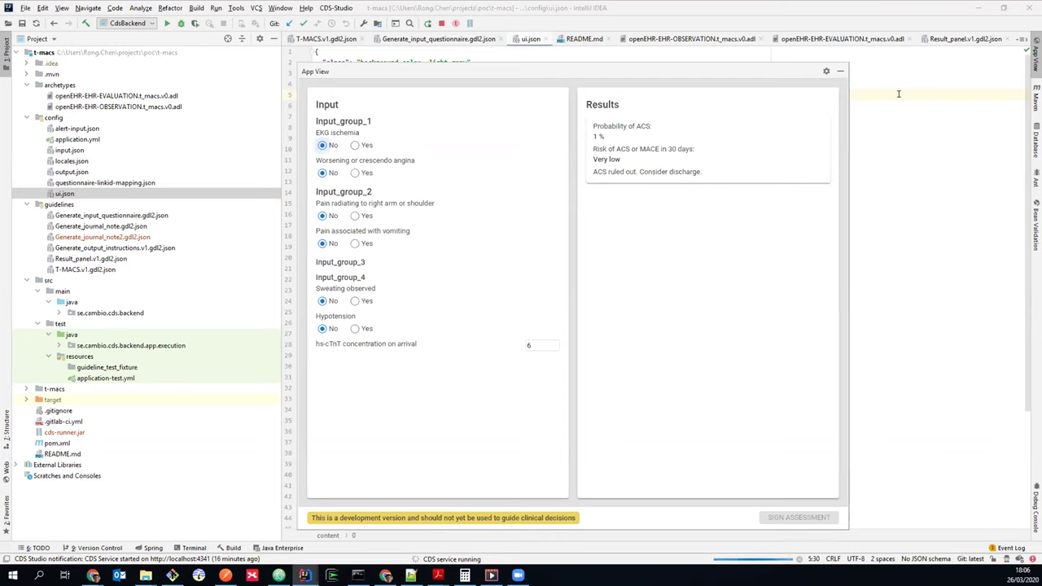
- Hide the App View and examine the panel, group and footer definitions in ui.json
click(841, 70)
double_click(77, 195)
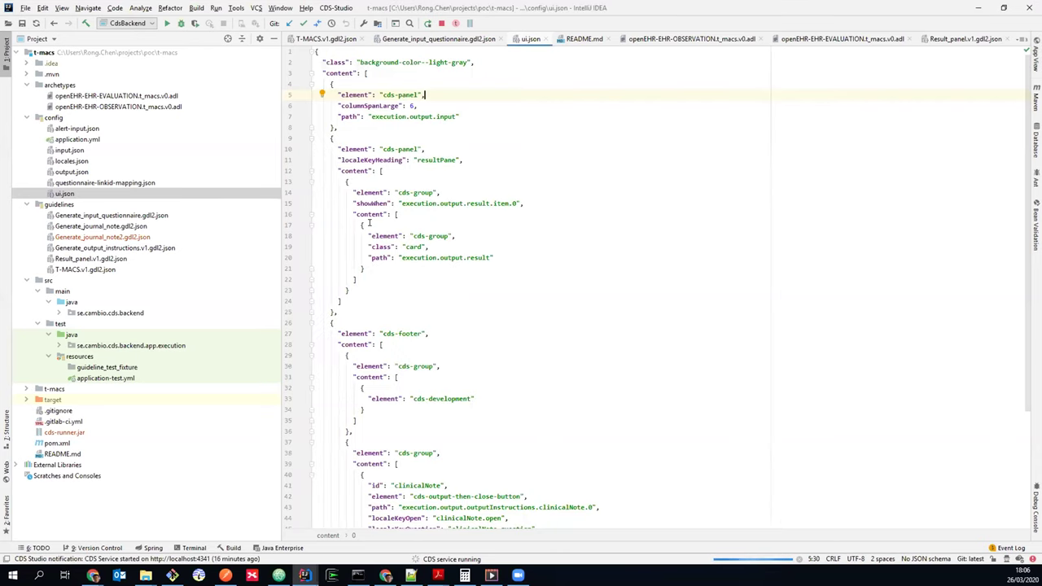
scroll(369, 222, down, 5)
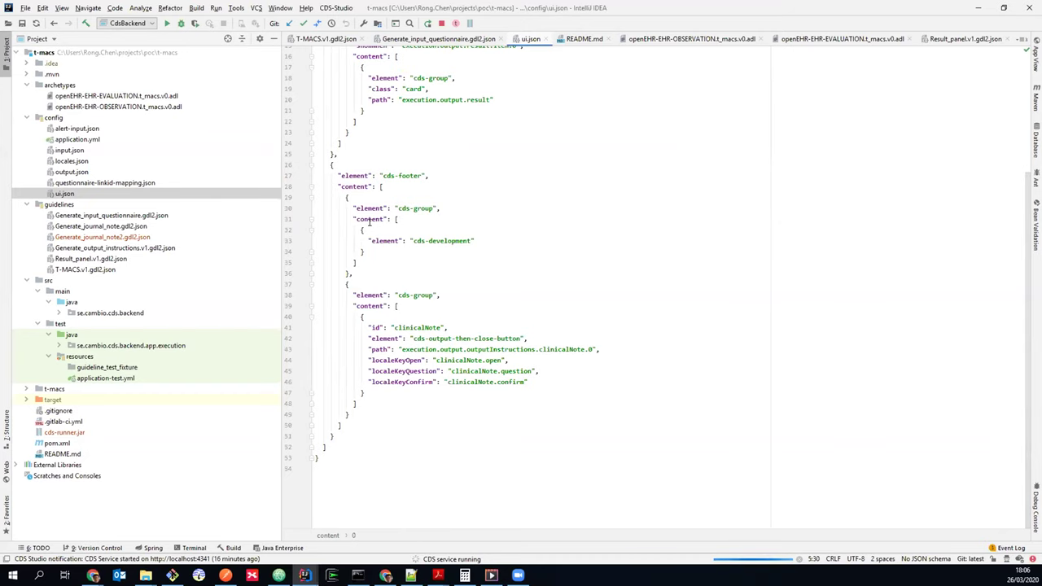
scroll(369, 222, up, 5)
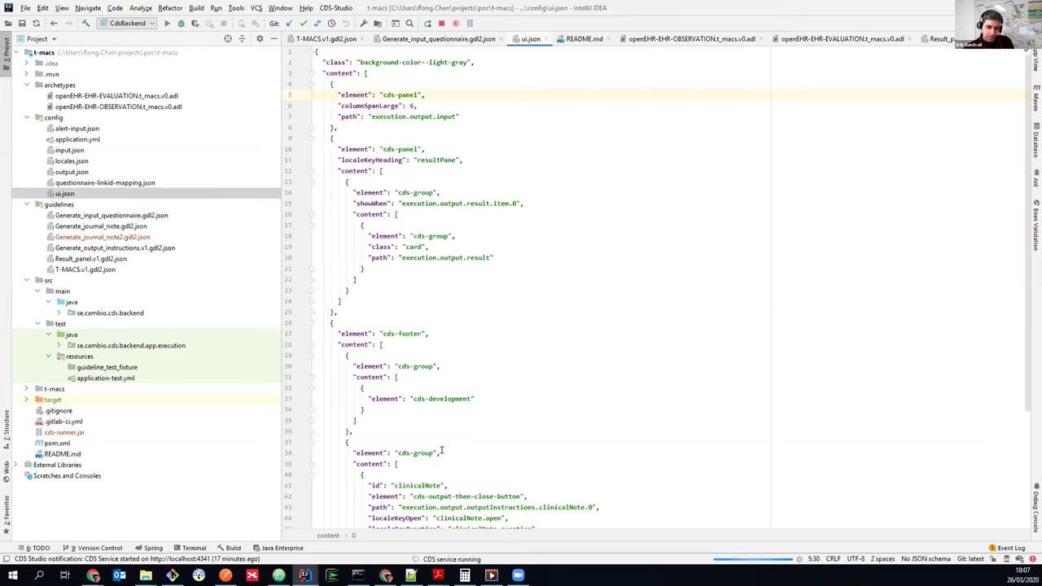
click(440, 23)
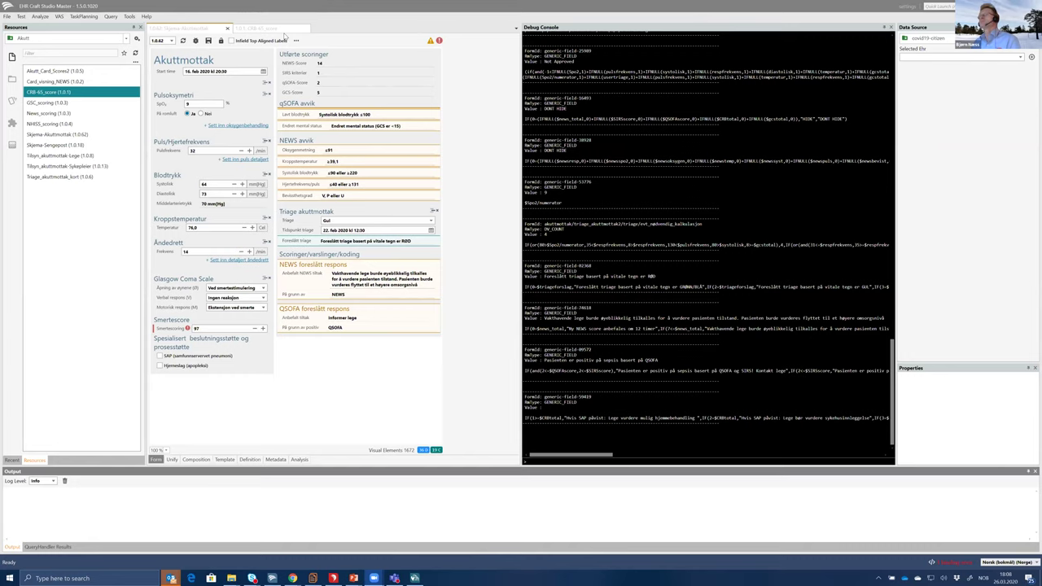
- Rerun the last debug console command for the CRB-65_score form, and switch to DIPS Form Designer to view the Totalscore calc annotation
click(278, 30)
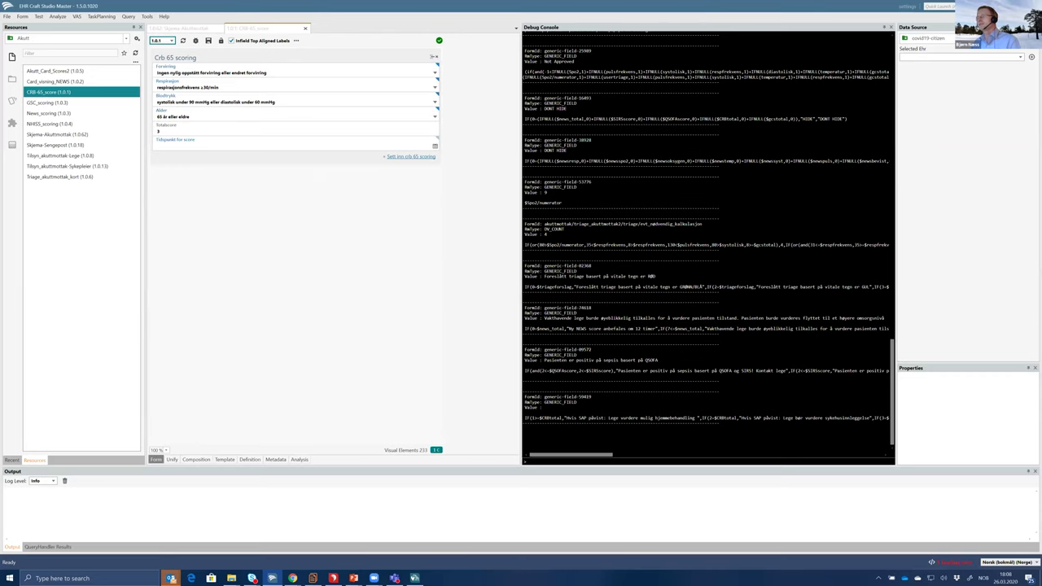
click(530, 461)
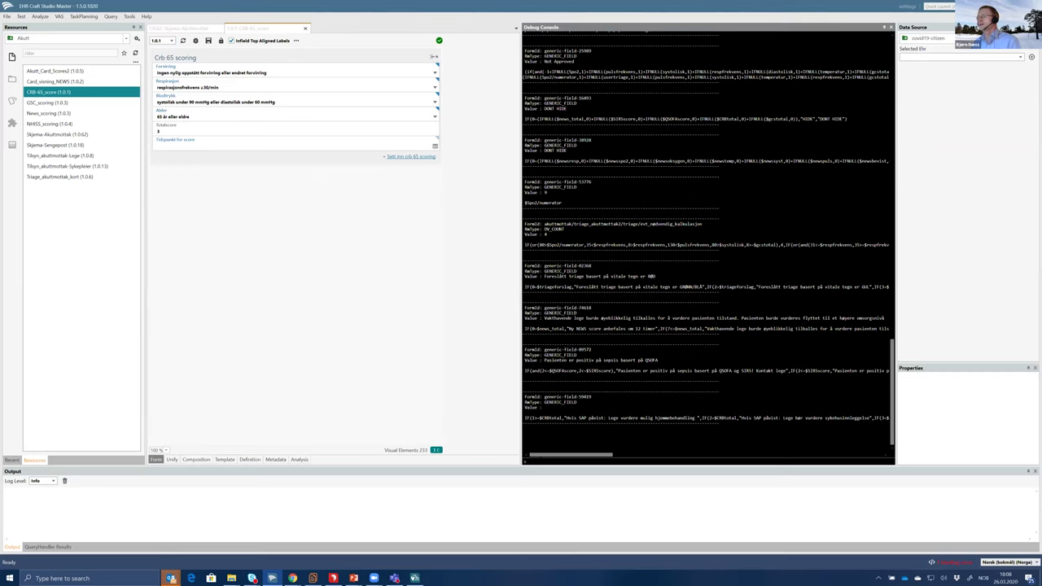
key(Up)
key(Return)
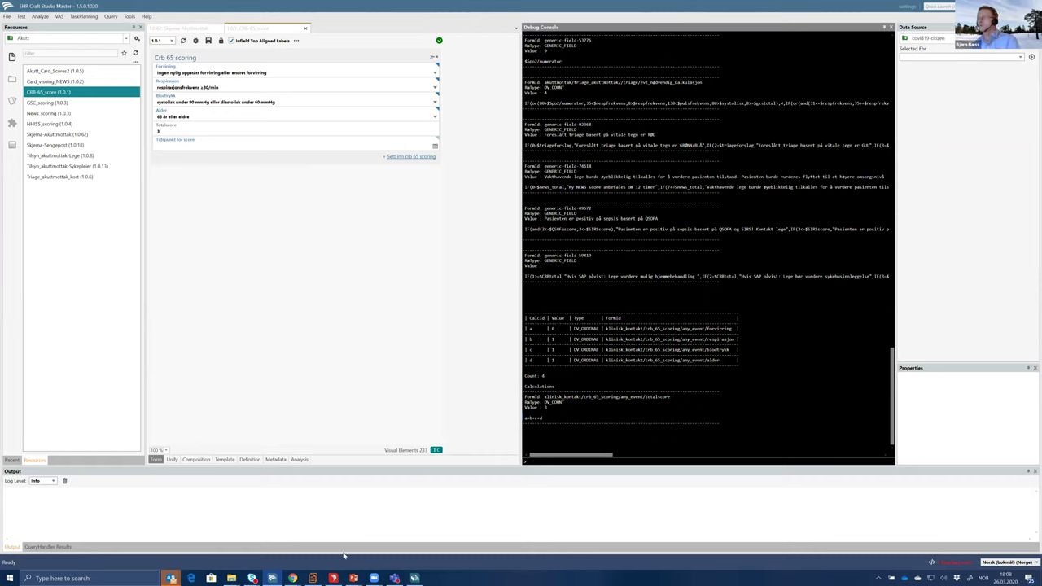
mouse_move(407, 574)
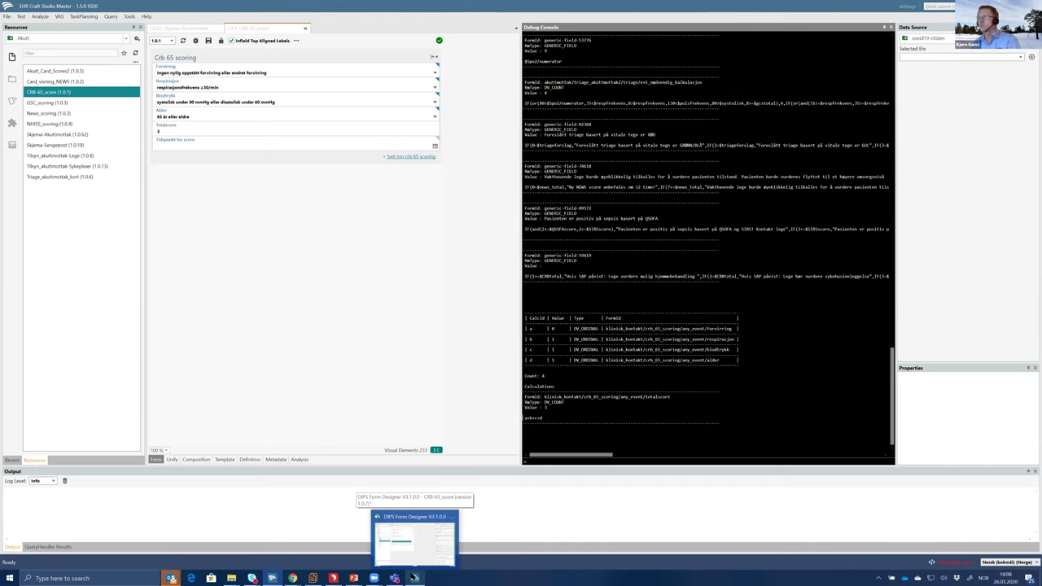
click(414, 576)
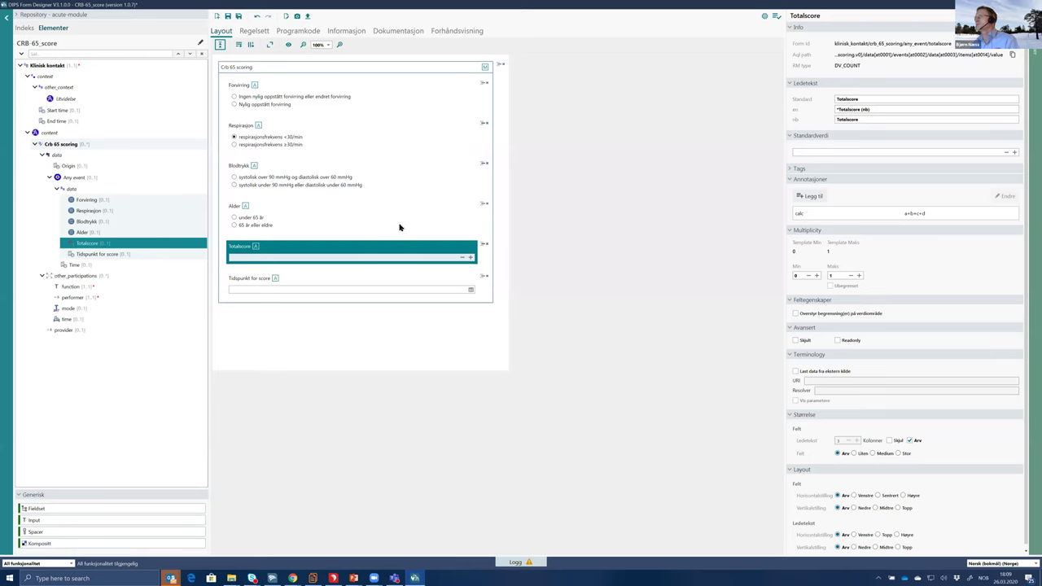
- Switch to DIPS Arena, maximize it, and view the patient list and the selected patient's Akutt vitals and scoring charts
key(alt+Tab)
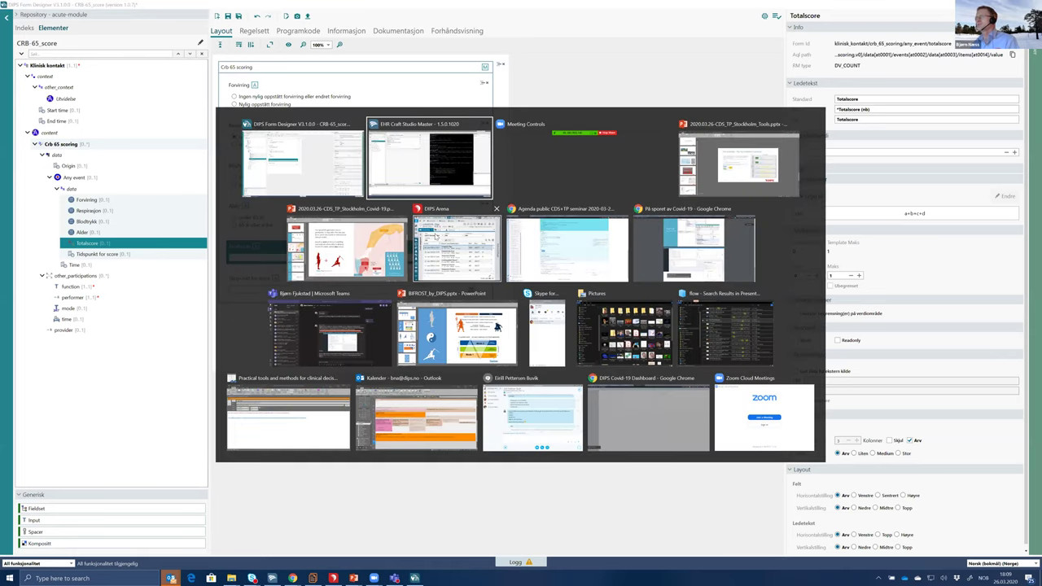
key(Escape)
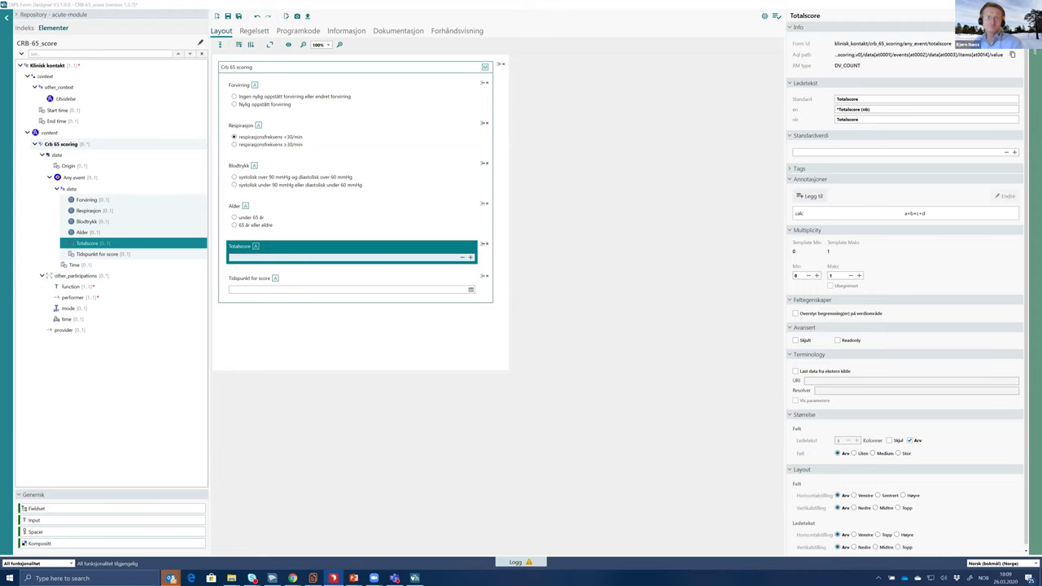
key(alt+Tab)
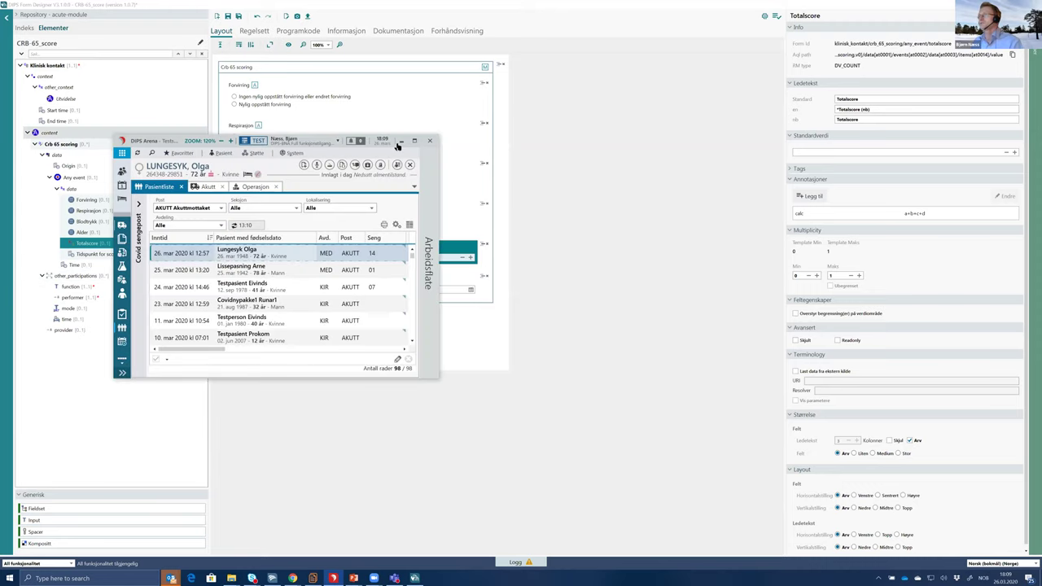
click(415, 142)
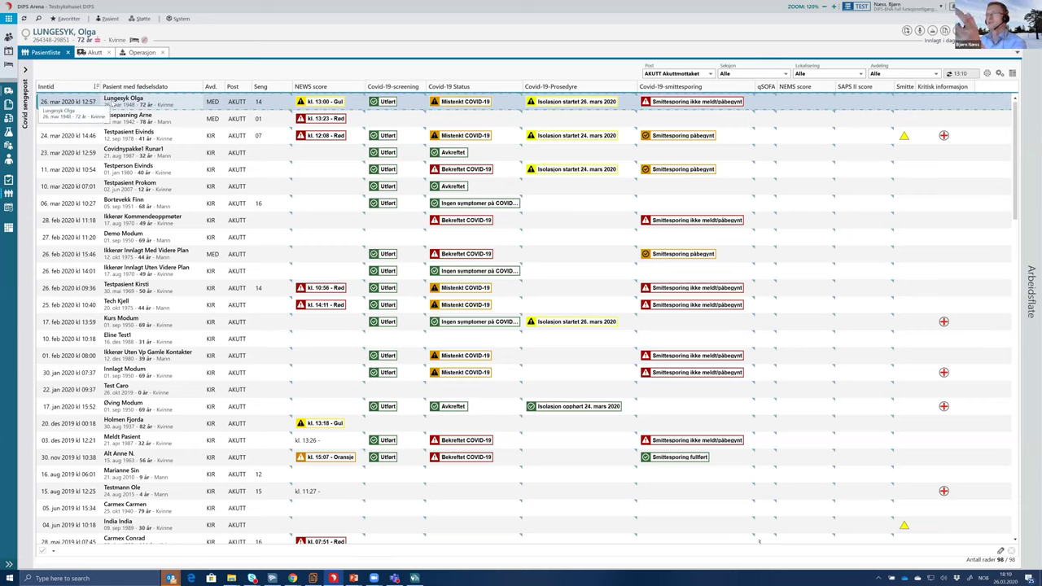
click(95, 53)
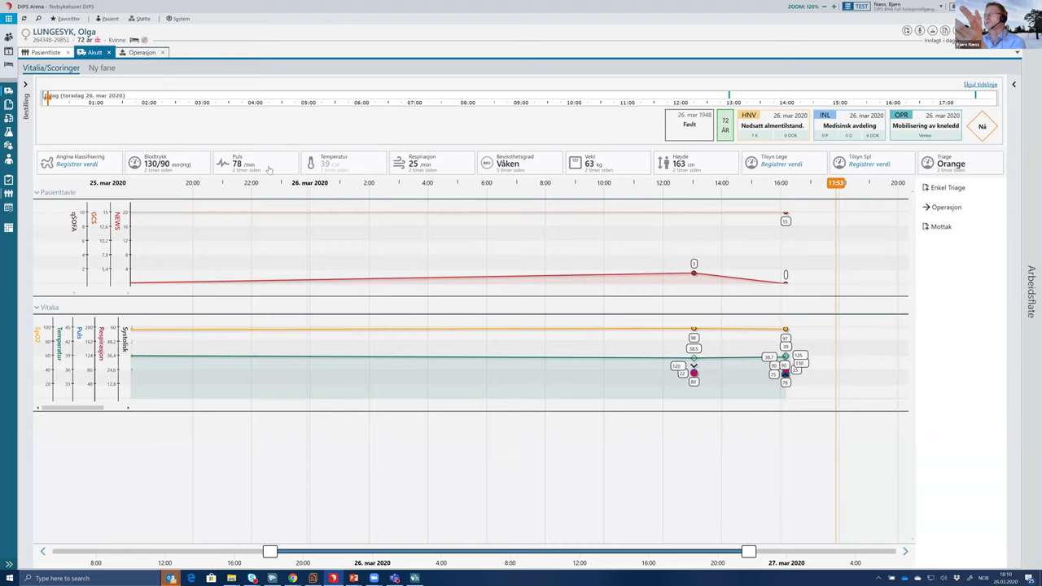
- In the patient's Operasjon workspace, register 18:10 for Ringt etter, Prerom inn, Stue inn, Anestesi start and Operasjon start
key(ctrl+Tab)
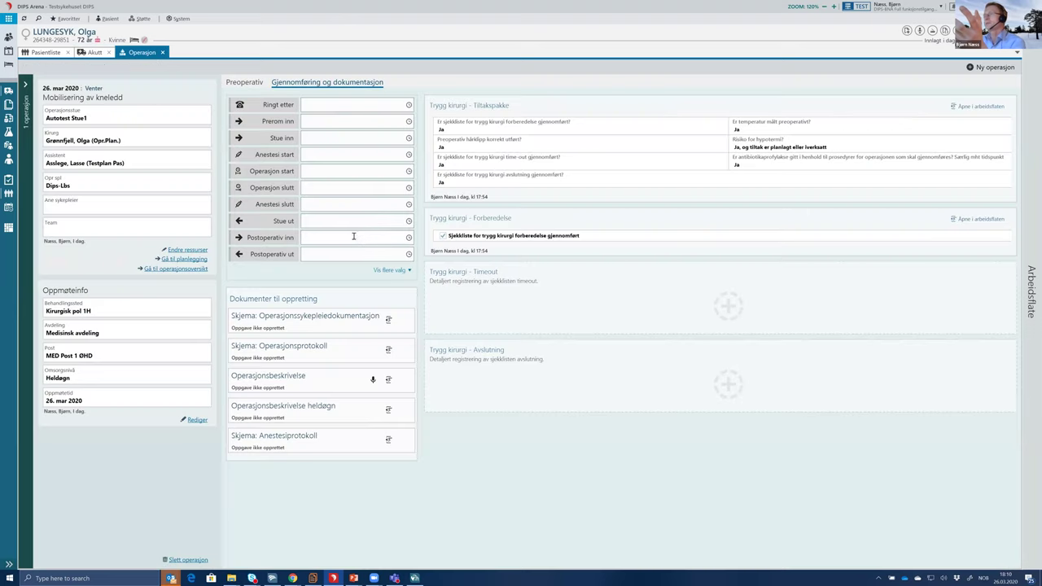
click(281, 104)
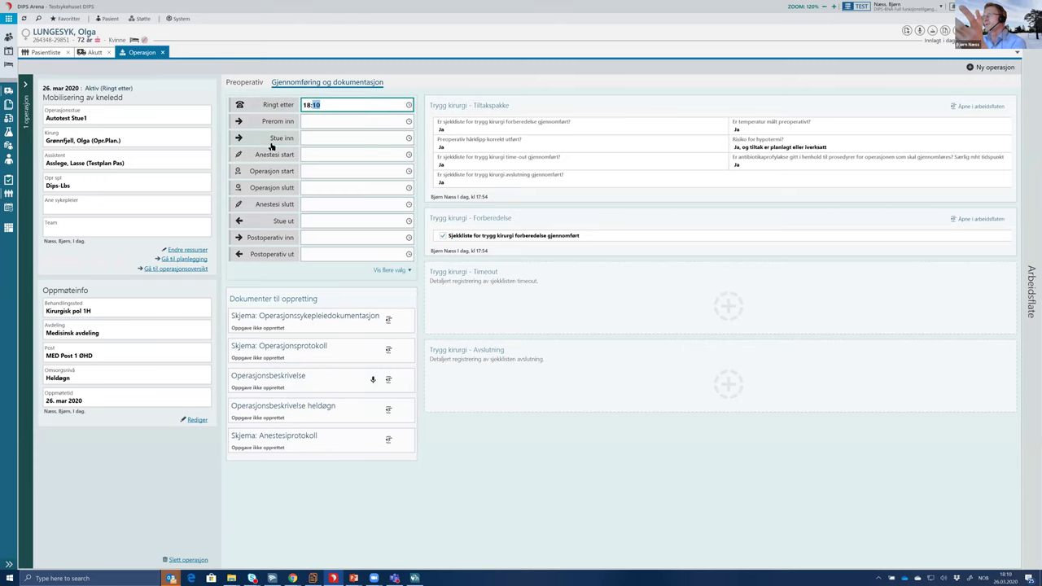
click(273, 122)
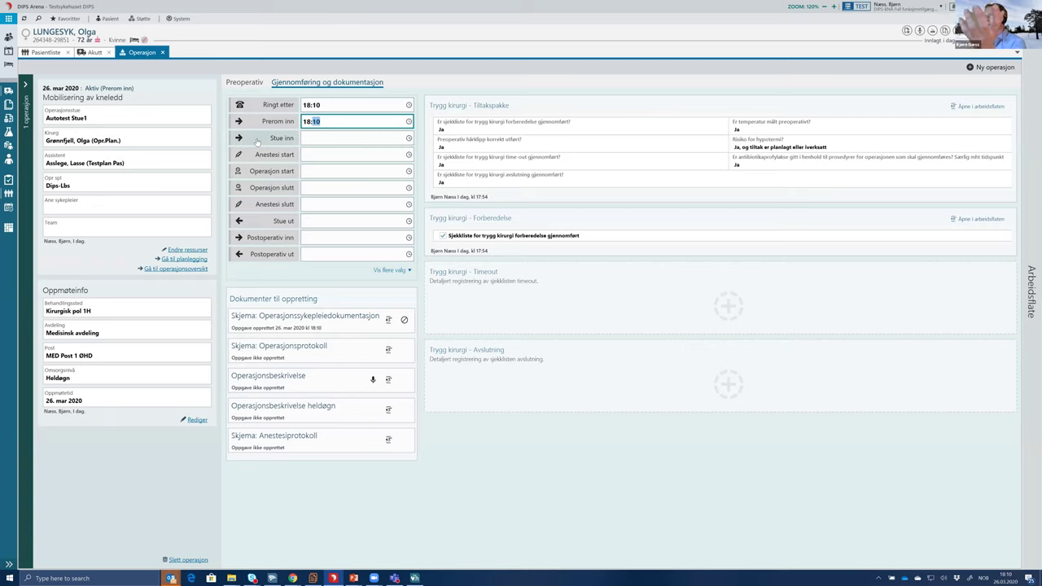
click(258, 139)
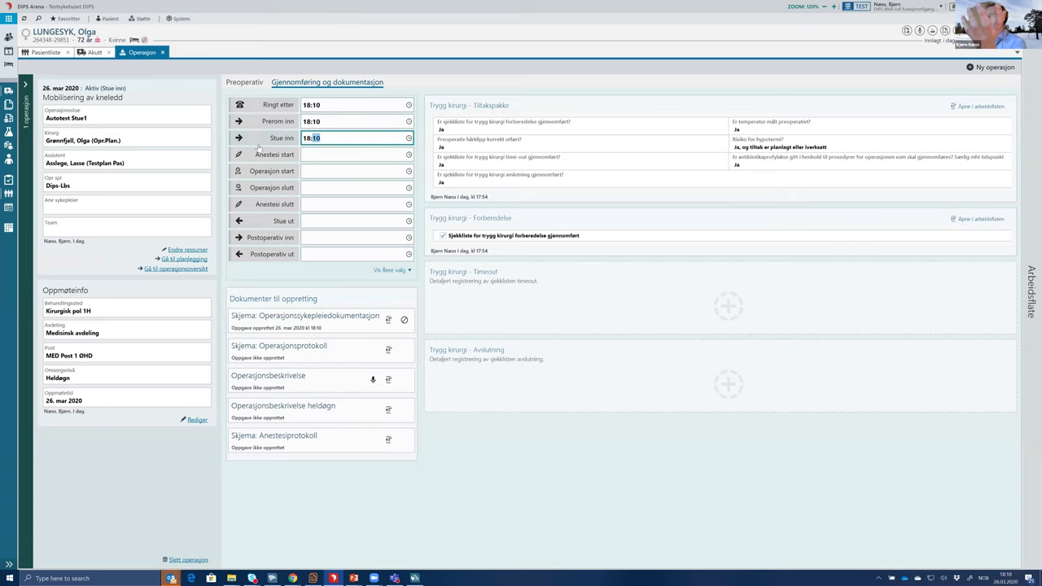
click(261, 156)
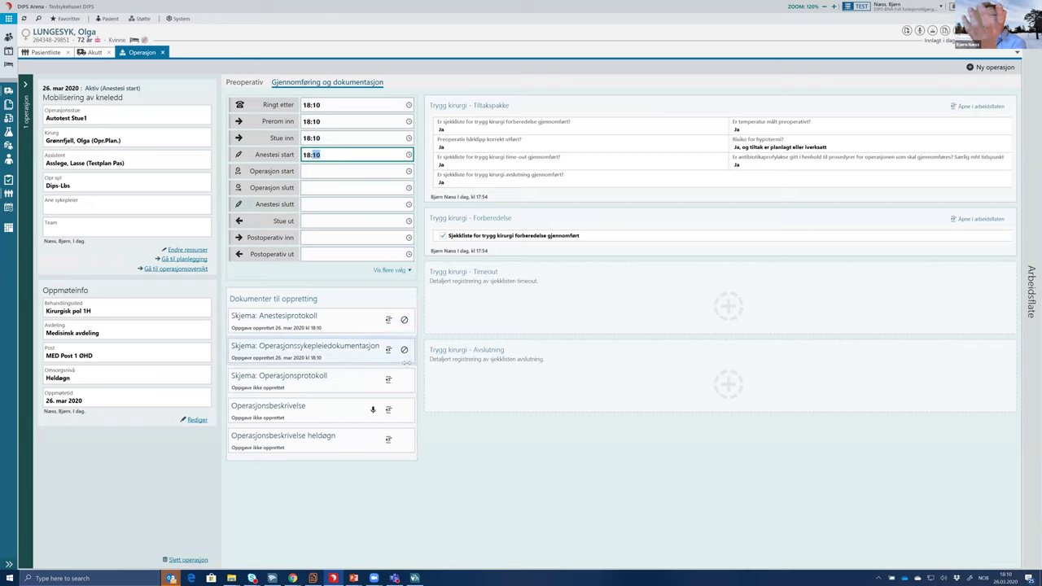
click(266, 173)
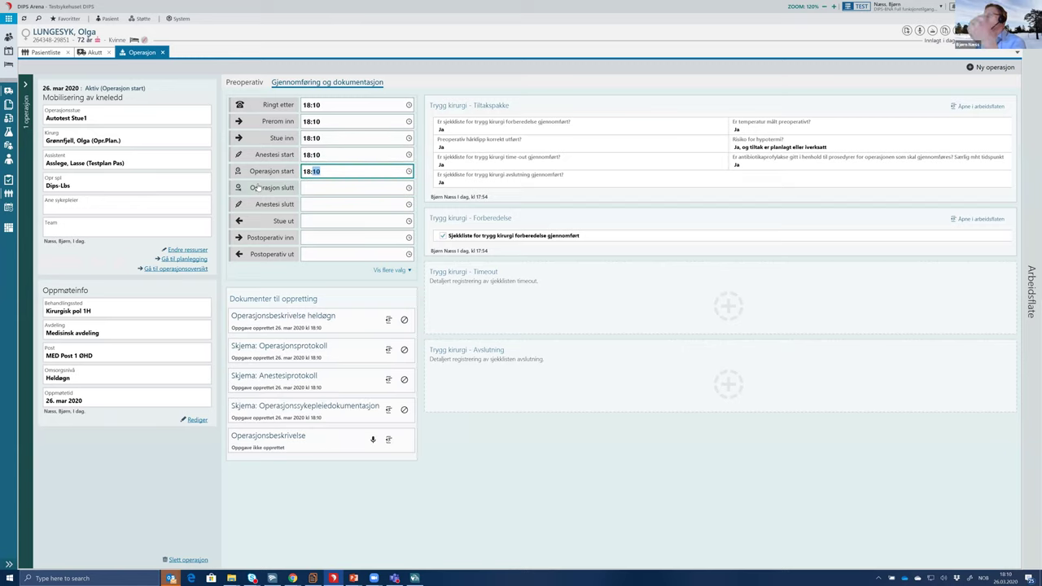